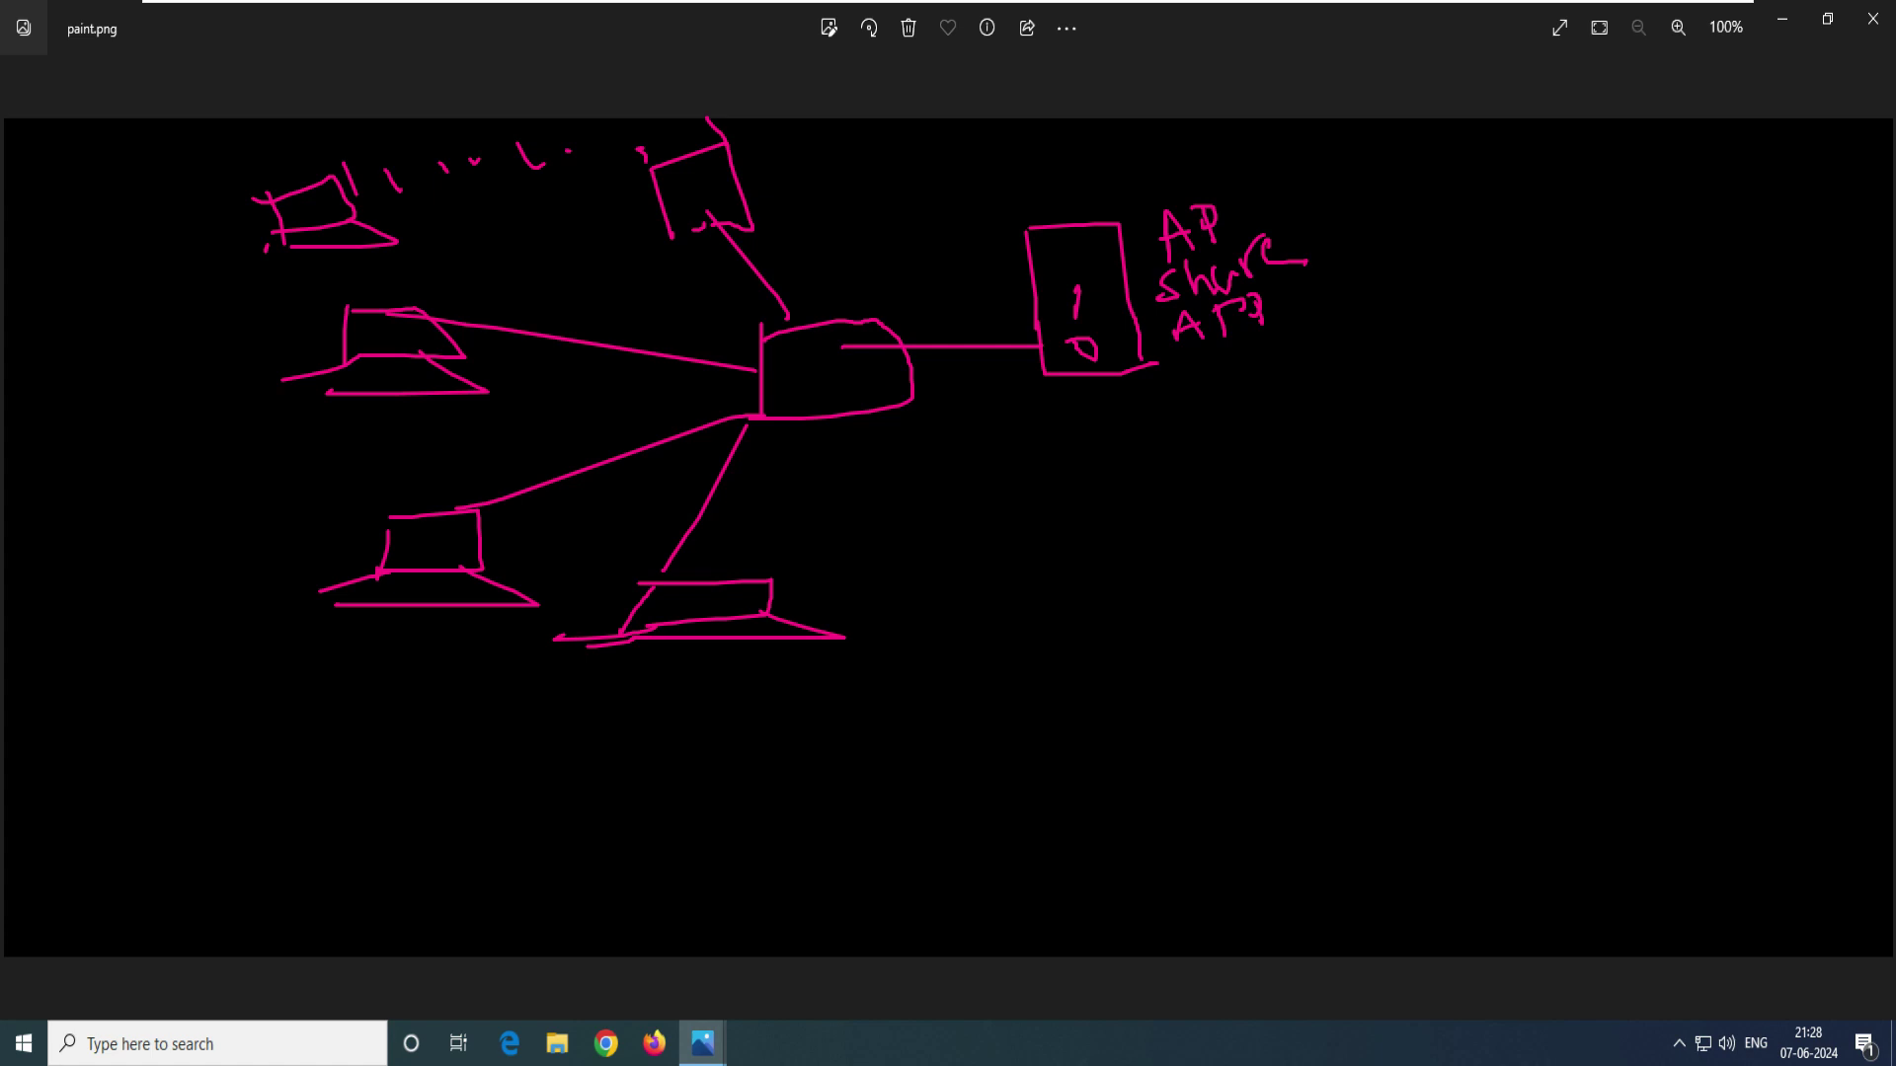
- Draw a blue check mark, small marks, an X above and an arrow pointing at the AP box
mouse_move(1092, 396)
left_mouse_down()
mouse_move(1132, 406)
mouse_move(1160, 384)
left_mouse_up()
left_click_drag(1098, 321, 1133, 326)
mouse_move(1091, 182)
left_mouse_down()
mouse_move(1073, 210)
mouse_move(1107, 205)
left_mouse_up()
mouse_move(1292, 541)
left_mouse_down()
mouse_move(1176, 432)
mouse_move(1137, 426)
mouse_move(1200, 458)
left_mouse_up()
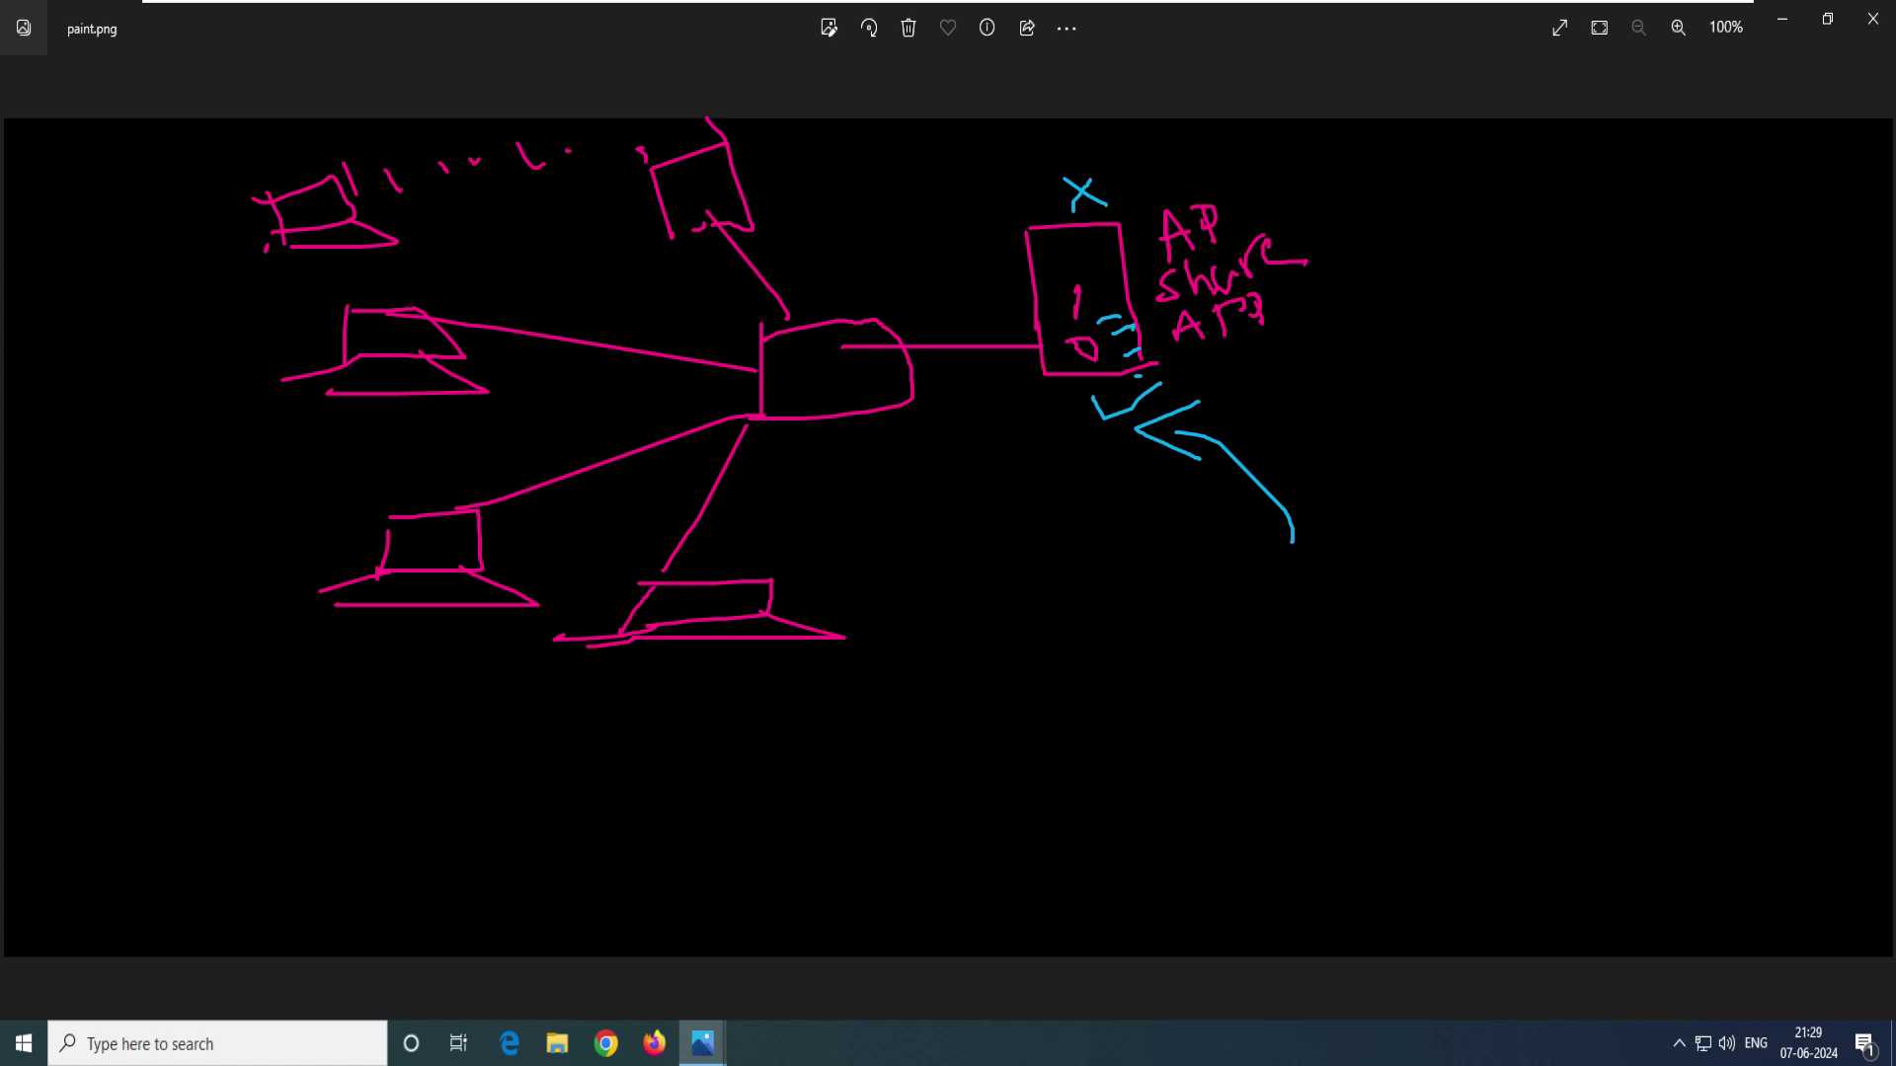
- Add blue marks beside the top device and each laptop, plus dashes beside the AP box
left_click_drag(760, 149, 722, 159)
left_click_drag(405, 204, 417, 218)
left_click_drag(461, 342, 486, 362)
left_click_drag(500, 531, 511, 559)
left_click_drag(707, 545, 737, 579)
left_click_drag(1025, 397, 1038, 418)
mouse_move(1051, 390)
left_mouse_down()
mouse_move(1076, 429)
mouse_move(1024, 421)
left_mouse_up()
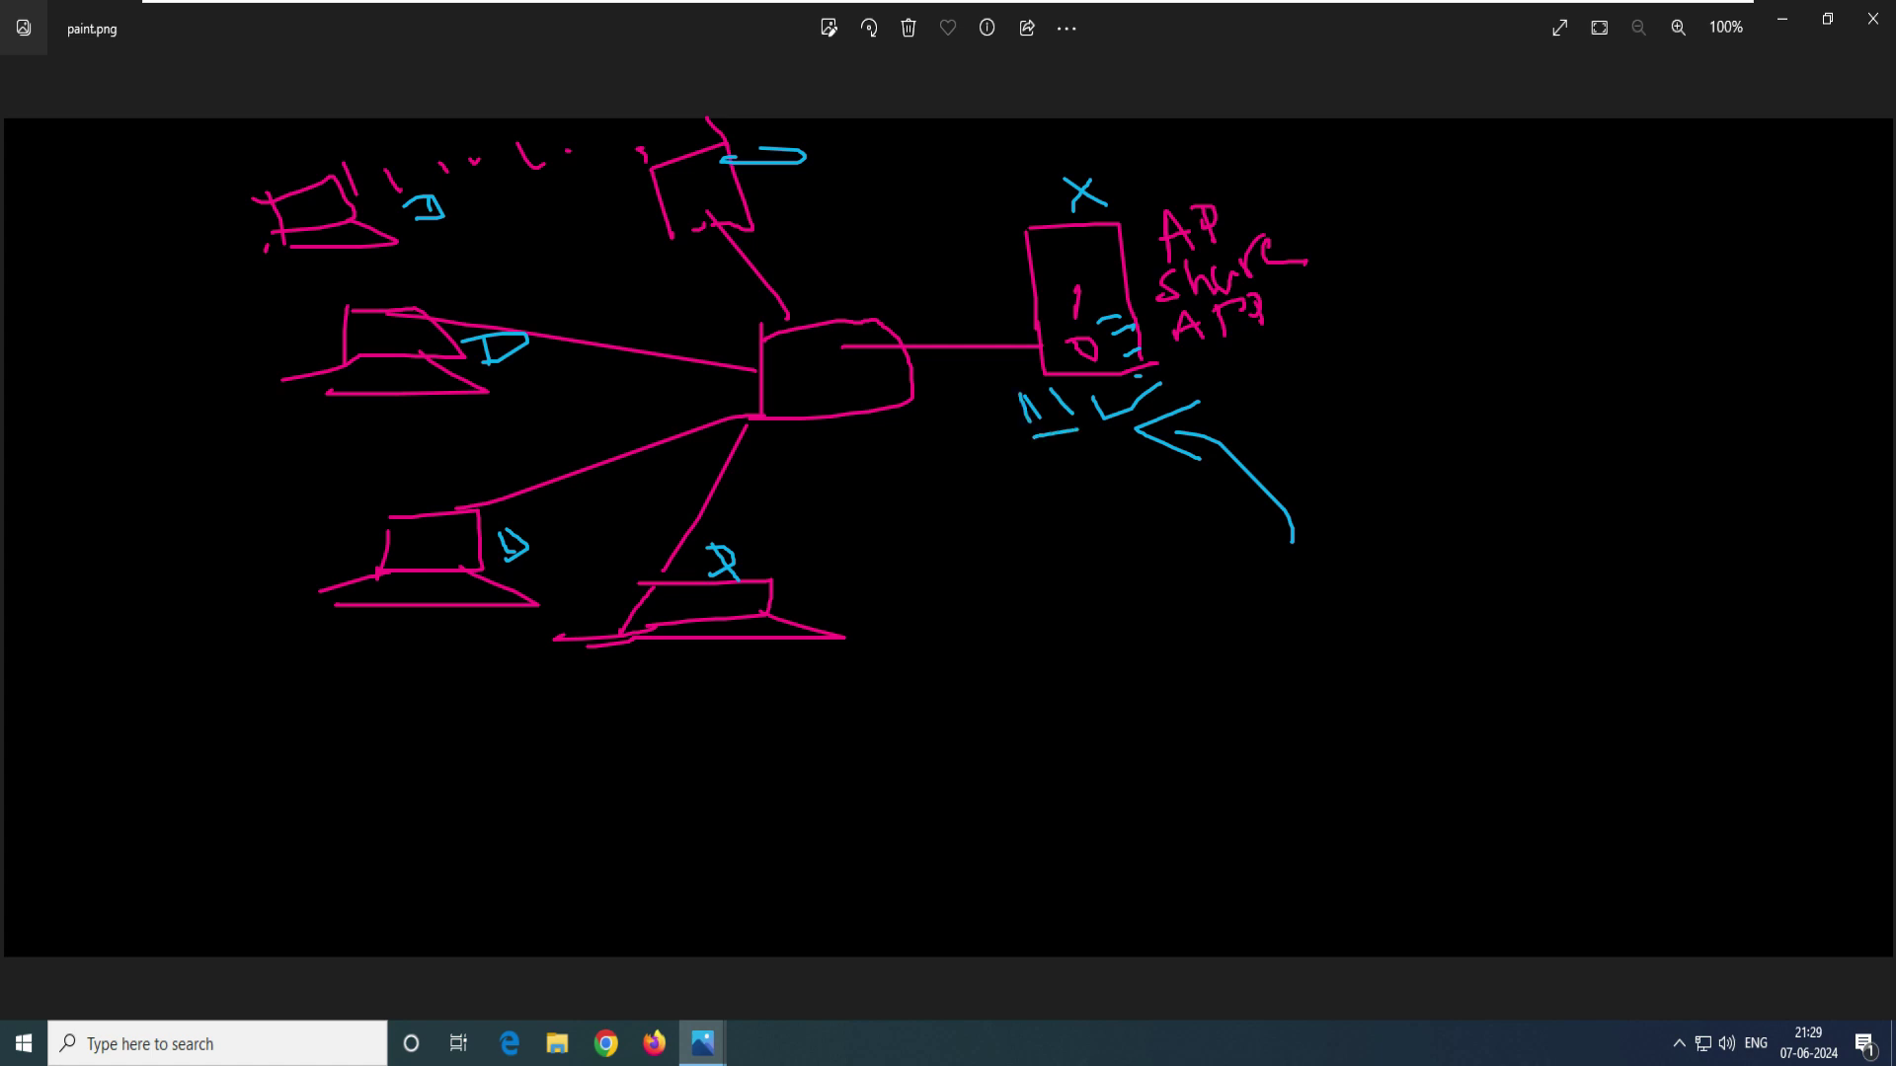
- Draw blue lines linking each laptop and the top device to the AP box
mouse_move(461, 226)
left_mouse_down()
mouse_move(1007, 347)
mouse_move(1037, 375)
left_mouse_up()
left_click_drag(487, 364, 955, 361)
left_click_drag(408, 520, 932, 416)
left_click_drag(730, 598, 1093, 414)
mouse_move(766, 176)
left_mouse_down()
mouse_move(1102, 432)
mouse_move(1185, 363)
mouse_move(1318, 349)
mouse_move(1242, 410)
mouse_move(1126, 350)
mouse_move(1222, 409)
left_mouse_up()
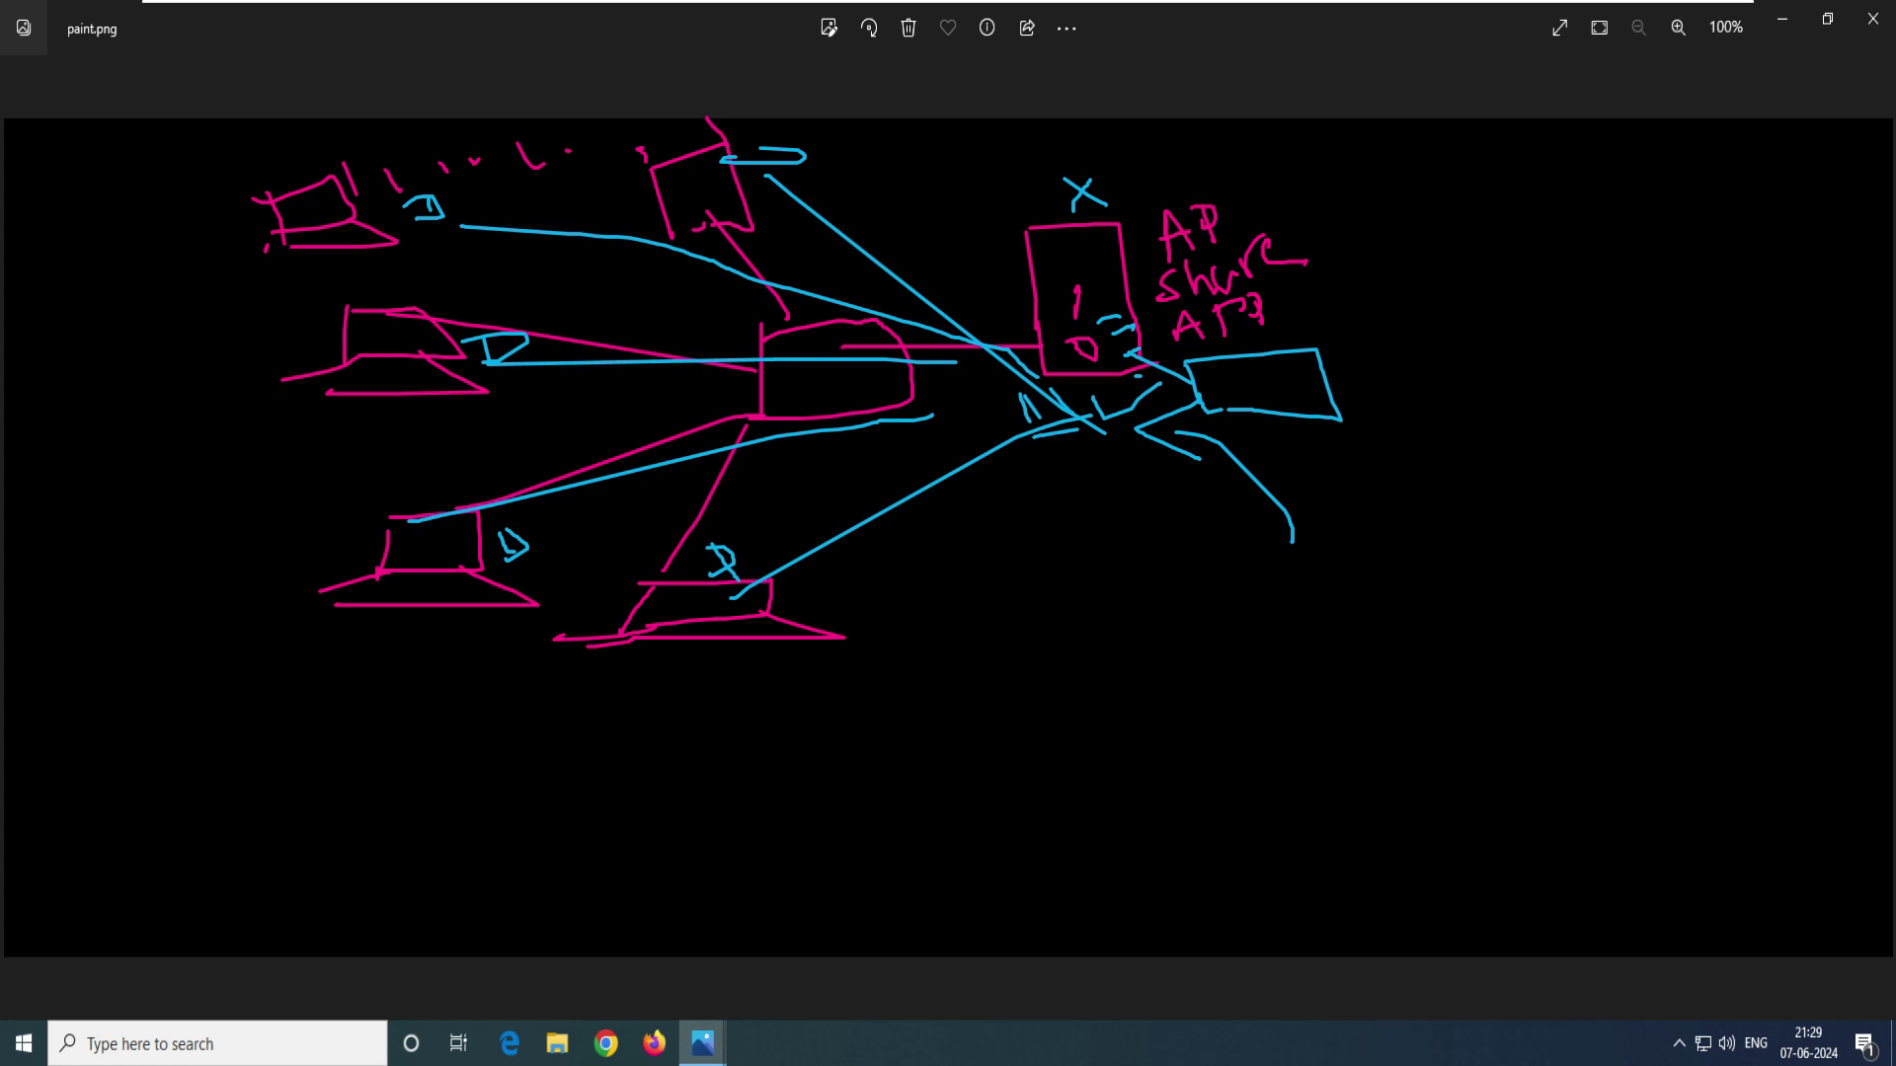
- Sketch a row of joined blue boxes, one with an L, at the top right
mouse_move(1175, 139)
left_mouse_down()
mouse_move(1179, 184)
mouse_move(1339, 163)
mouse_move(1212, 164)
left_mouse_up()
mouse_move(1295, 140)
left_mouse_down()
mouse_move(1359, 140)
mouse_move(1086, 178)
mouse_move(1137, 192)
left_mouse_up()
left_click_drag(1105, 168, 1121, 181)
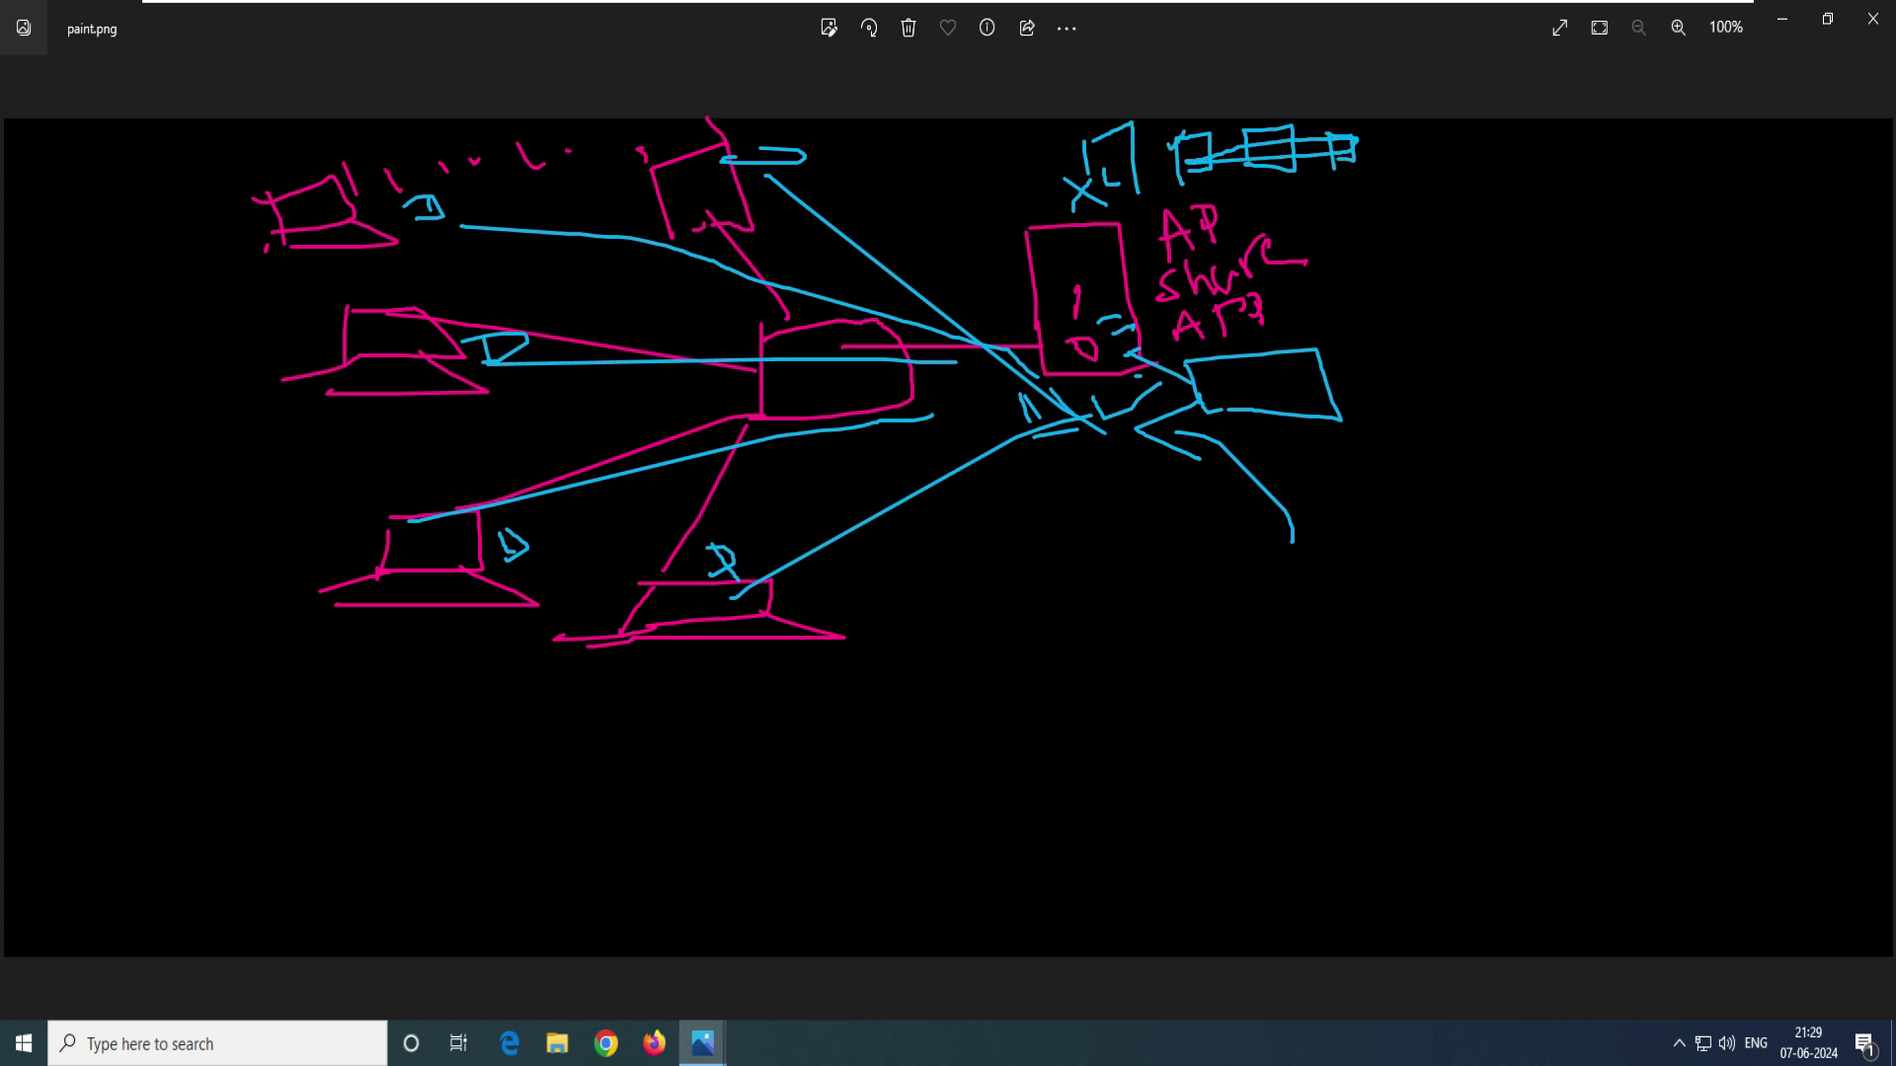
left_click_drag(1134, 197, 1092, 160)
- Add two more blue strokes, one hooked, leftward from the pink box
left_click_drag(999, 262, 1084, 245)
mouse_move(1014, 281)
left_mouse_down()
mouse_move(749, 230)
mouse_move(760, 202)
left_mouse_up()
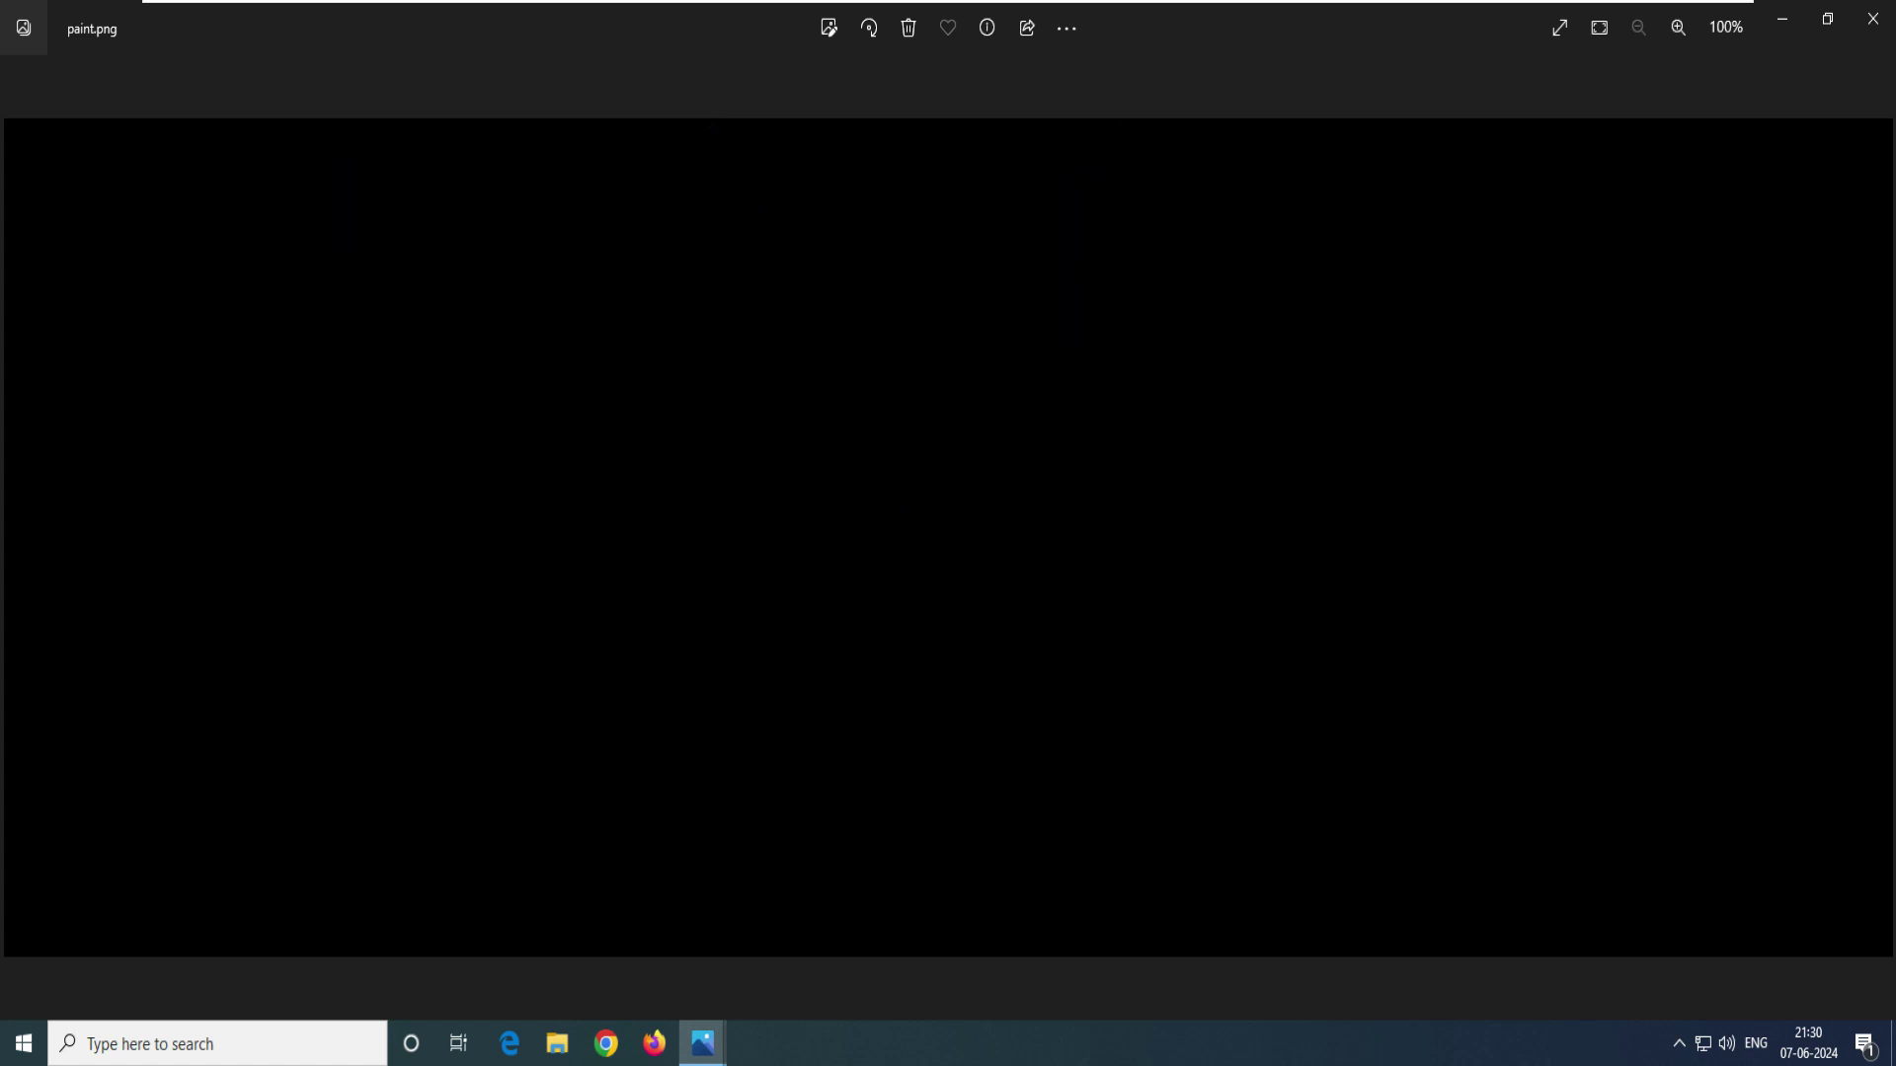
- Minimize Photos and browse to This PC > New Volume (E:) in File Explorer
left_click(1782, 19)
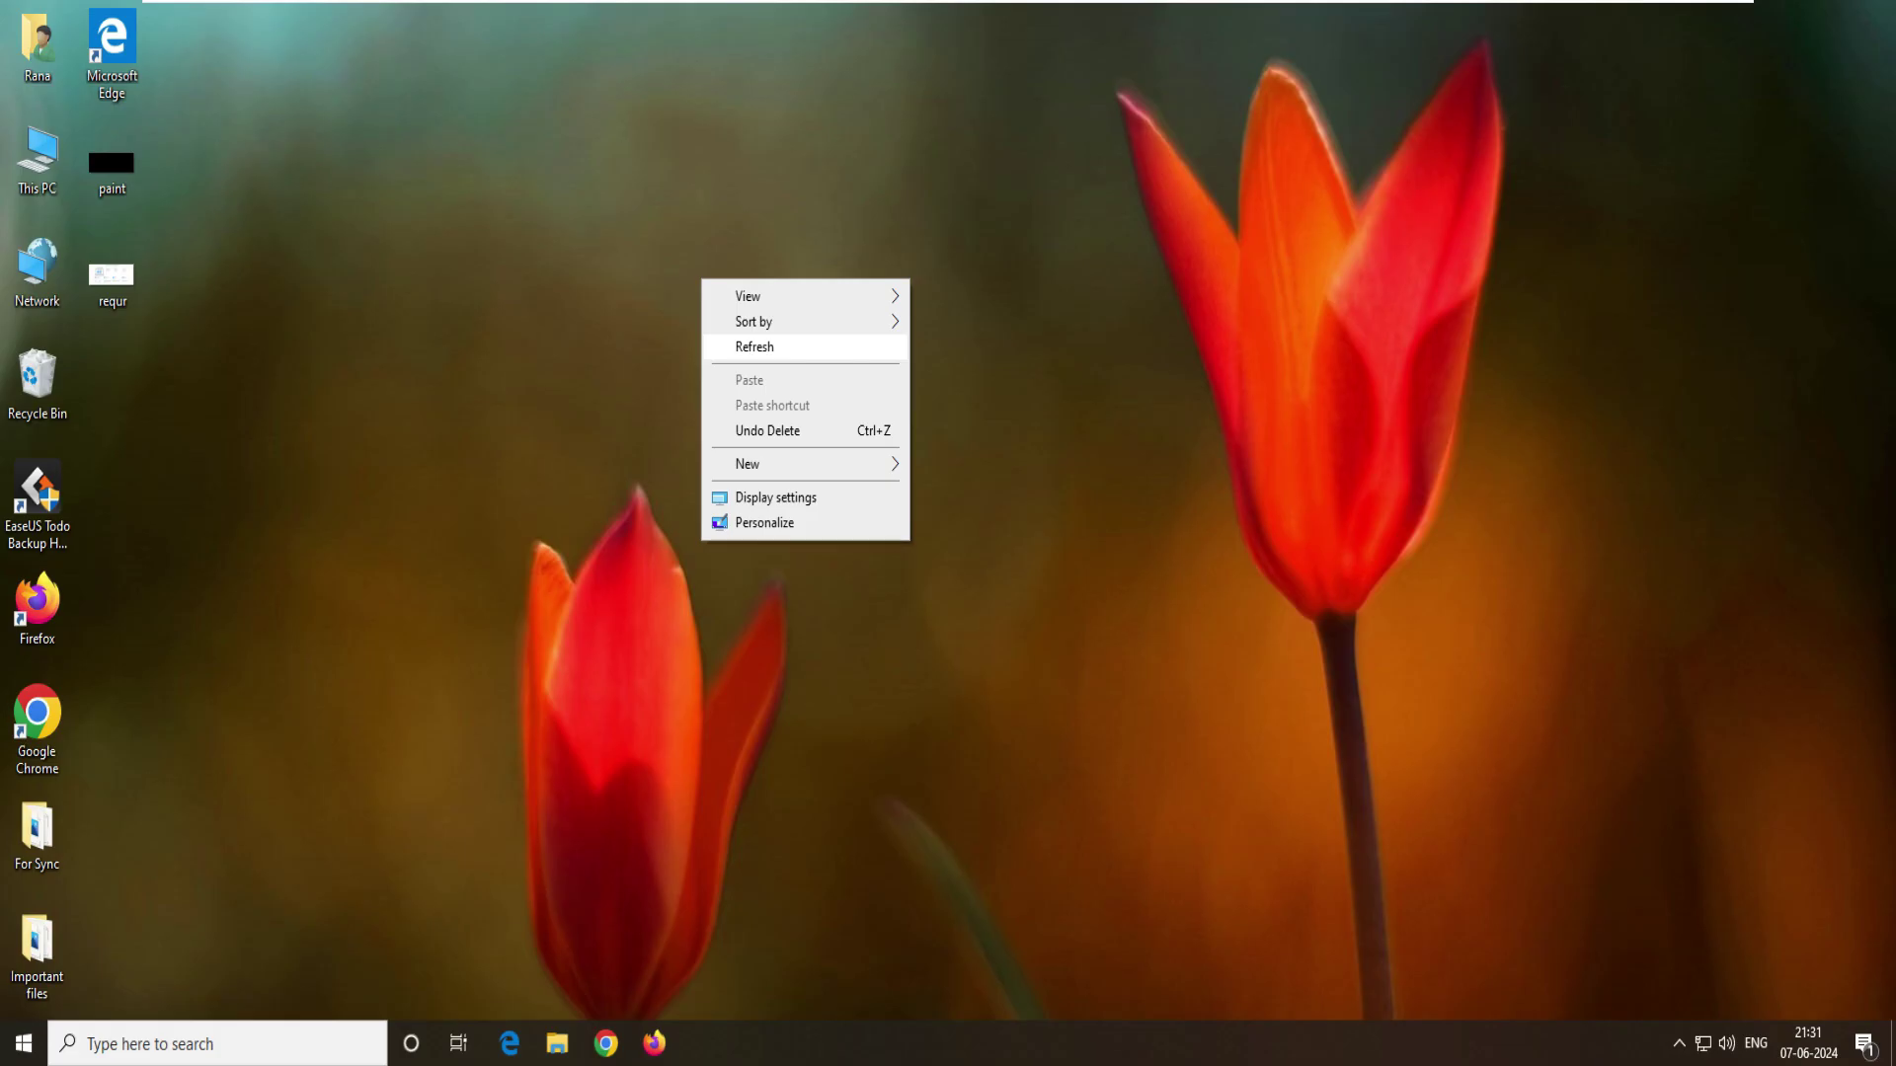
right_click(609, 267)
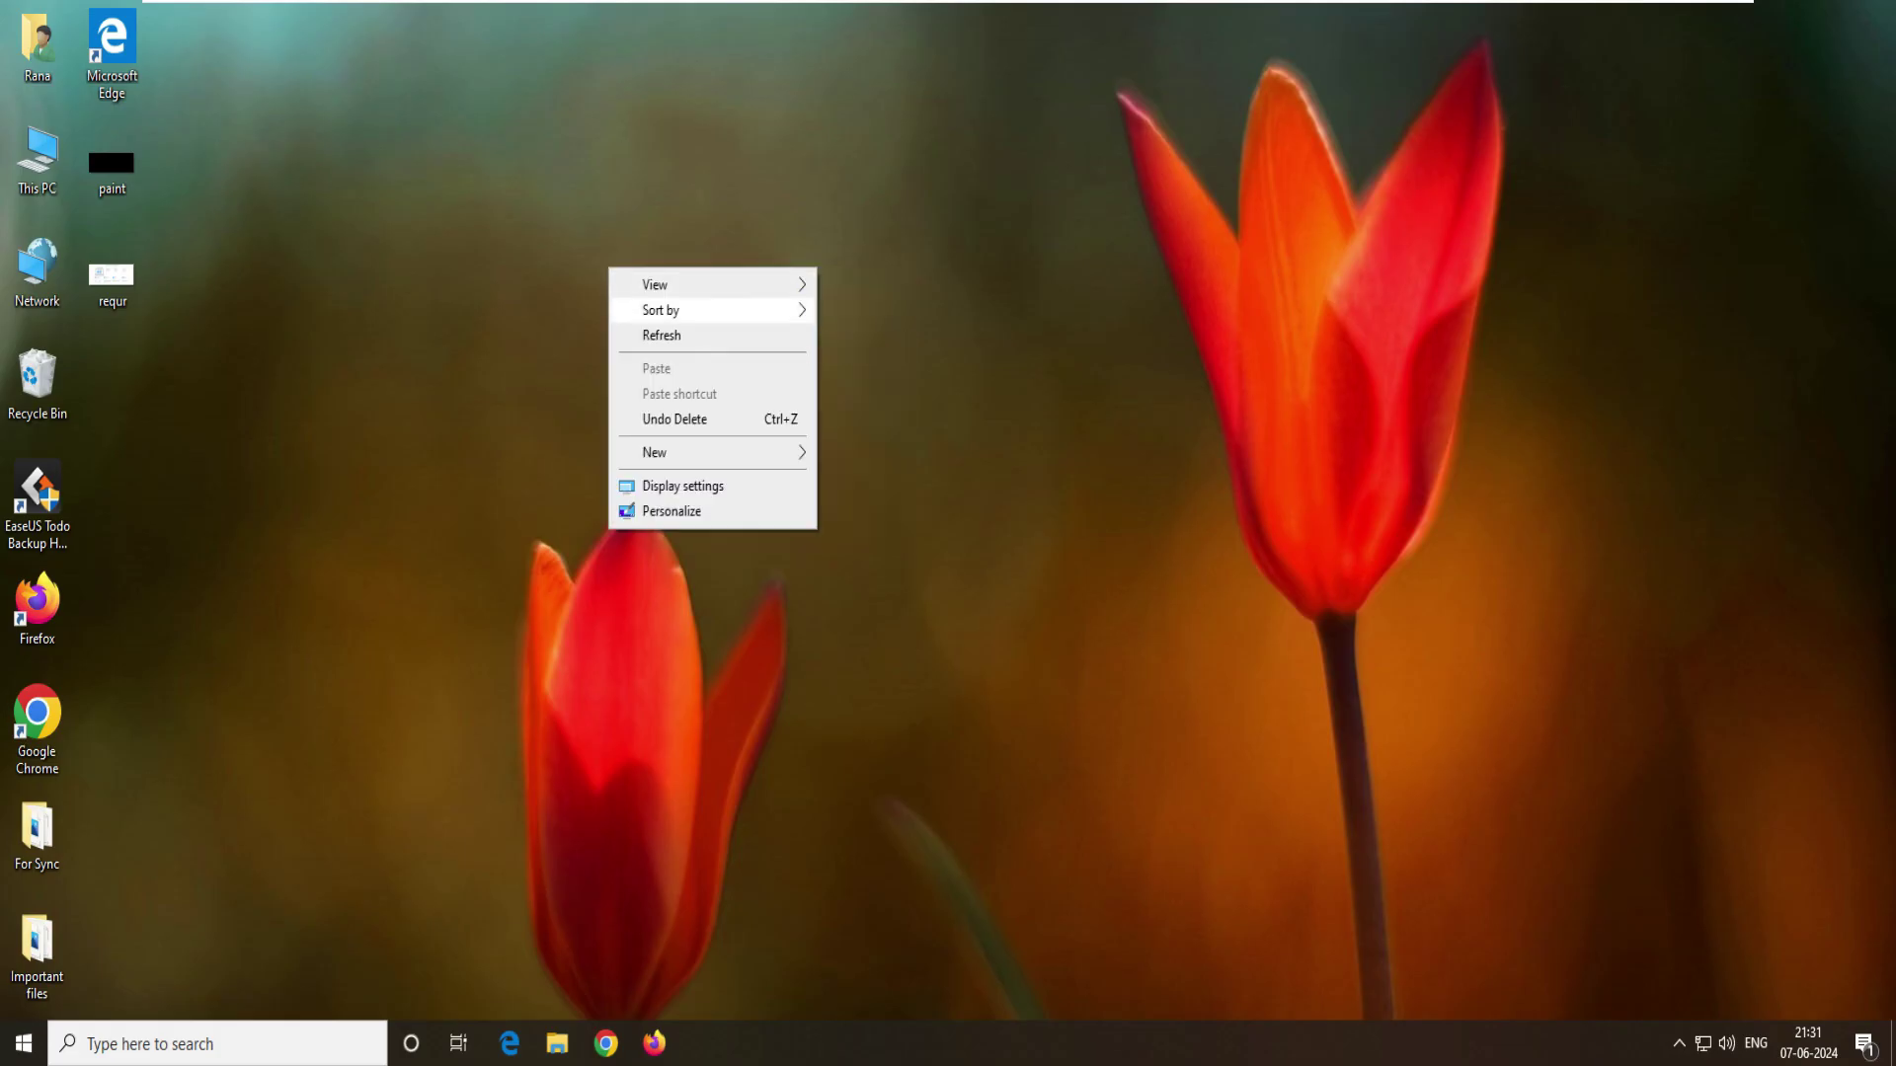
right_click(576, 254)
key("Escape")
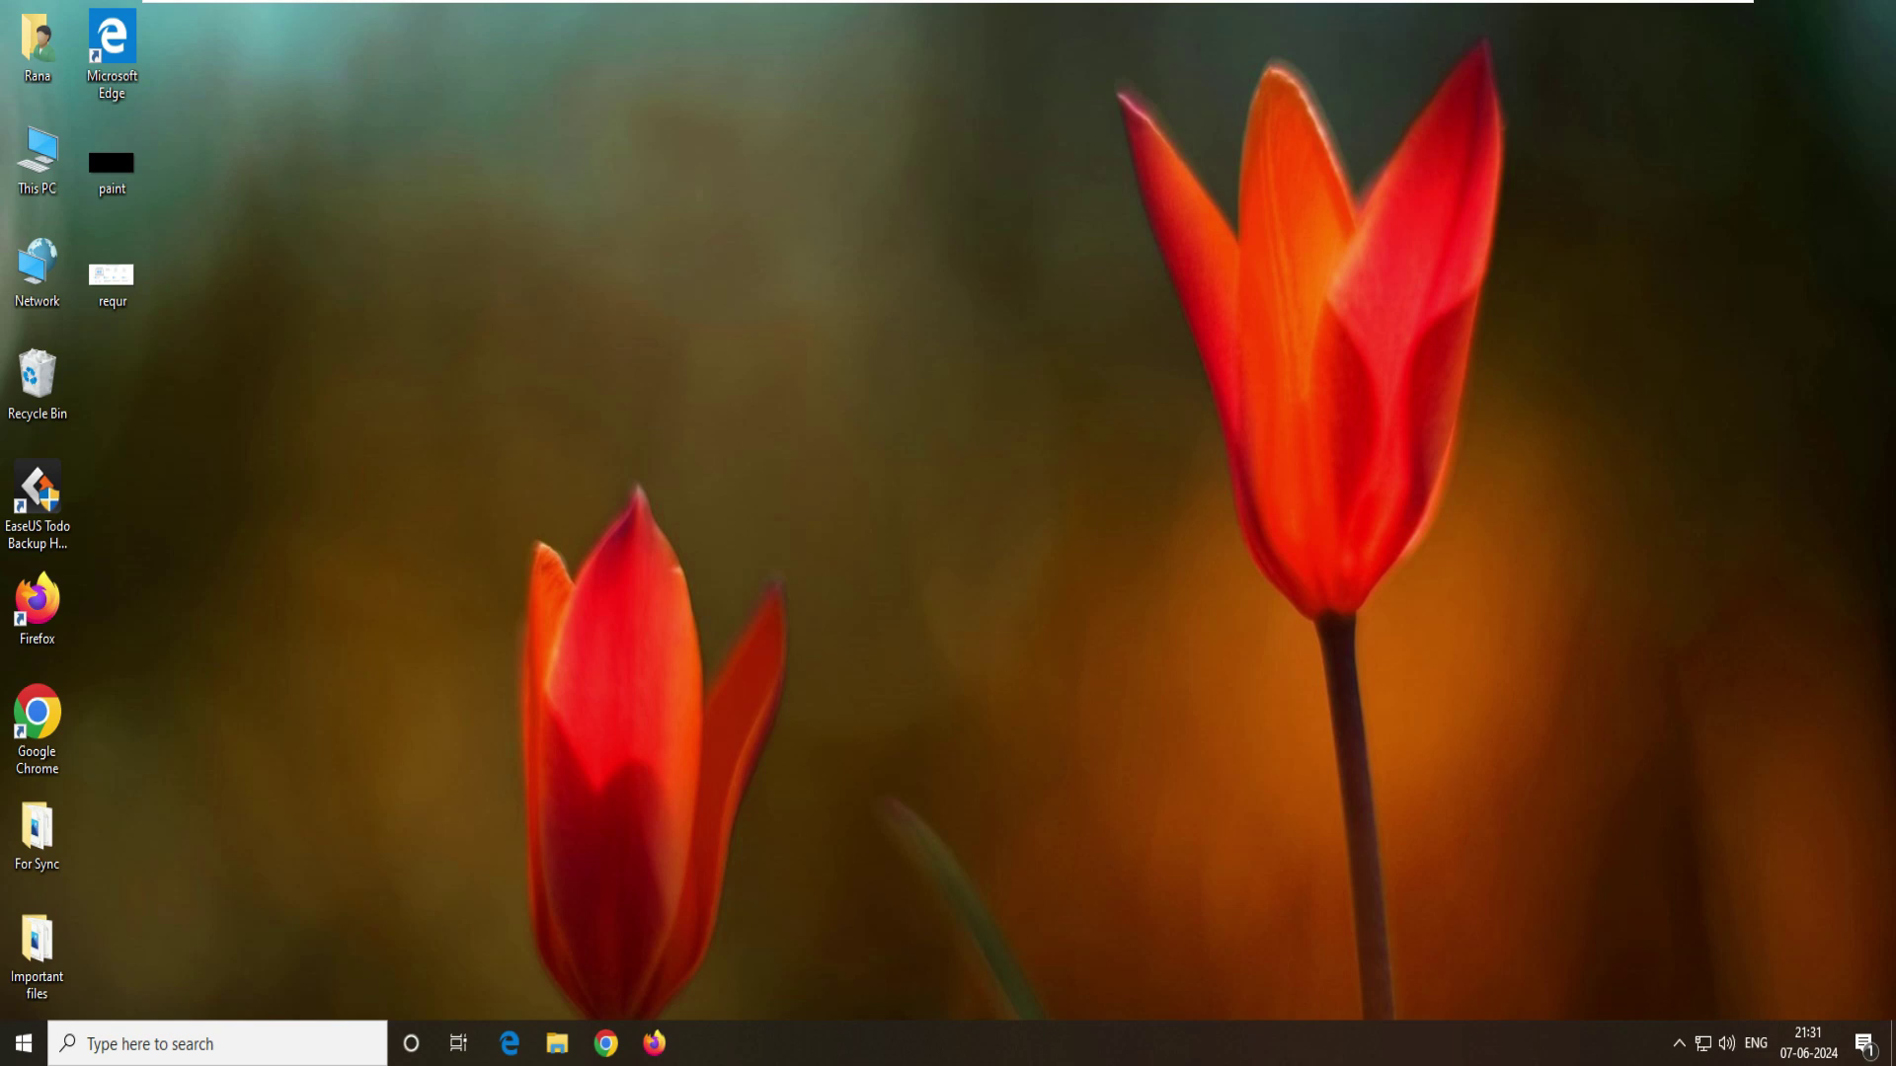
left_click(557, 1044)
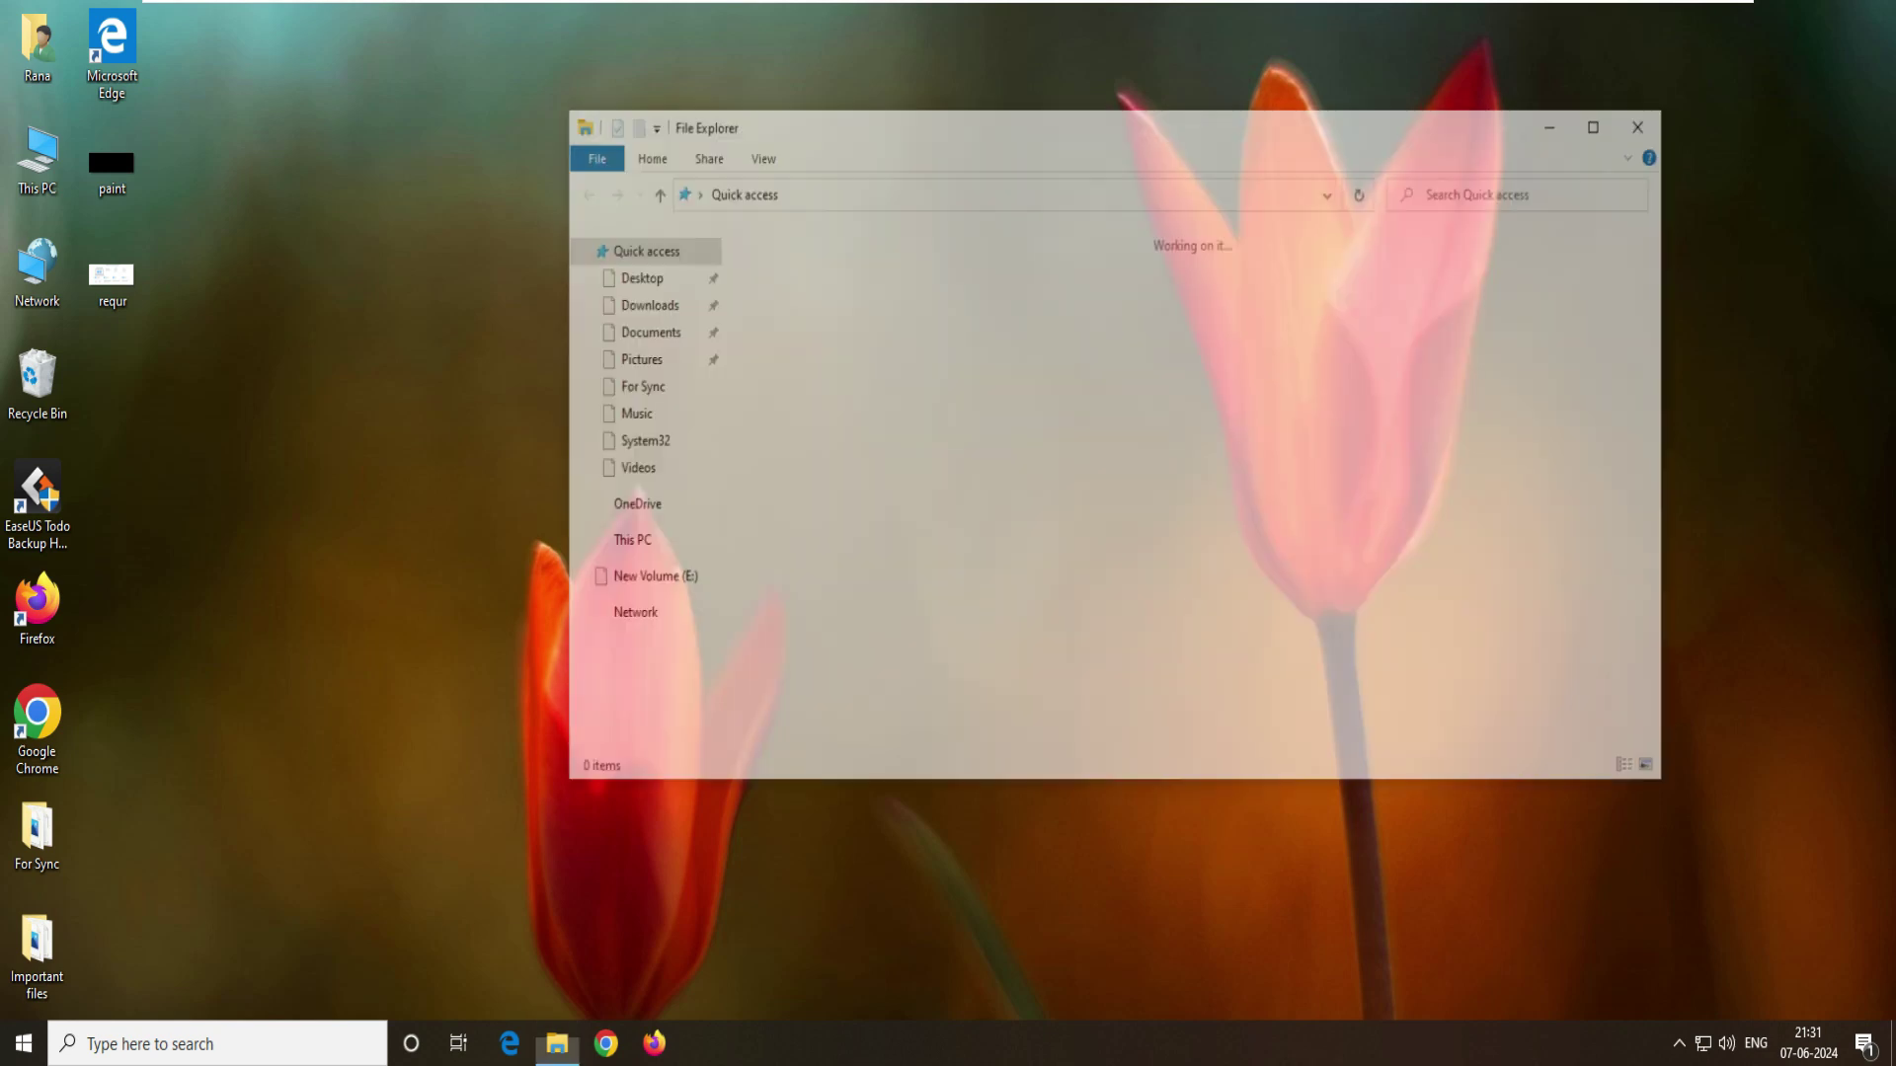
left_click(624, 542)
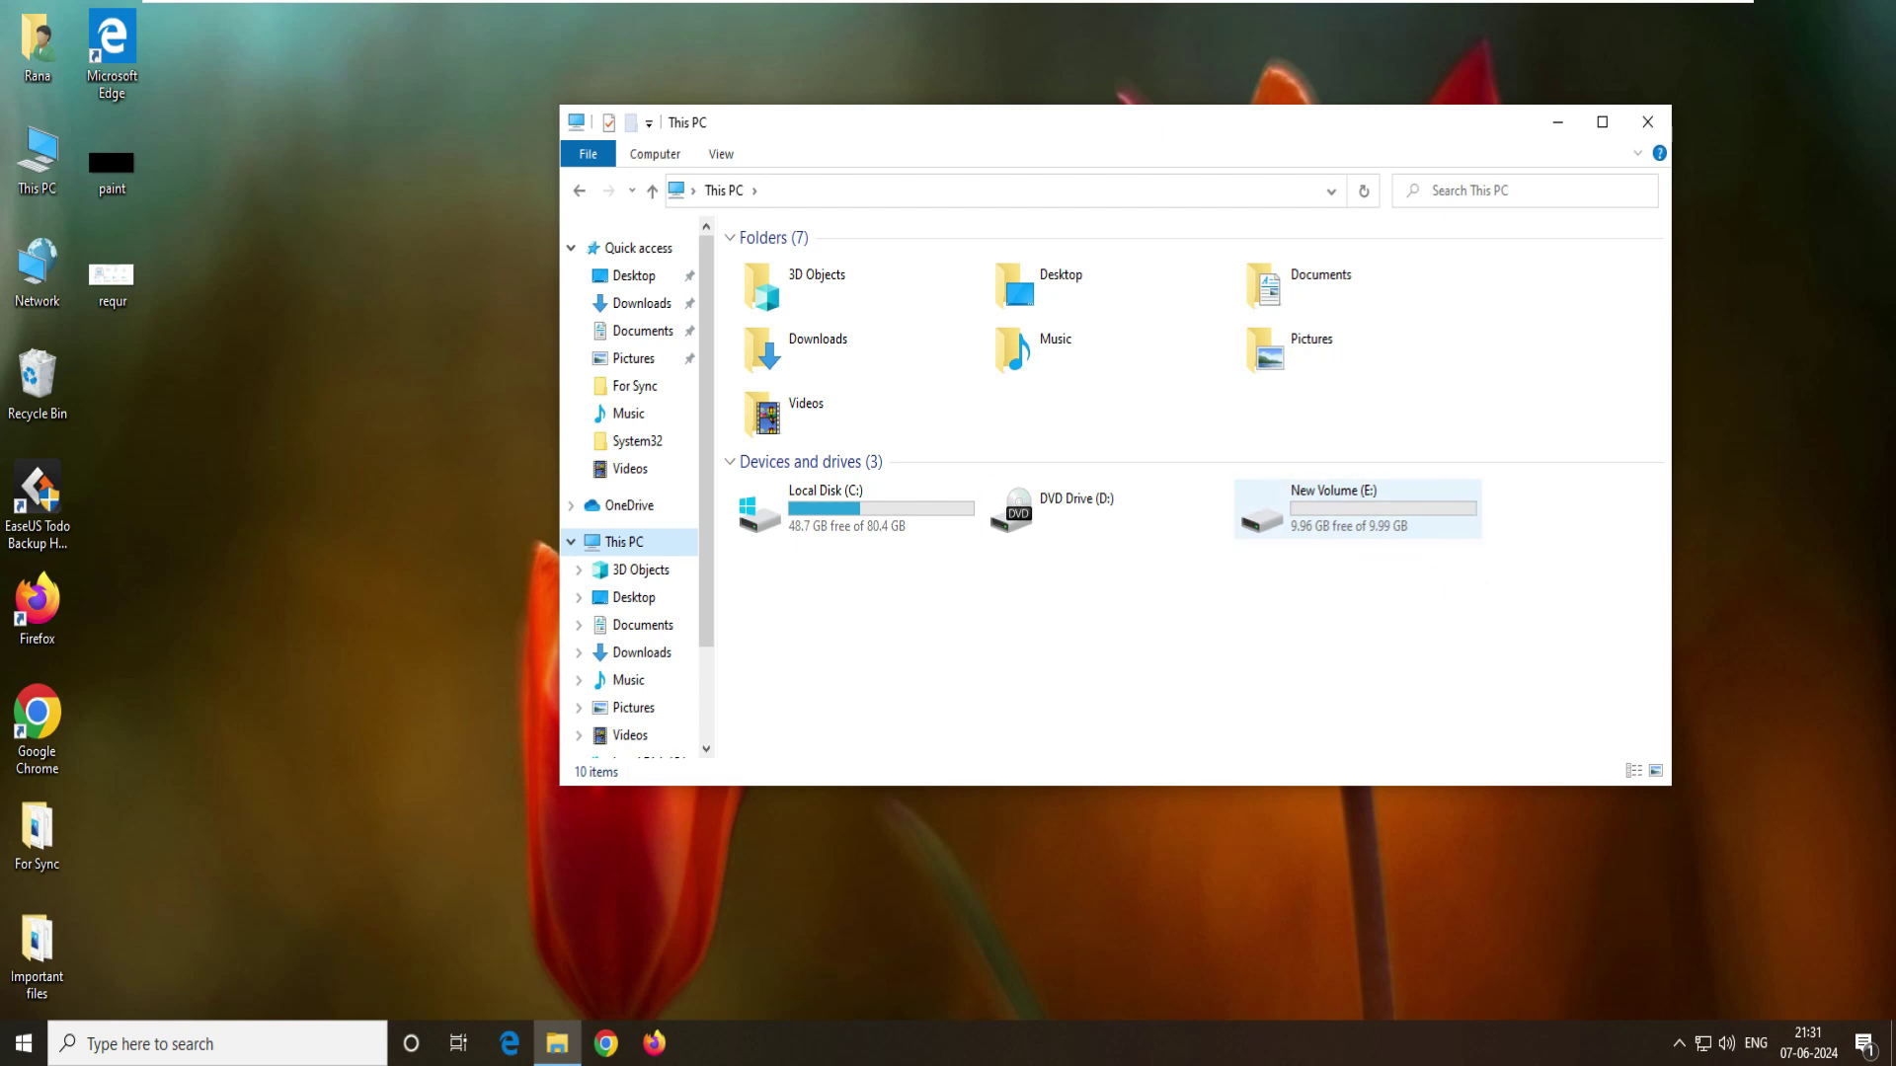
double_click(1363, 509)
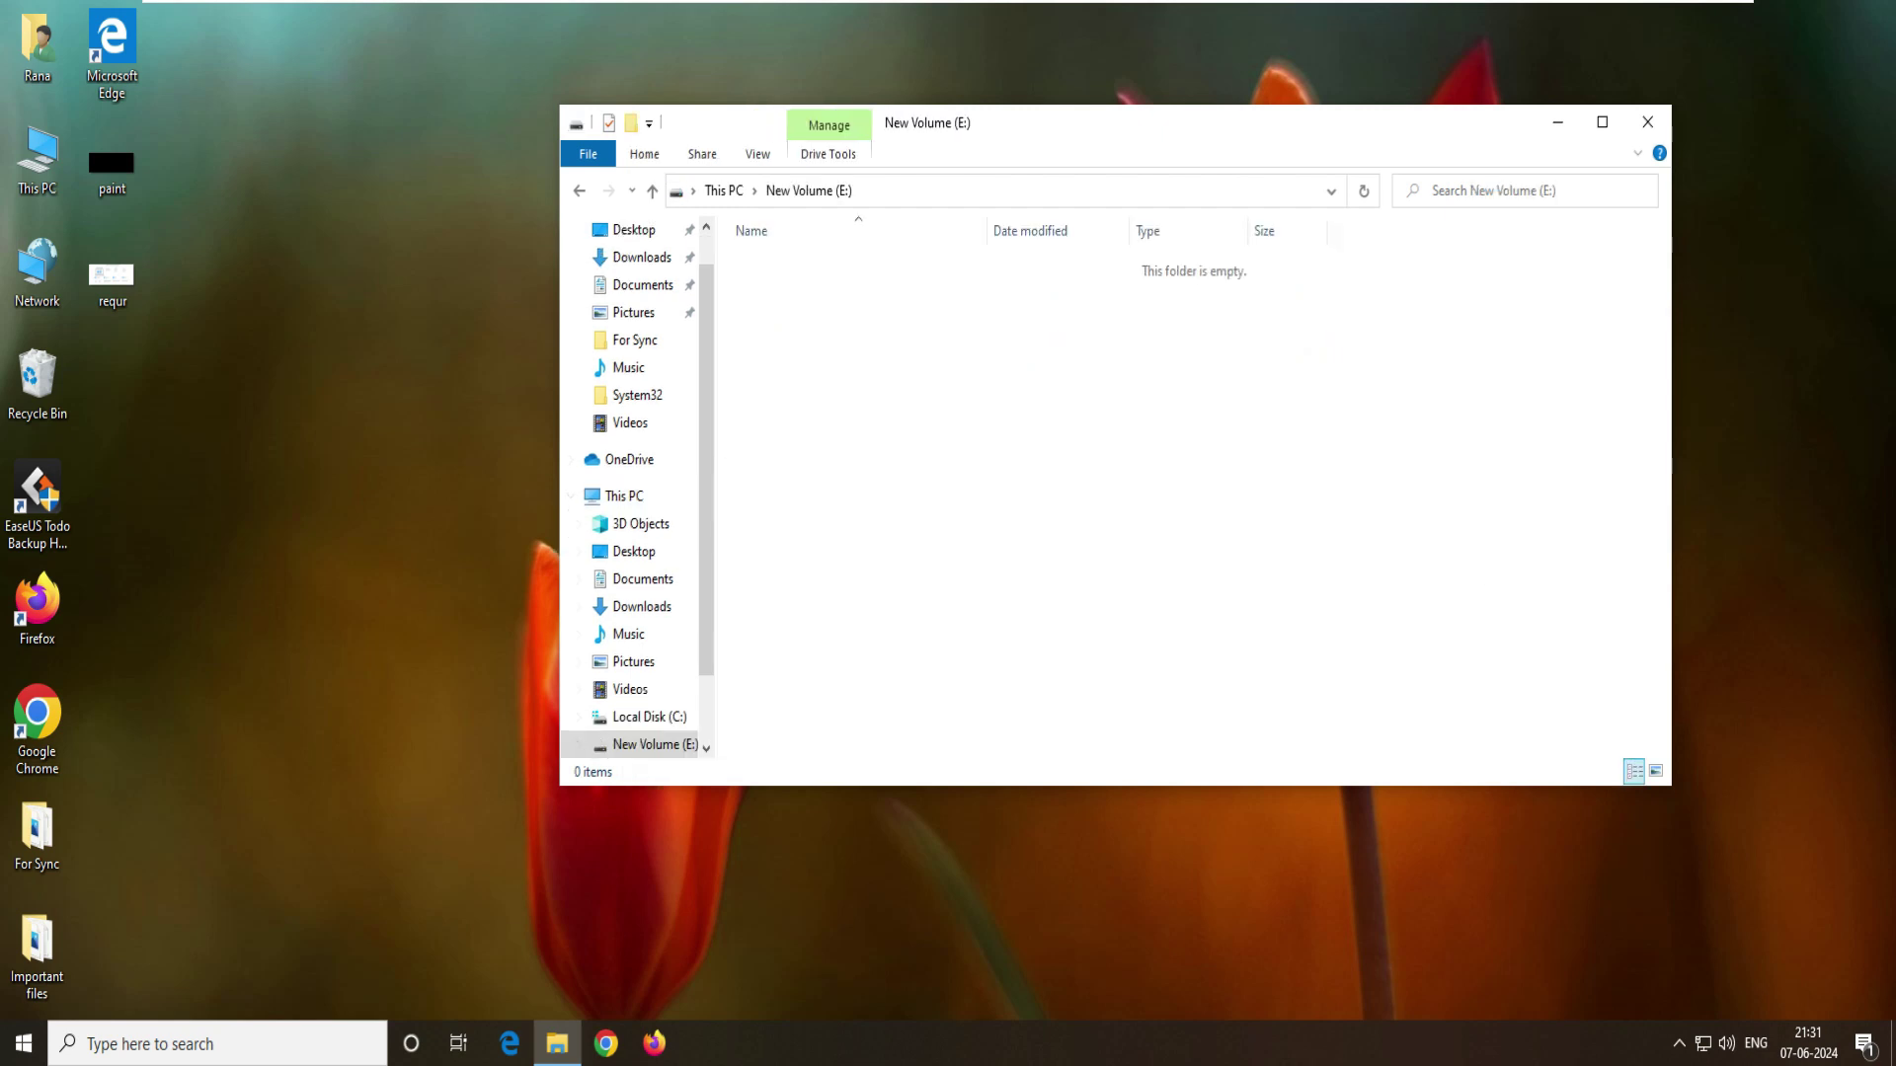
- Create a new folder named 'Backup data' on the drive and select it
right_click(952, 343)
mouse_move(1066, 619)
left_click(1228, 622)
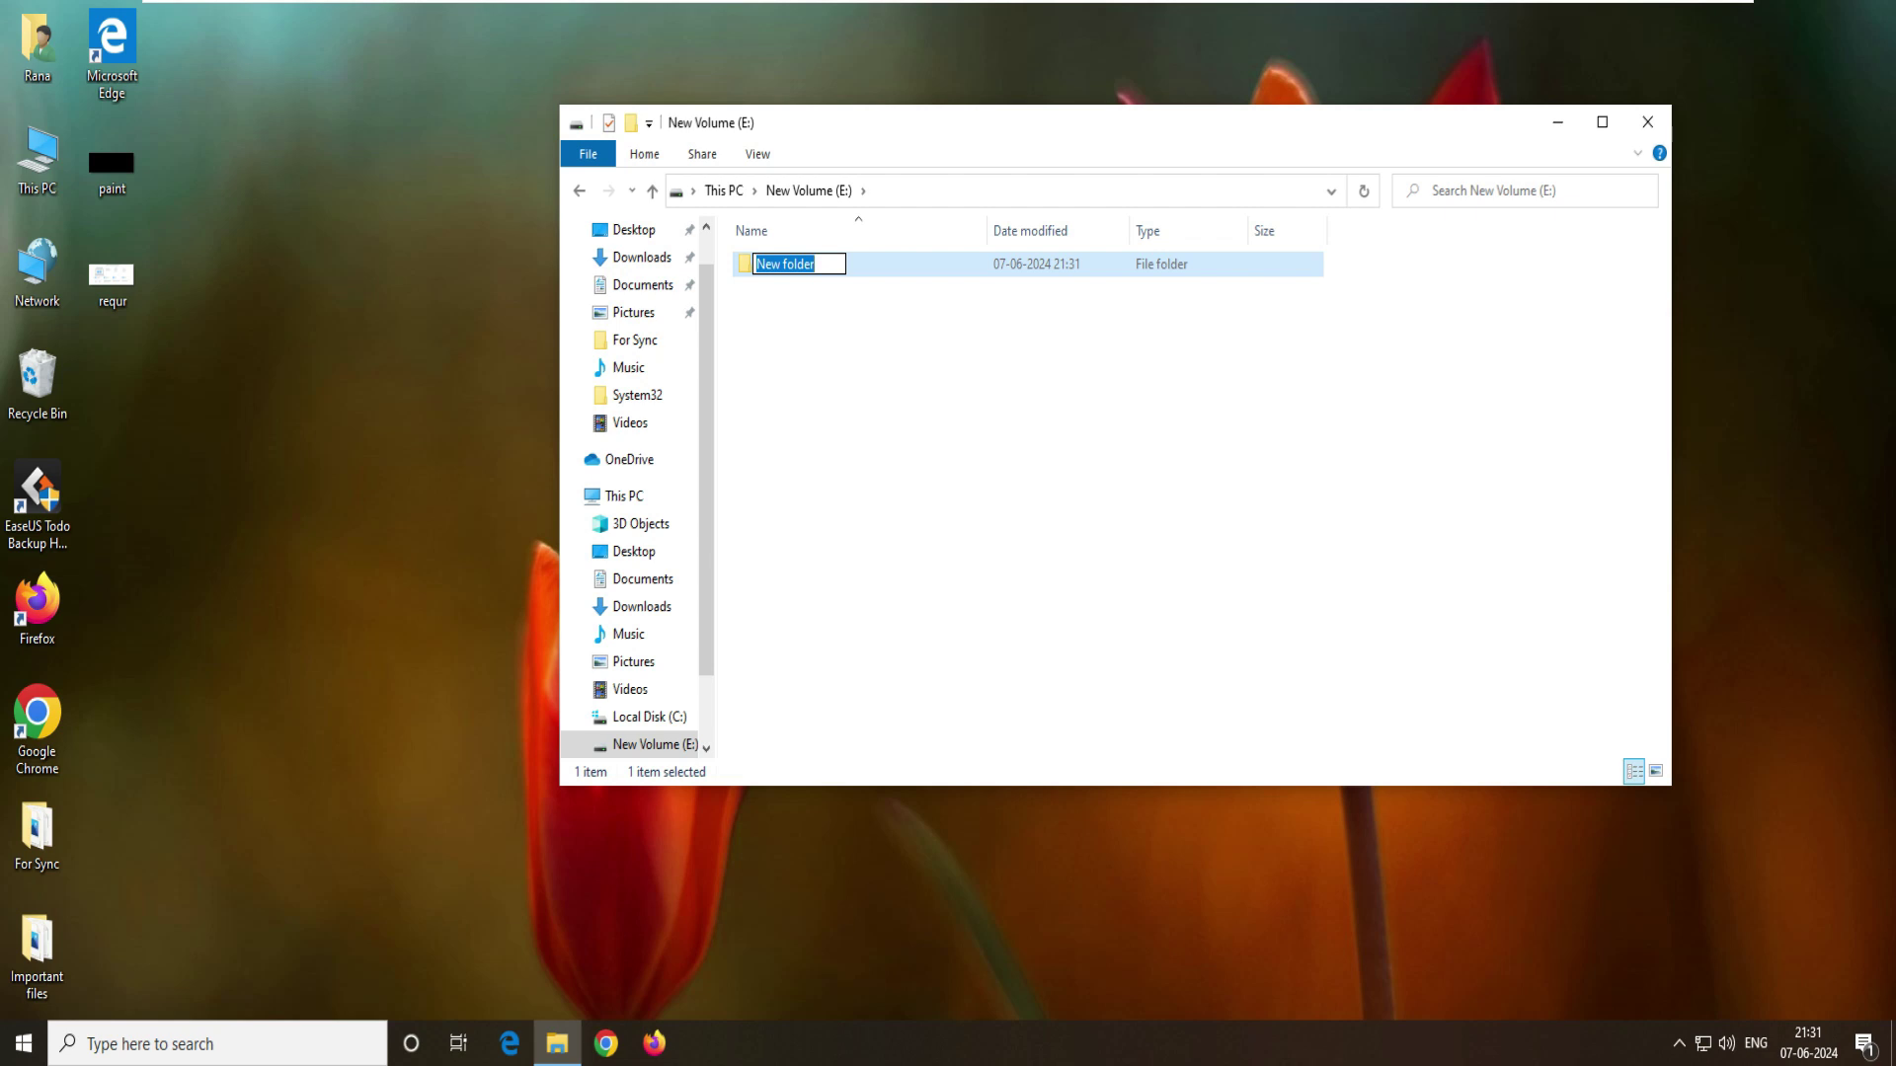
type("Backup data")
left_click(1256, 635)
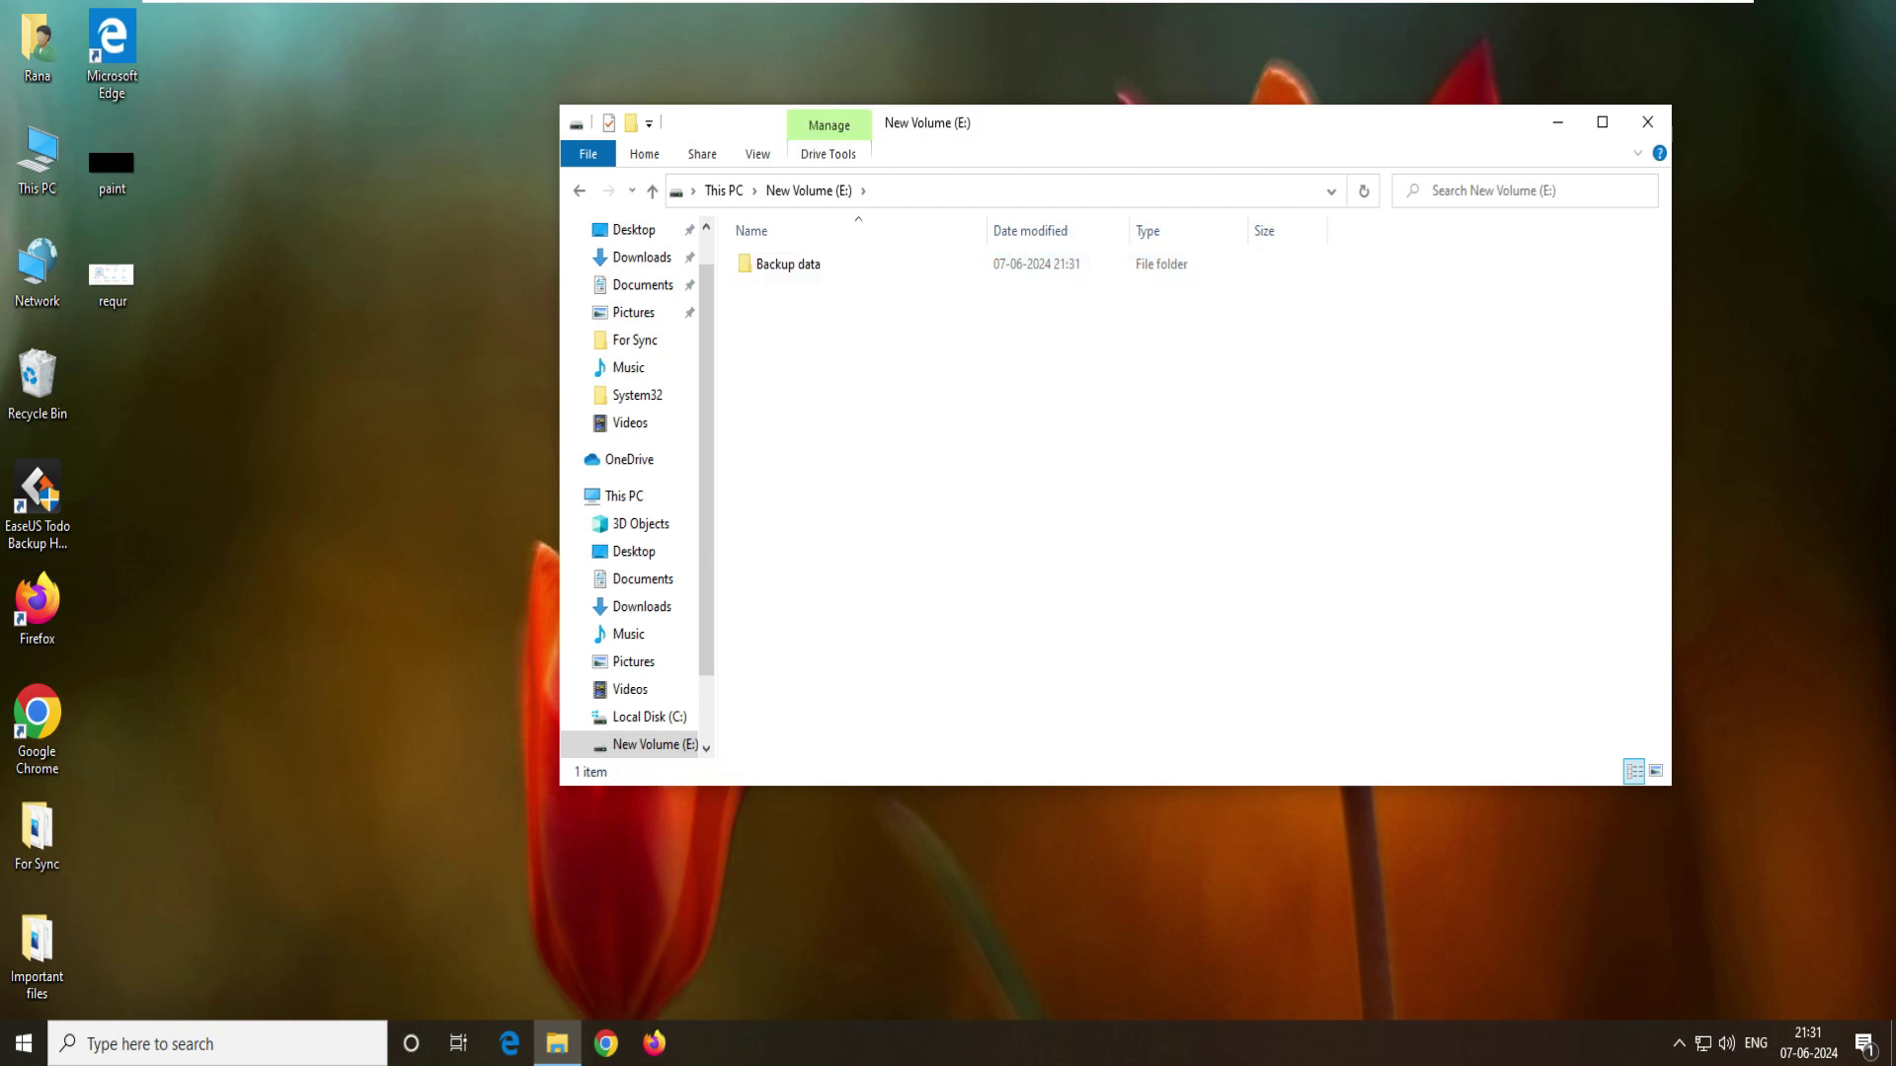
left_click(788, 264)
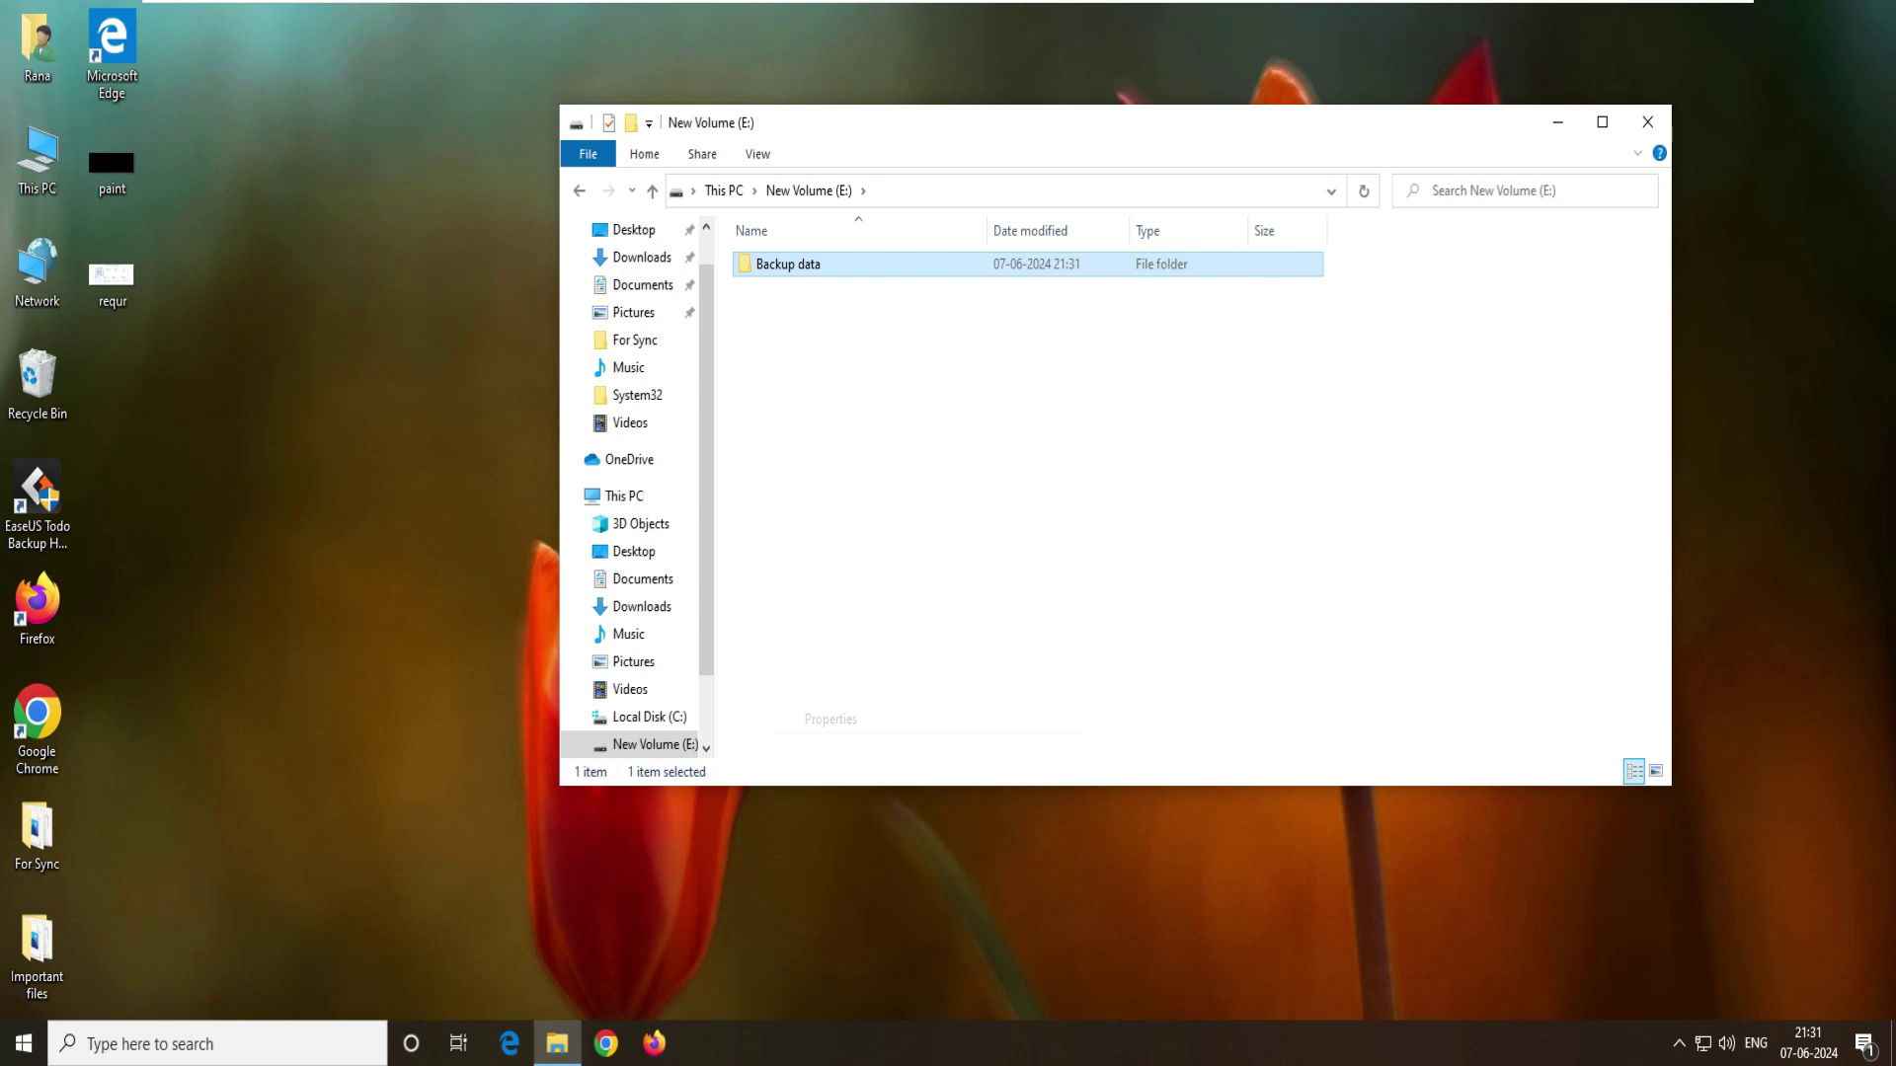
- From Backup data's Sharing tab, add the owner account to the share list
key("alt+Return")
key("ctrl+Tab")
key("Return")
key("alt+Down")
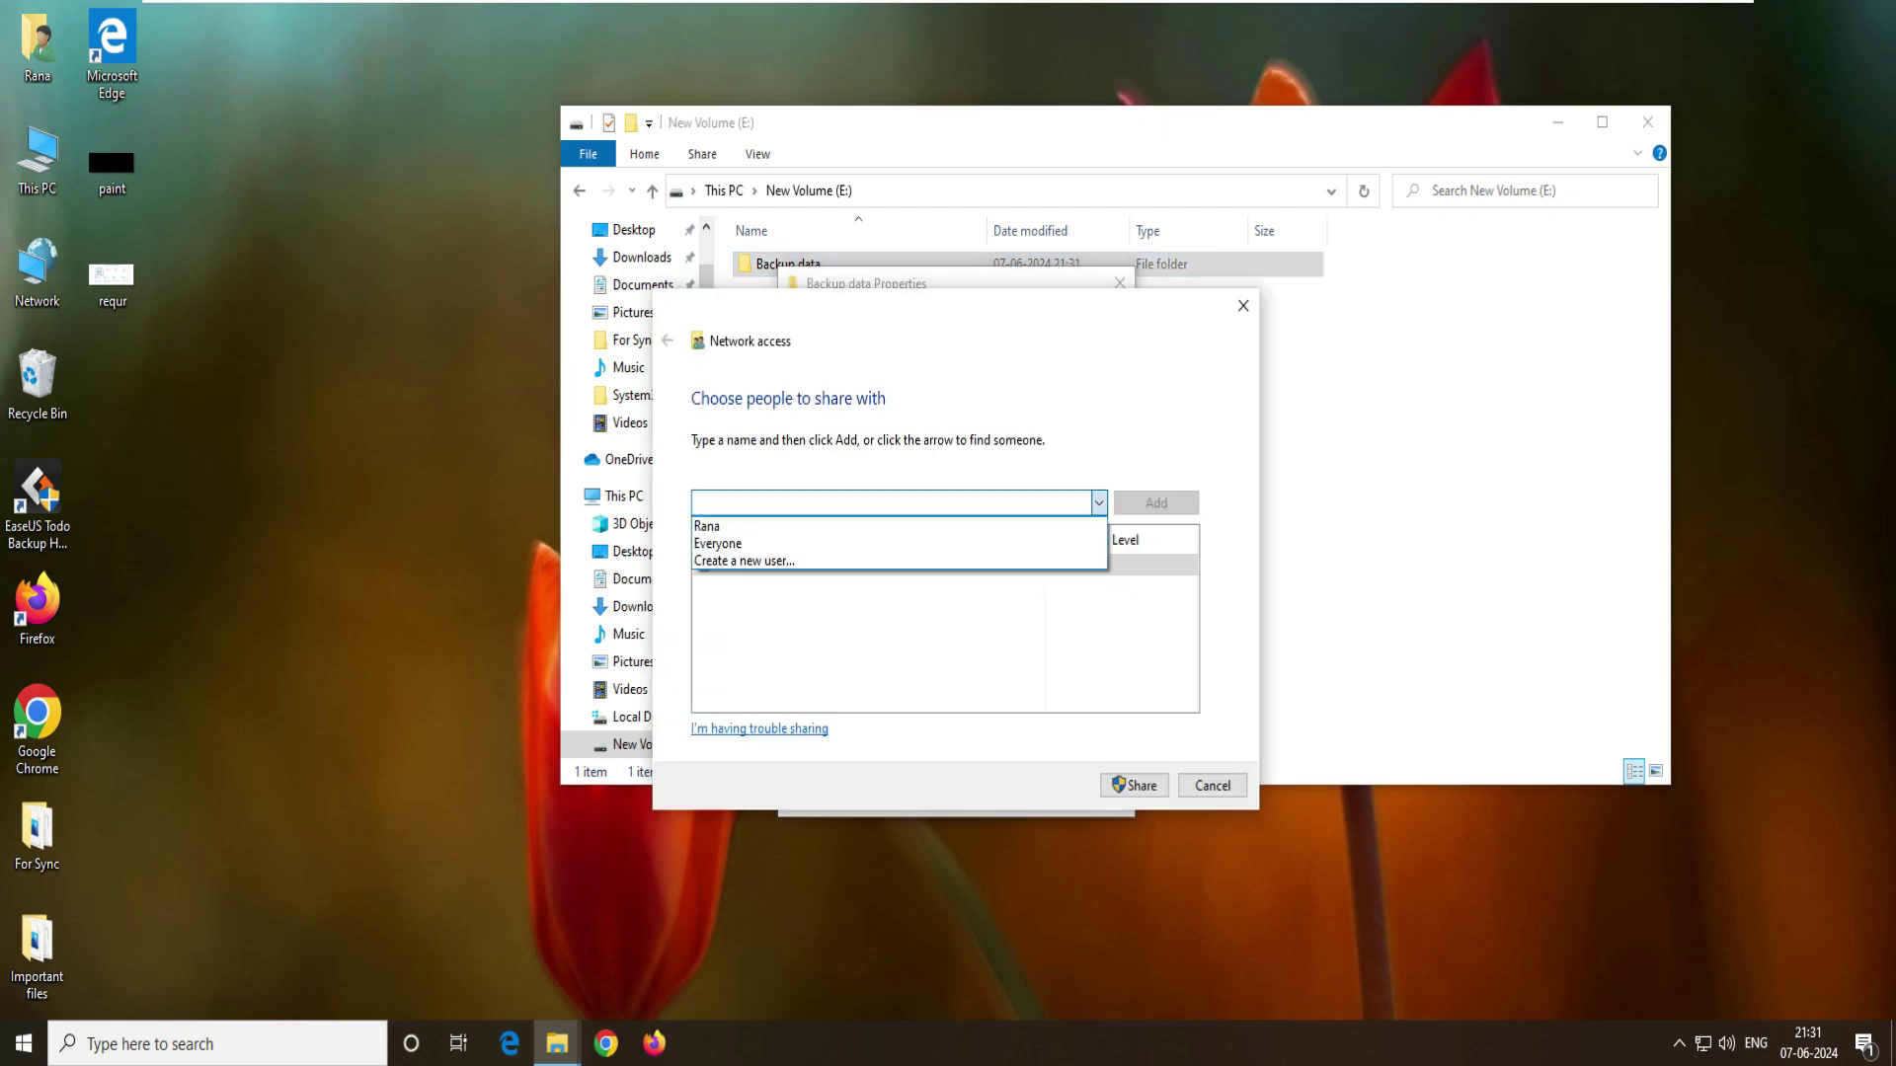
key("Down")
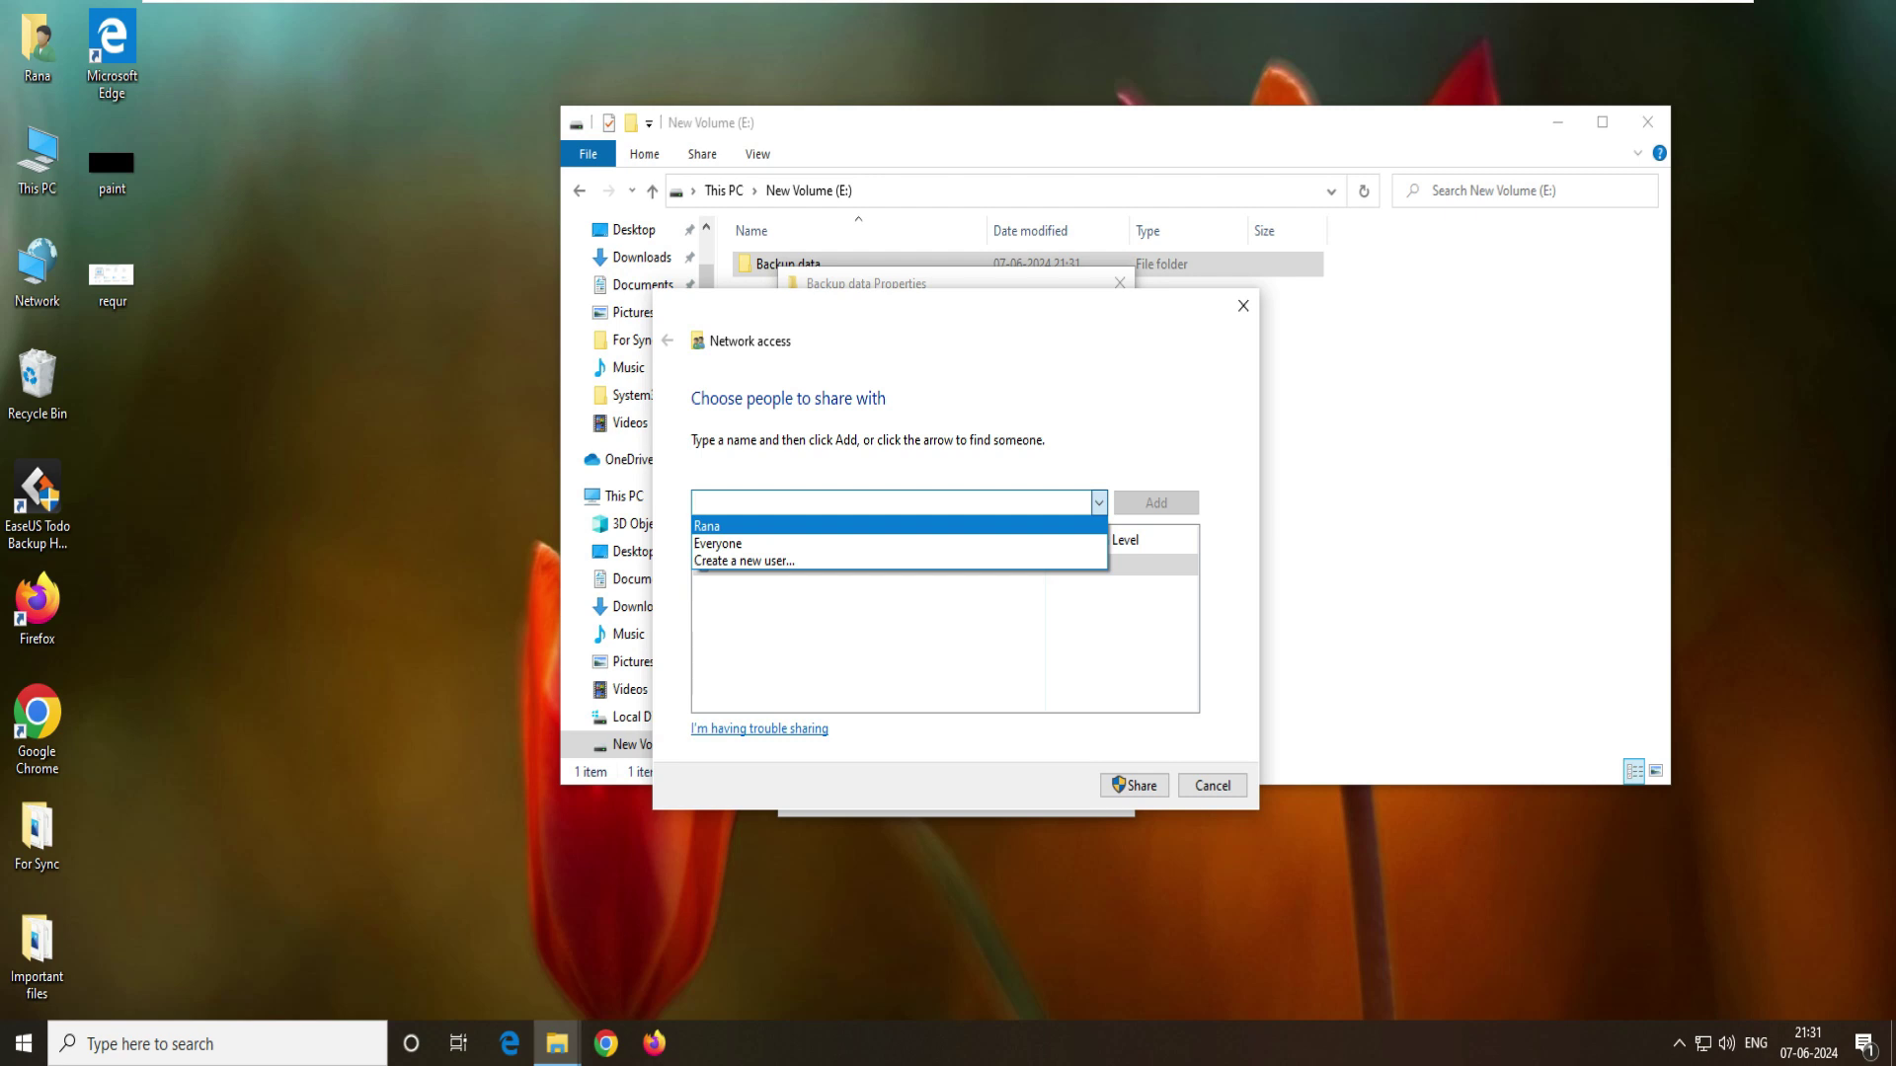
key("Down")
key("Down")
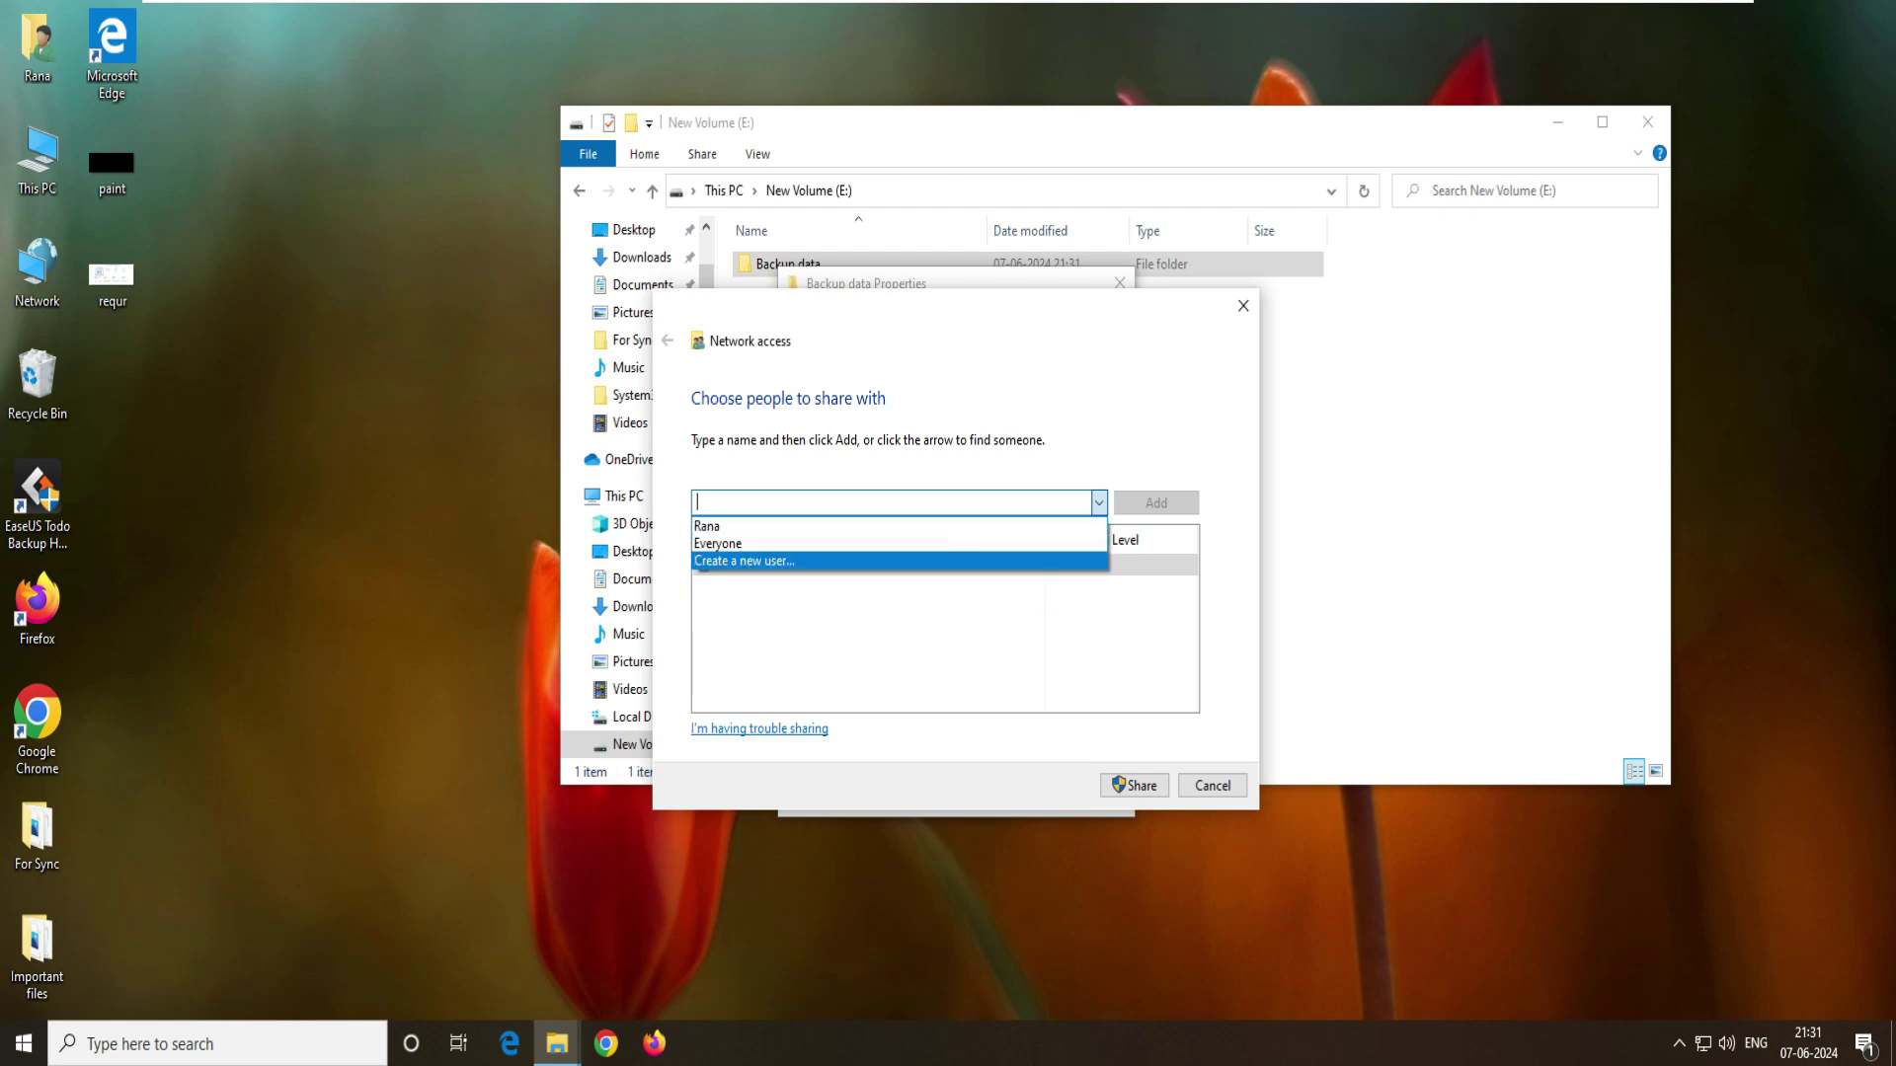
key("Up")
key("Up")
key("Return")
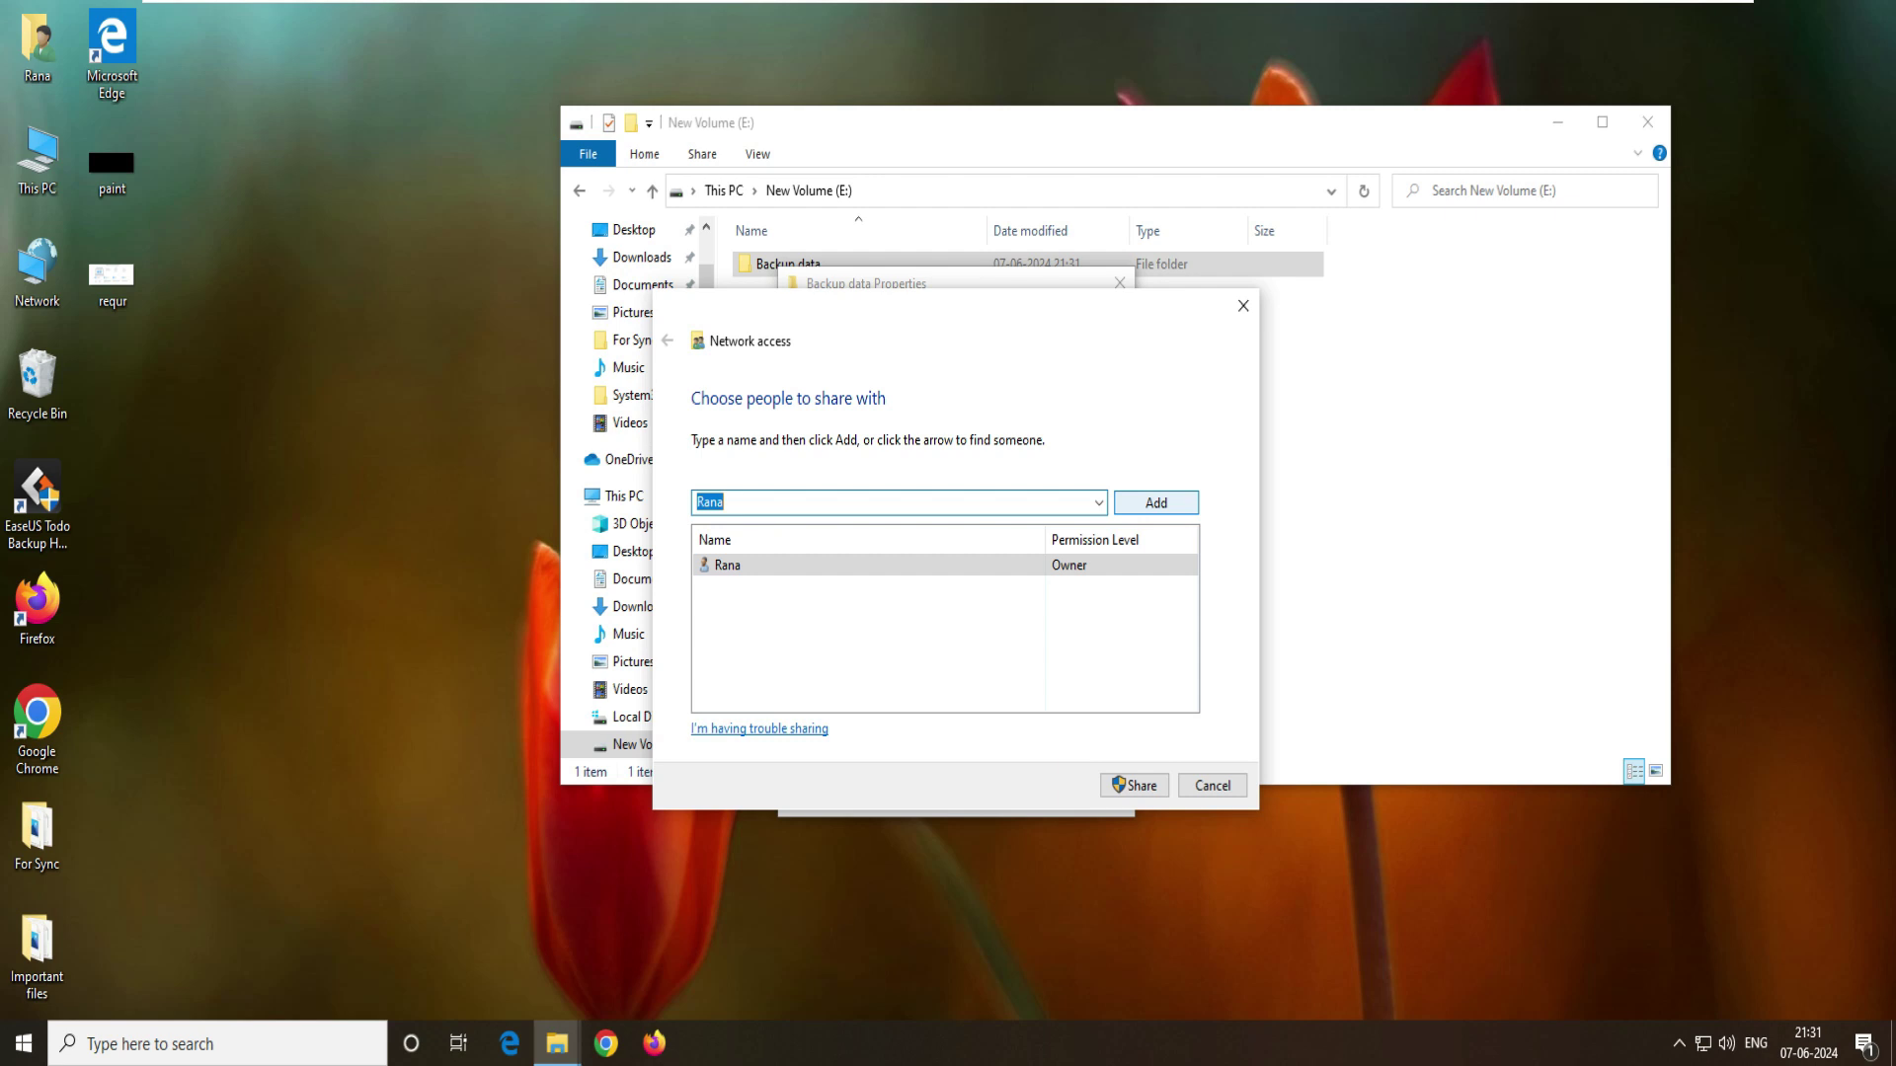
key("Return")
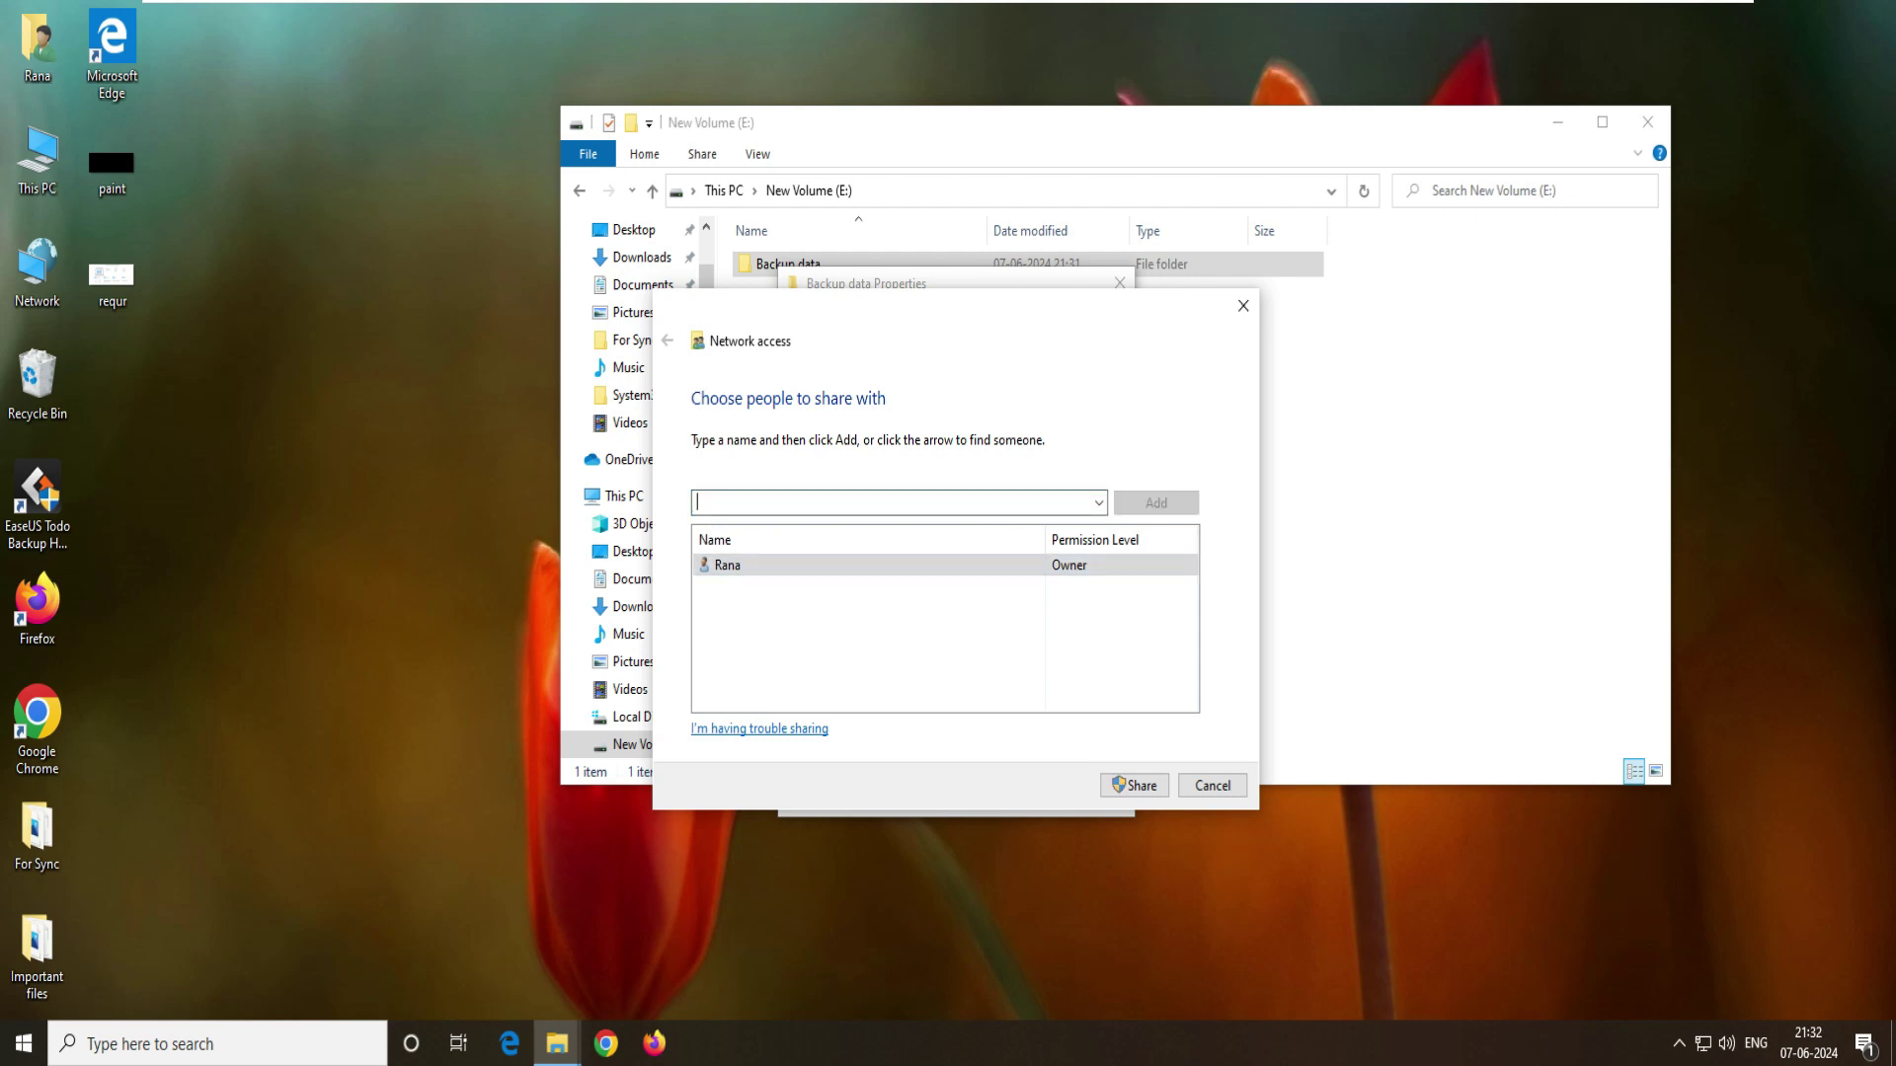
key("Tab")
key("shift+Tab")
- Choose 'Create a new user...' from the people list, then close User Accounts
key("alt+Down")
key("Down")
key("Up")
key("Down")
key("Down")
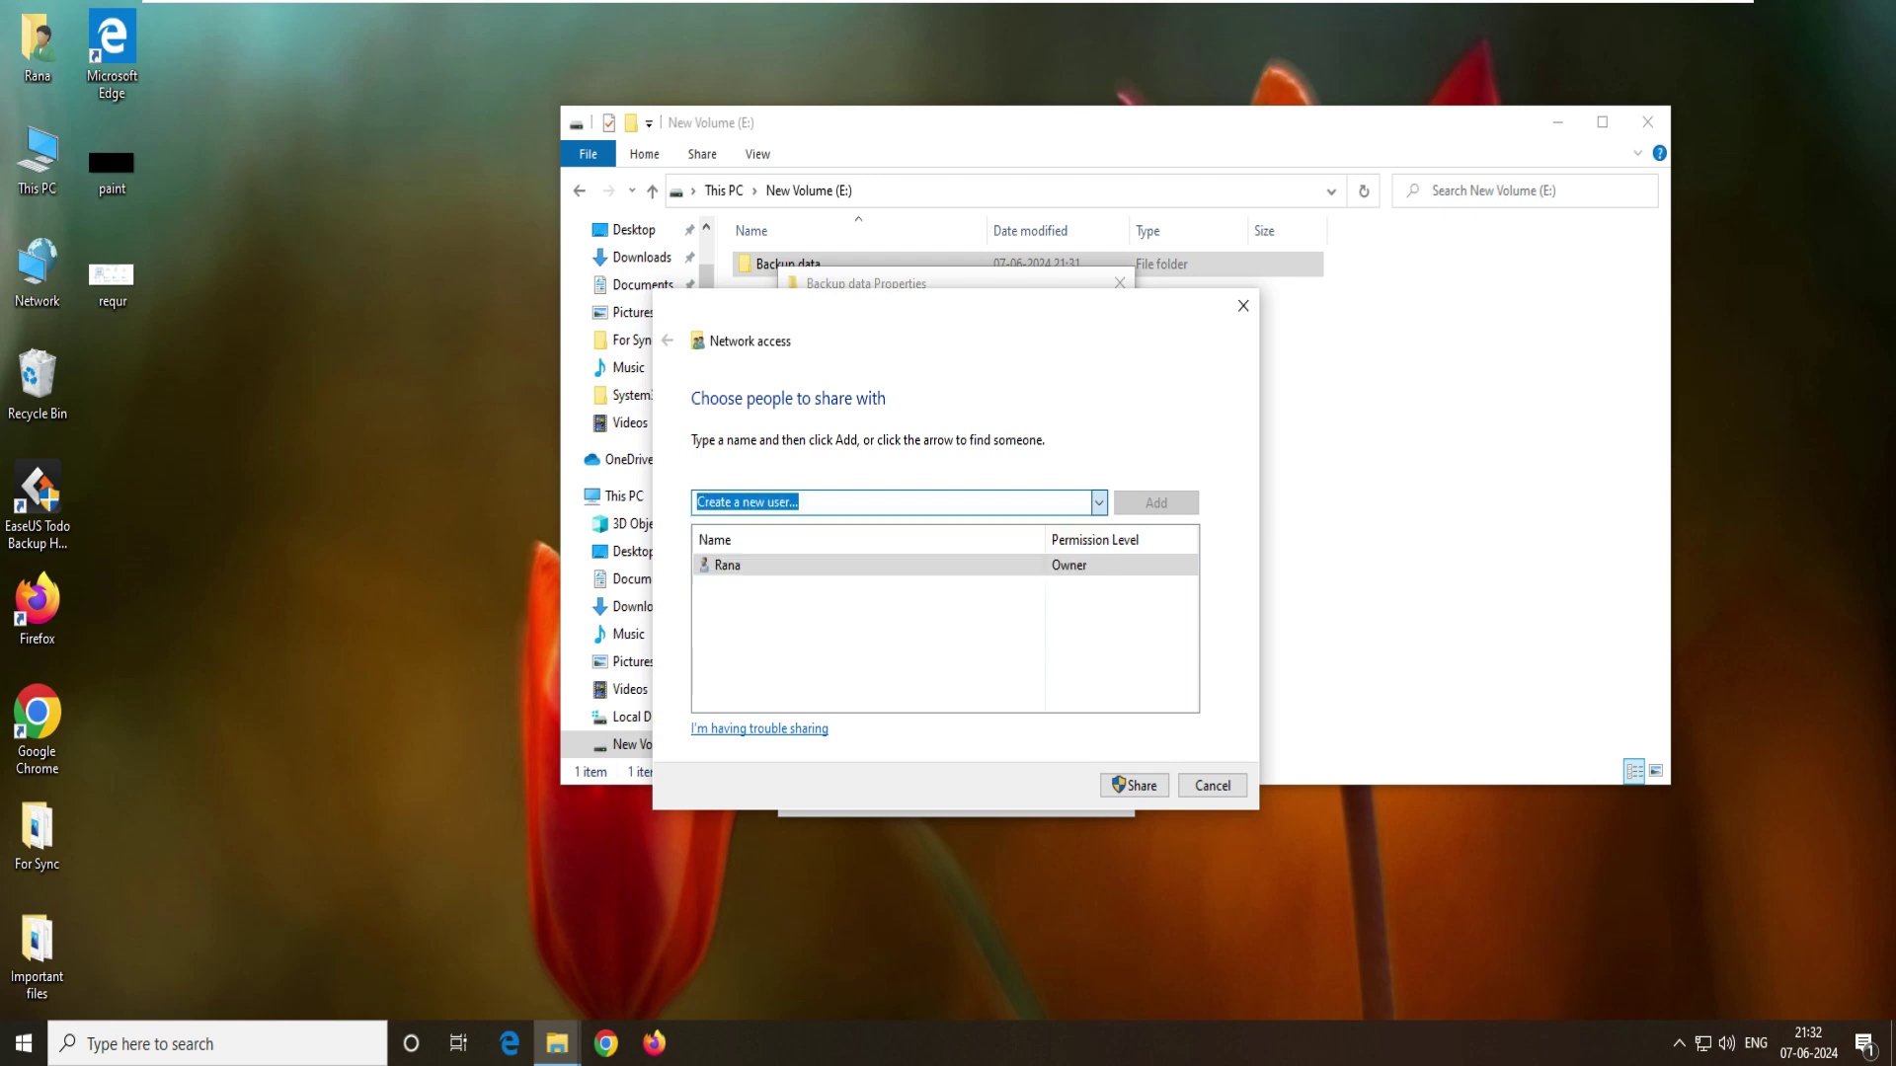
key("Return")
left_click(1489, 193)
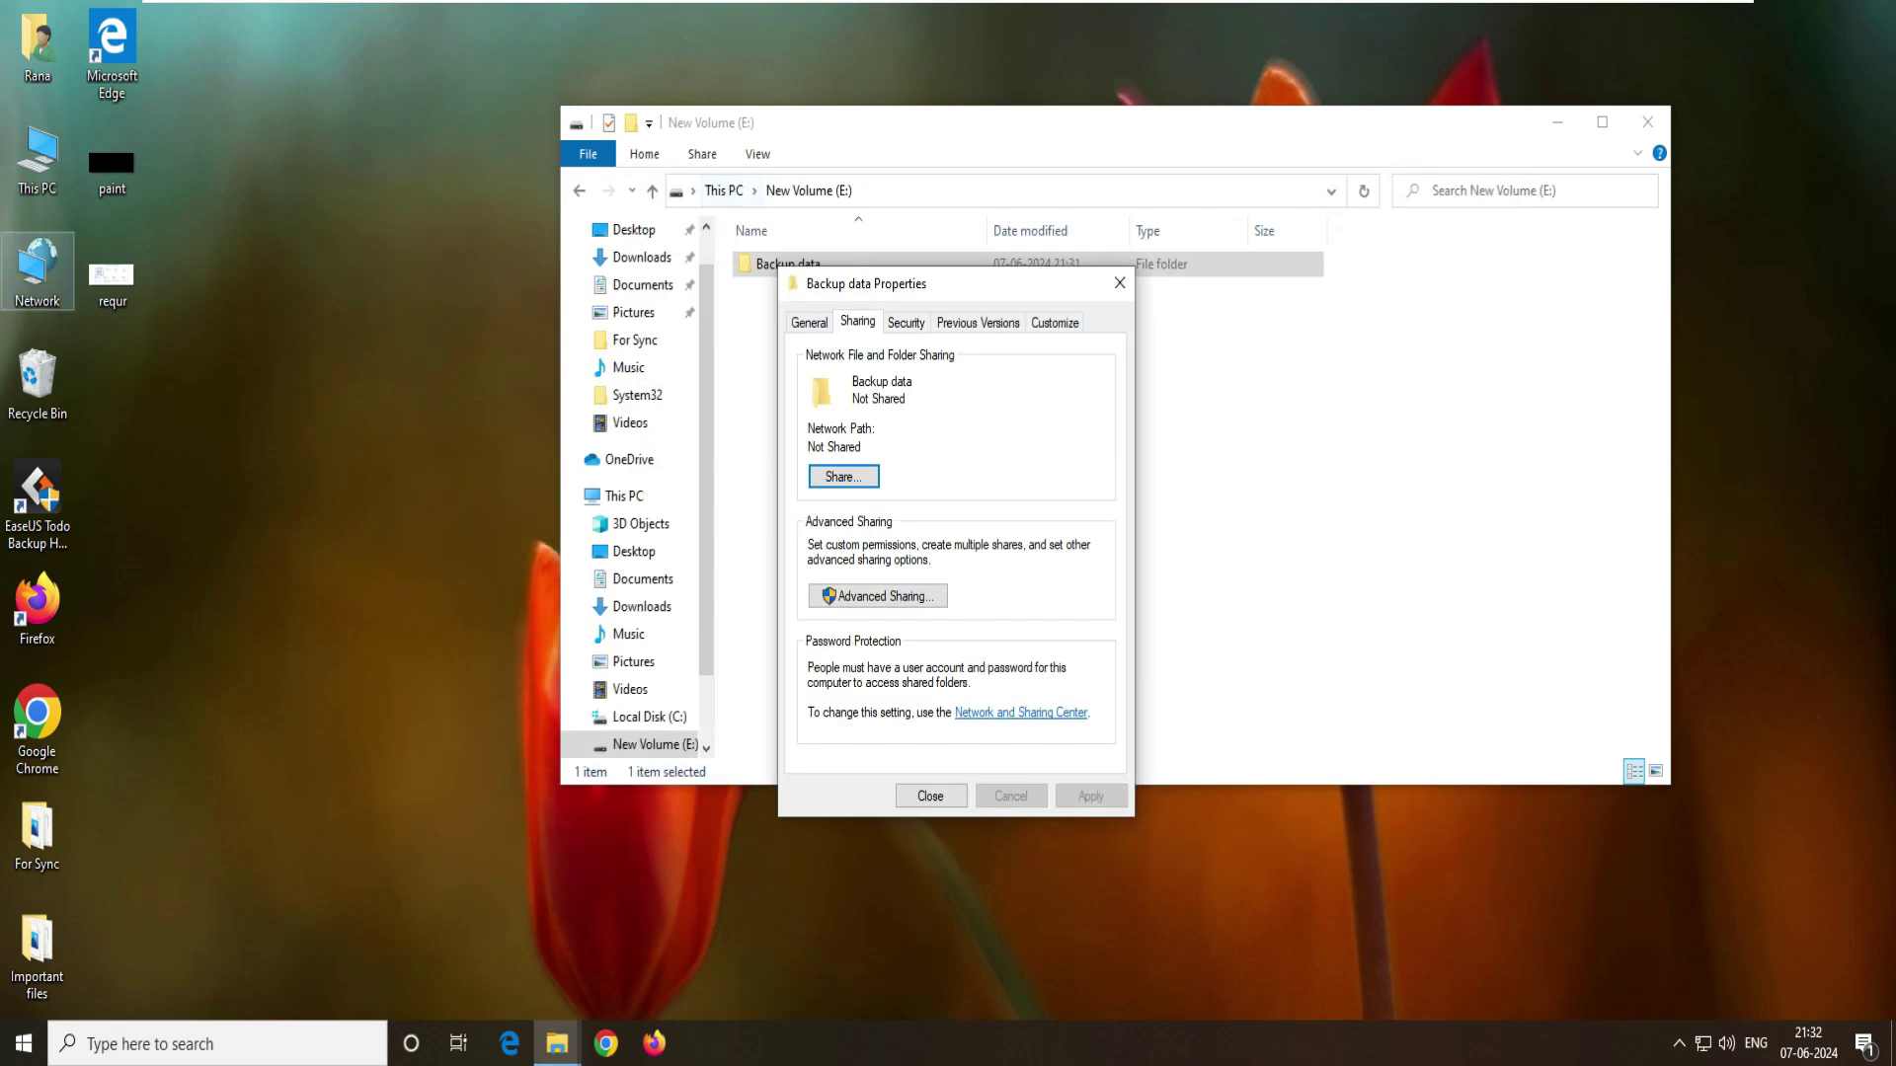
right_click(22, 166)
- Create local user 'backup' with a password, no forced change, and user cannot change password
left_click(74, 233)
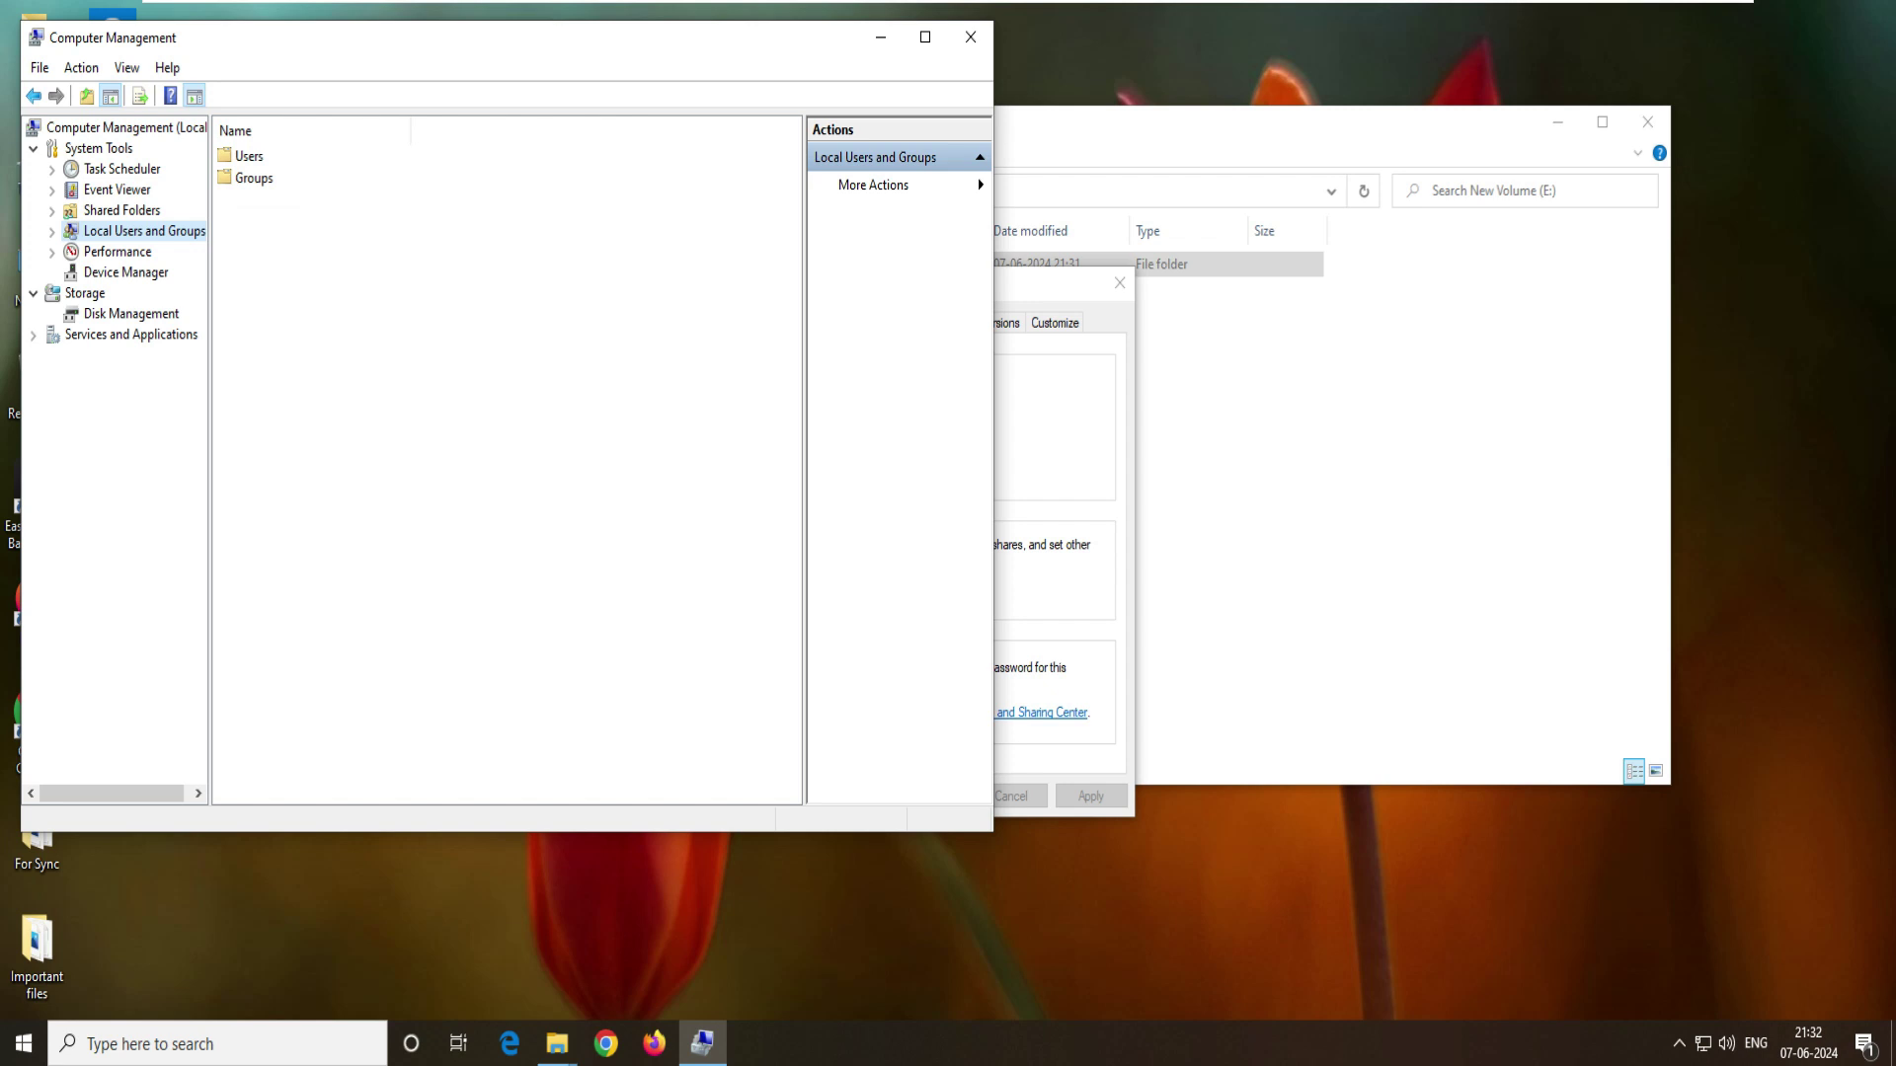
double_click(249, 156)
right_click(366, 355)
left_click(434, 369)
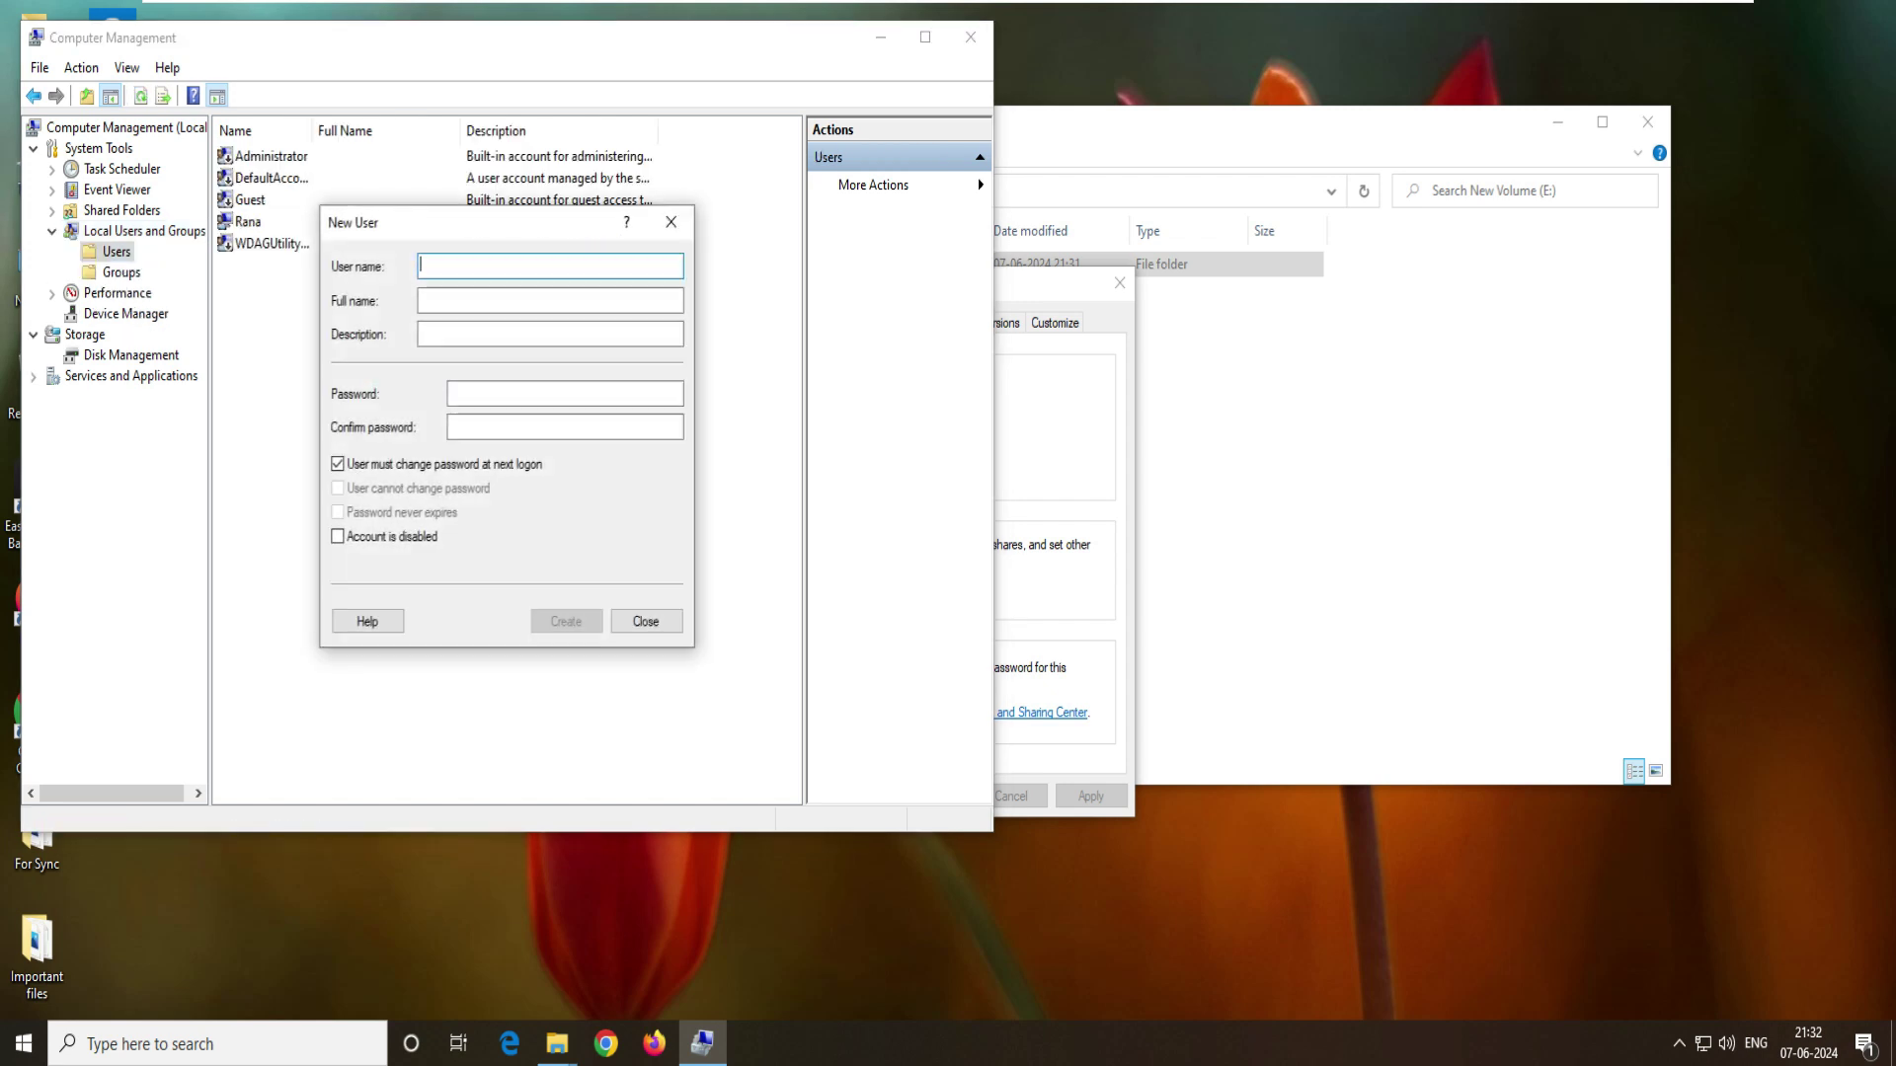
type("backup")
key("Tab")
key("Tab")
key("Tab")
type("********")
key("Tab")
type("*********")
key("Tab")
key("space")
key("Tab")
key("space")
key("Tab")
key("space")
key("Return")
- Select the new backup user and reopen the Backup data sharing dialog
left_click(255, 178)
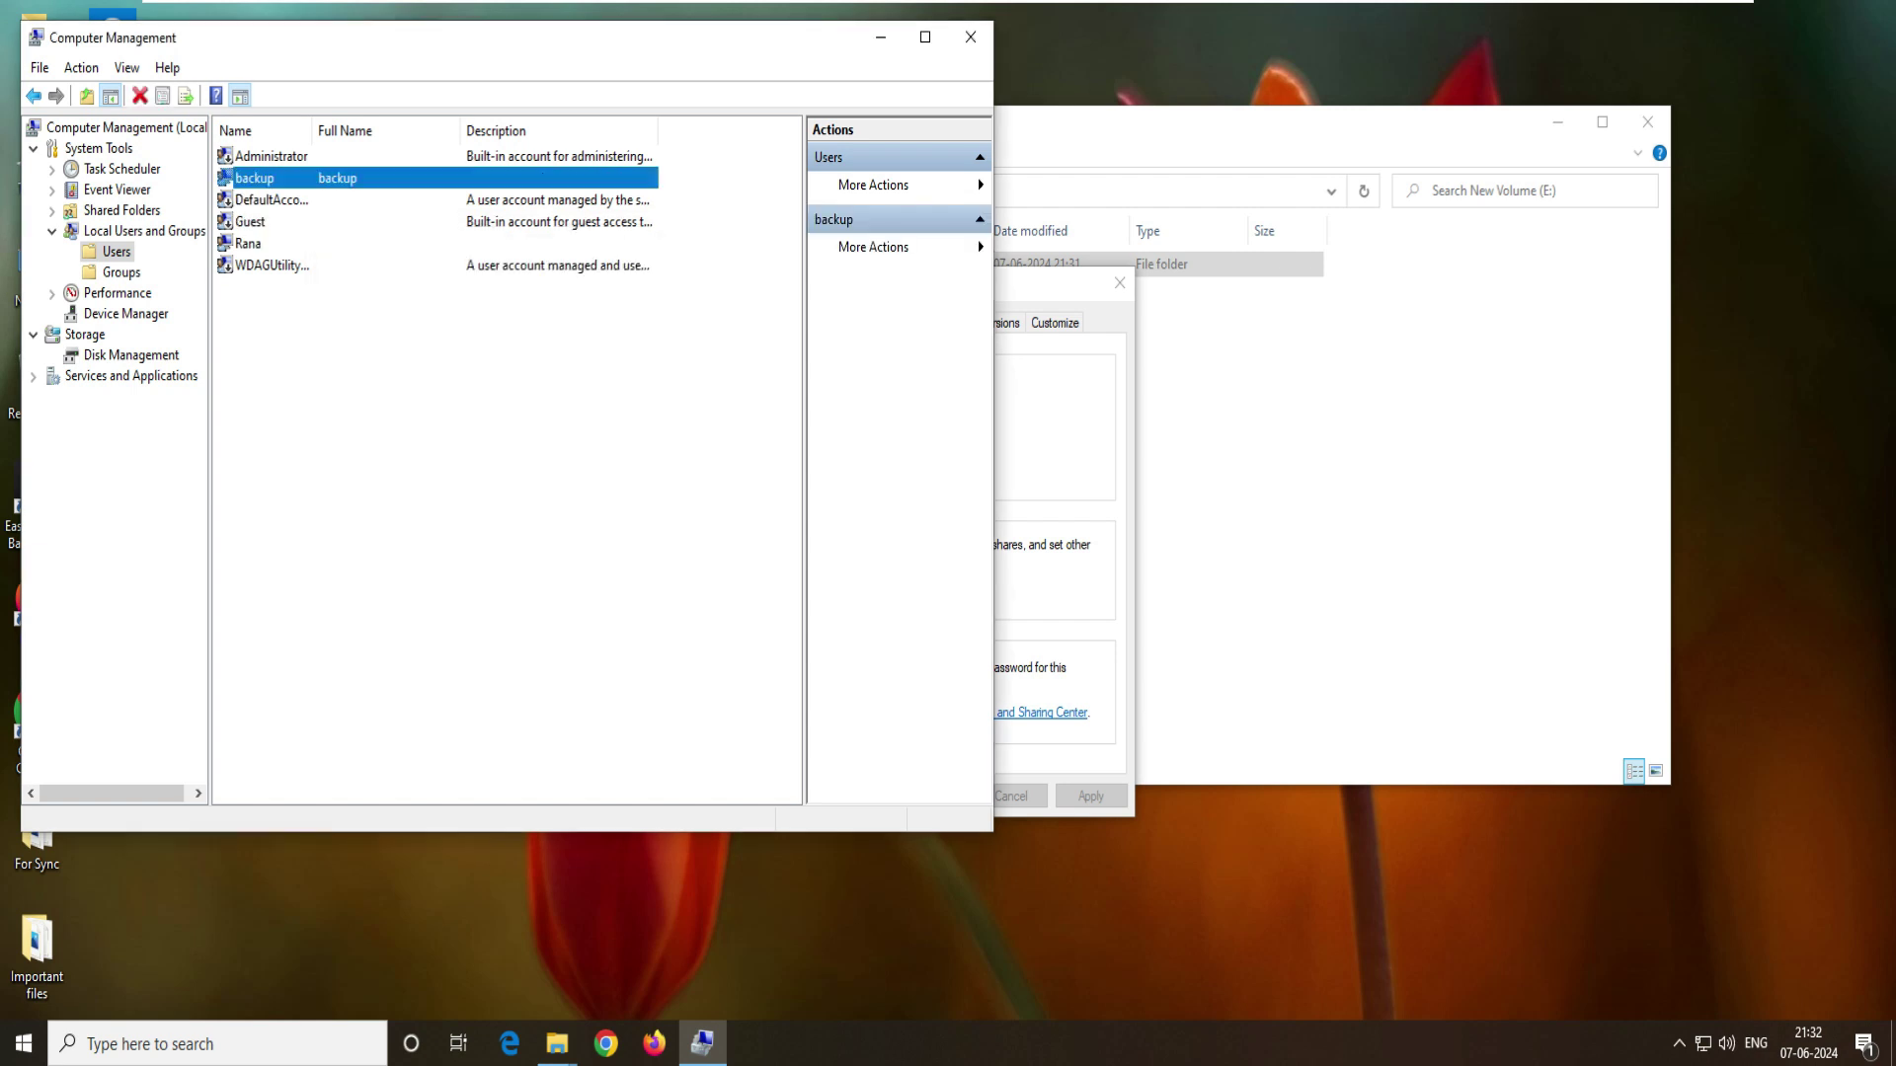
key("alt+Tab")
left_click(844, 477)
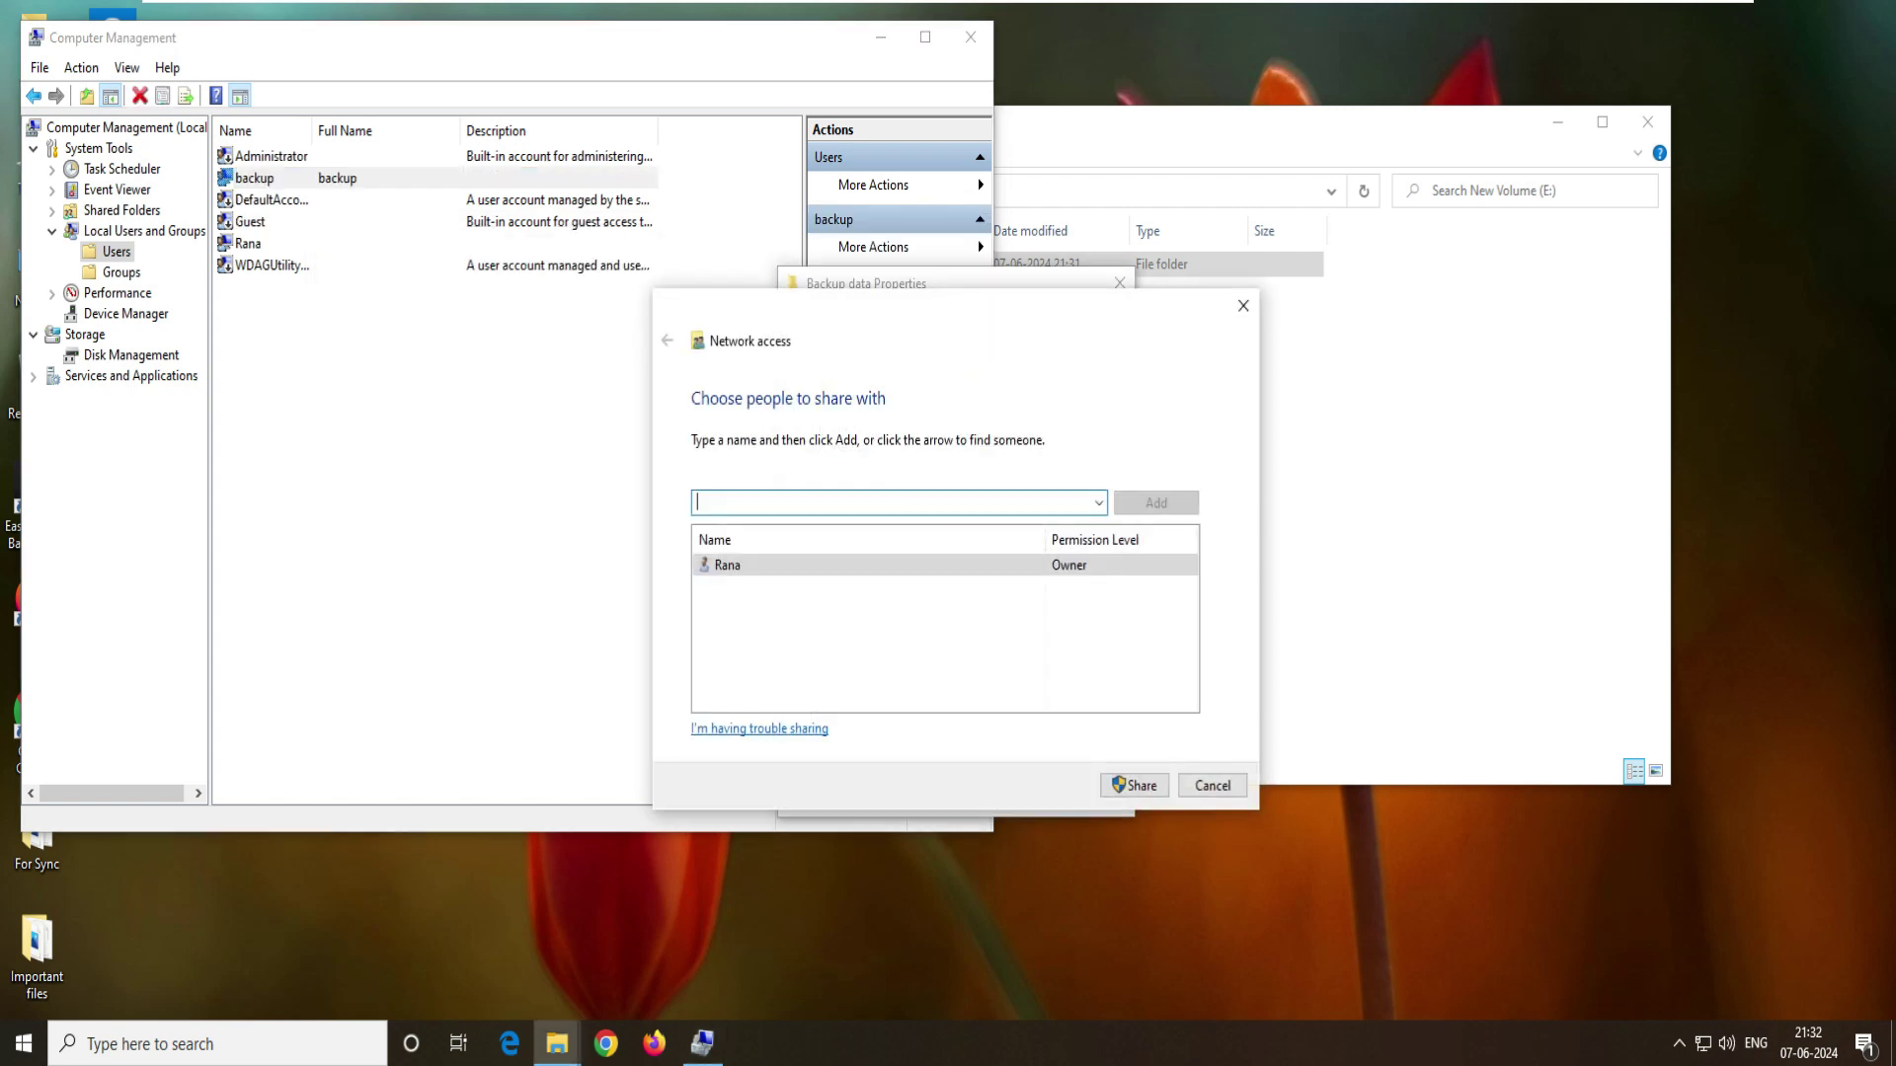
- Add the backup user with Read/Write permission and finish sharing Backup data
key("Return")
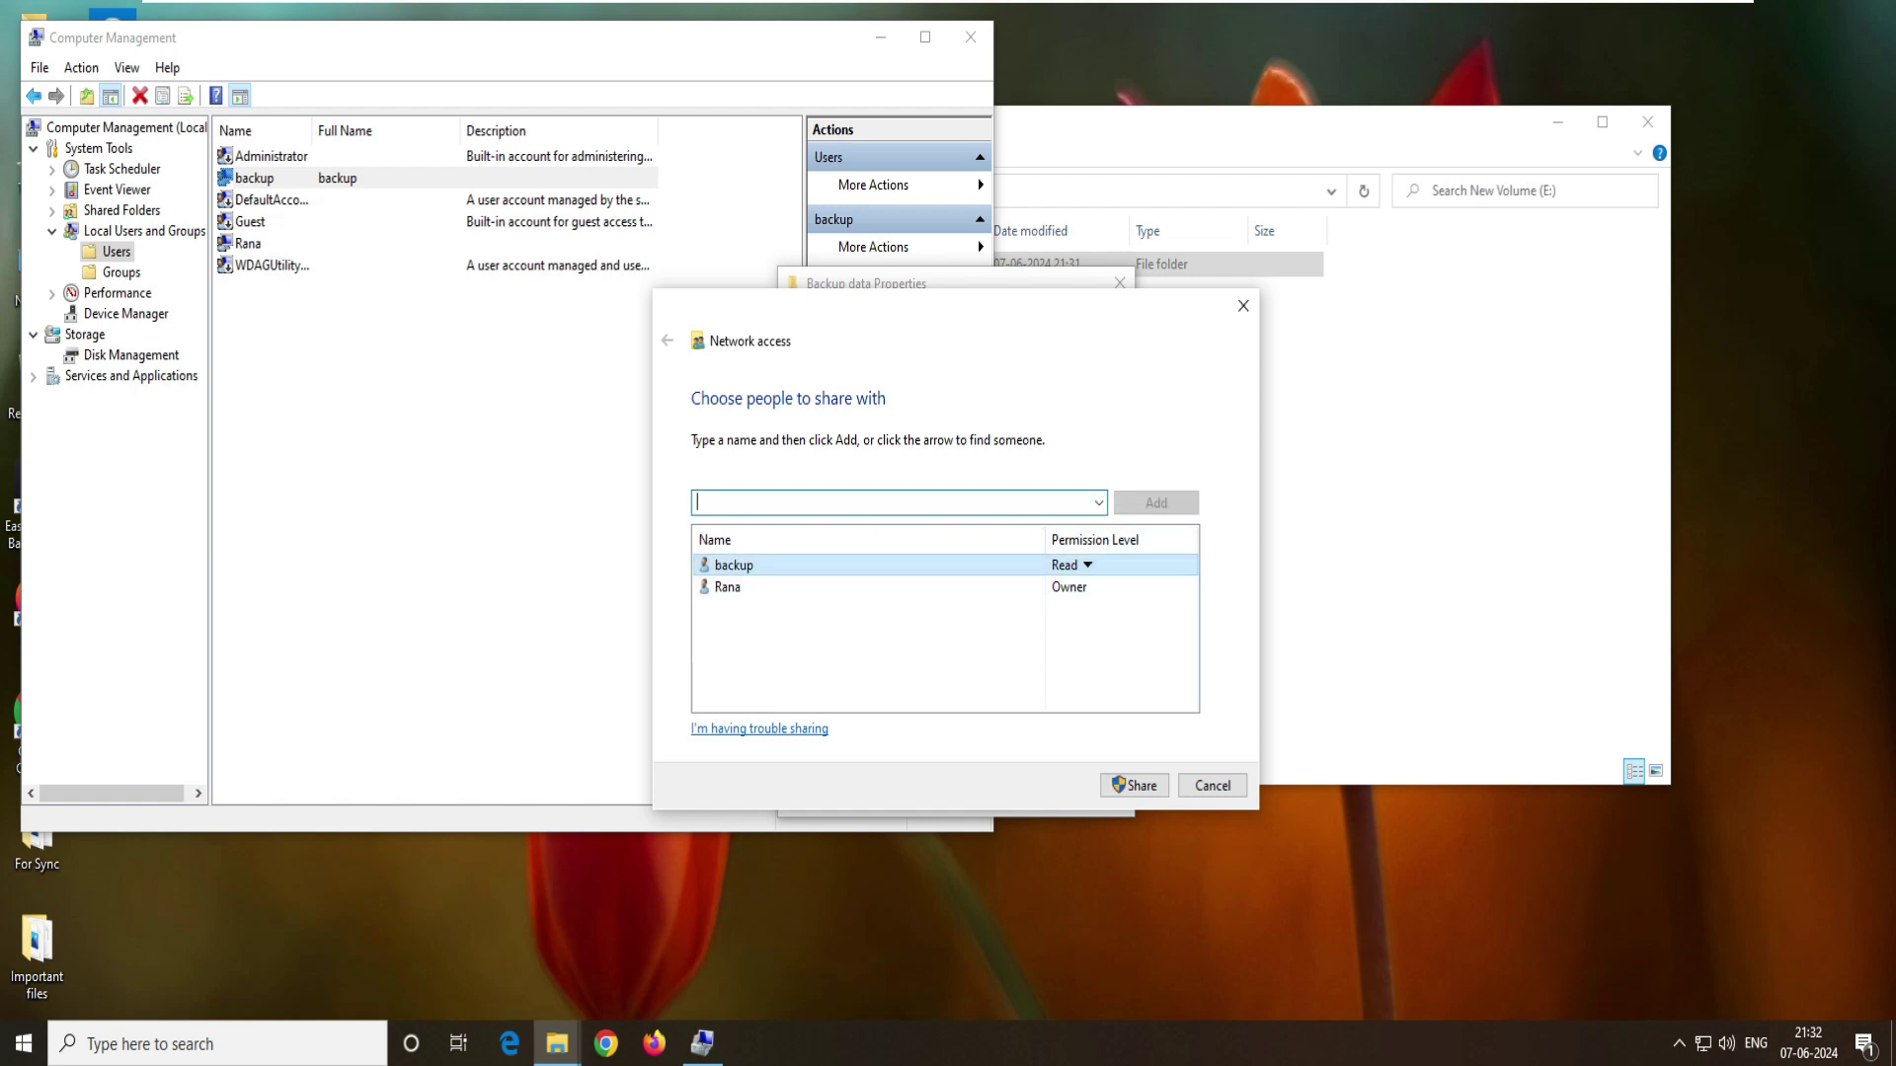
left_click(1086, 565)
left_click(1136, 595)
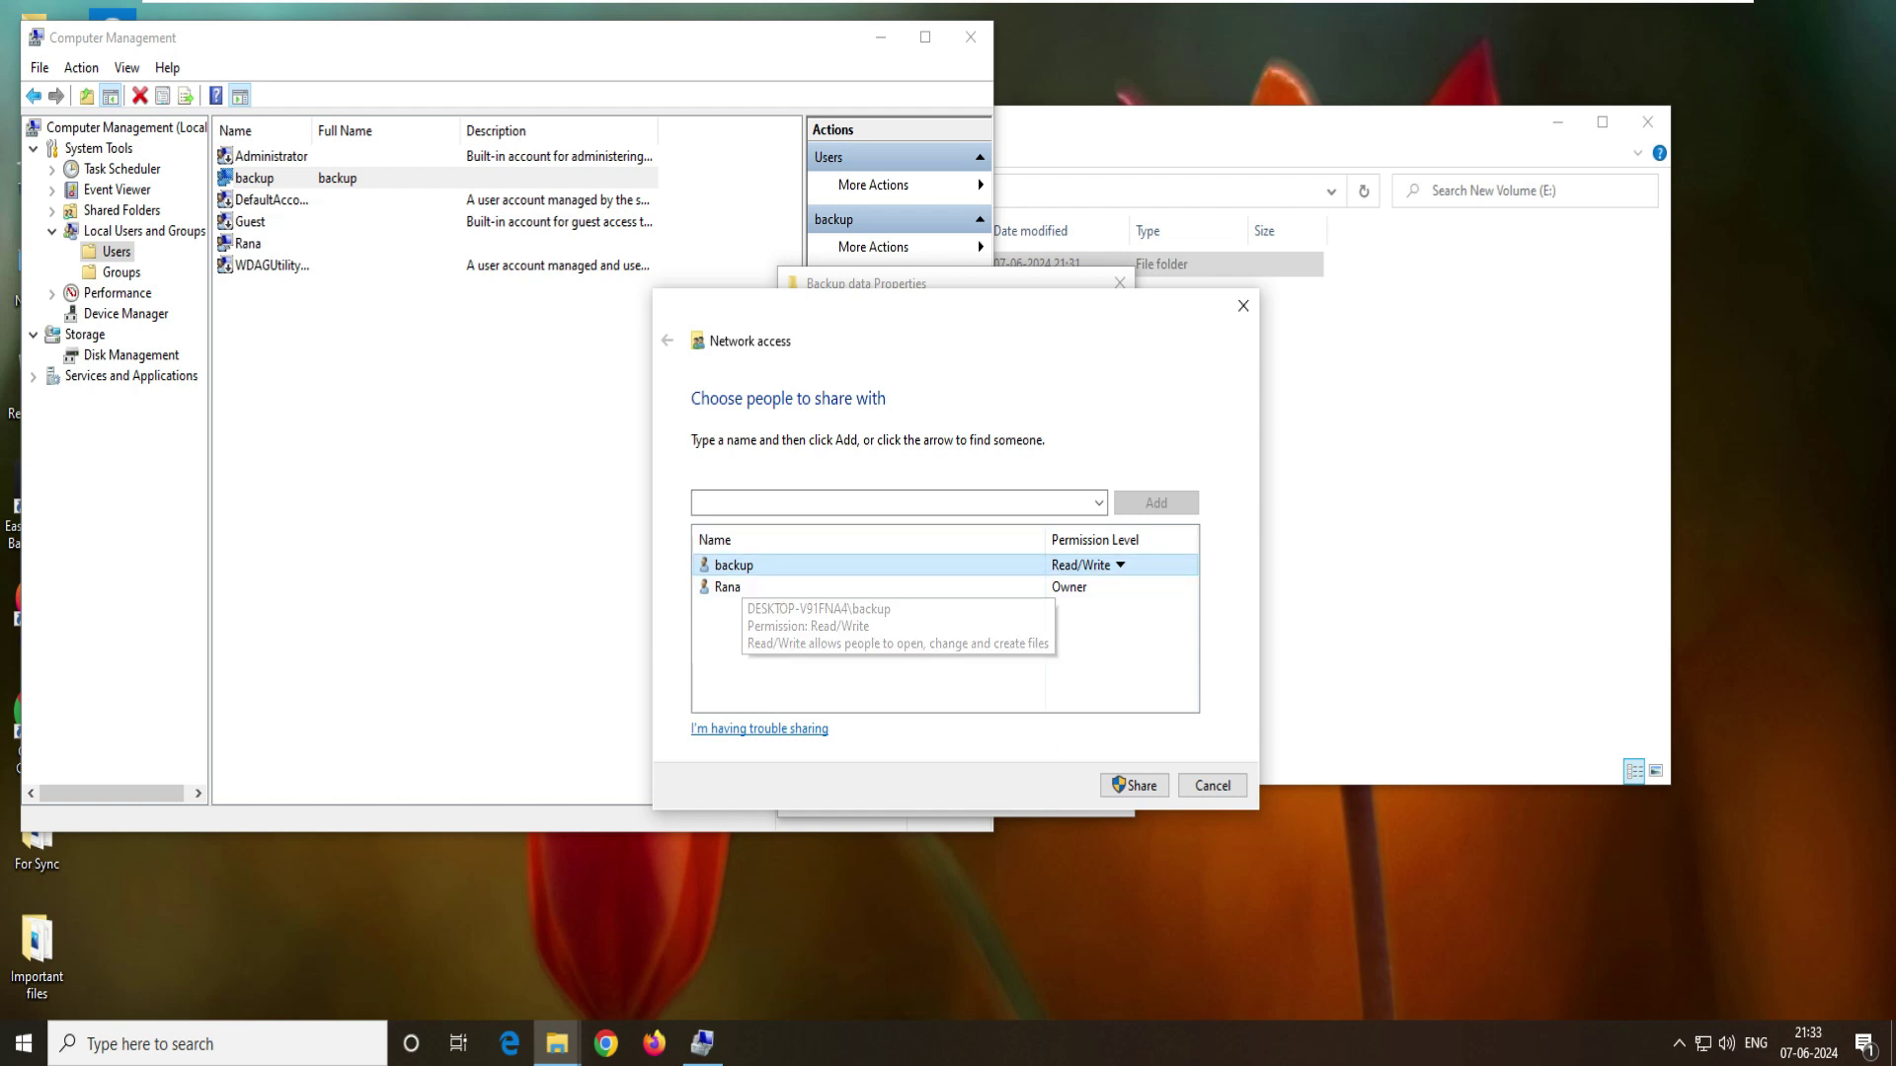
left_click(1086, 564)
left_click(898, 503)
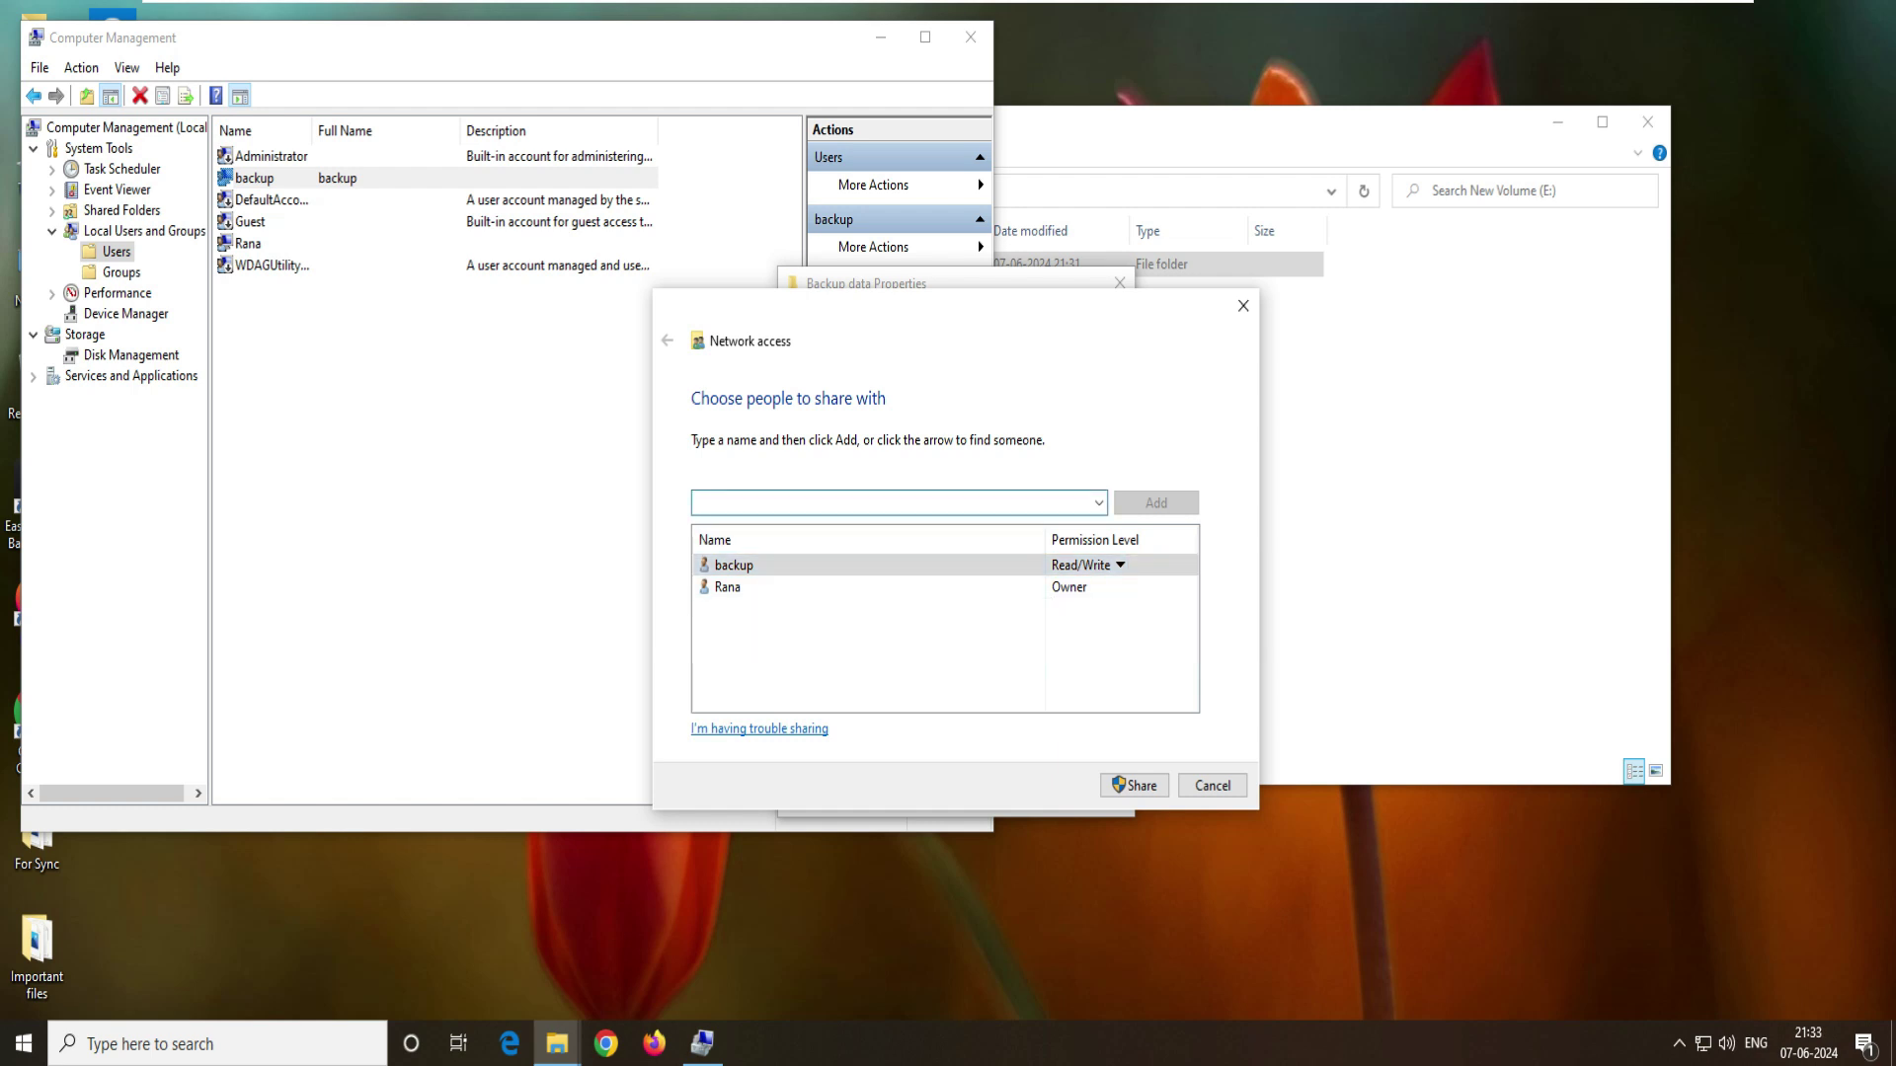
left_click(1119, 565)
left_click(1142, 570)
left_click(1086, 565)
left_click(1158, 595)
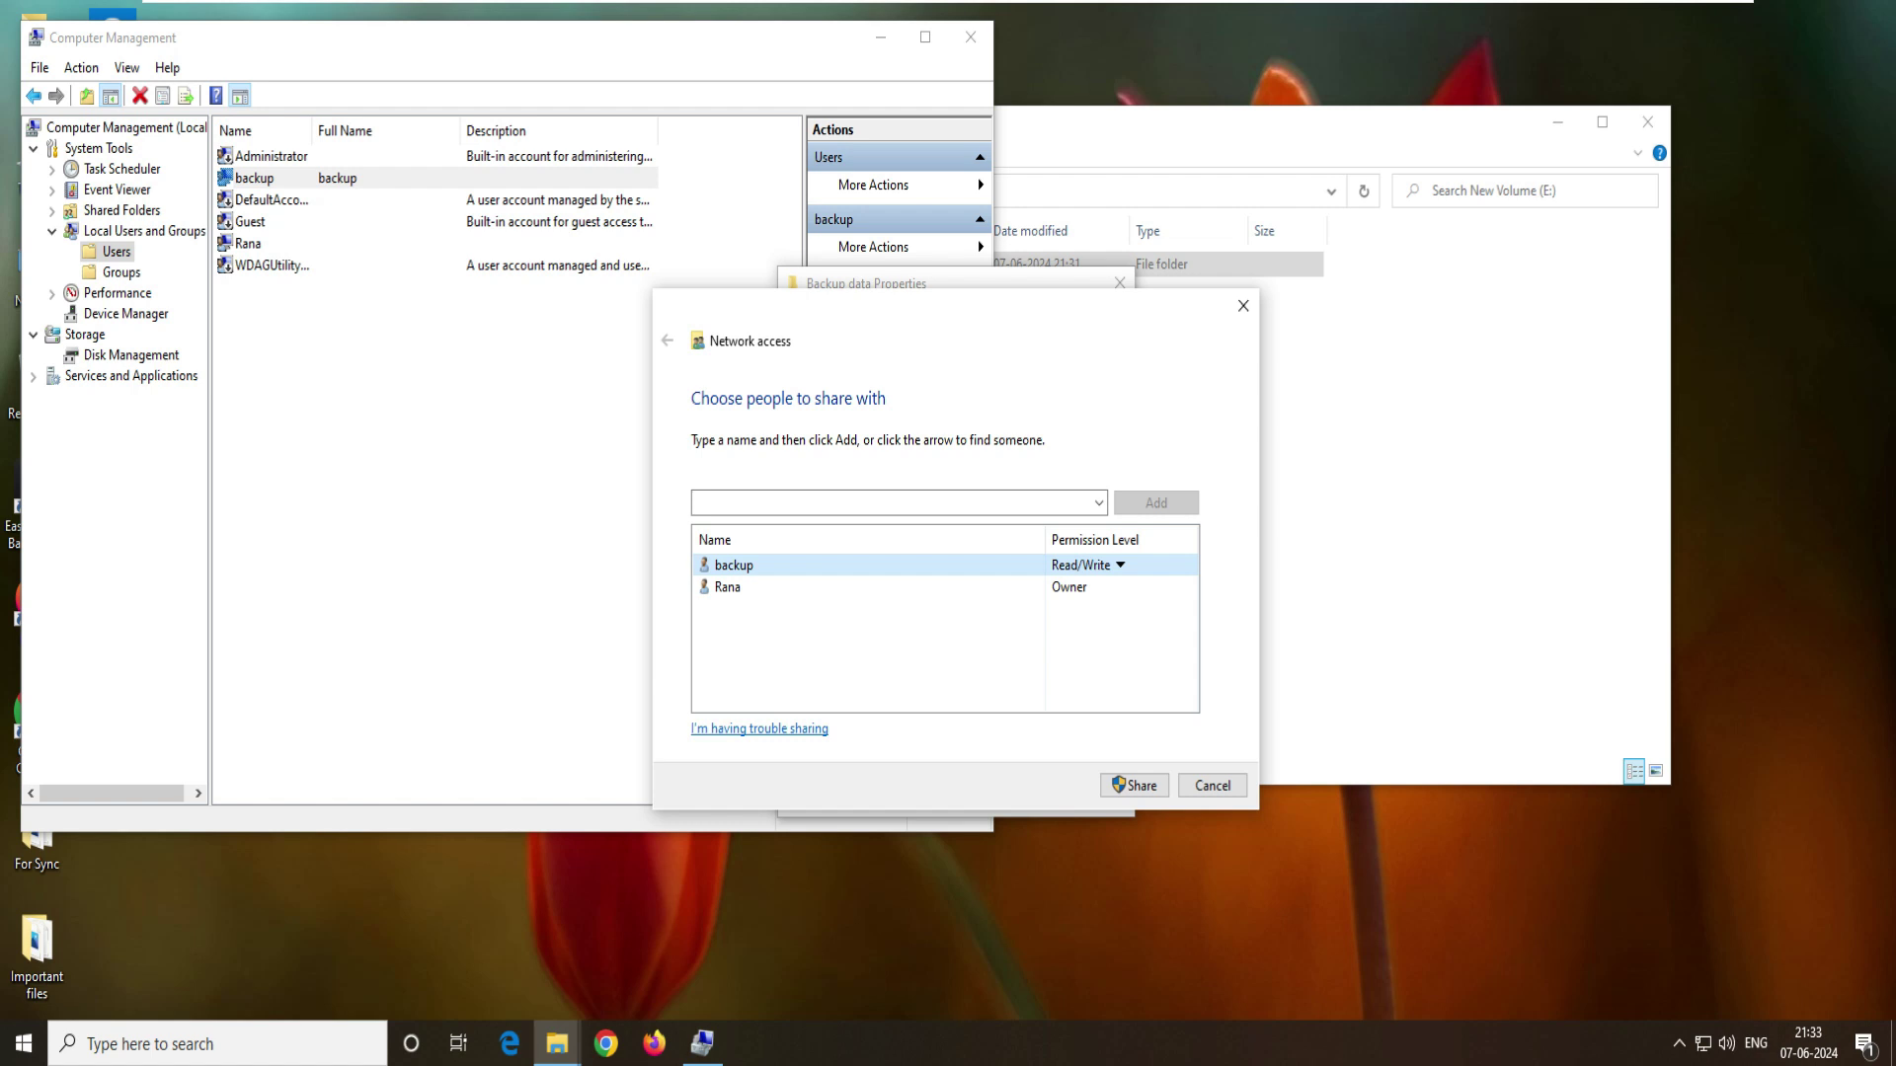
key("Return")
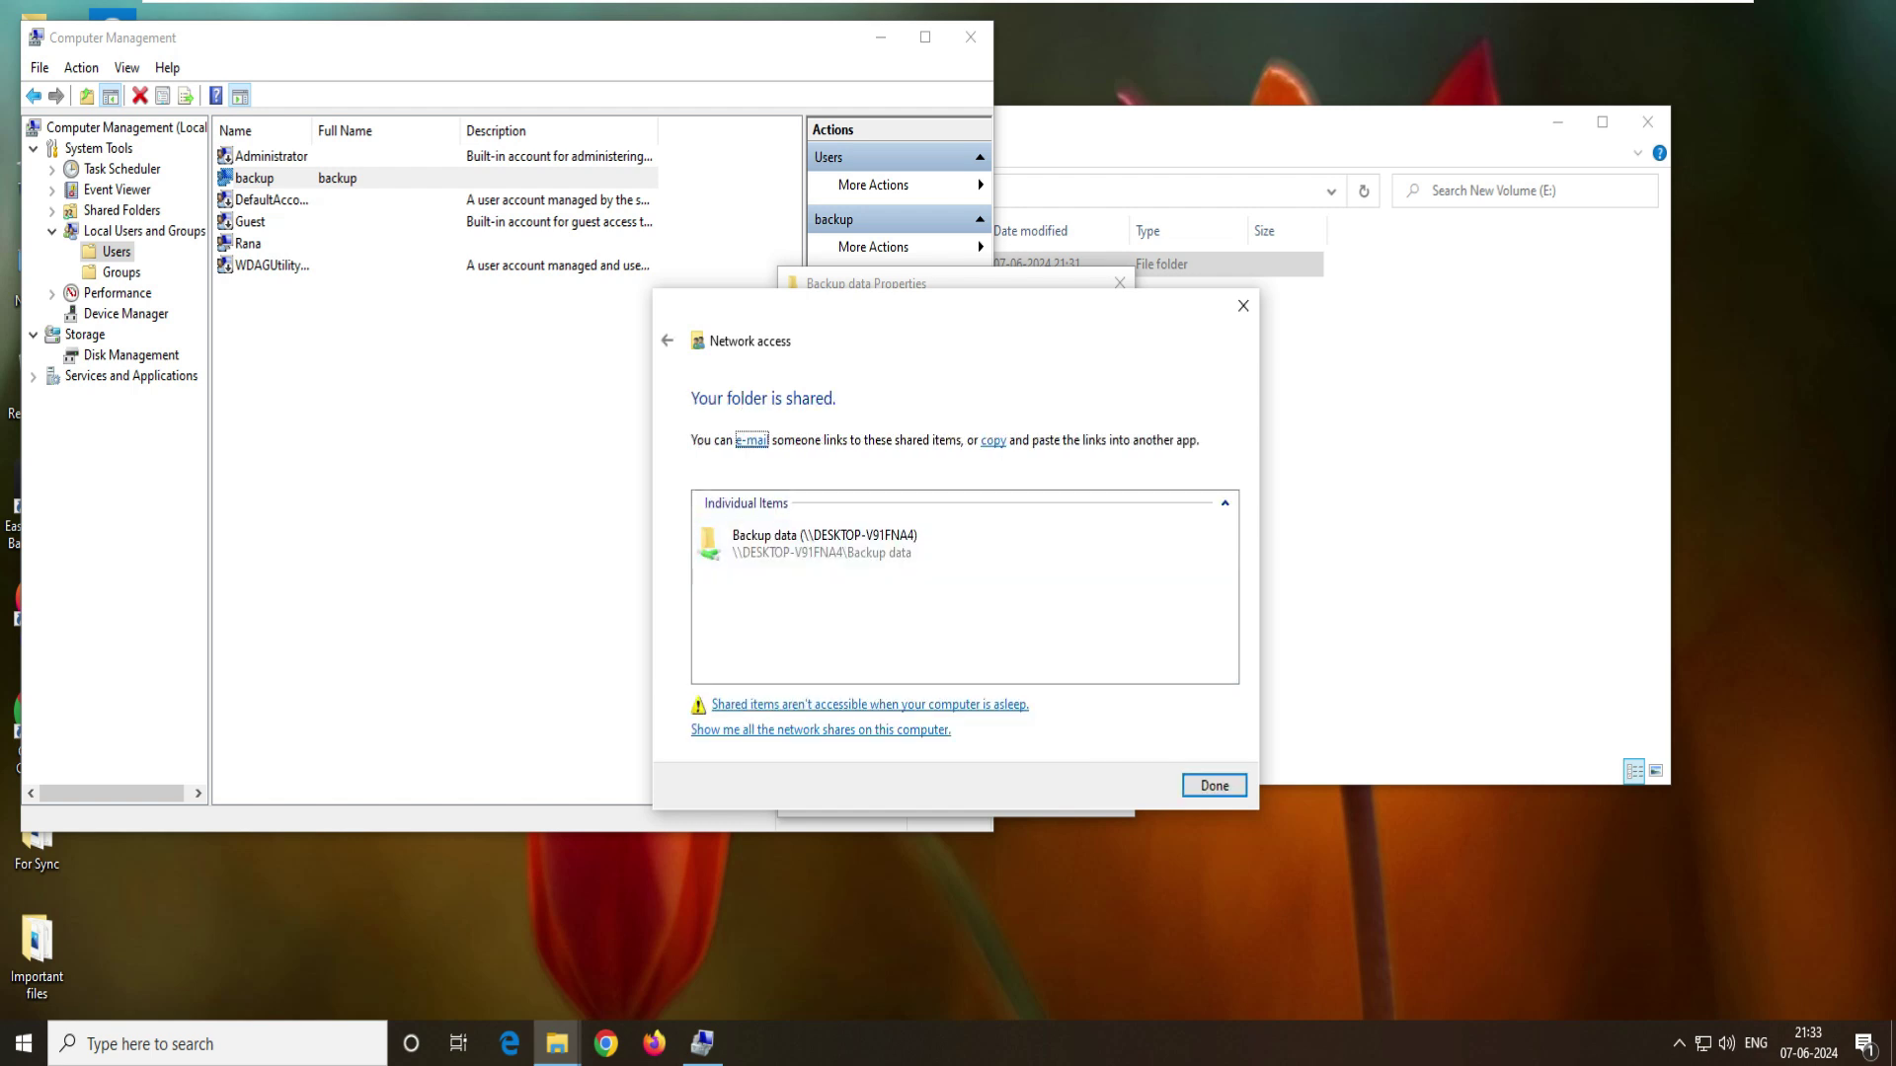
key("Return")
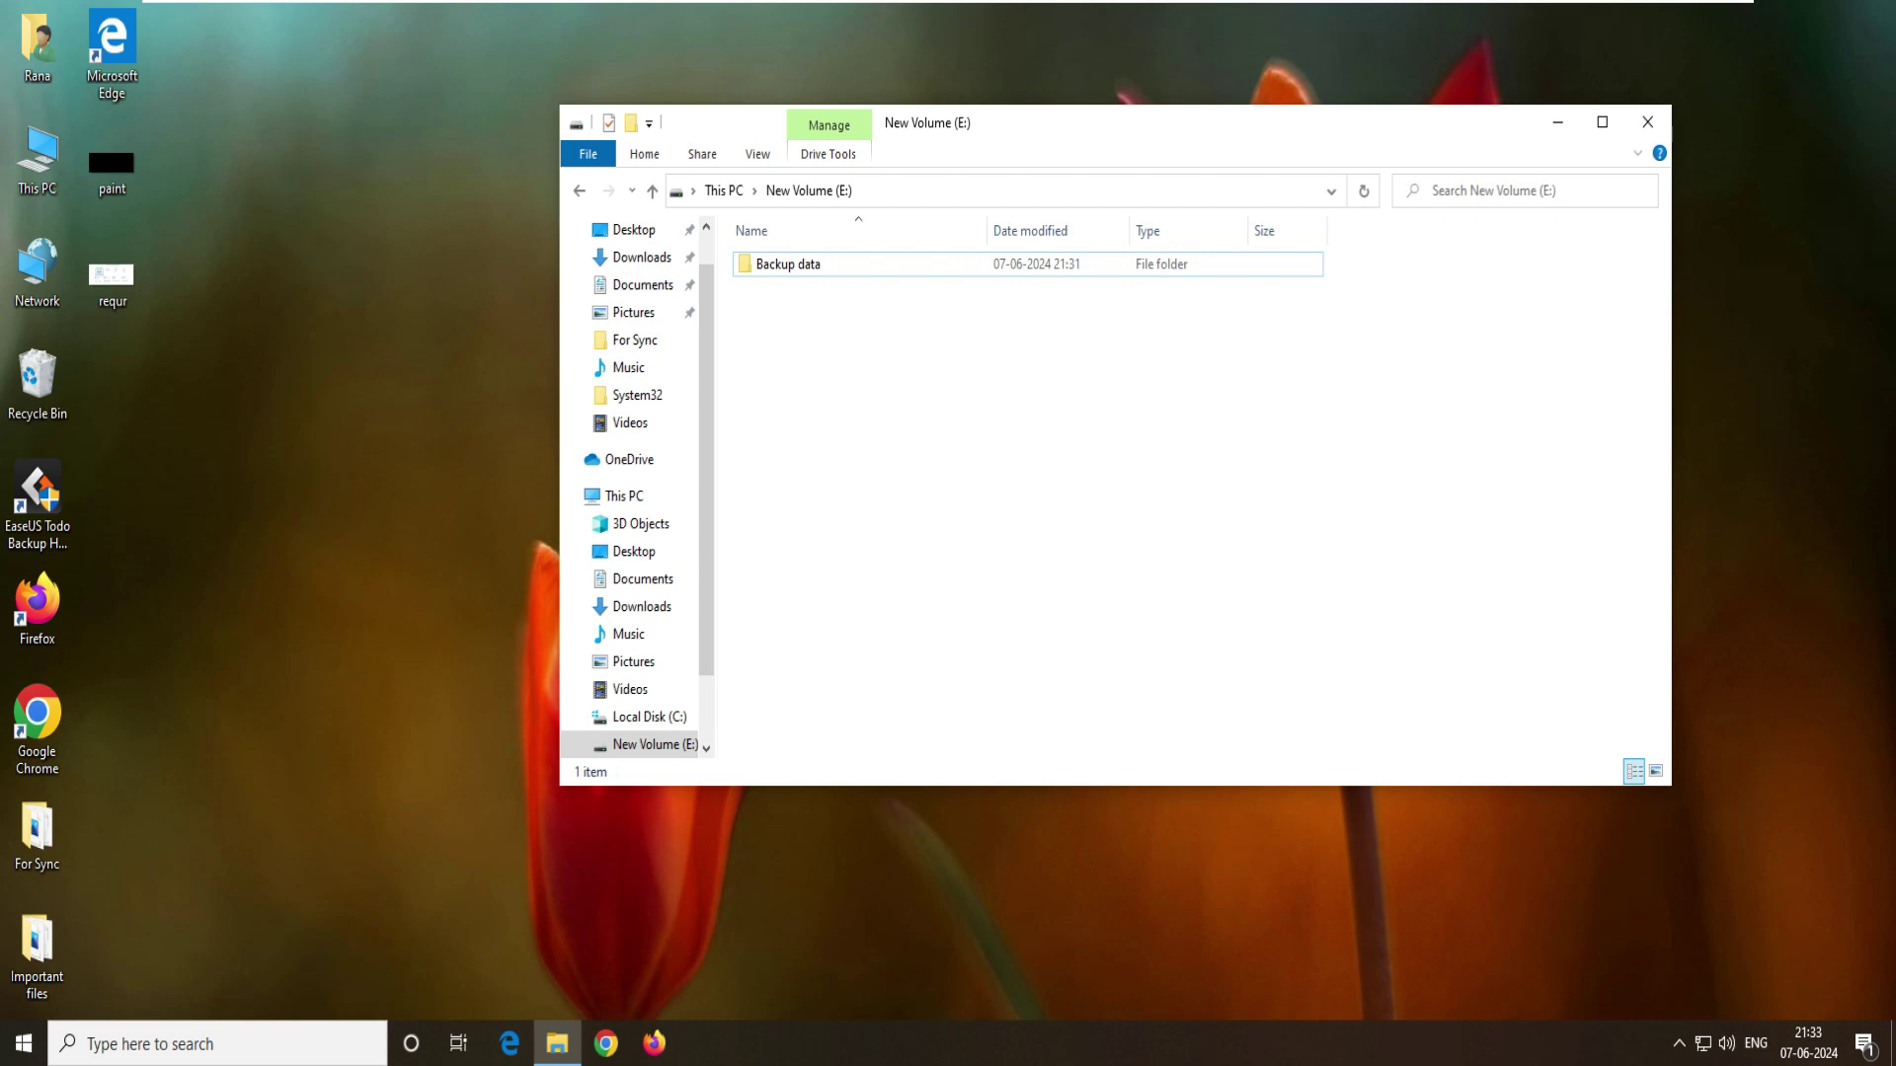
- Launch Command Prompt and run ipconfig
key("alt+Left")
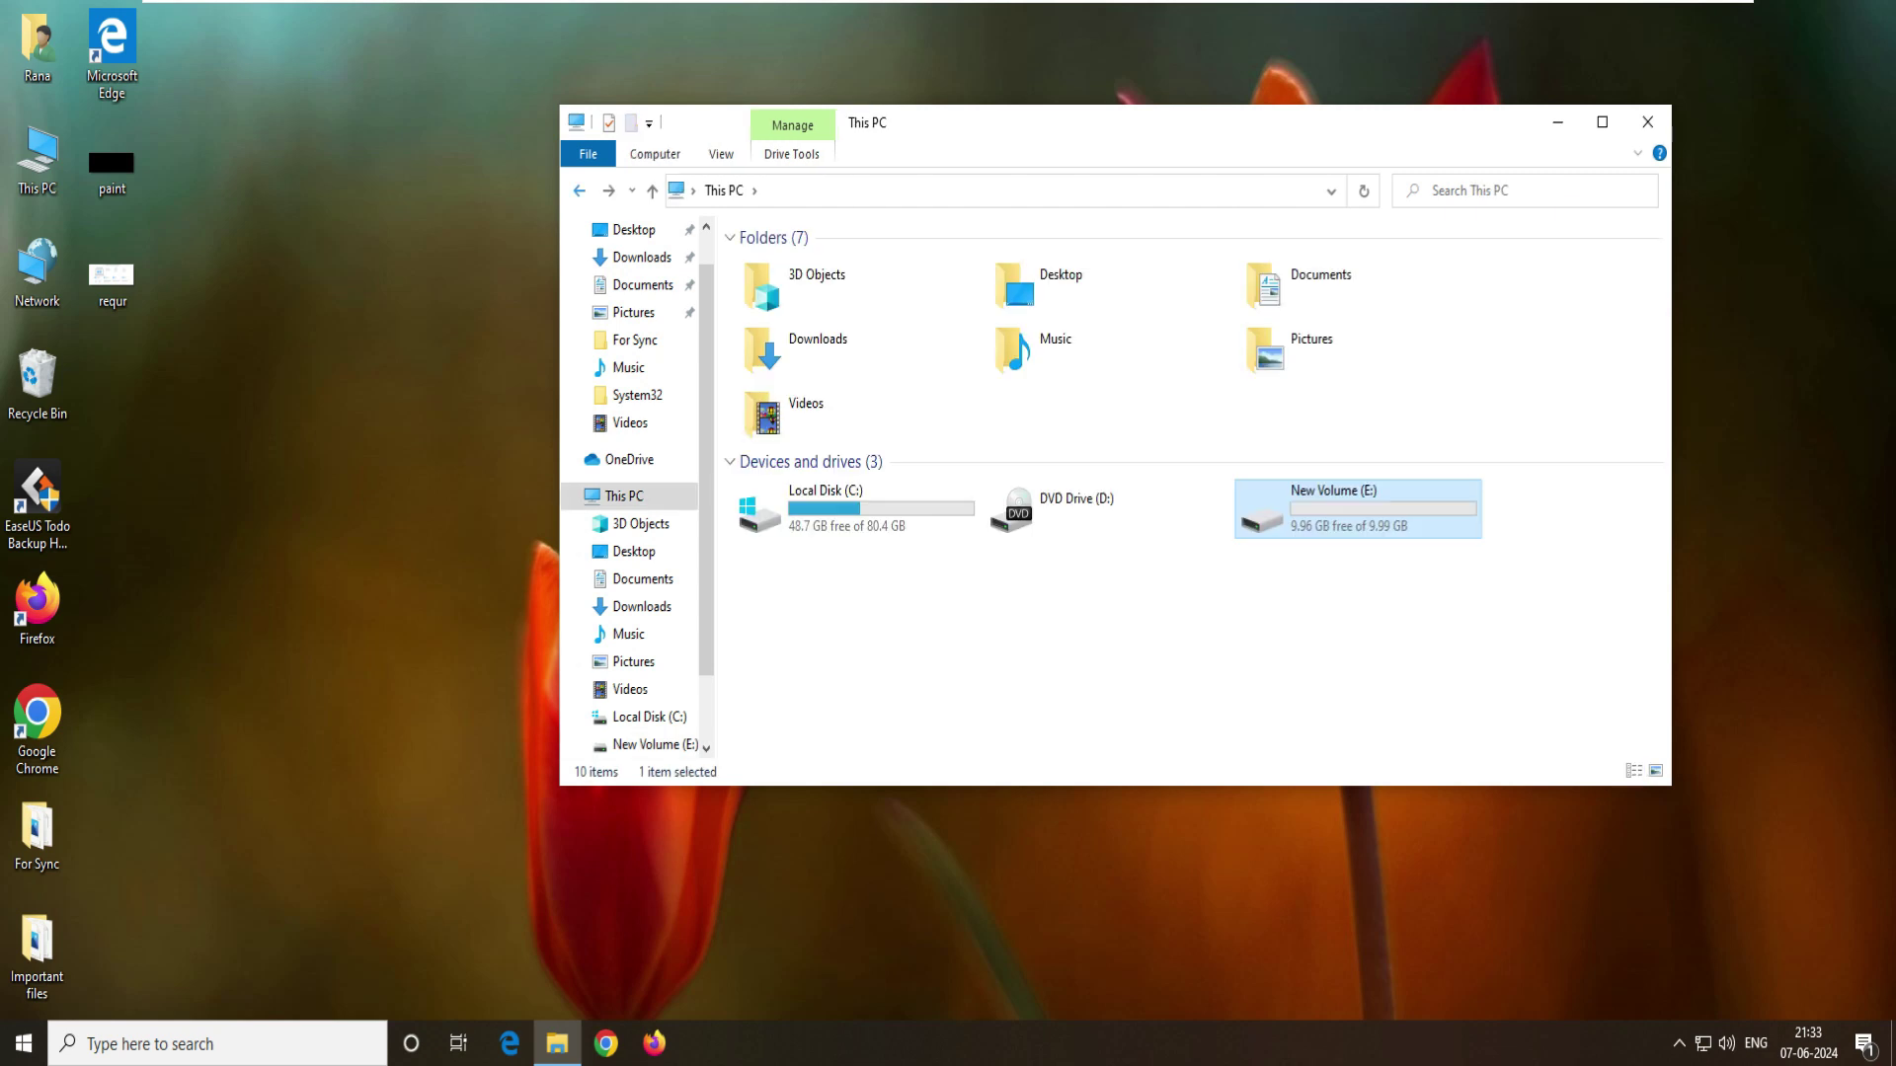
key("alt+Right")
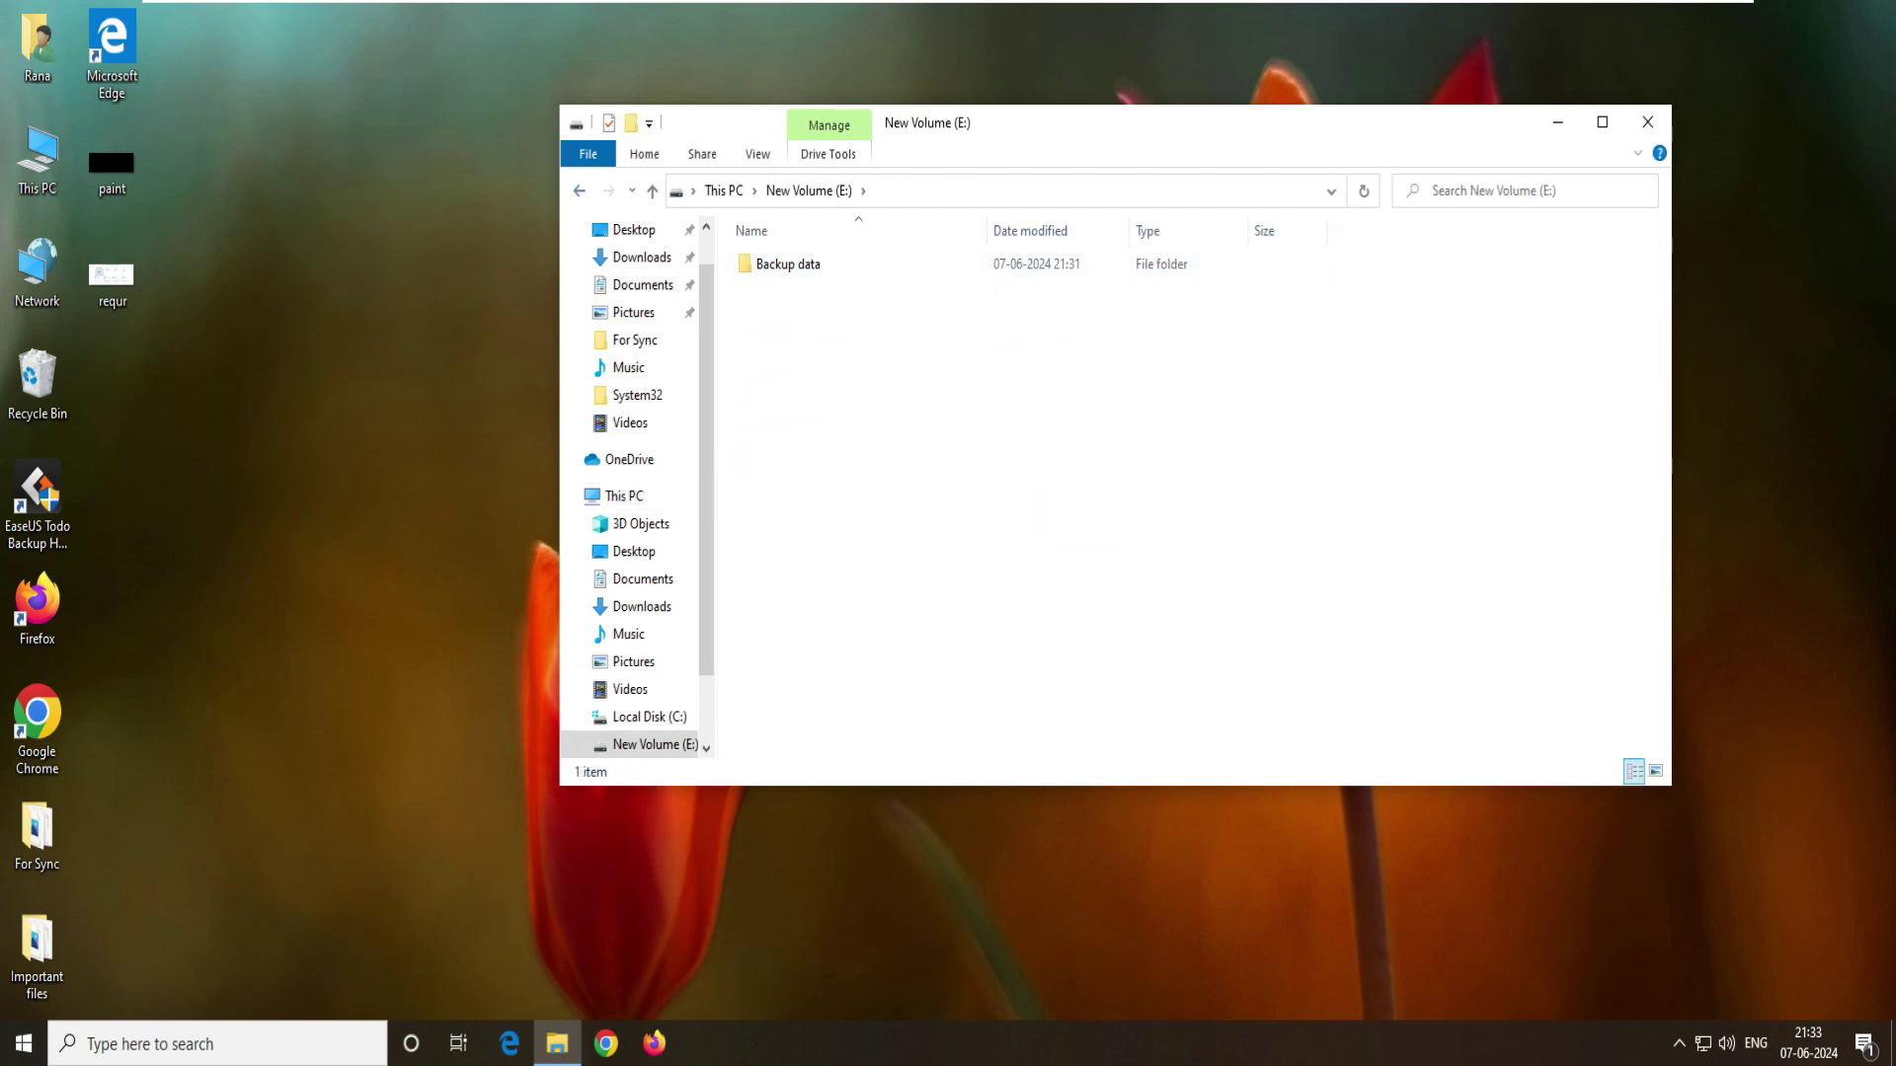
key("super")
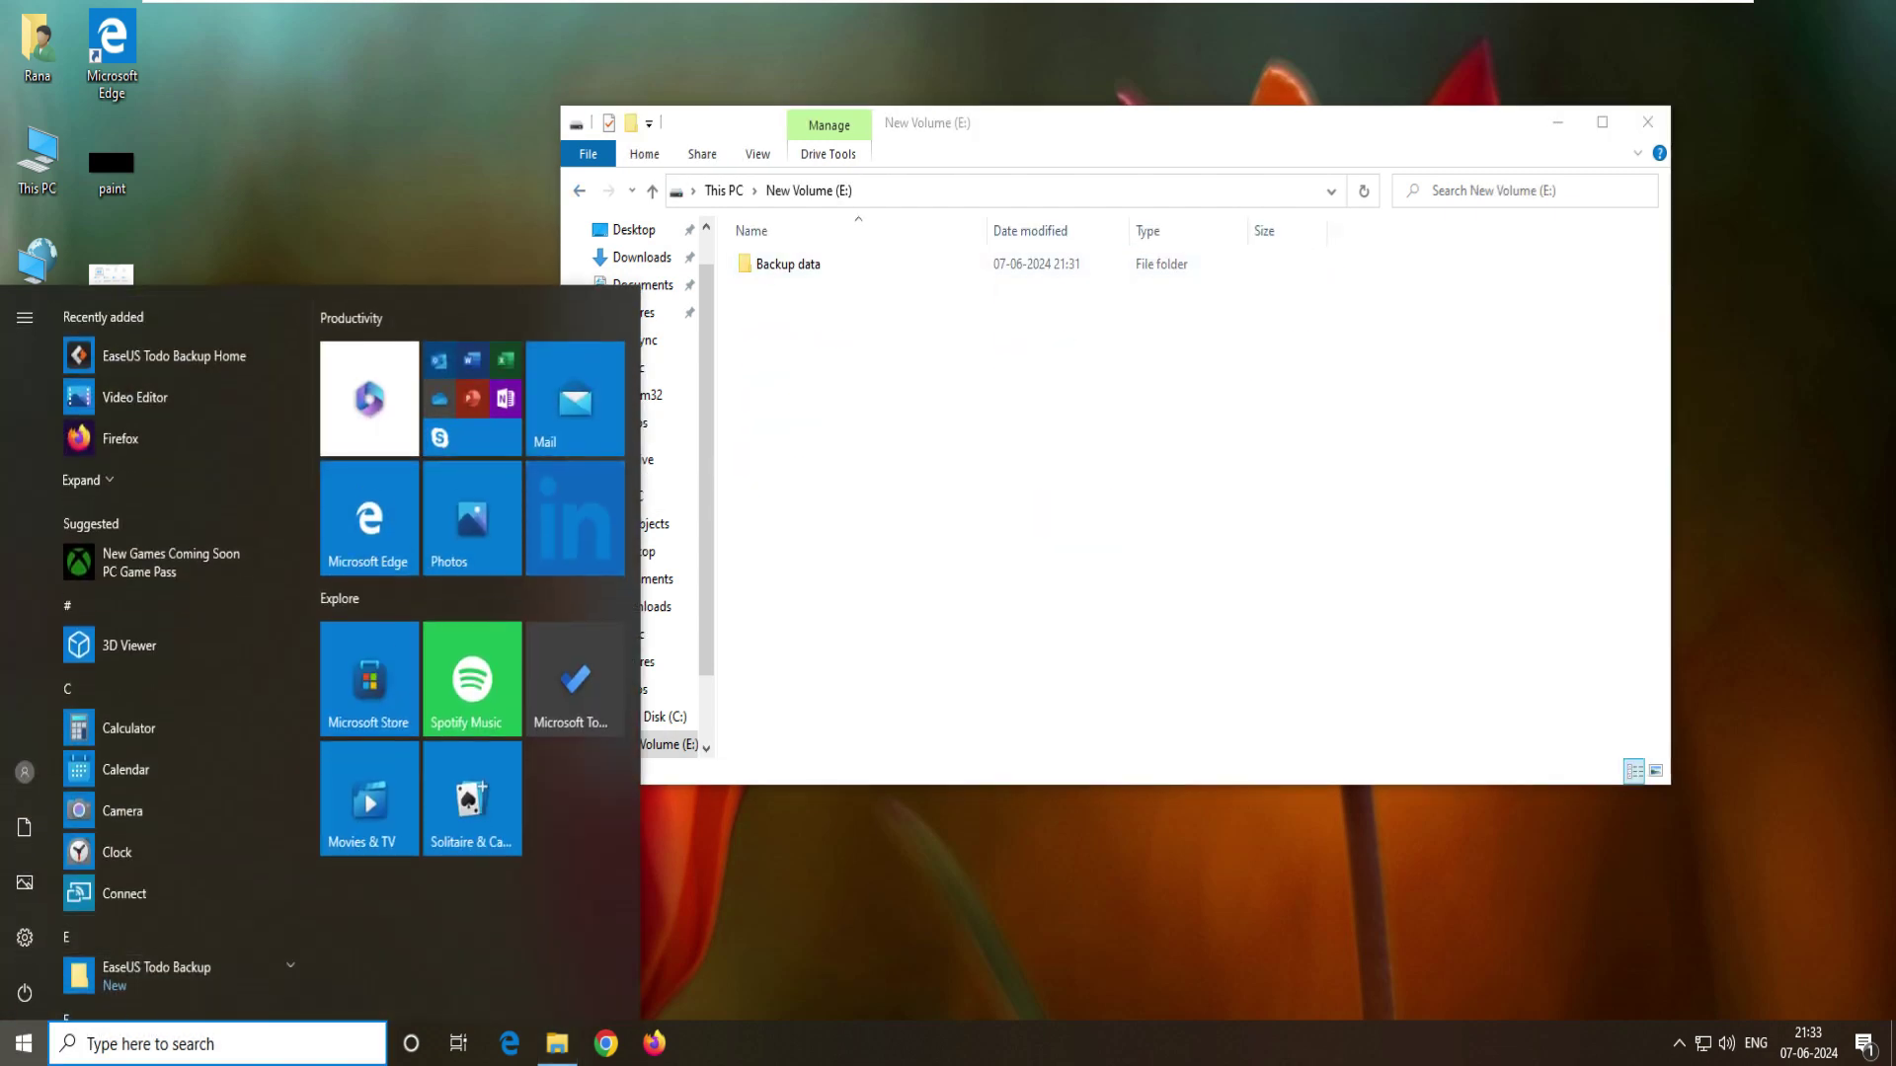
type("cmd")
key("Return")
type("ipconfig")
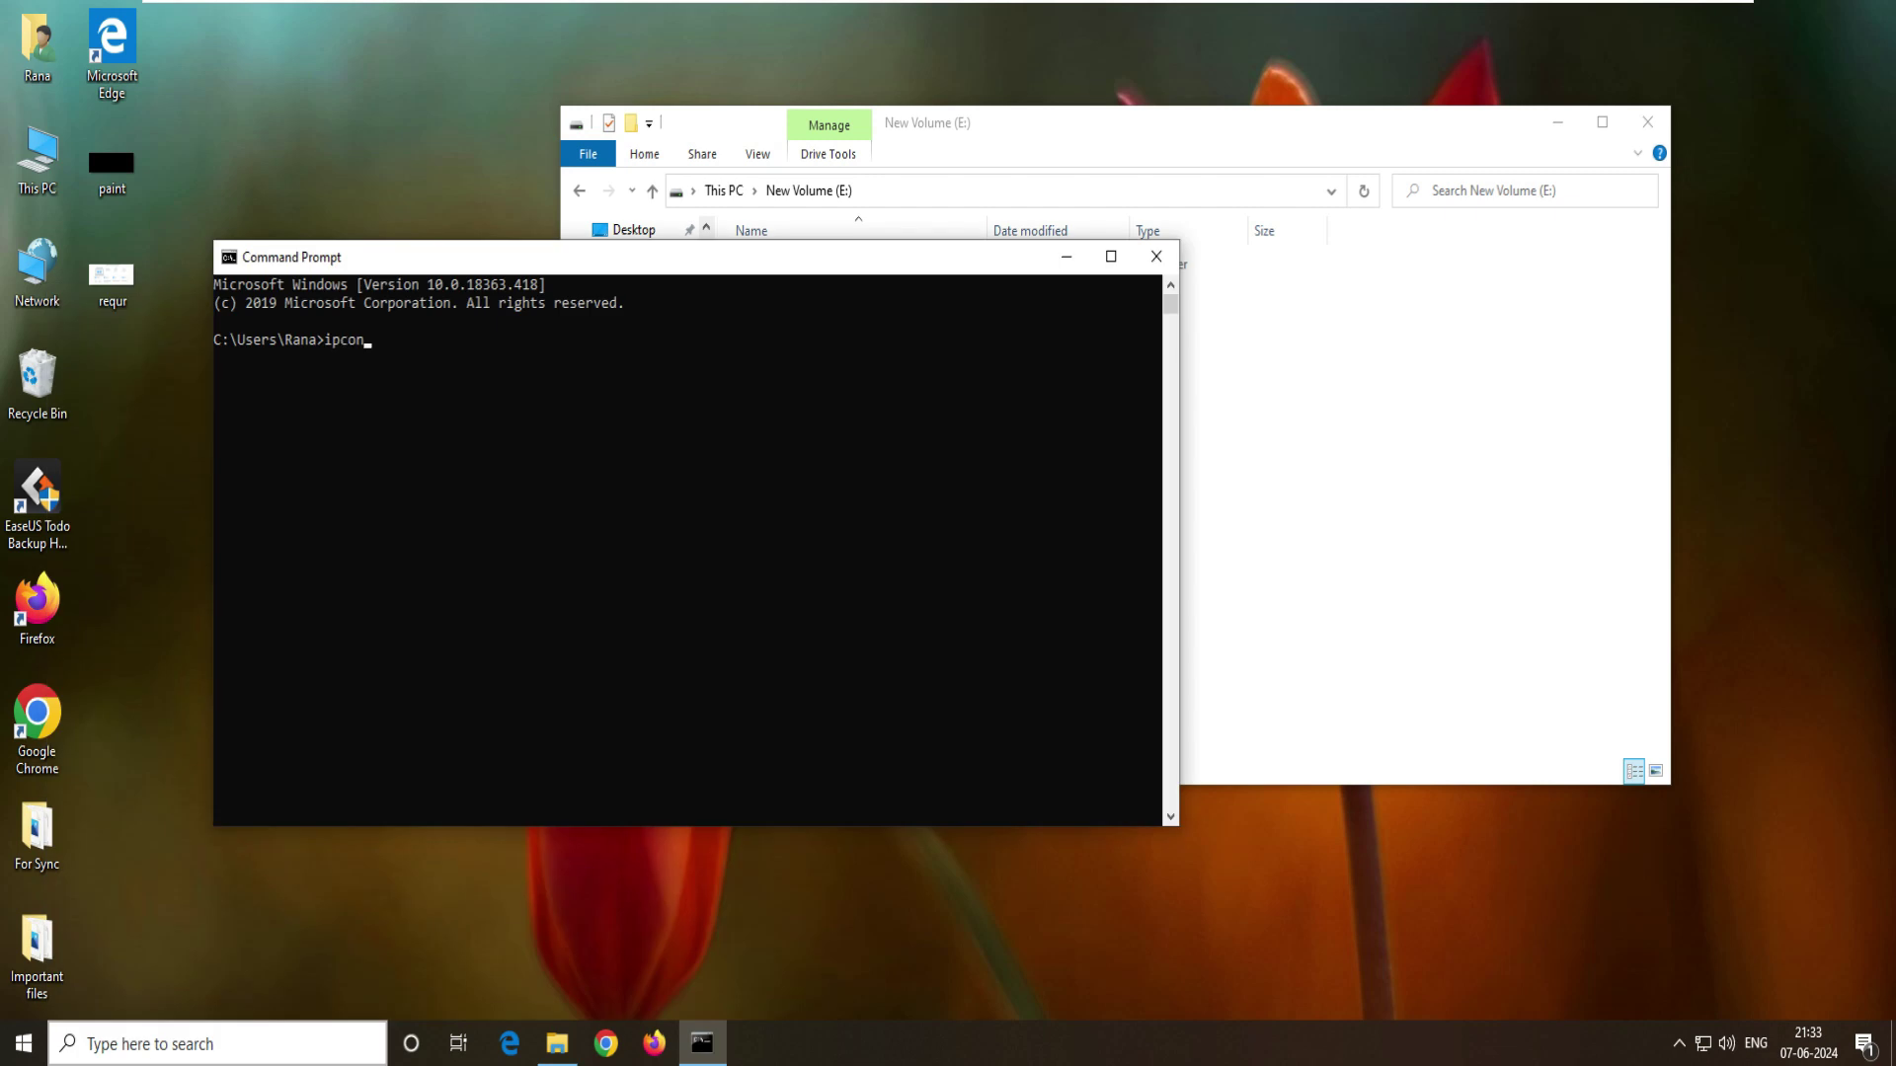
key("Return")
- Copy the IPv4 address 192.168.186.133 and switch to the Windows 10 x64 VM
left_click_drag(524, 505, 640, 505)
key("ctrl+c")
left_click(565, 505)
left_click_drag(524, 505, 640, 505)
key("ctrl+c")
mouse_move(948, 2)
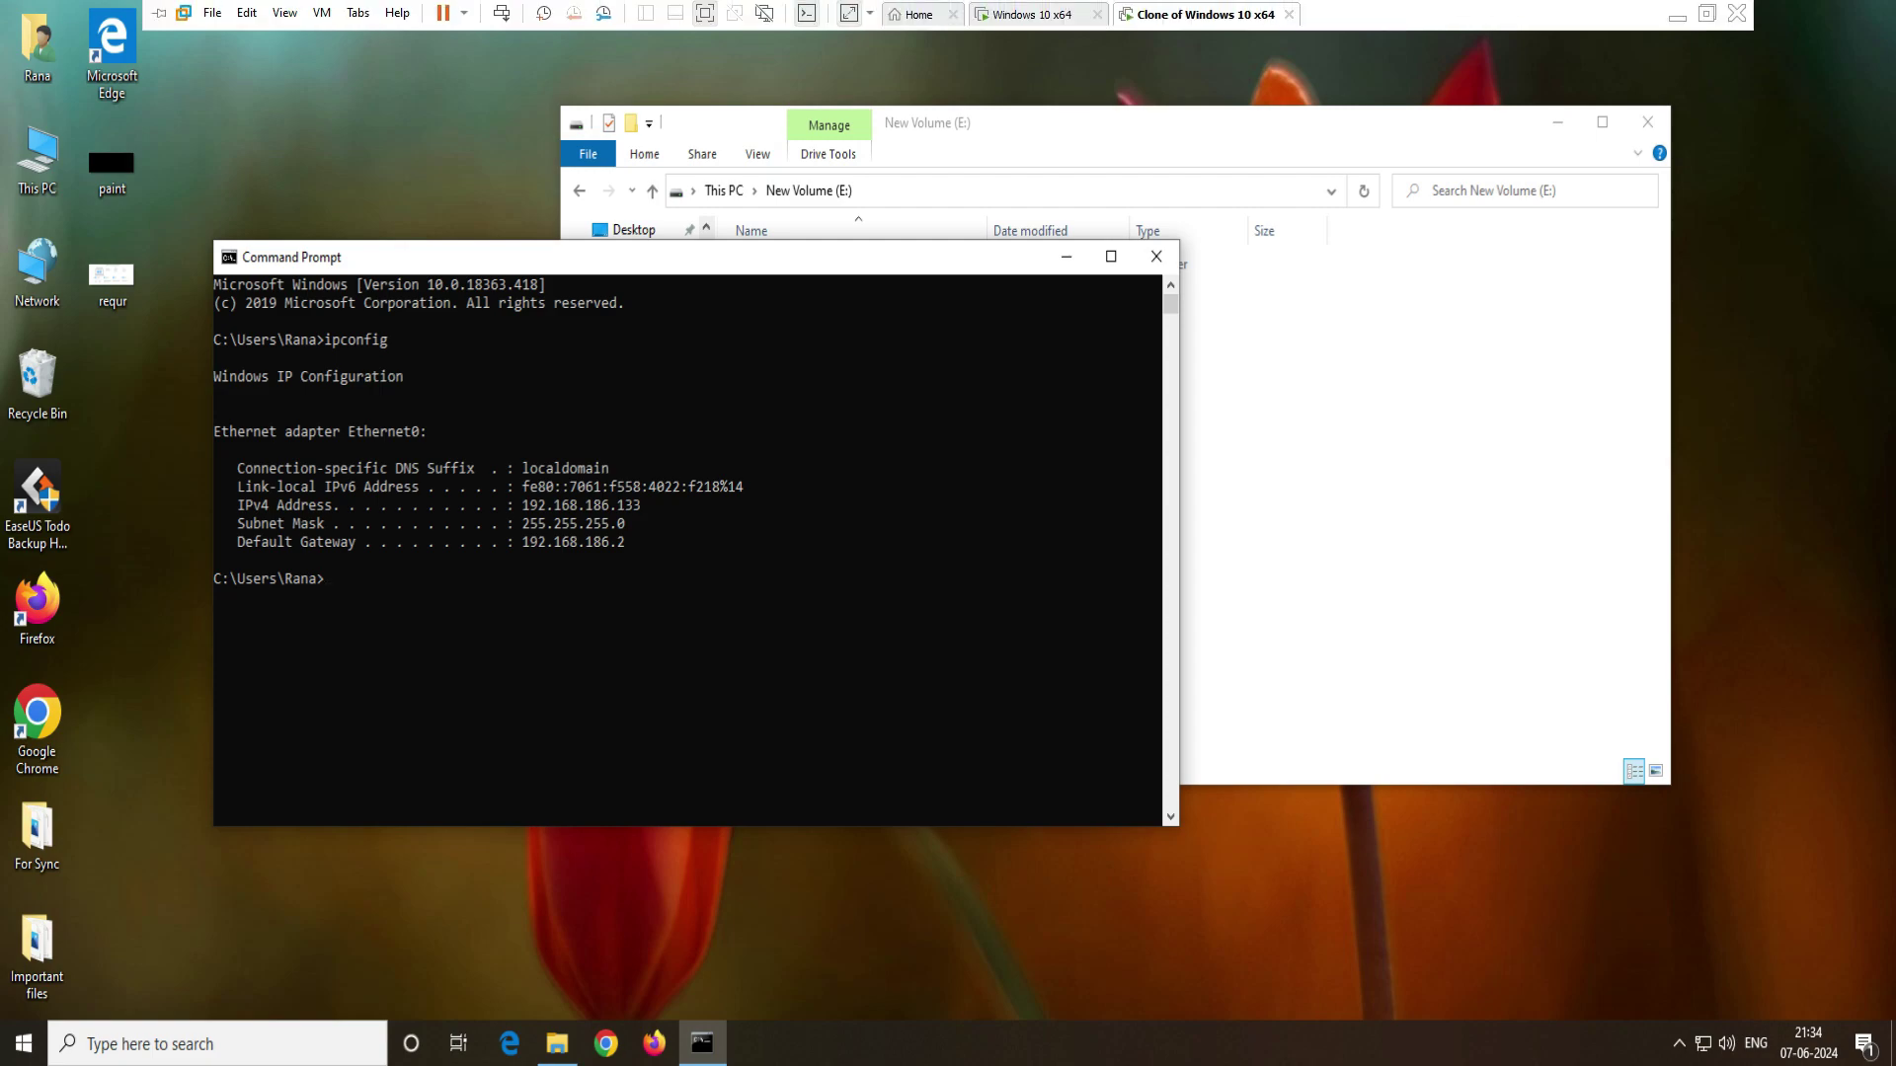
left_click(1032, 14)
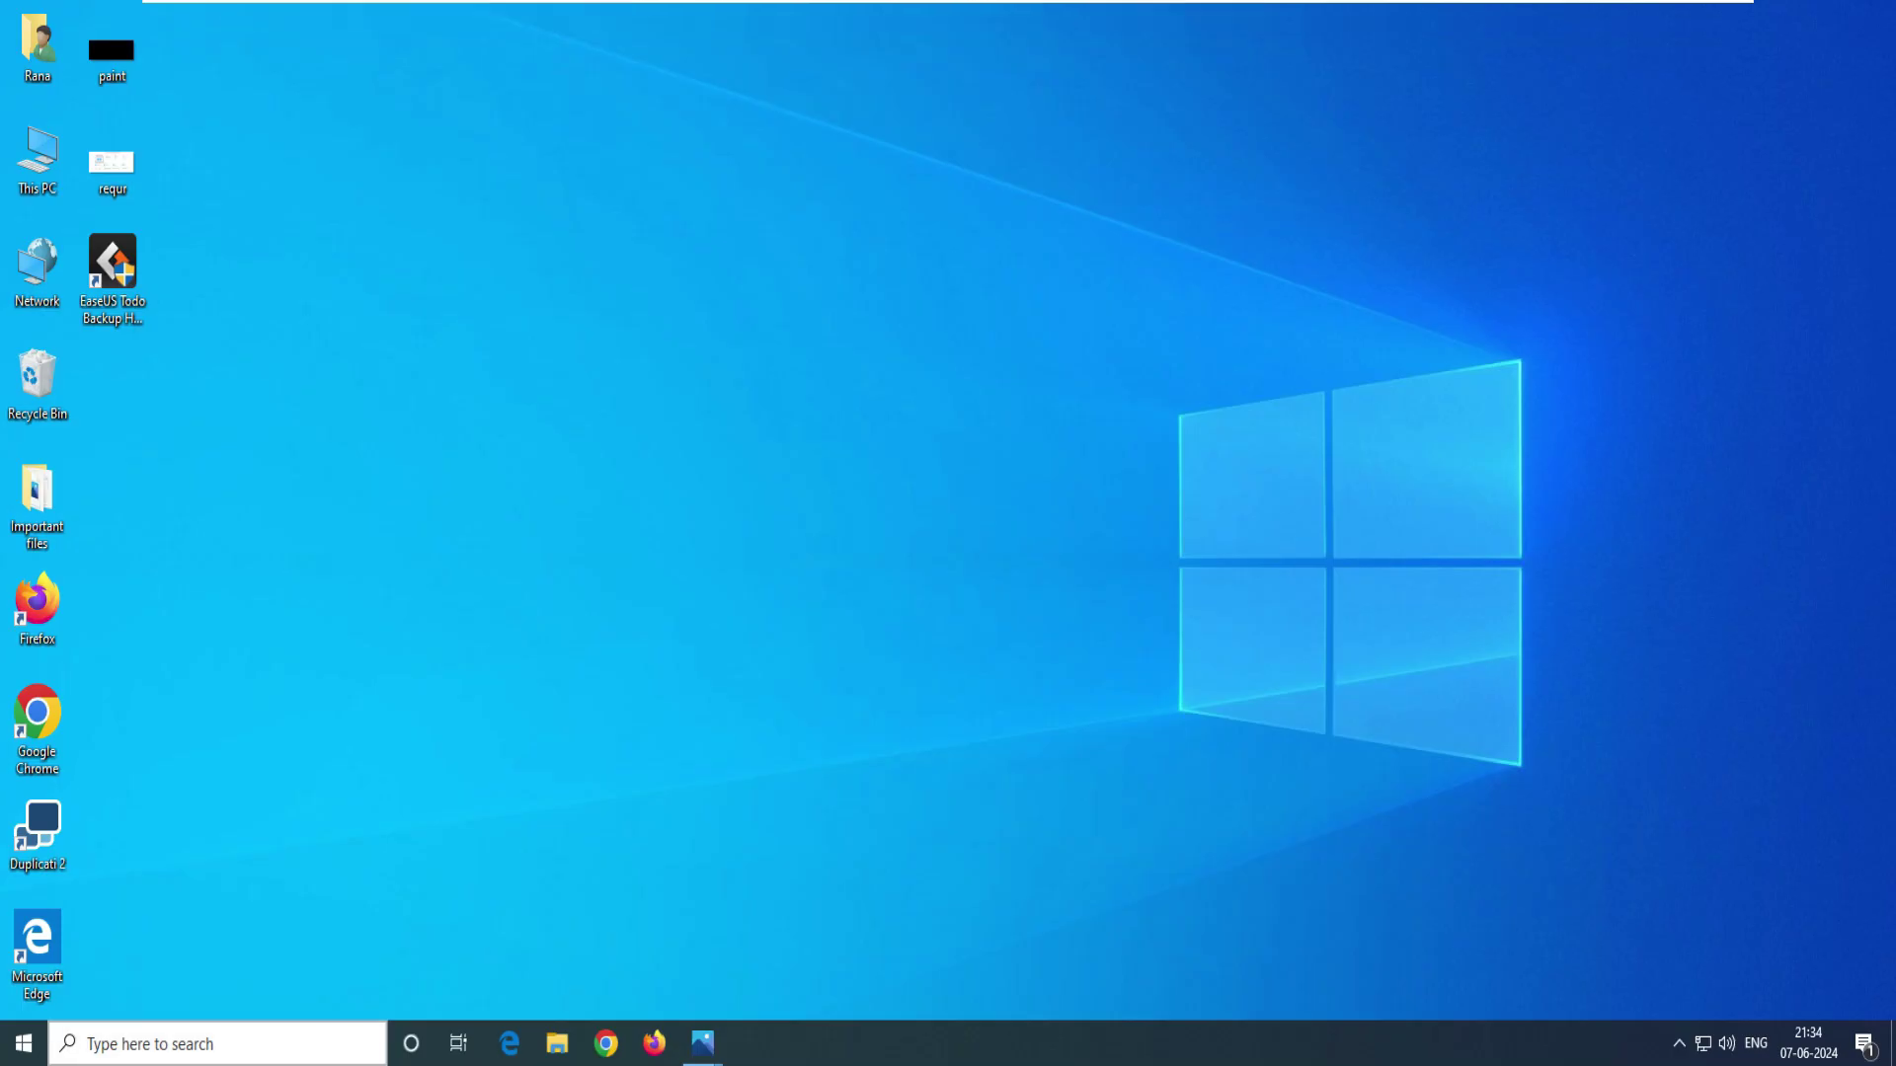
- Ping 192.168.186.133 from Command Prompt and review the replies
key("super+s")
type("cmd")
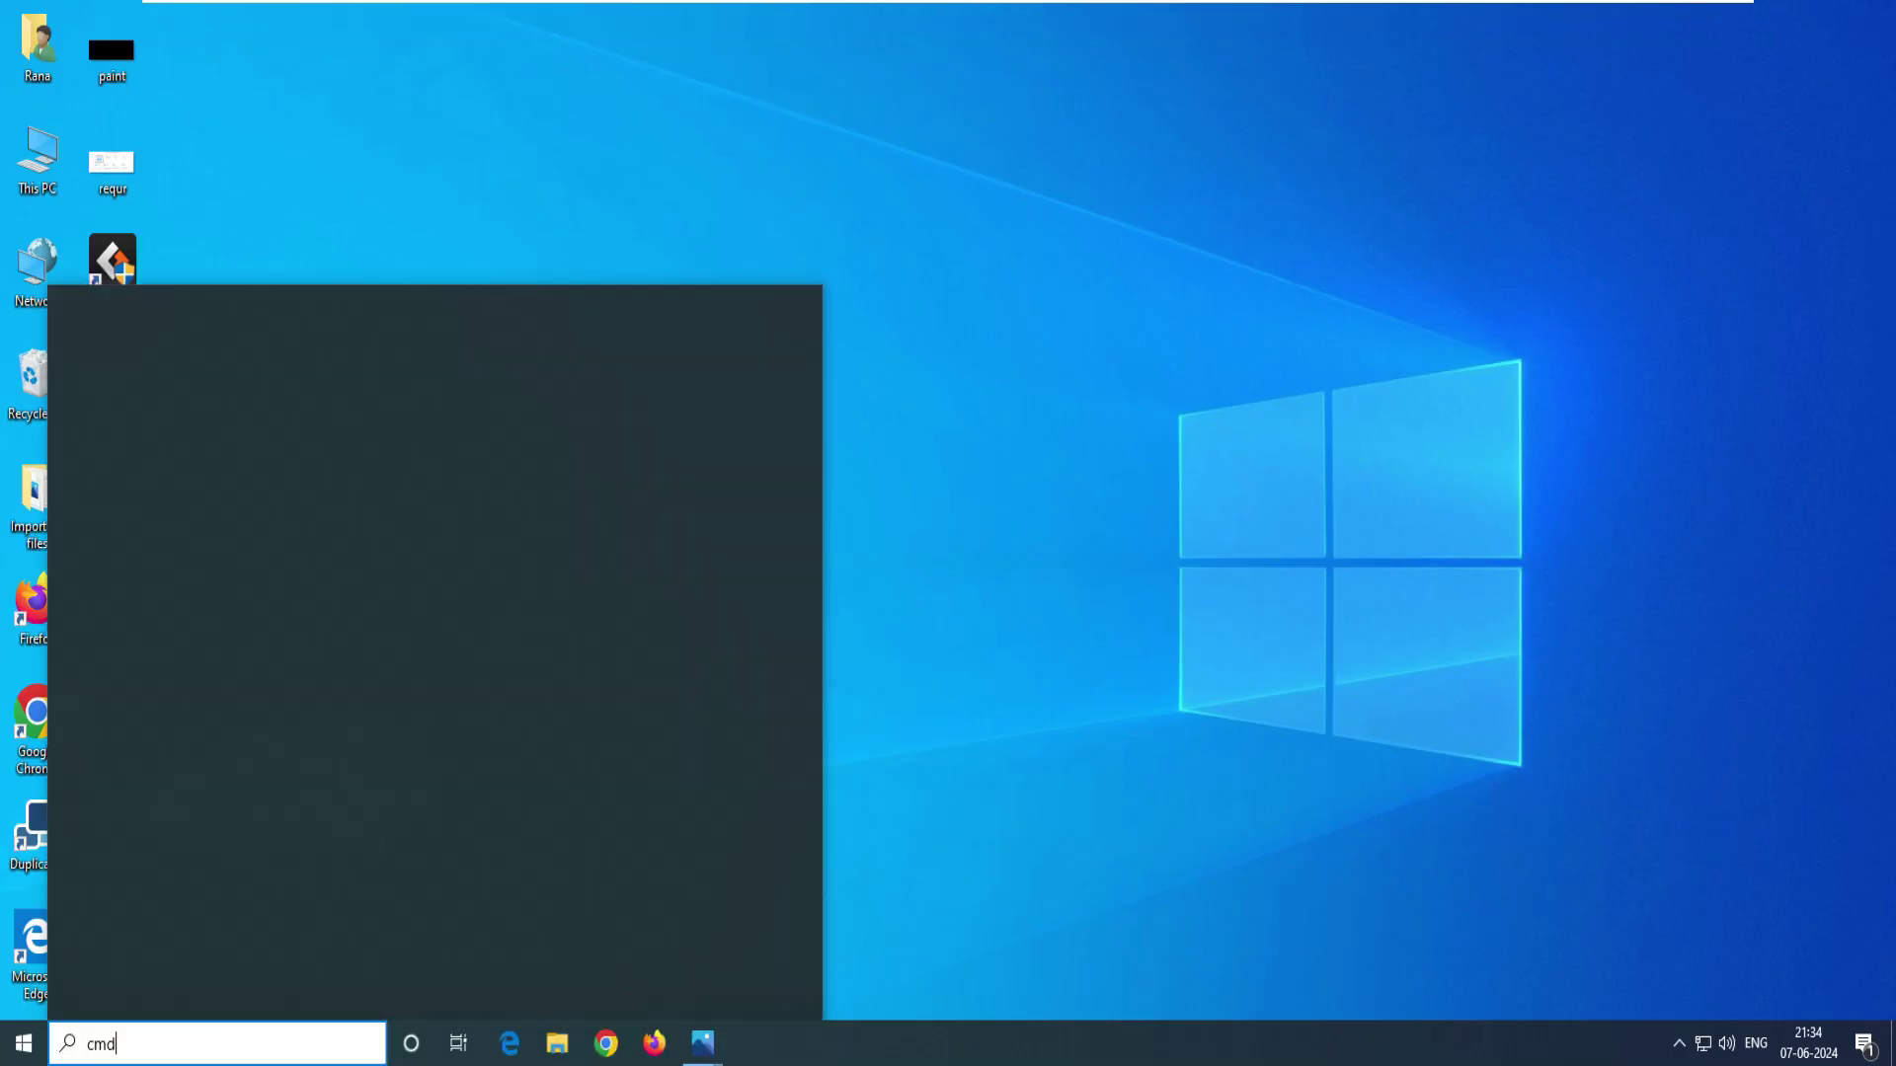
key("Return")
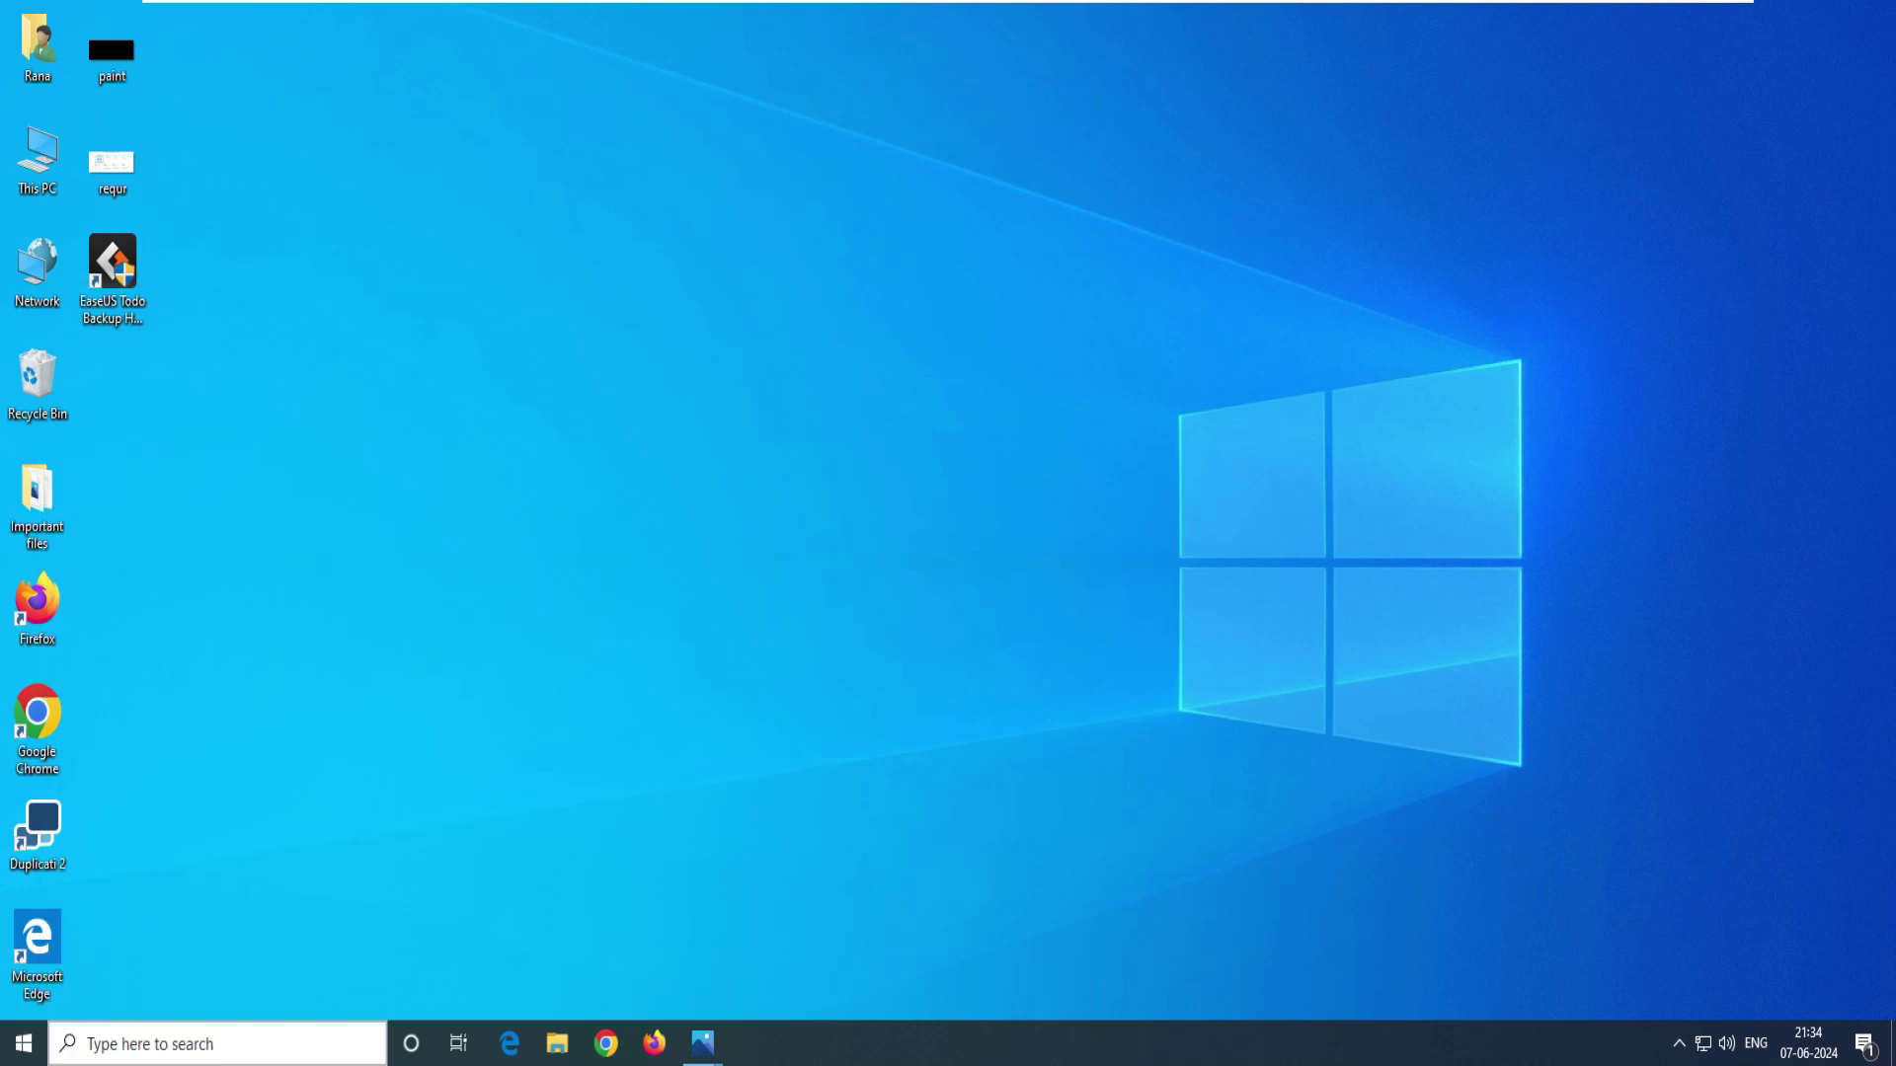
type("ping  192.168.186.133")
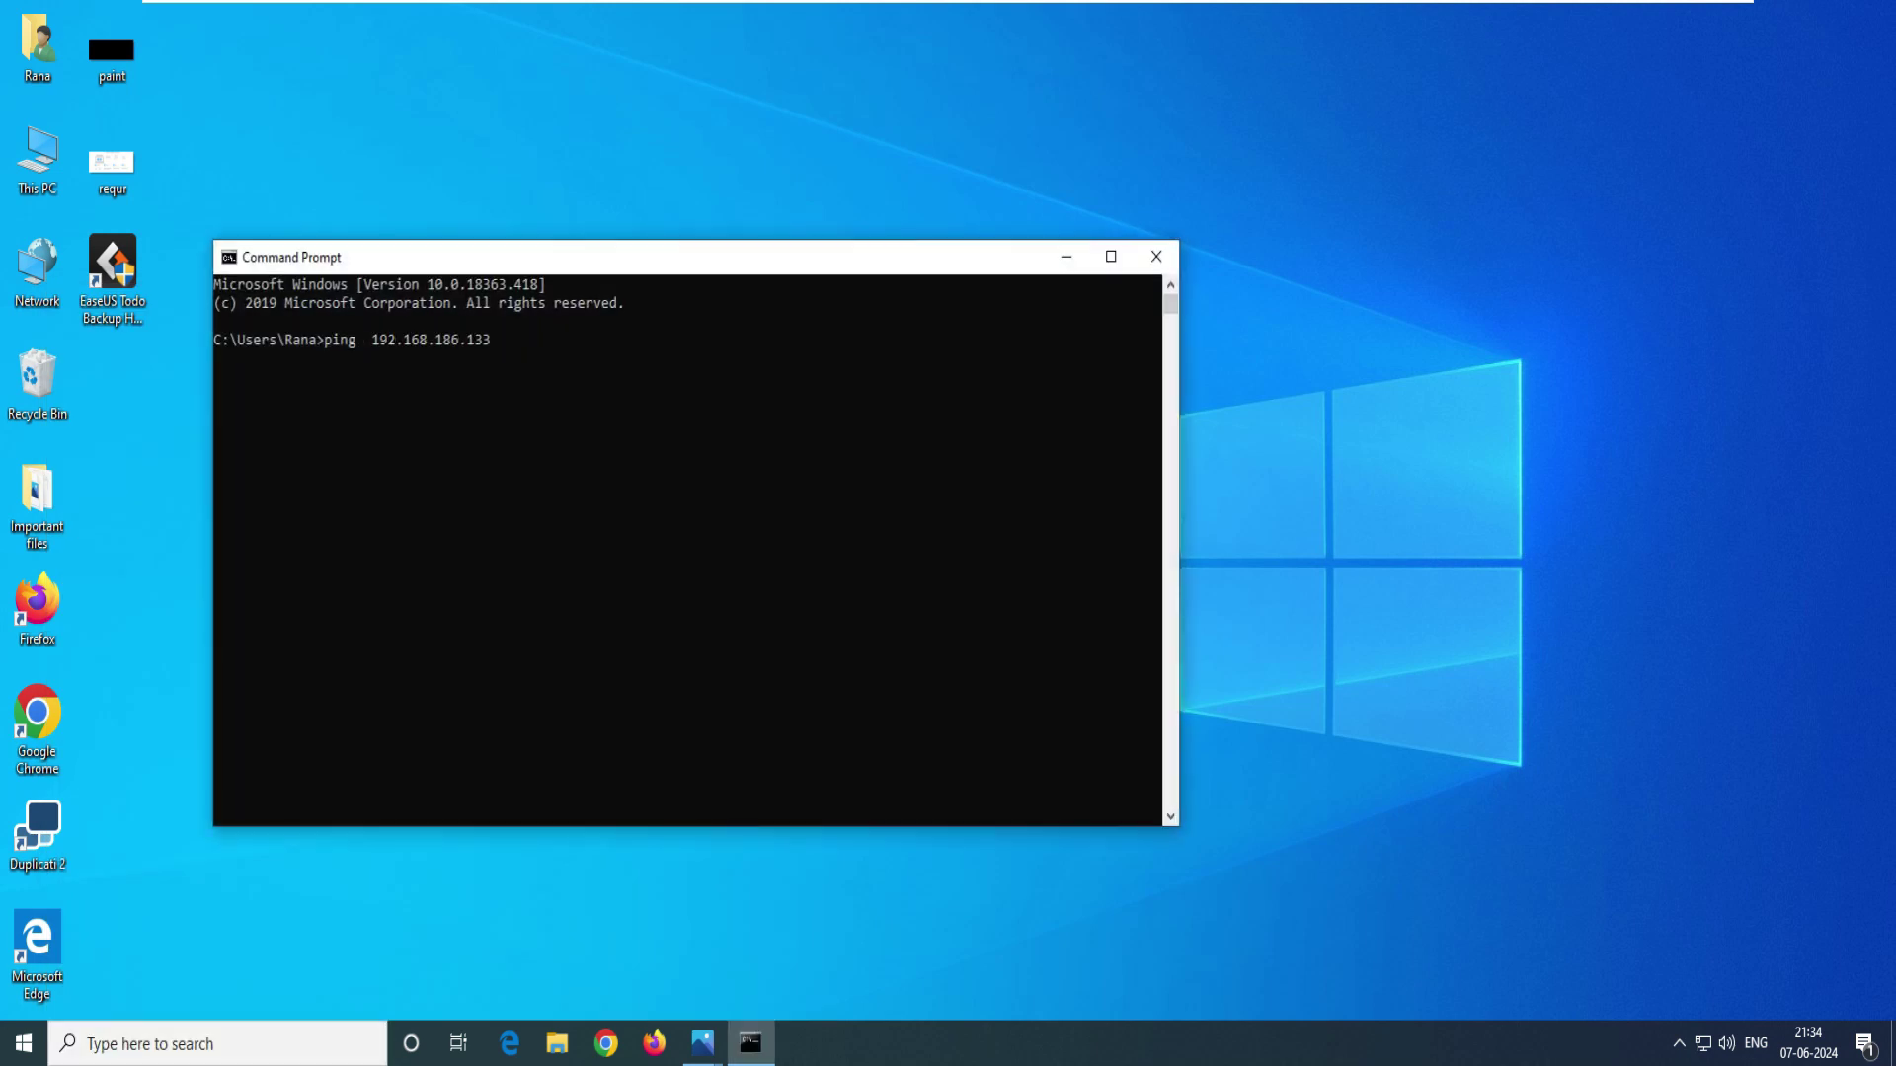
key("Return")
left_click_drag(521, 340, 355, 340)
left_click(565, 450)
left_click_drag(671, 449, 228, 340)
left_click_drag(304, 413, 247, 321)
left_click(430, 431)
left_click_drag(539, 320, 219, 321)
left_click(542, 431)
left_click(399, 486)
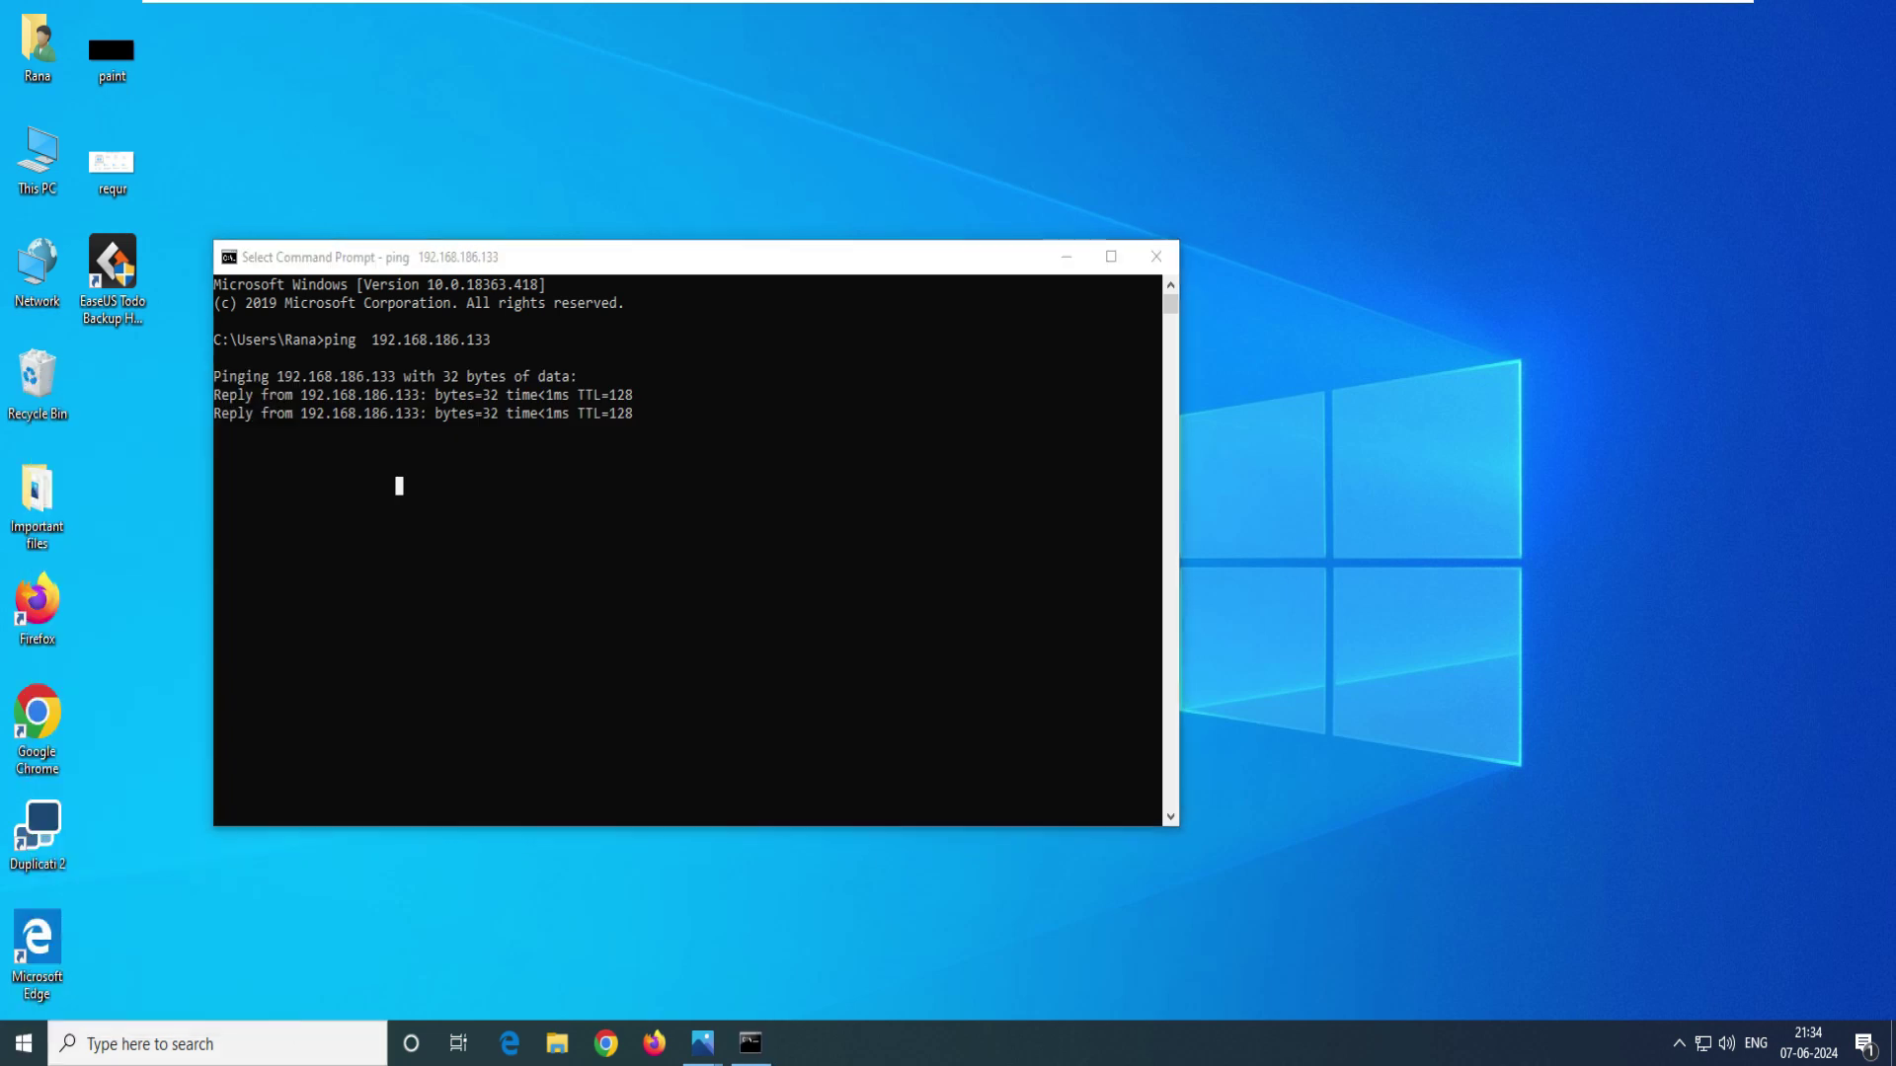
- Open \\192.168.186.133 from Run, check the empty Backup data share, and close it
key("super+r")
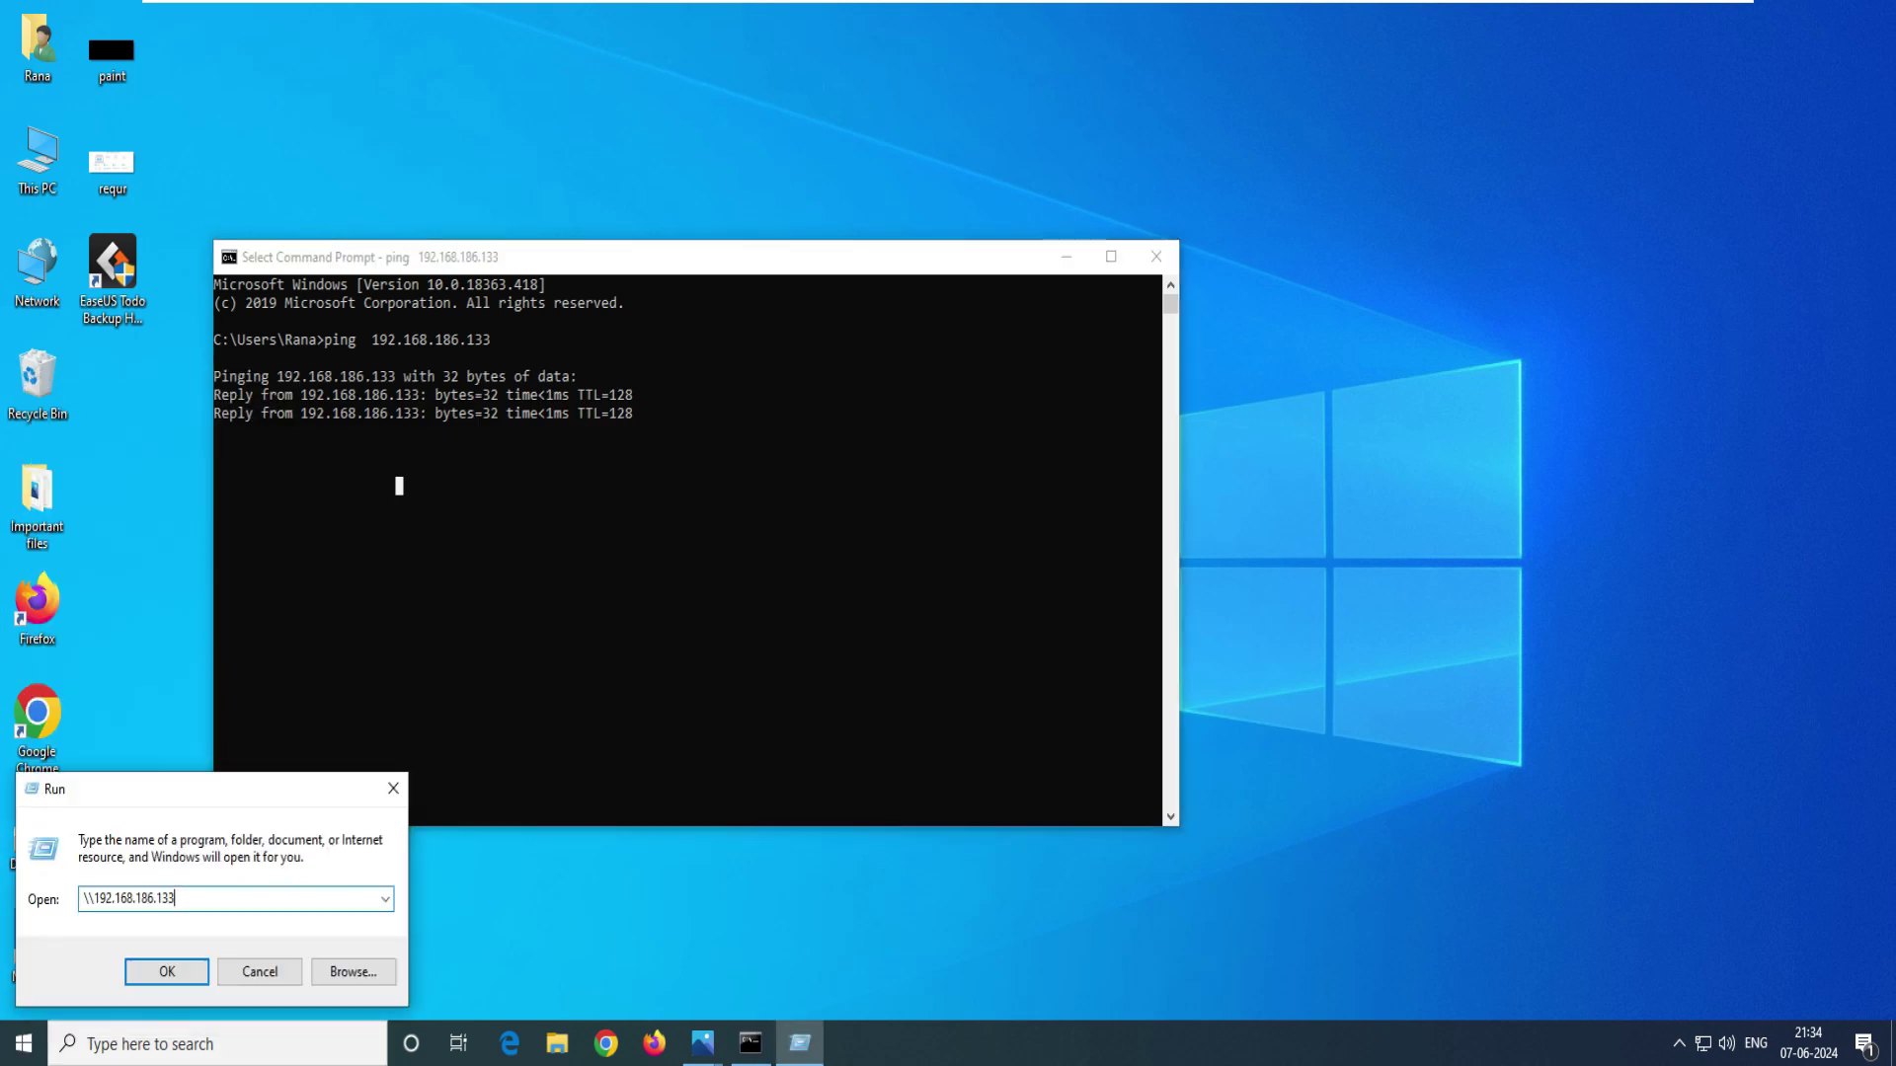
key("shift+Home")
key("shift+Right")
key("shift+Right")
key("shift+Right")
key("Return")
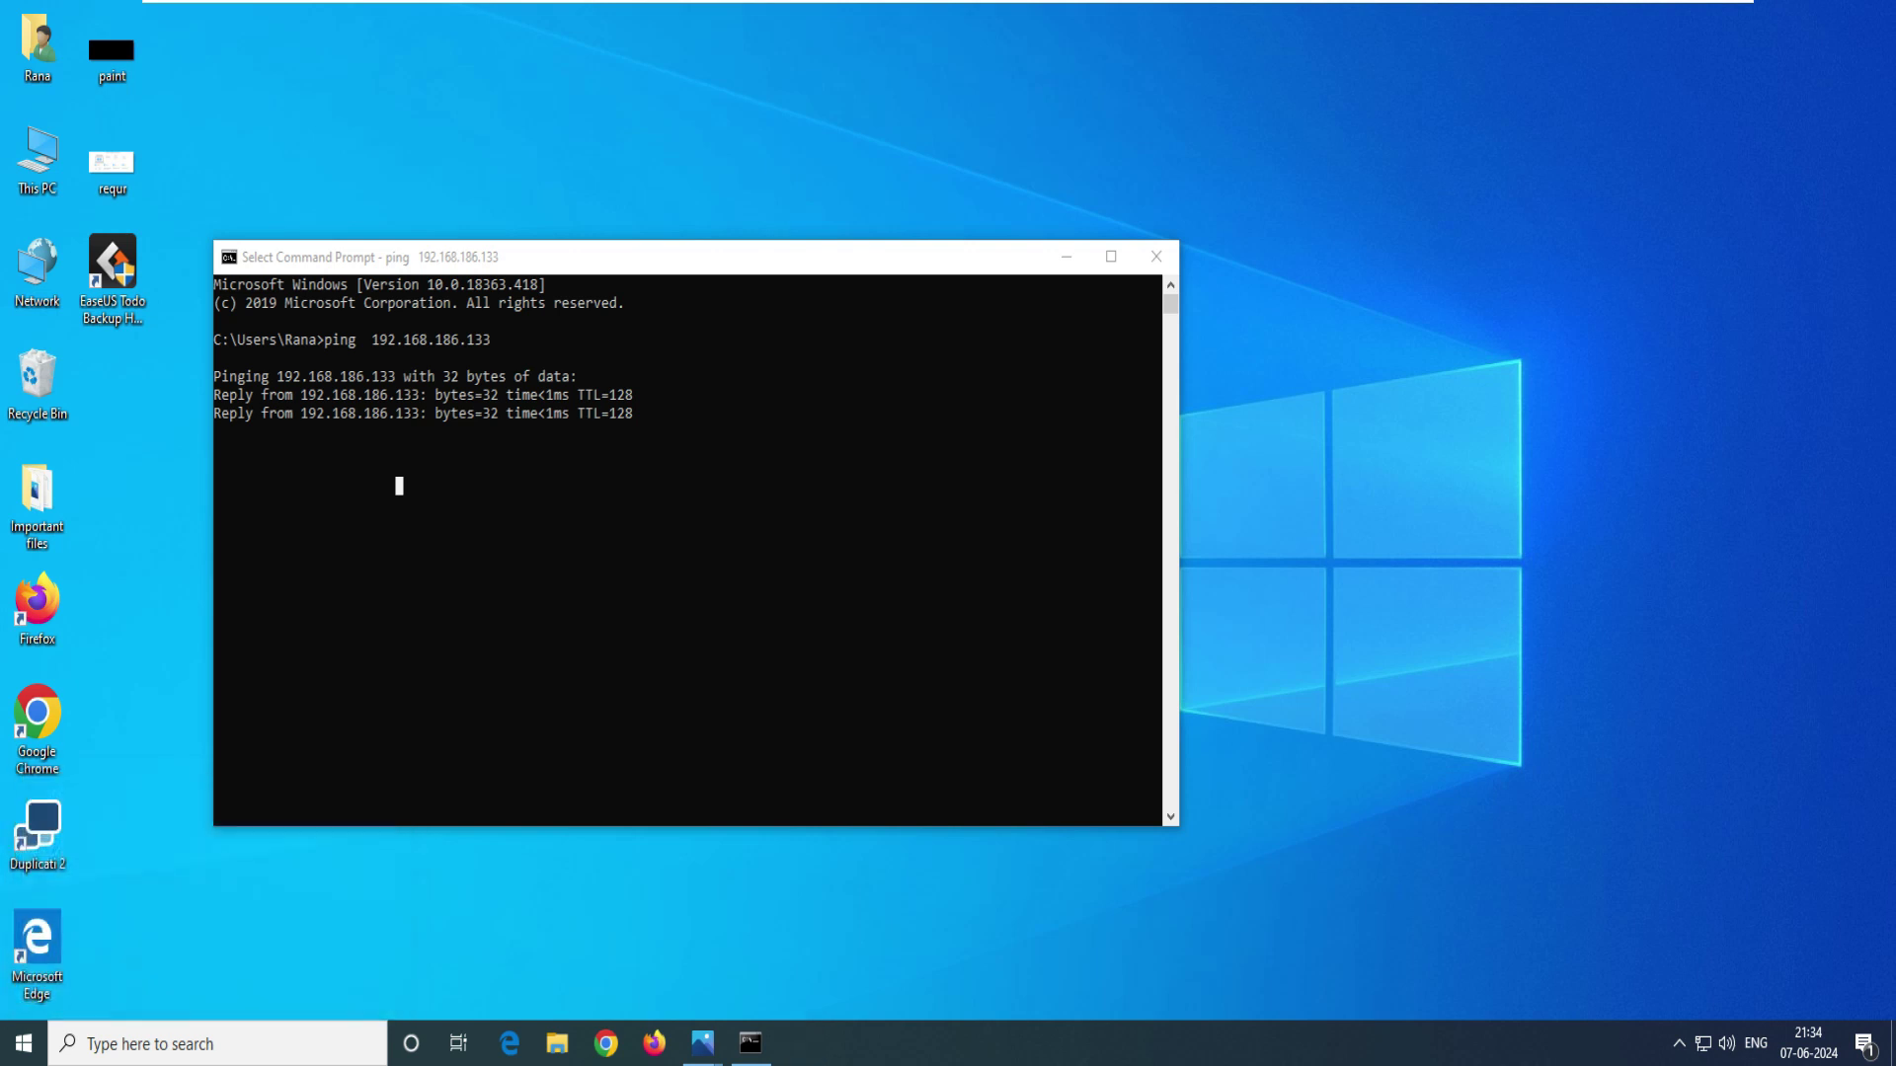
key("Down")
key("Return")
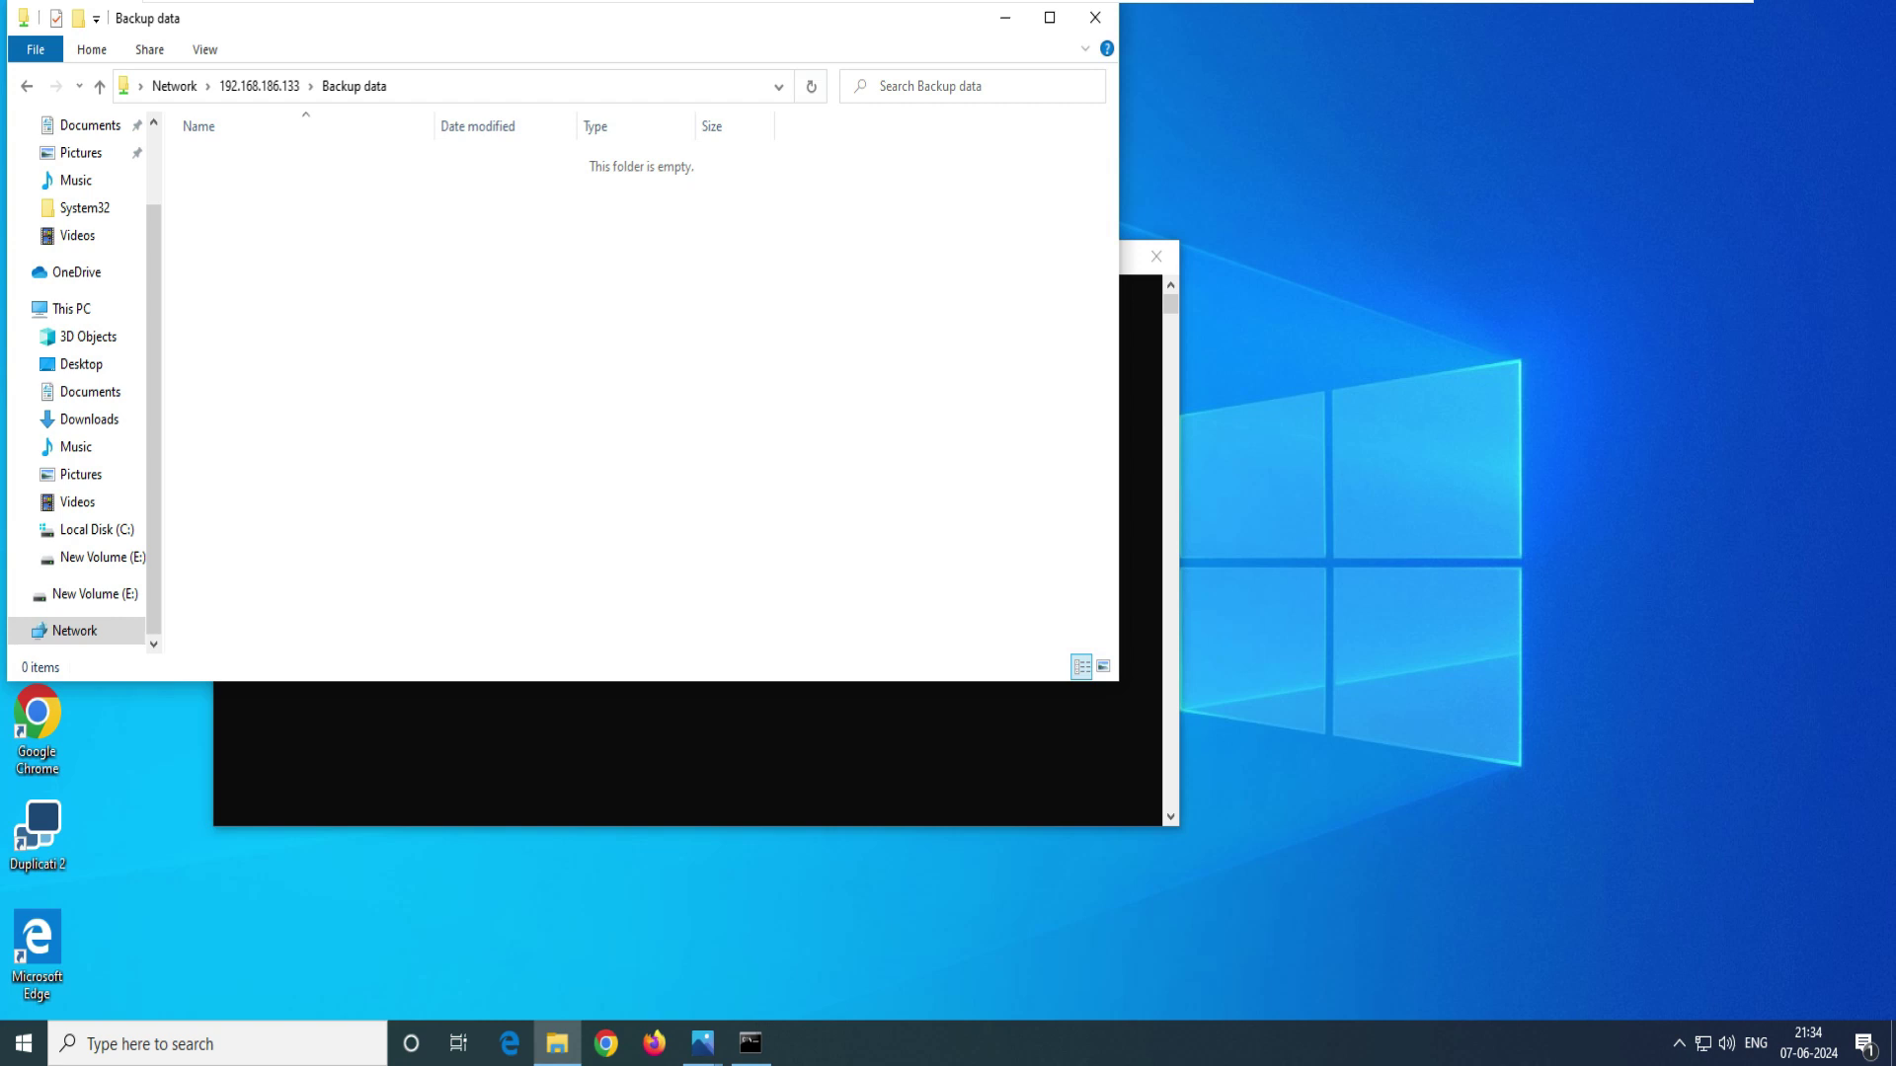
key("alt+F4")
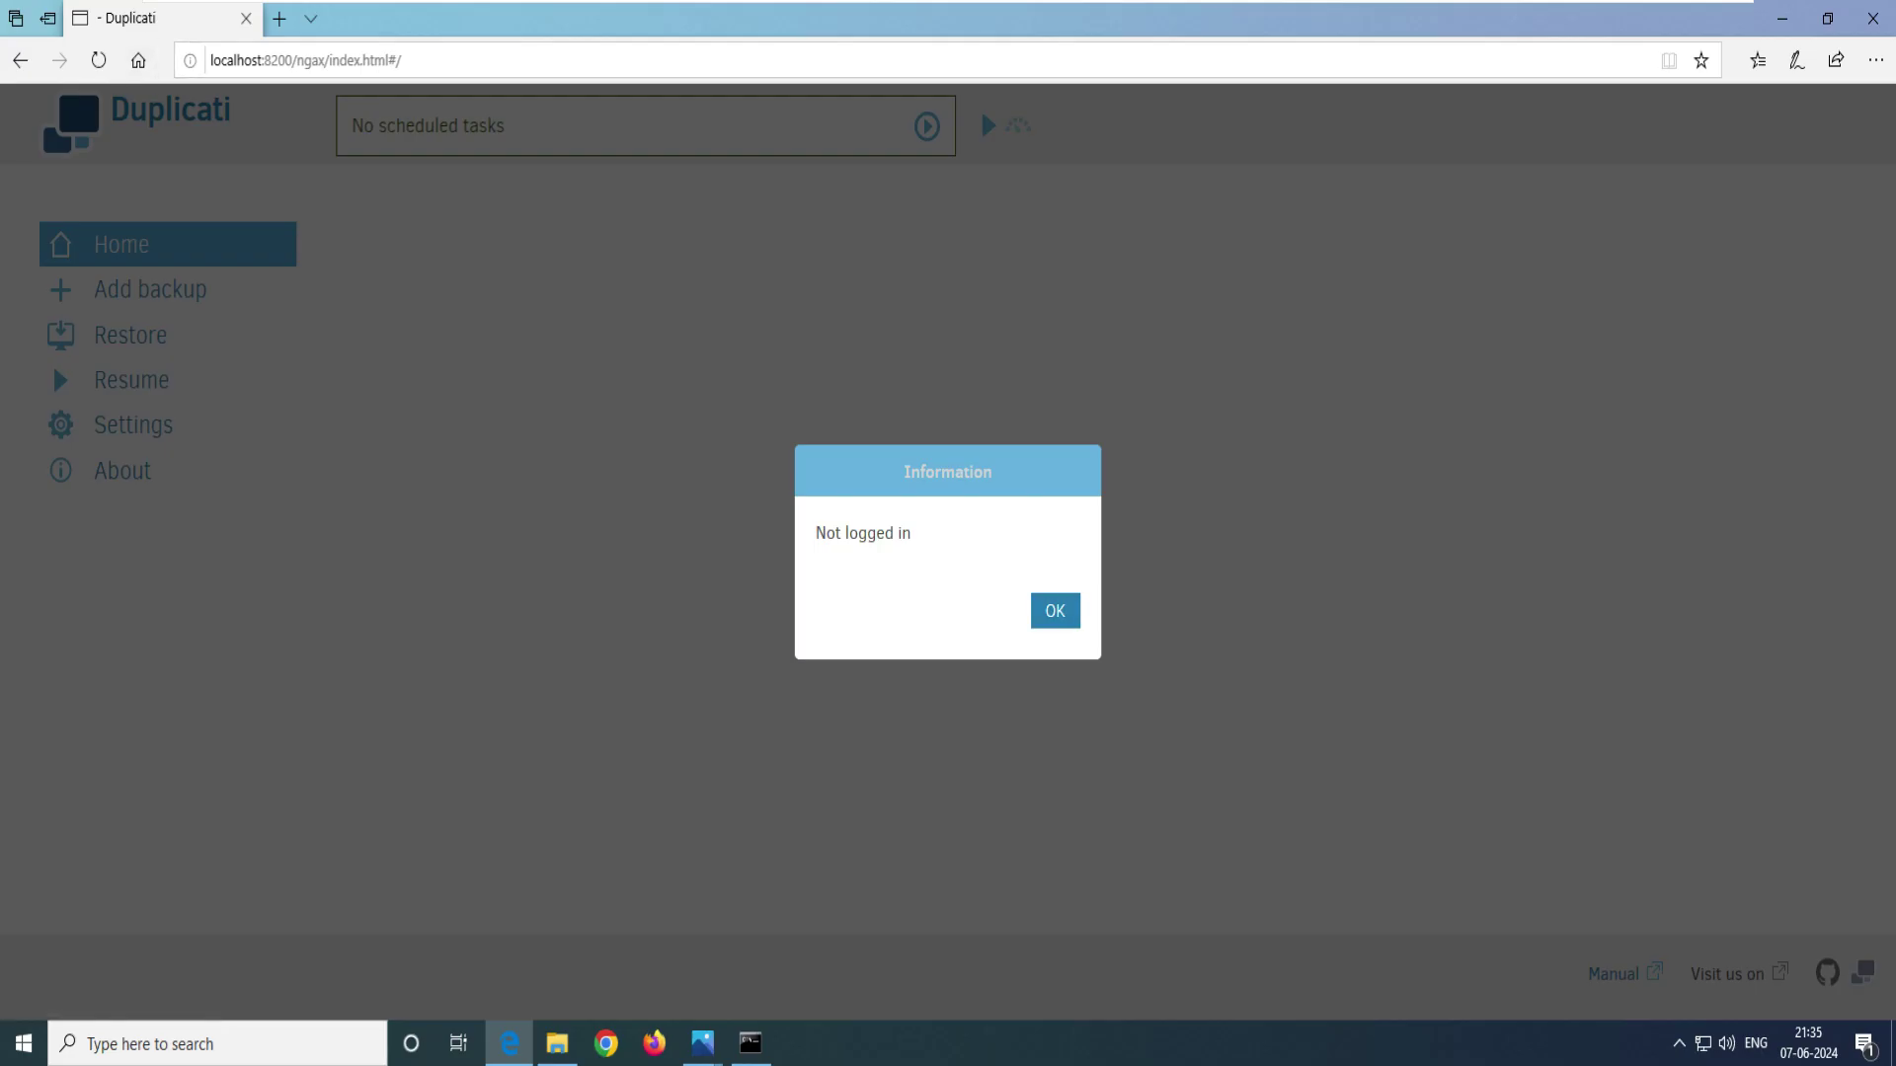
- Dismiss the 'Not logged in' notice and sign in to Duplicati with the password
key("Return")
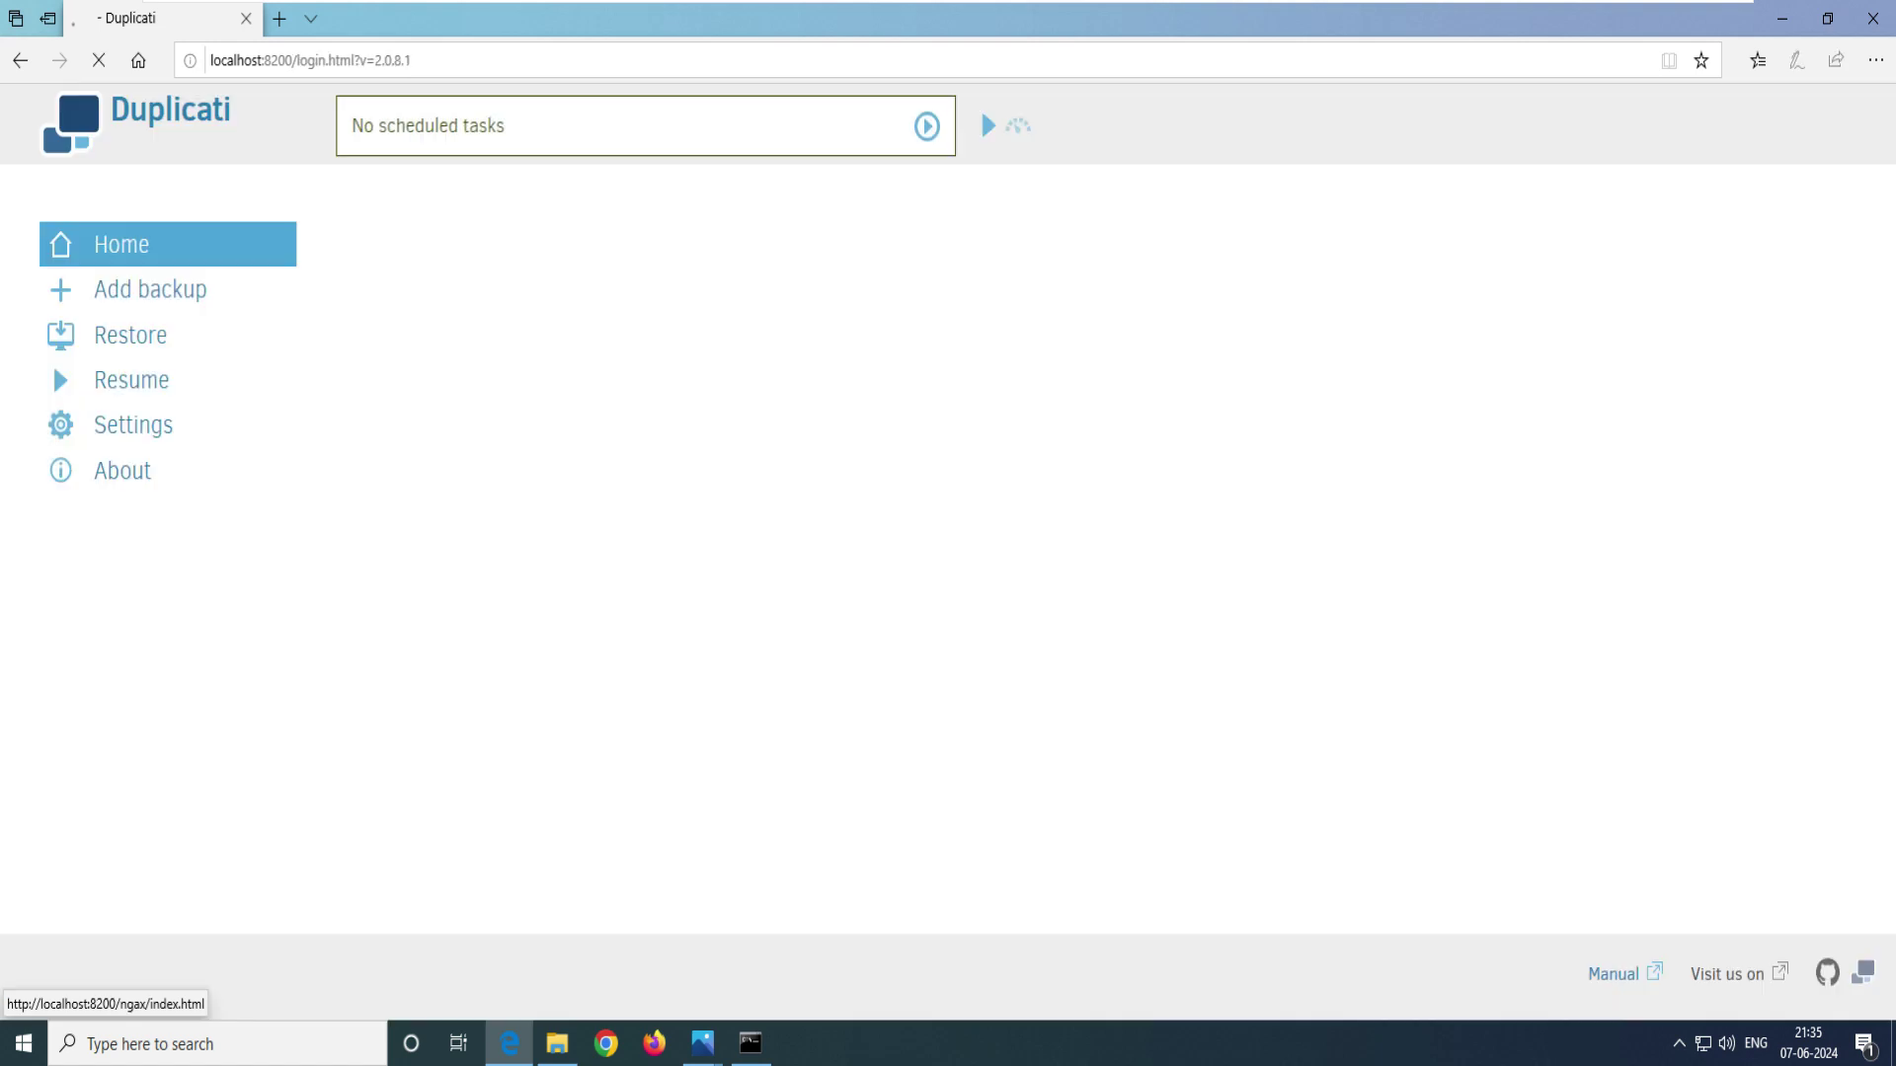
type("•••")
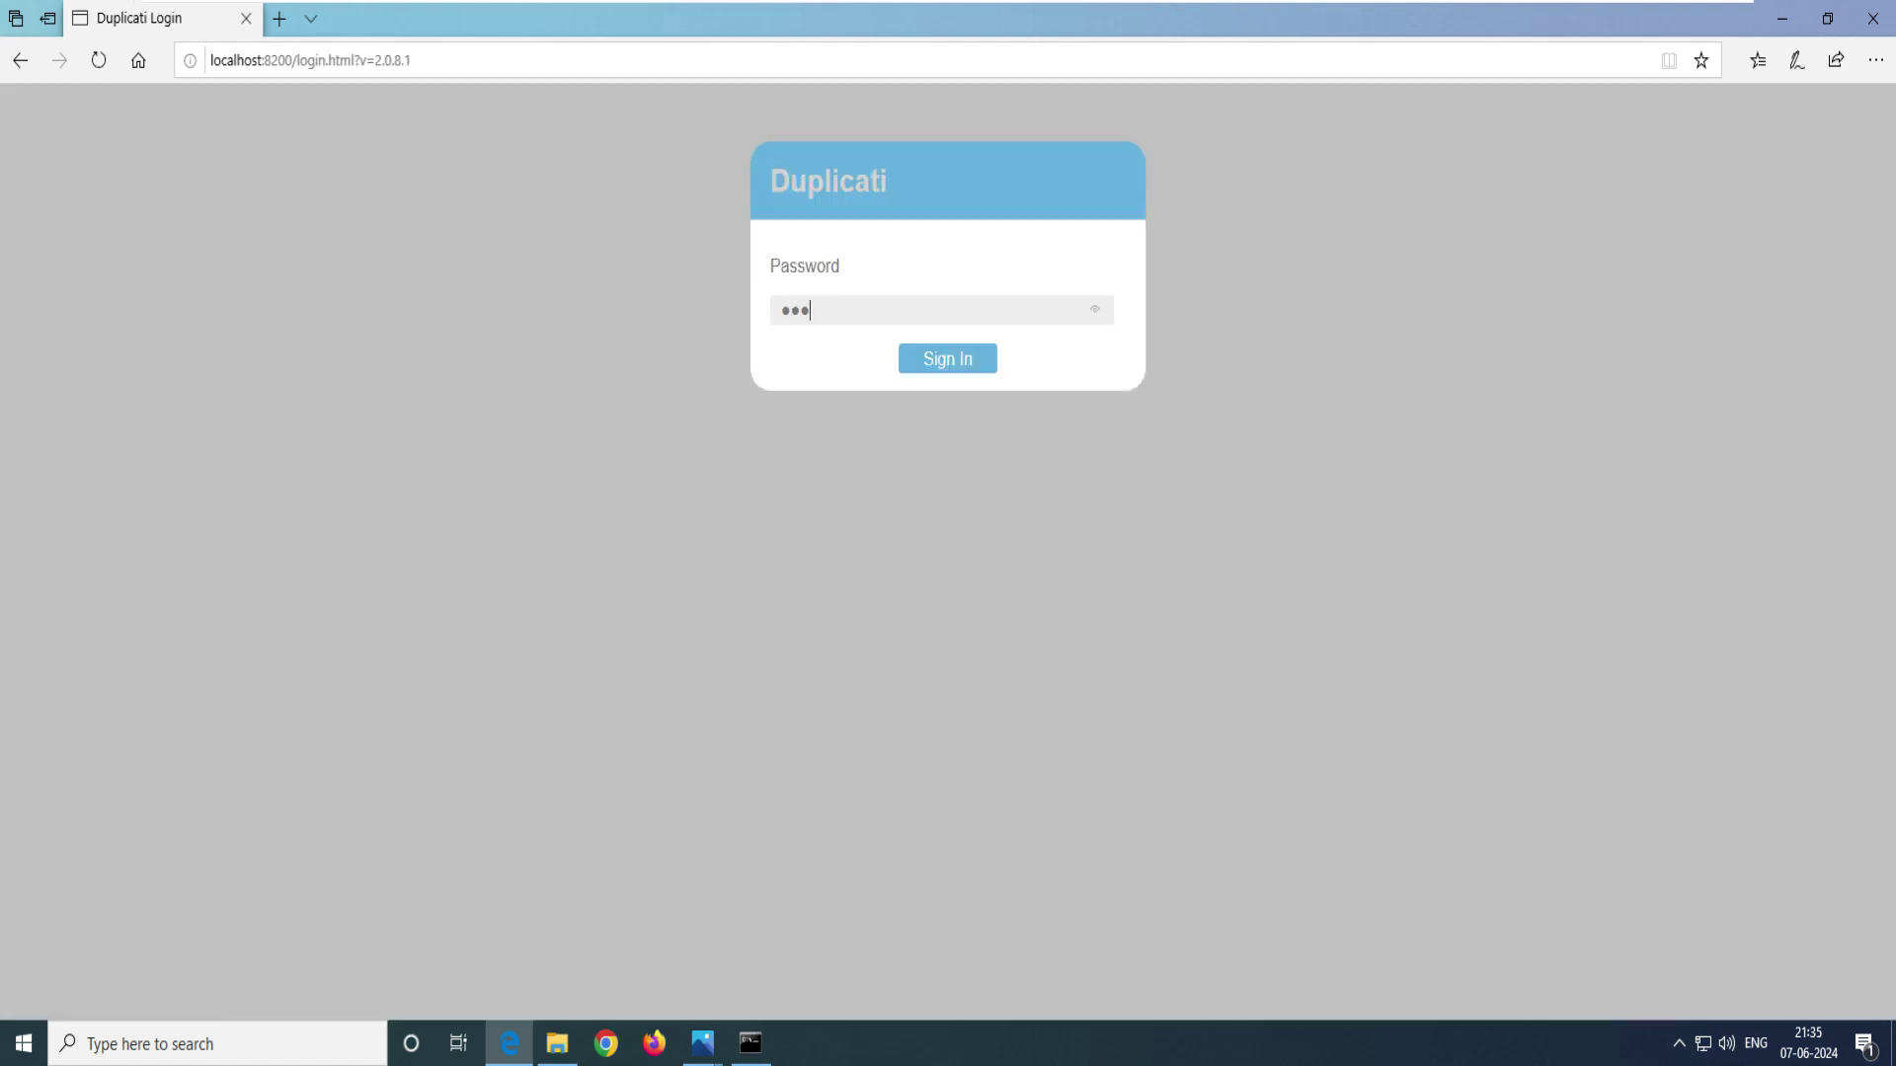
key("Return")
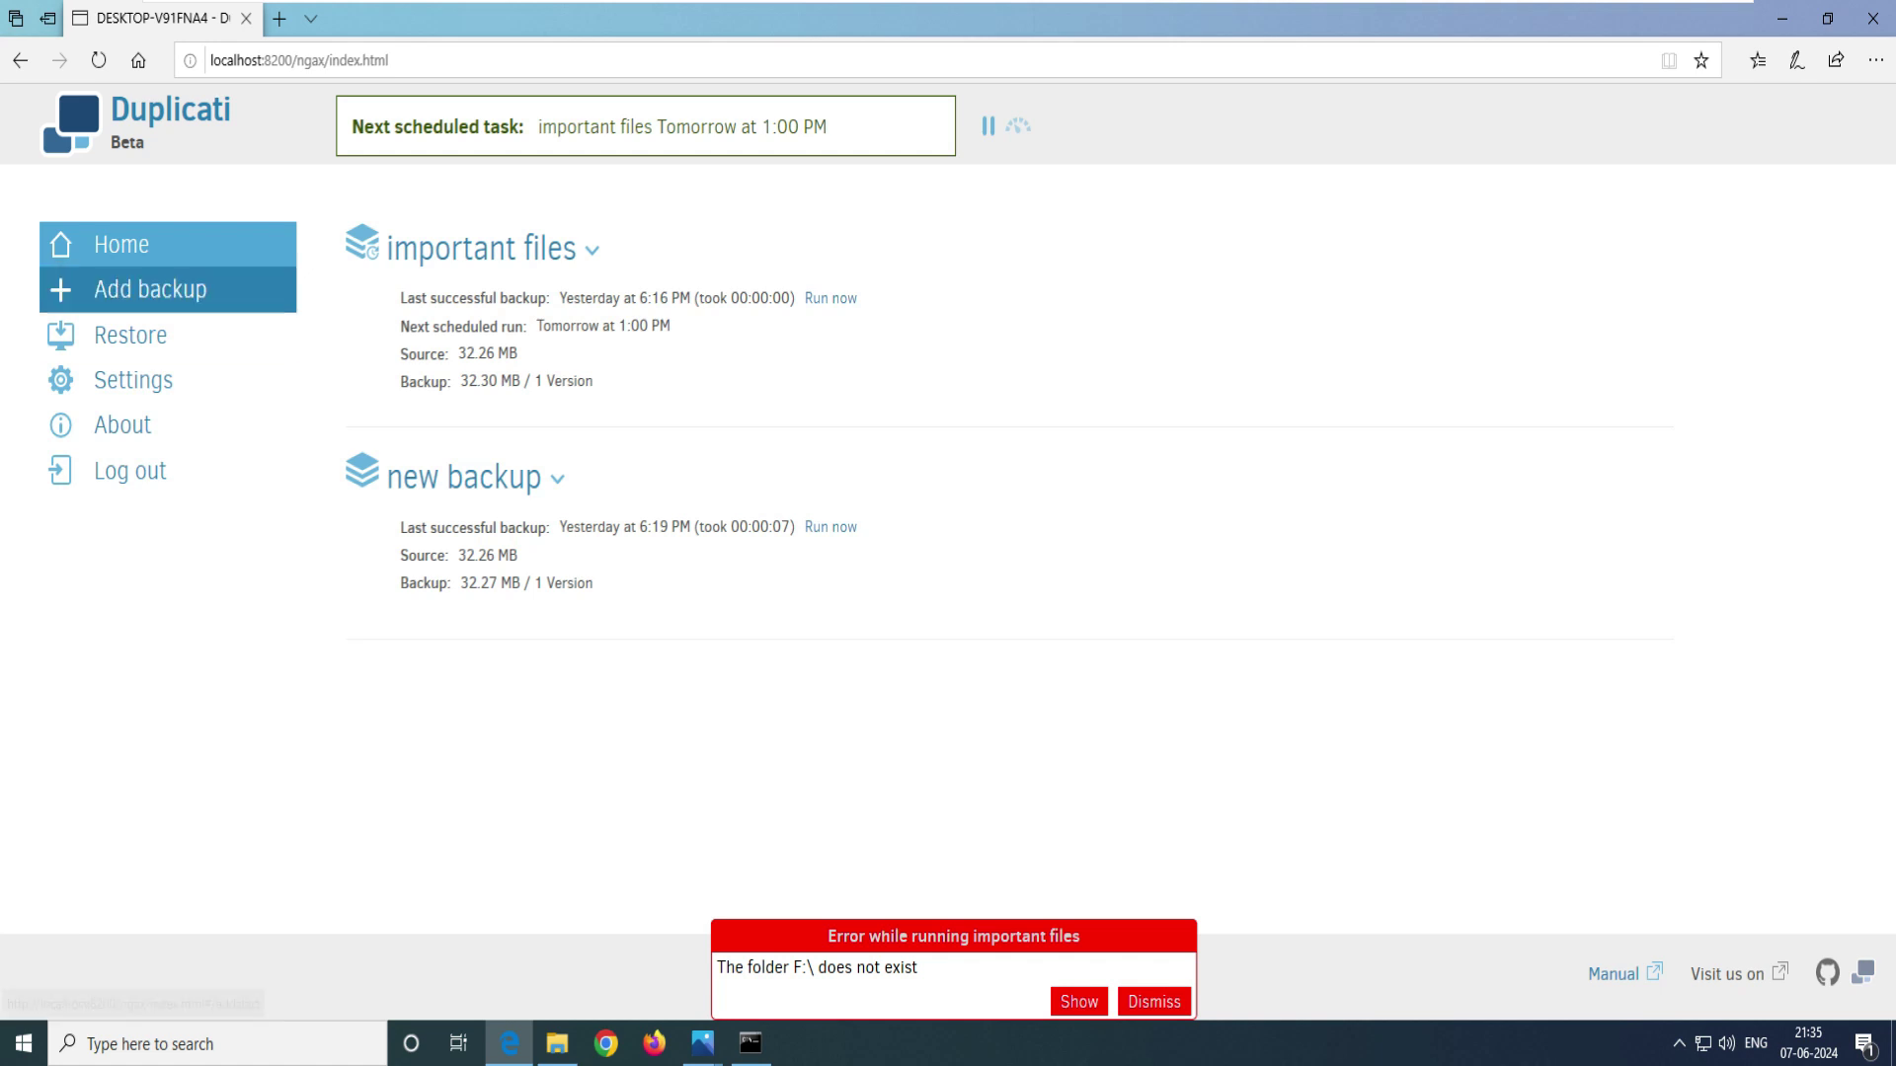
- Start a new backup job and name it 'Network backup'
left_click(150, 290)
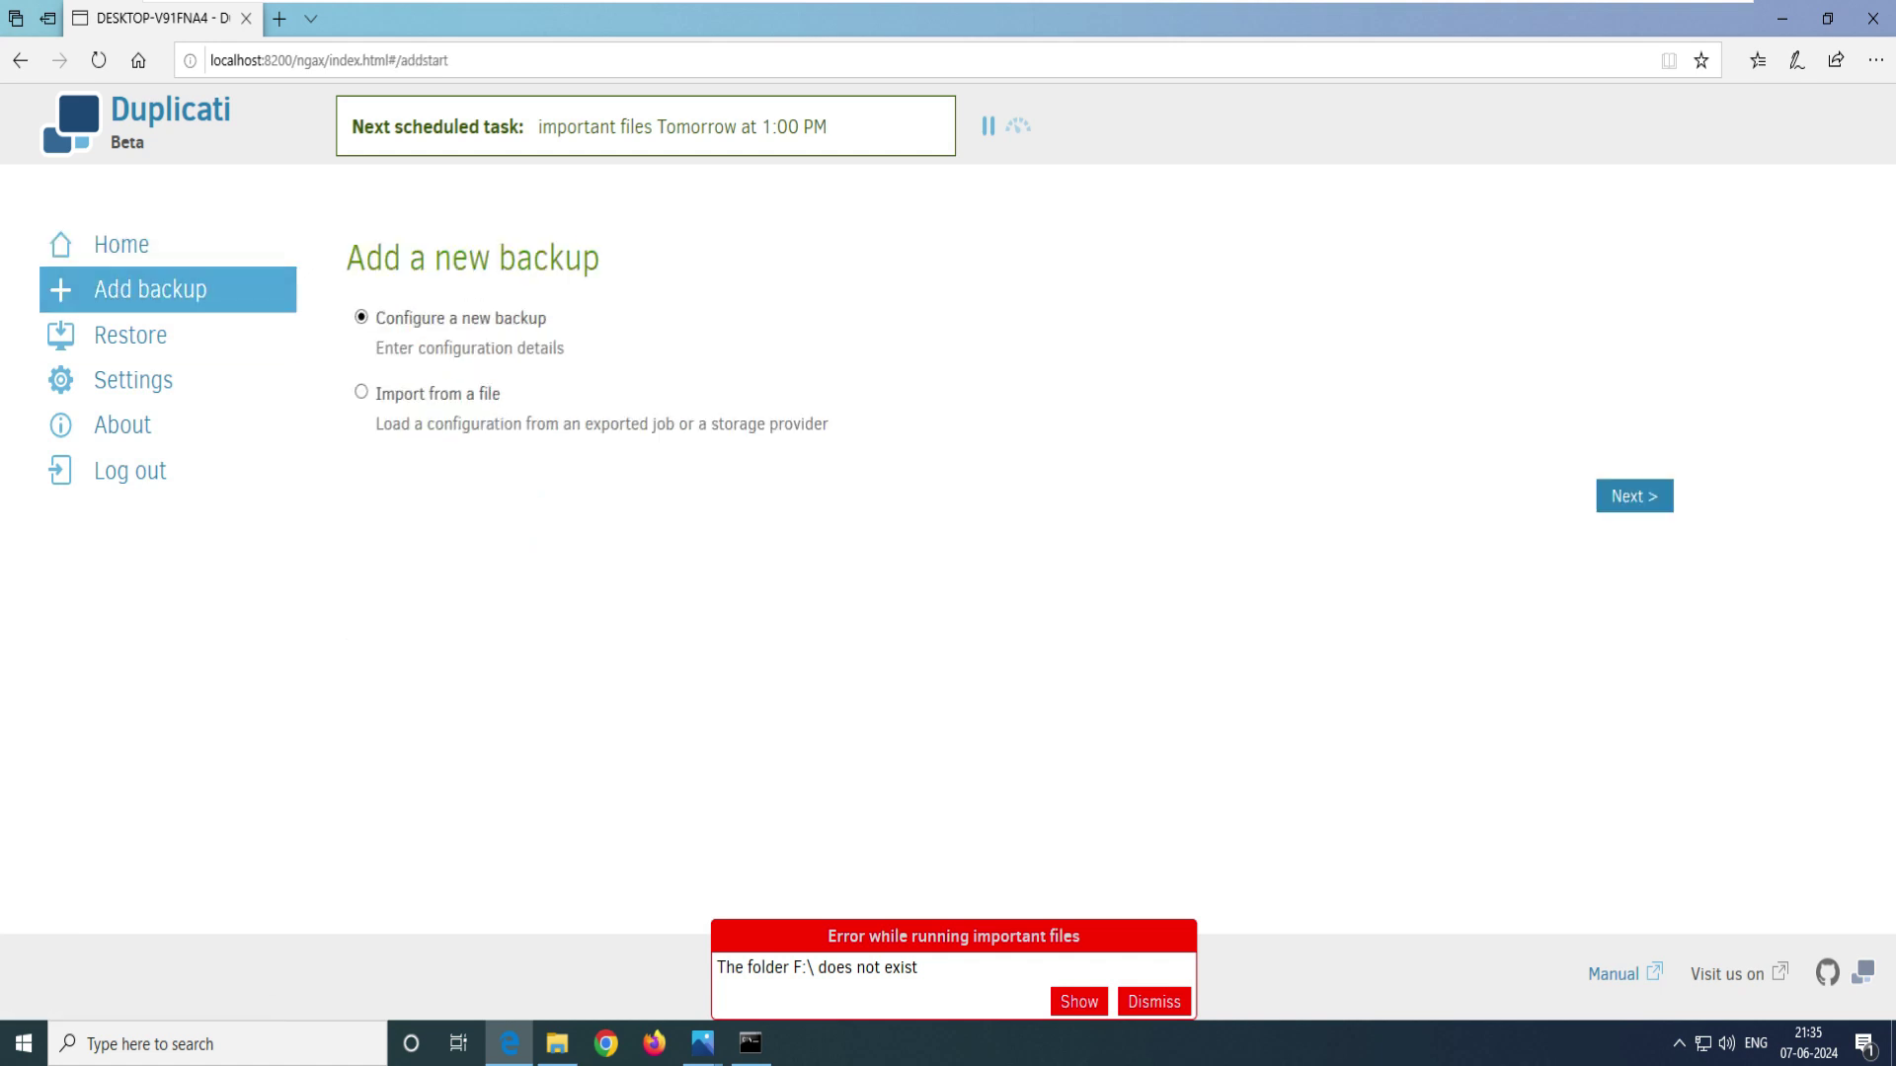
key("Tab")
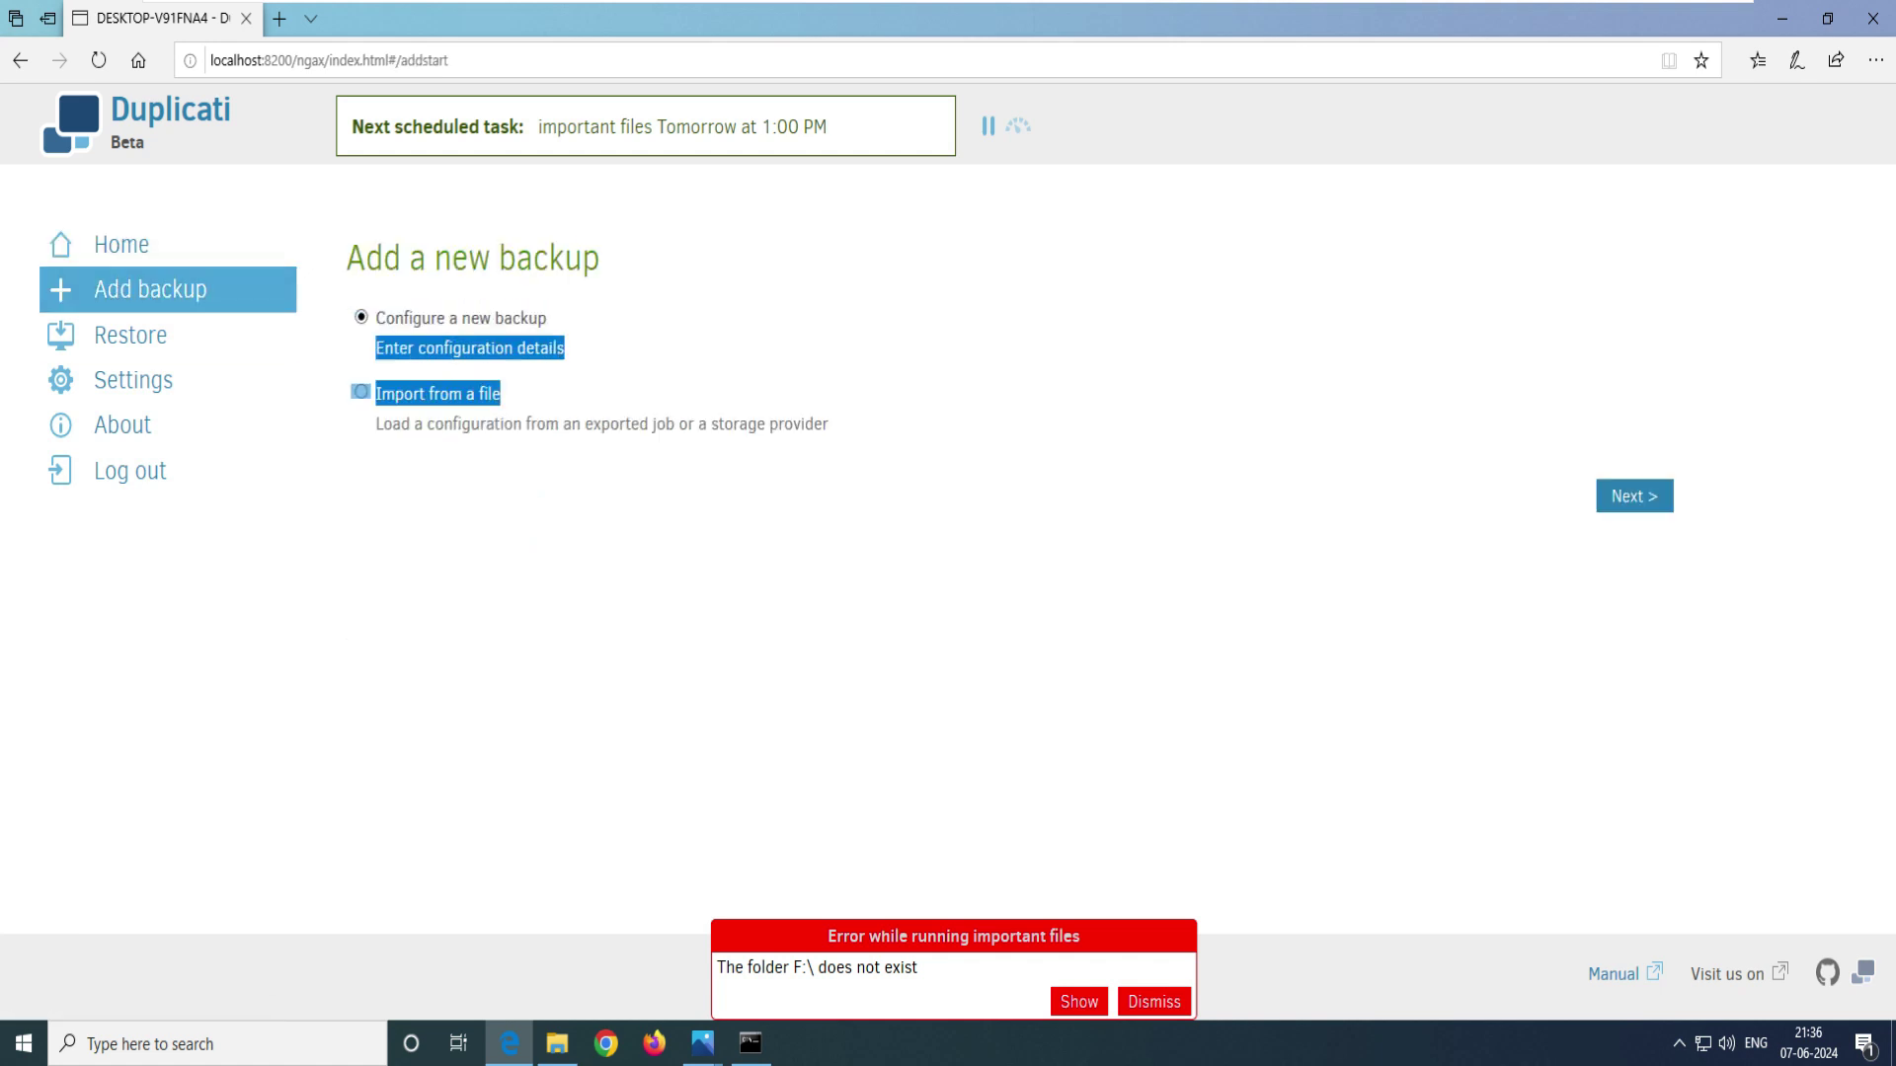
key("Tab")
key("Return")
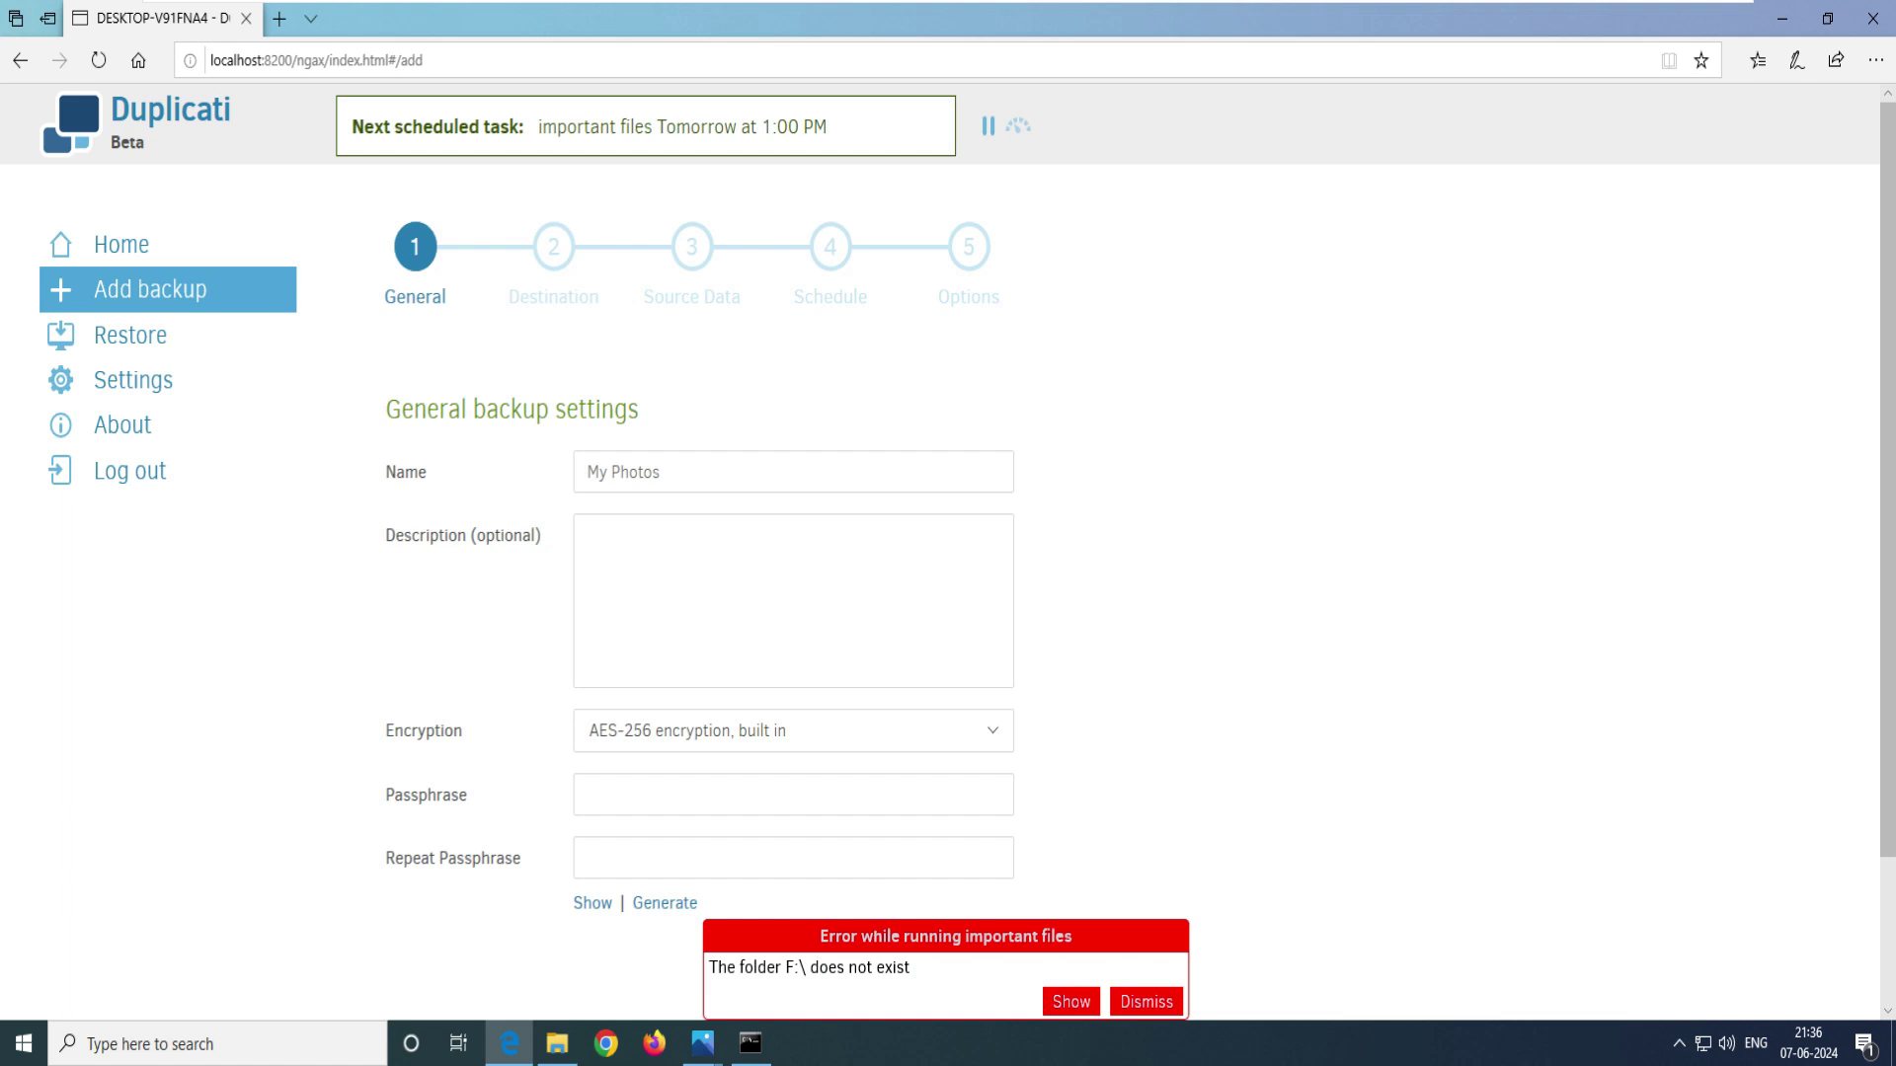
key("Down")
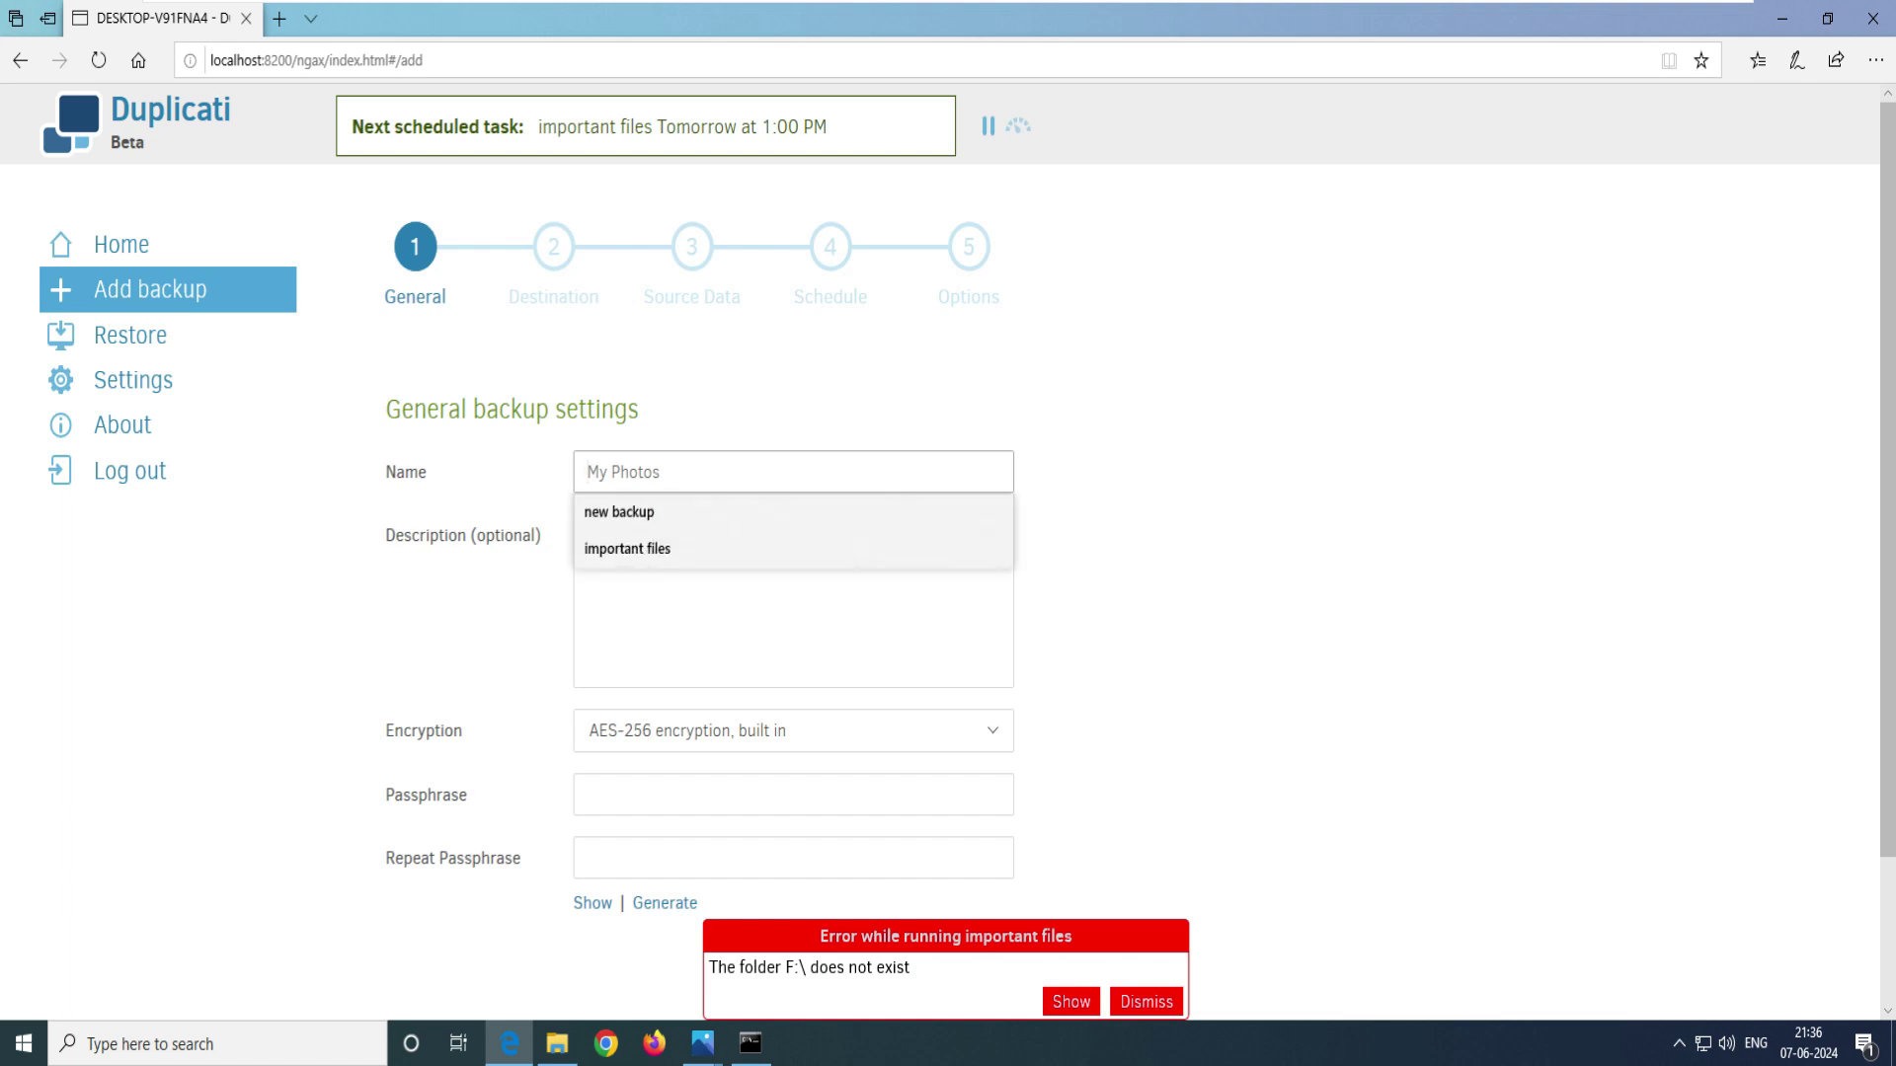
type("Network backup")
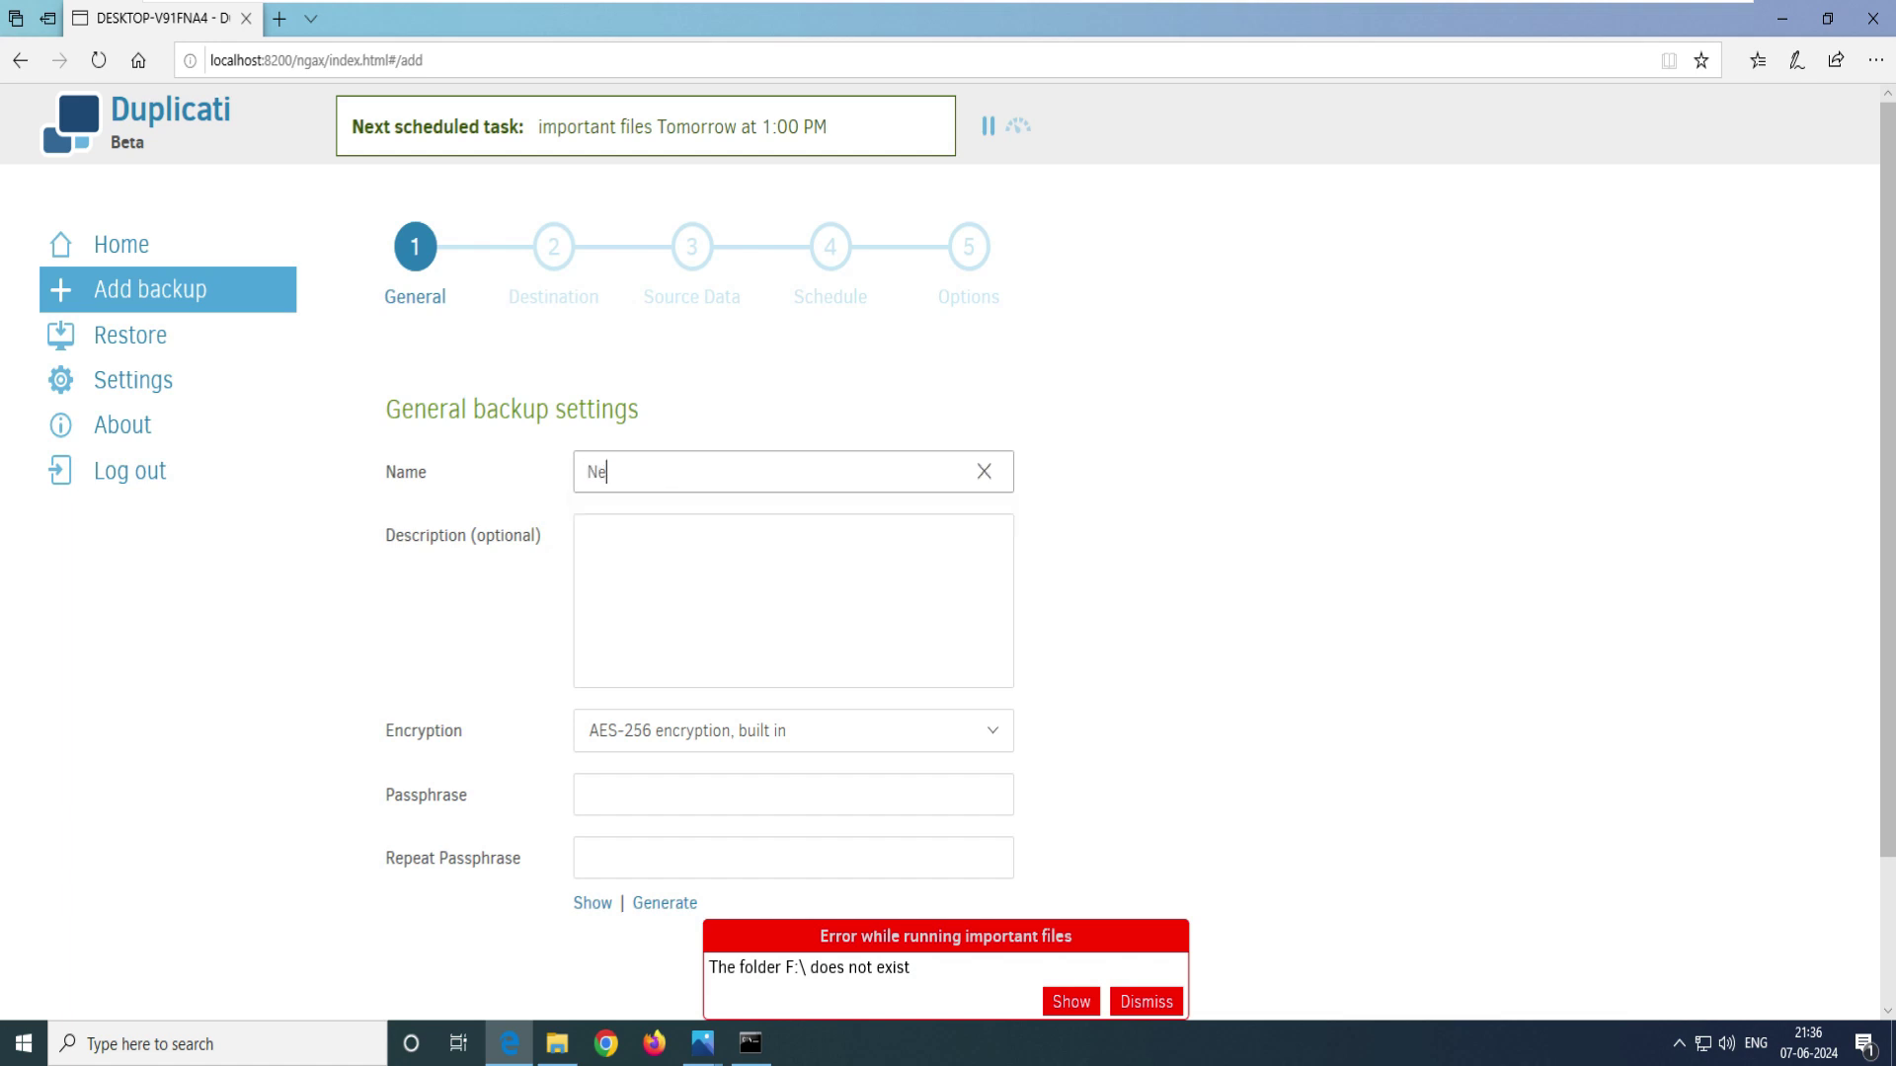
key("Tab")
- Give the job the description 'on the server 192.168.186.133'
left_click_drag(702, 472, 587, 472)
key("Tab")
type("on the server")
key("ctrl+a")
key("Right")
type("192.168.186.133")
key("ctrl+a")
left_click(779, 538)
key("ctrl+a")
left_click(718, 538)
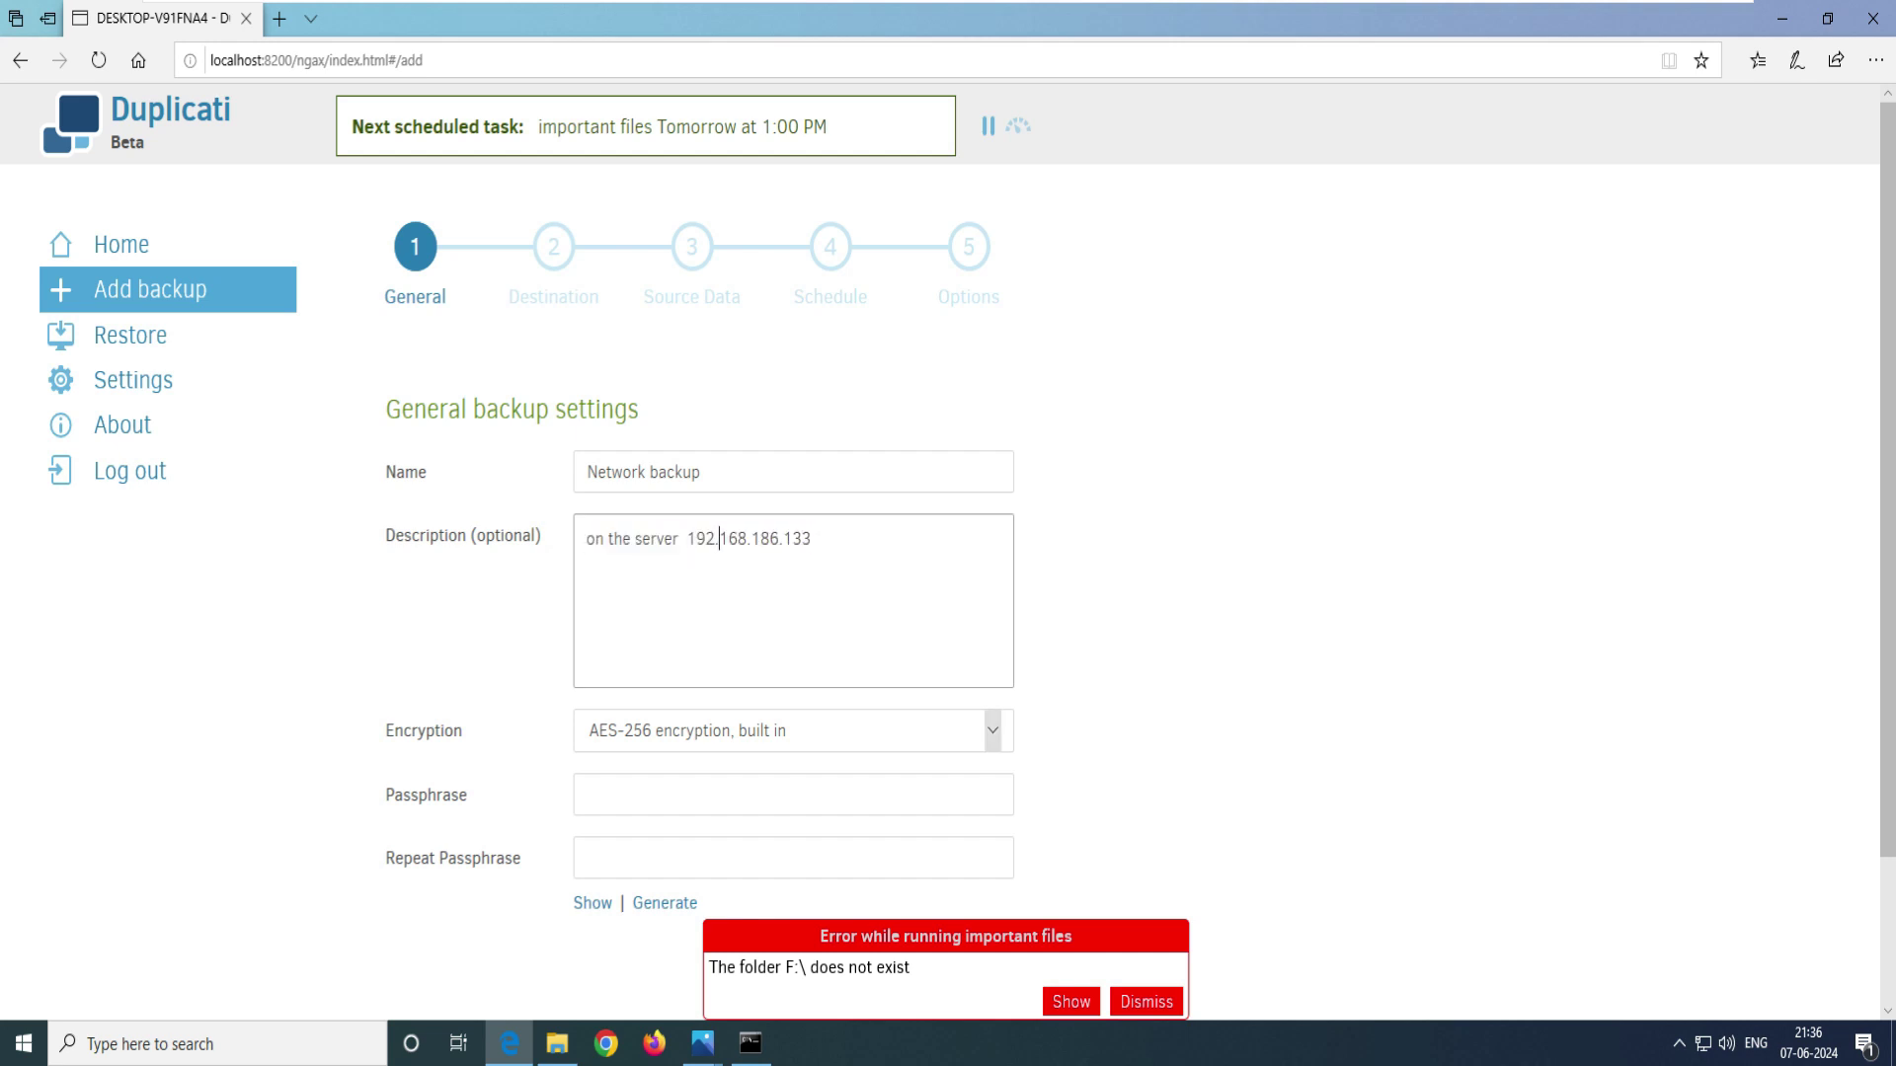
- Enter and repeat the AES-256 encryption passphrase, then continue to the Destination step
left_click(587, 794)
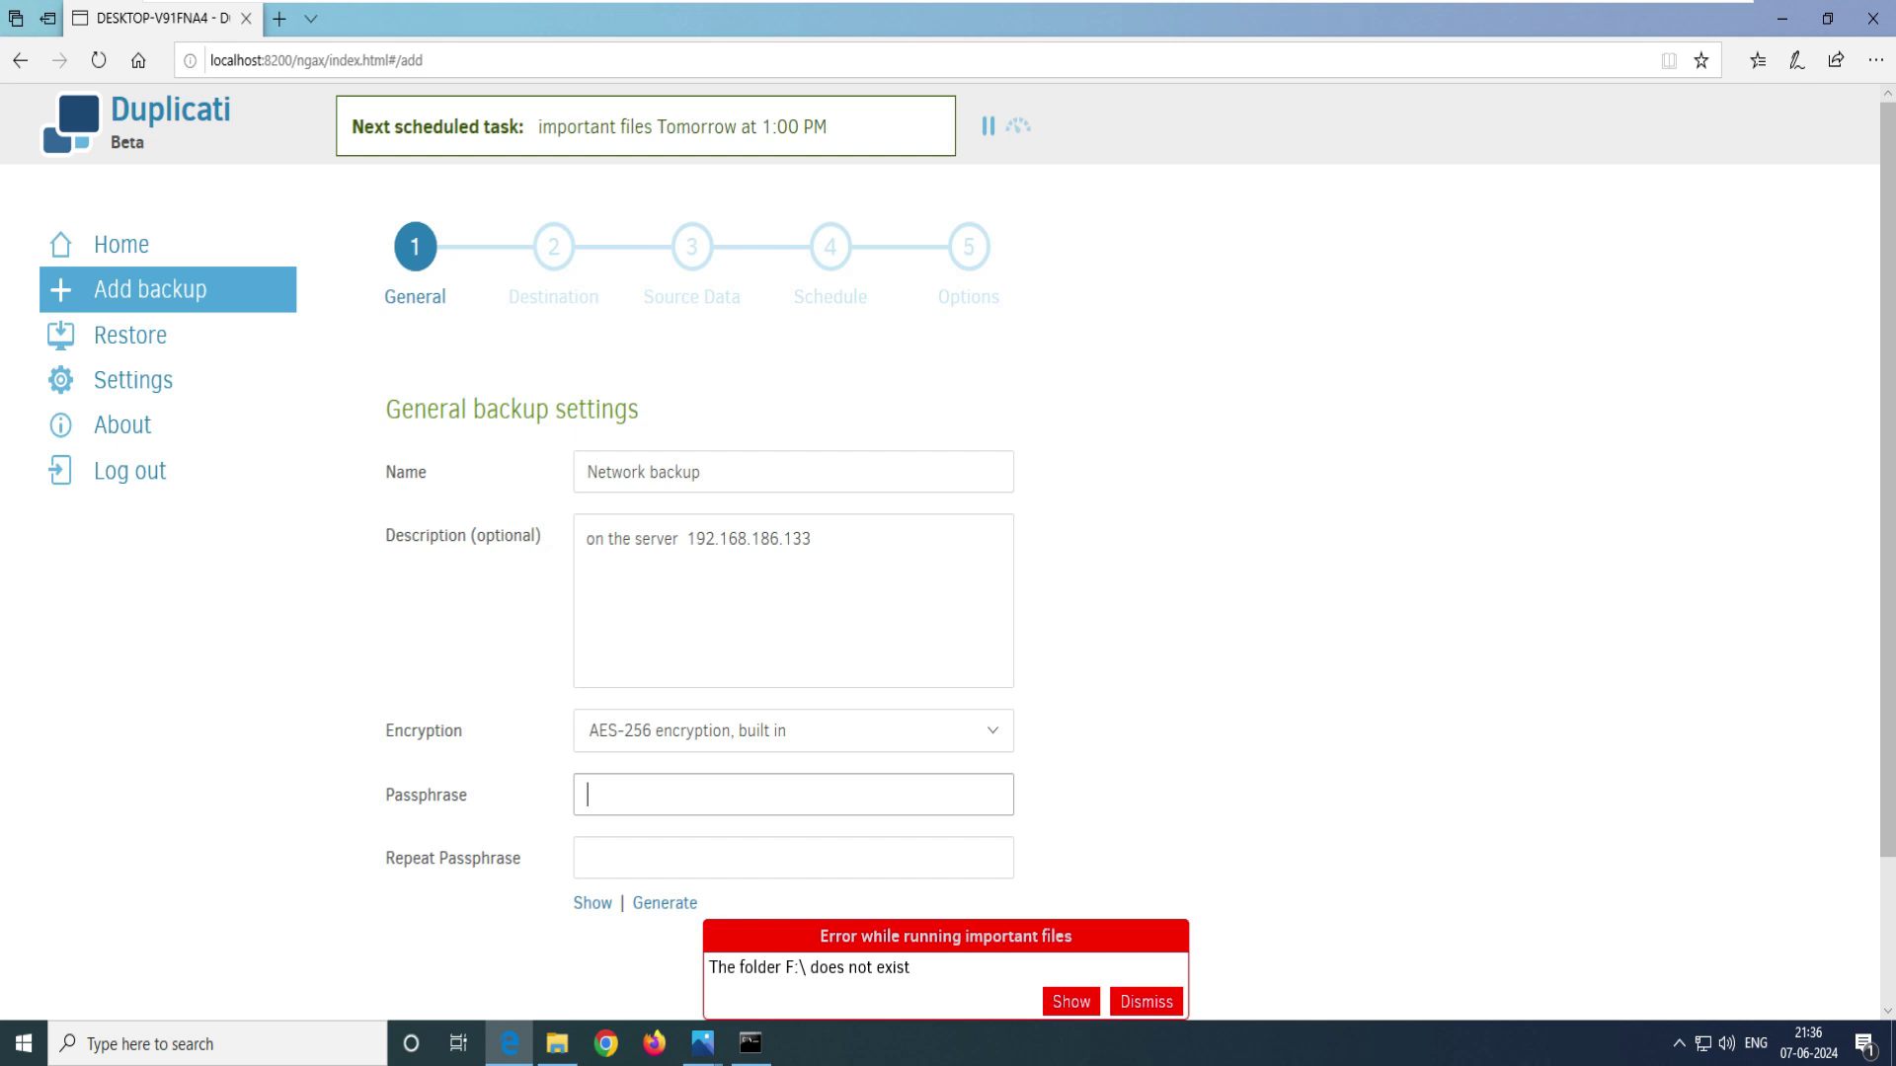
type("••••")
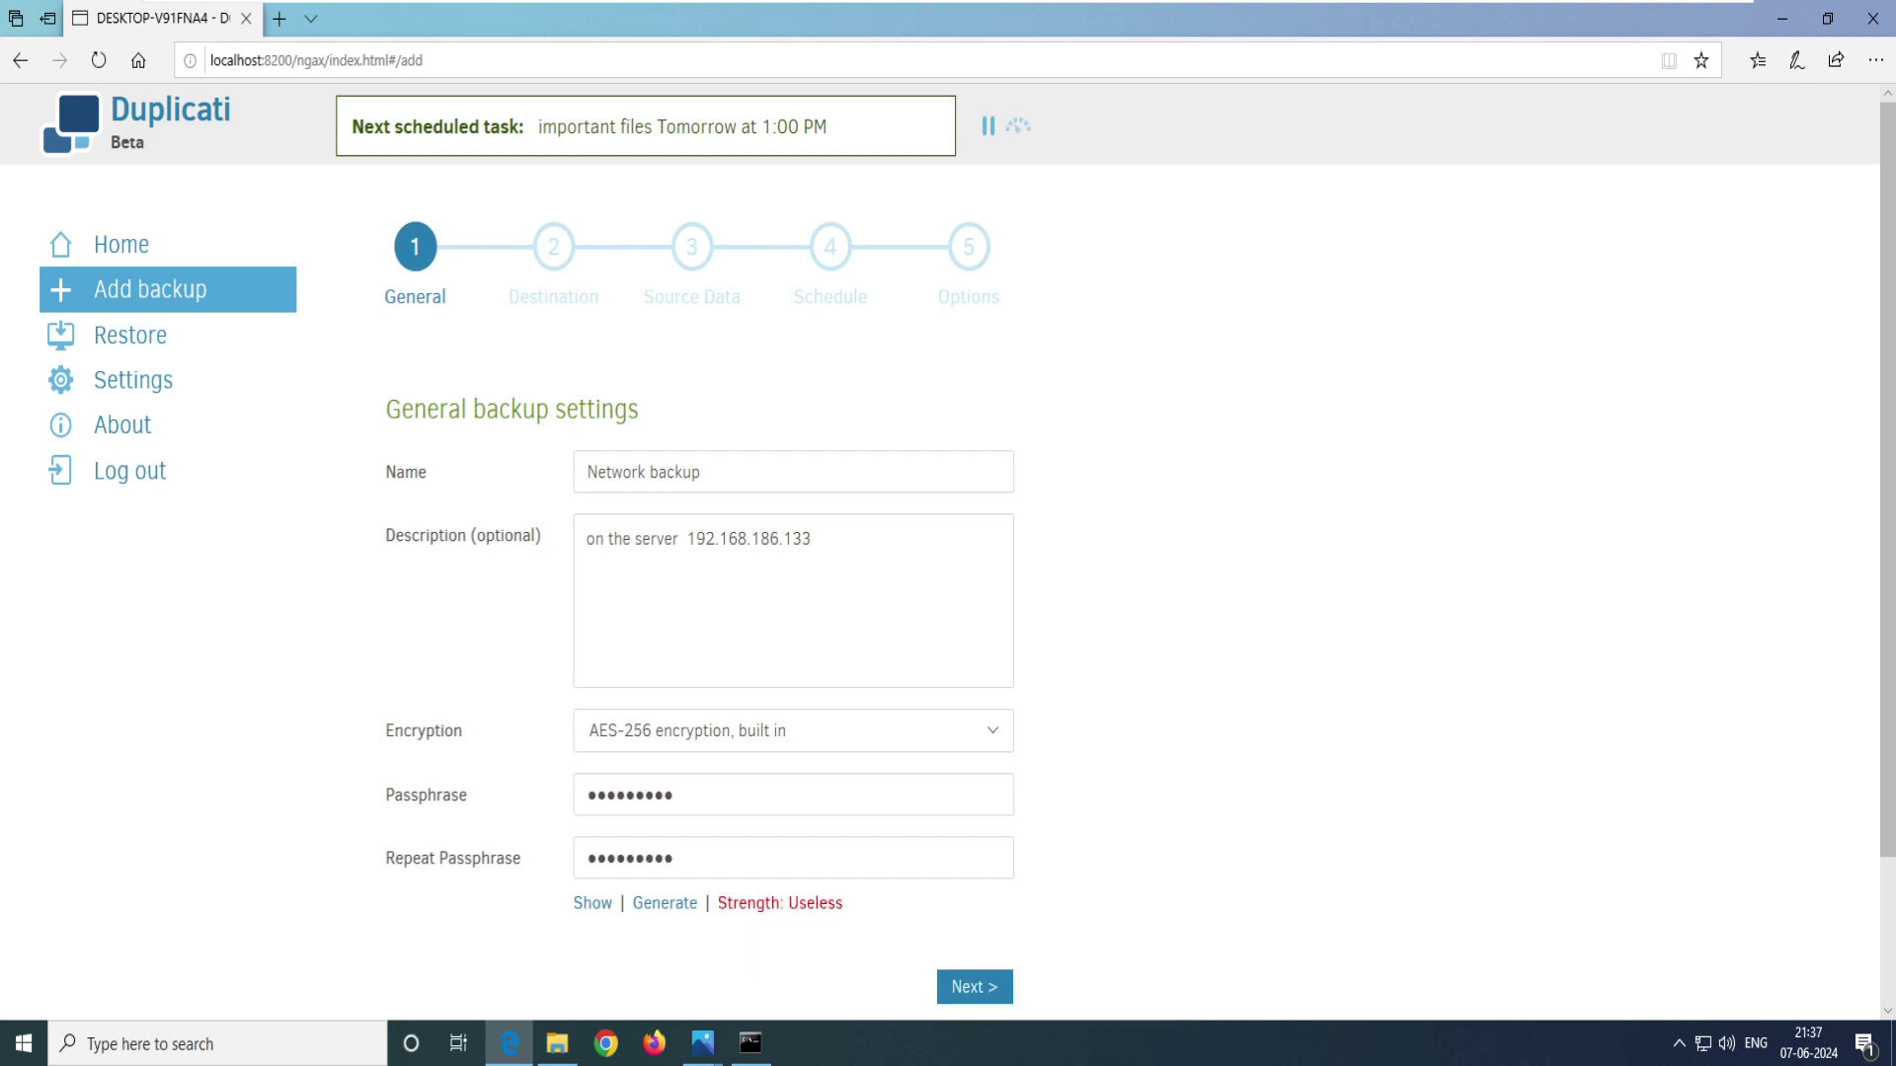
left_click_drag(844, 903, 717, 903)
left_click(717, 902)
left_click_drag(844, 903, 717, 902)
left_click(717, 902)
left_click_drag(844, 902, 728, 902)
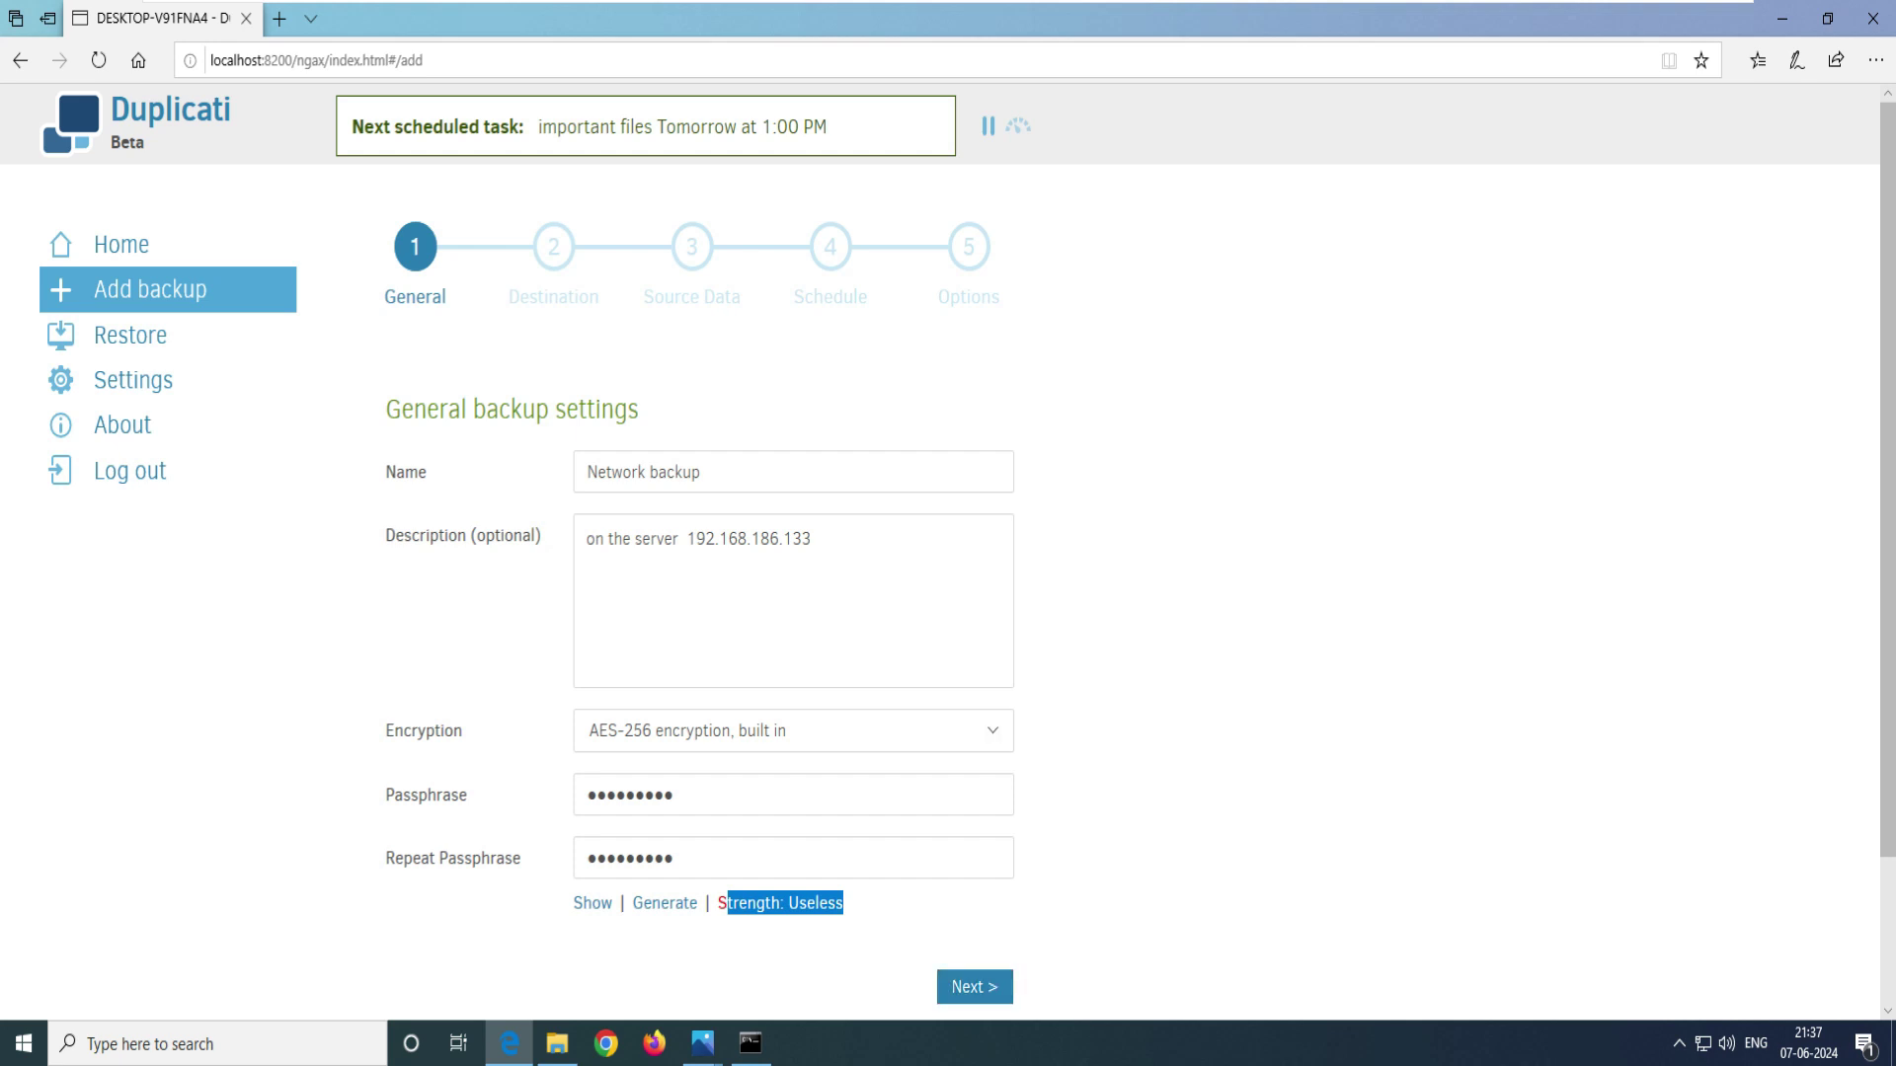
double_click(423, 731)
left_click(424, 731)
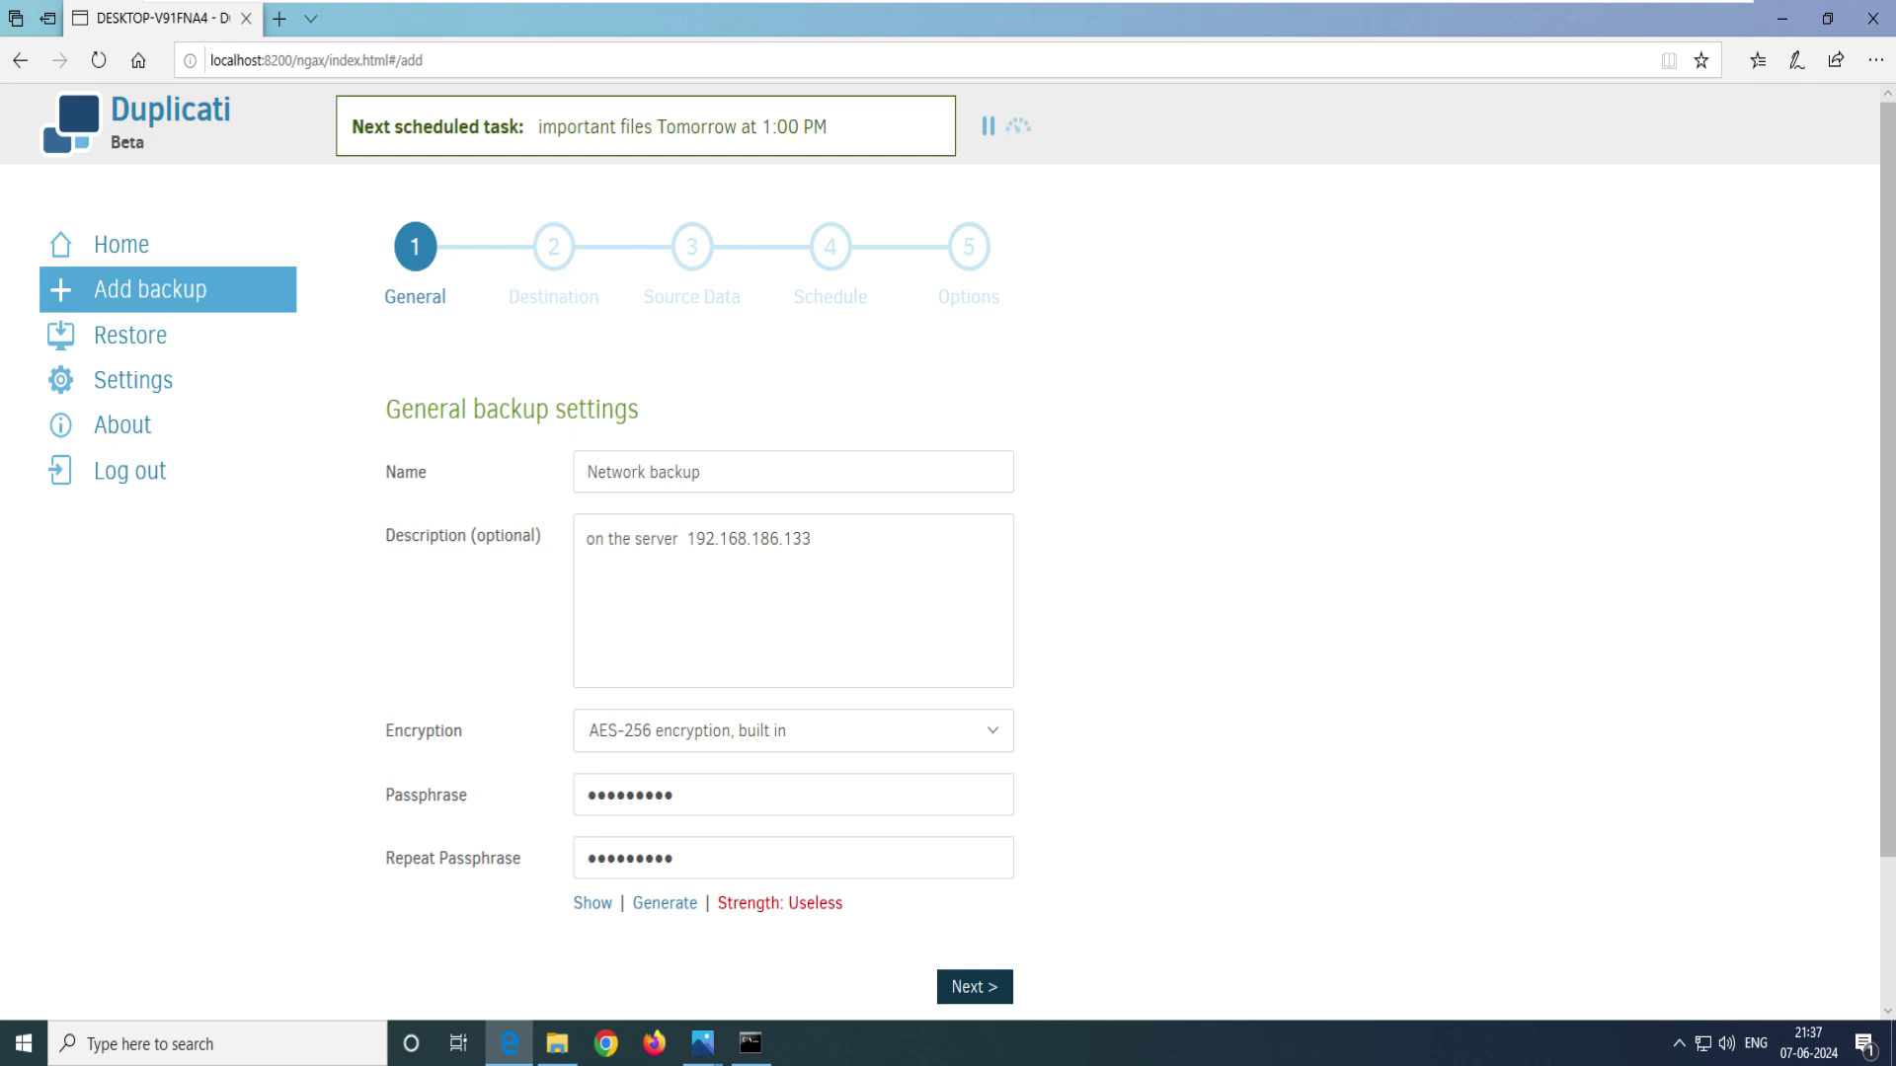
left_click(974, 986)
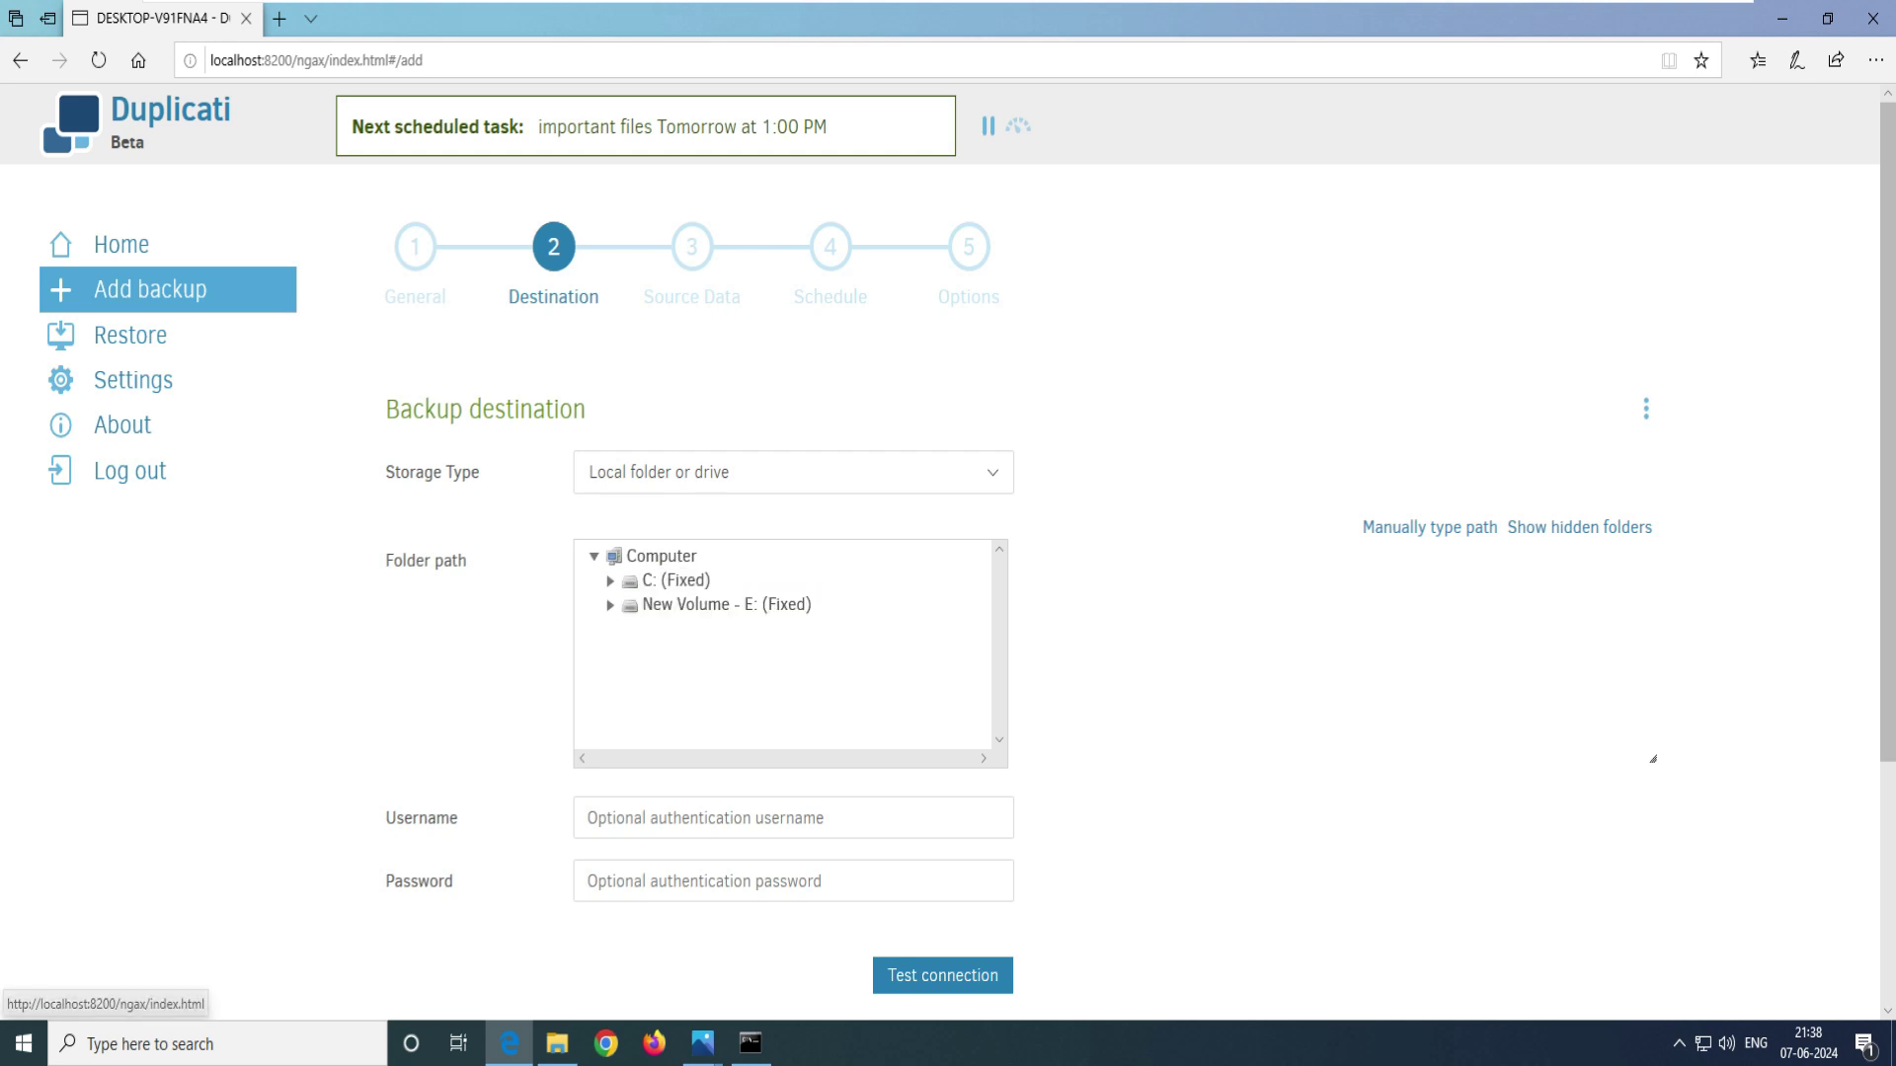
- Set the destination folder path to the \\192.168.186.133\Backup data share, copied from File Explorer
left_click(1430, 528)
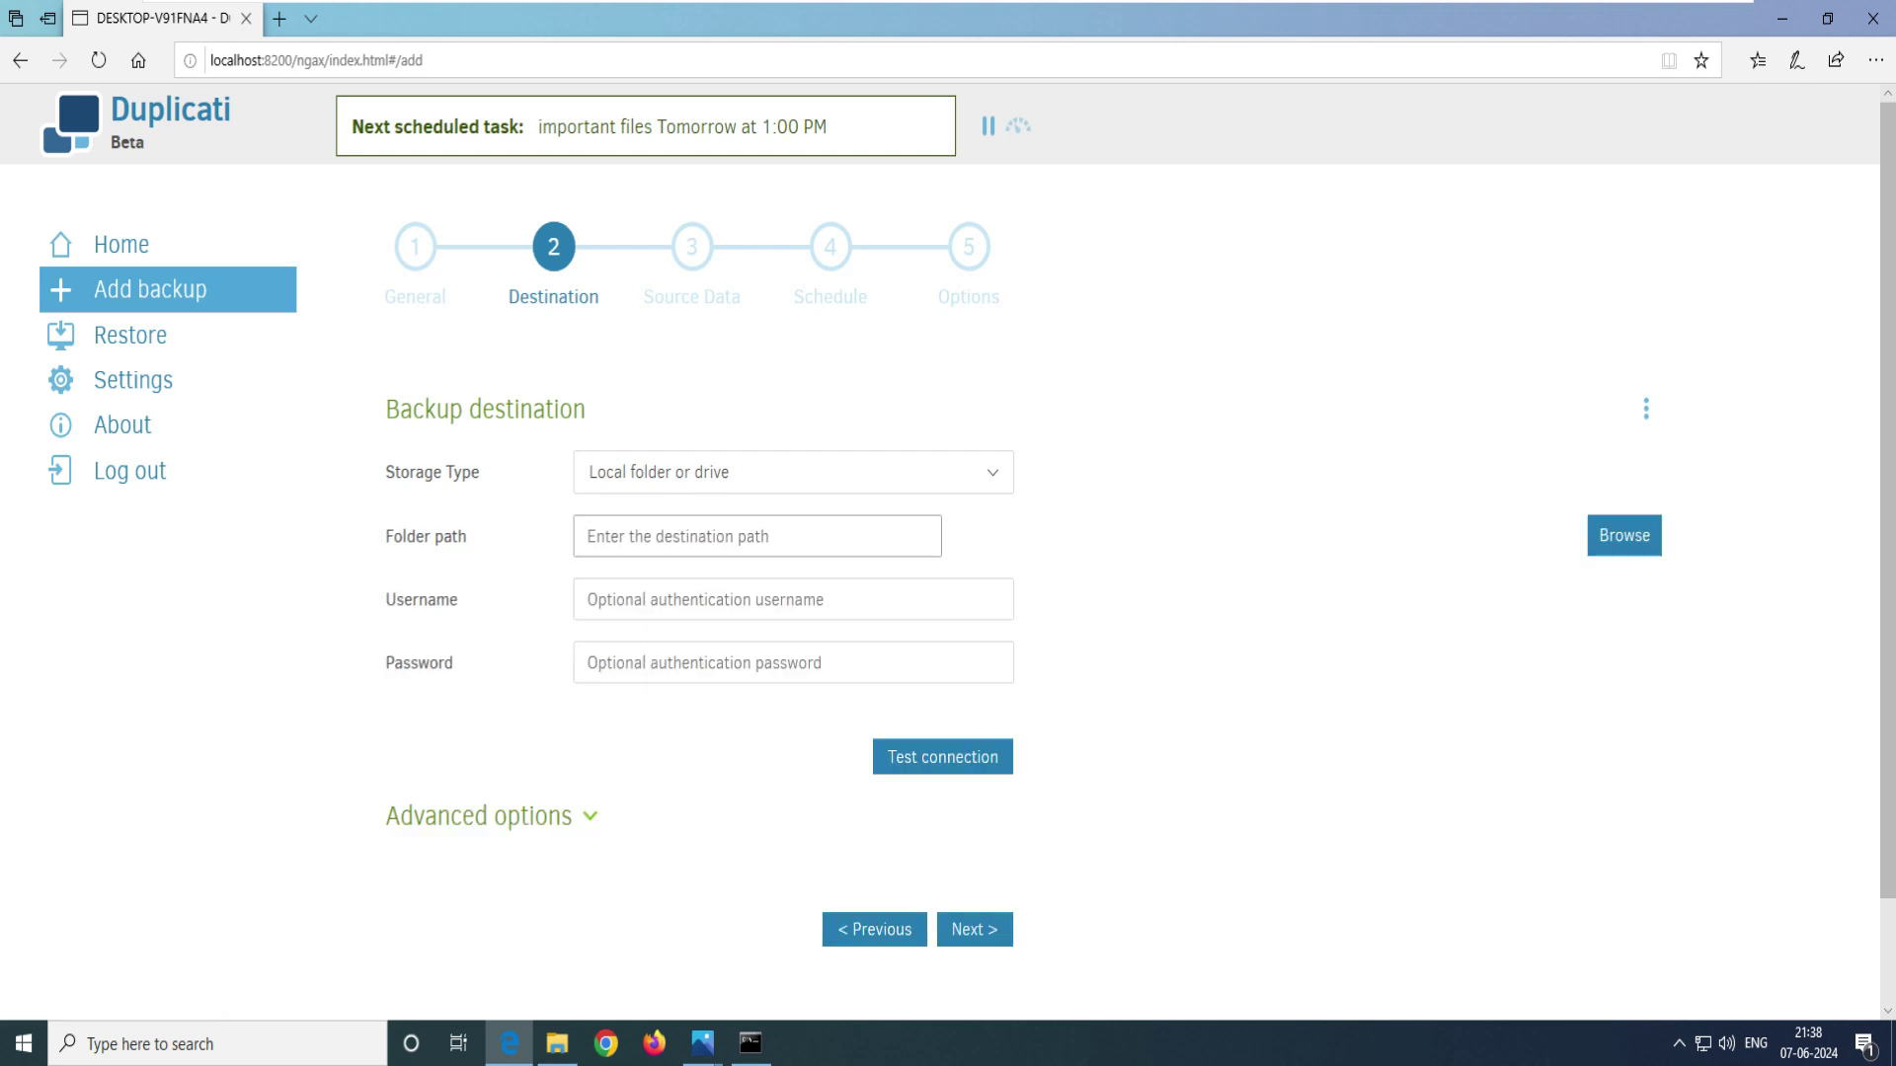
left_click(557, 1043)
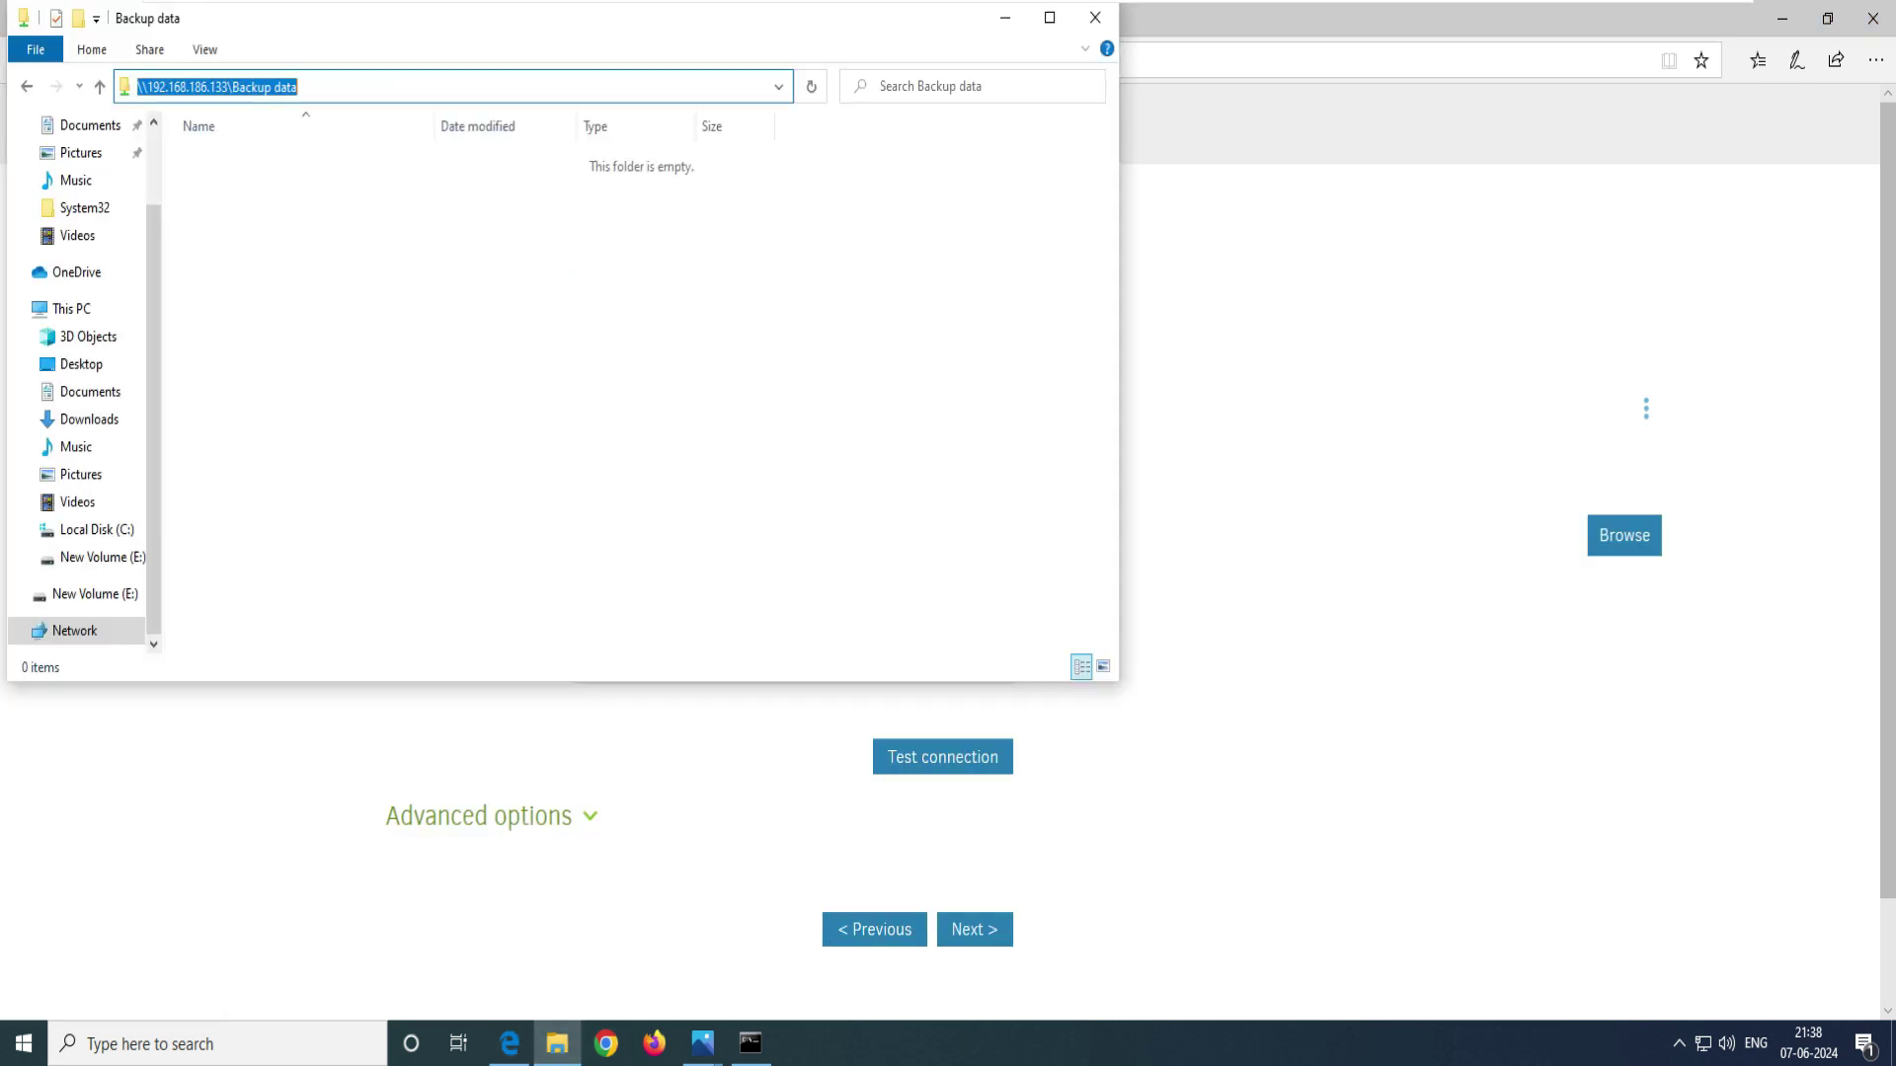
right_click(243, 86)
left_click(287, 158)
key("alt+Tab")
right_click(637, 533)
left_click(661, 548)
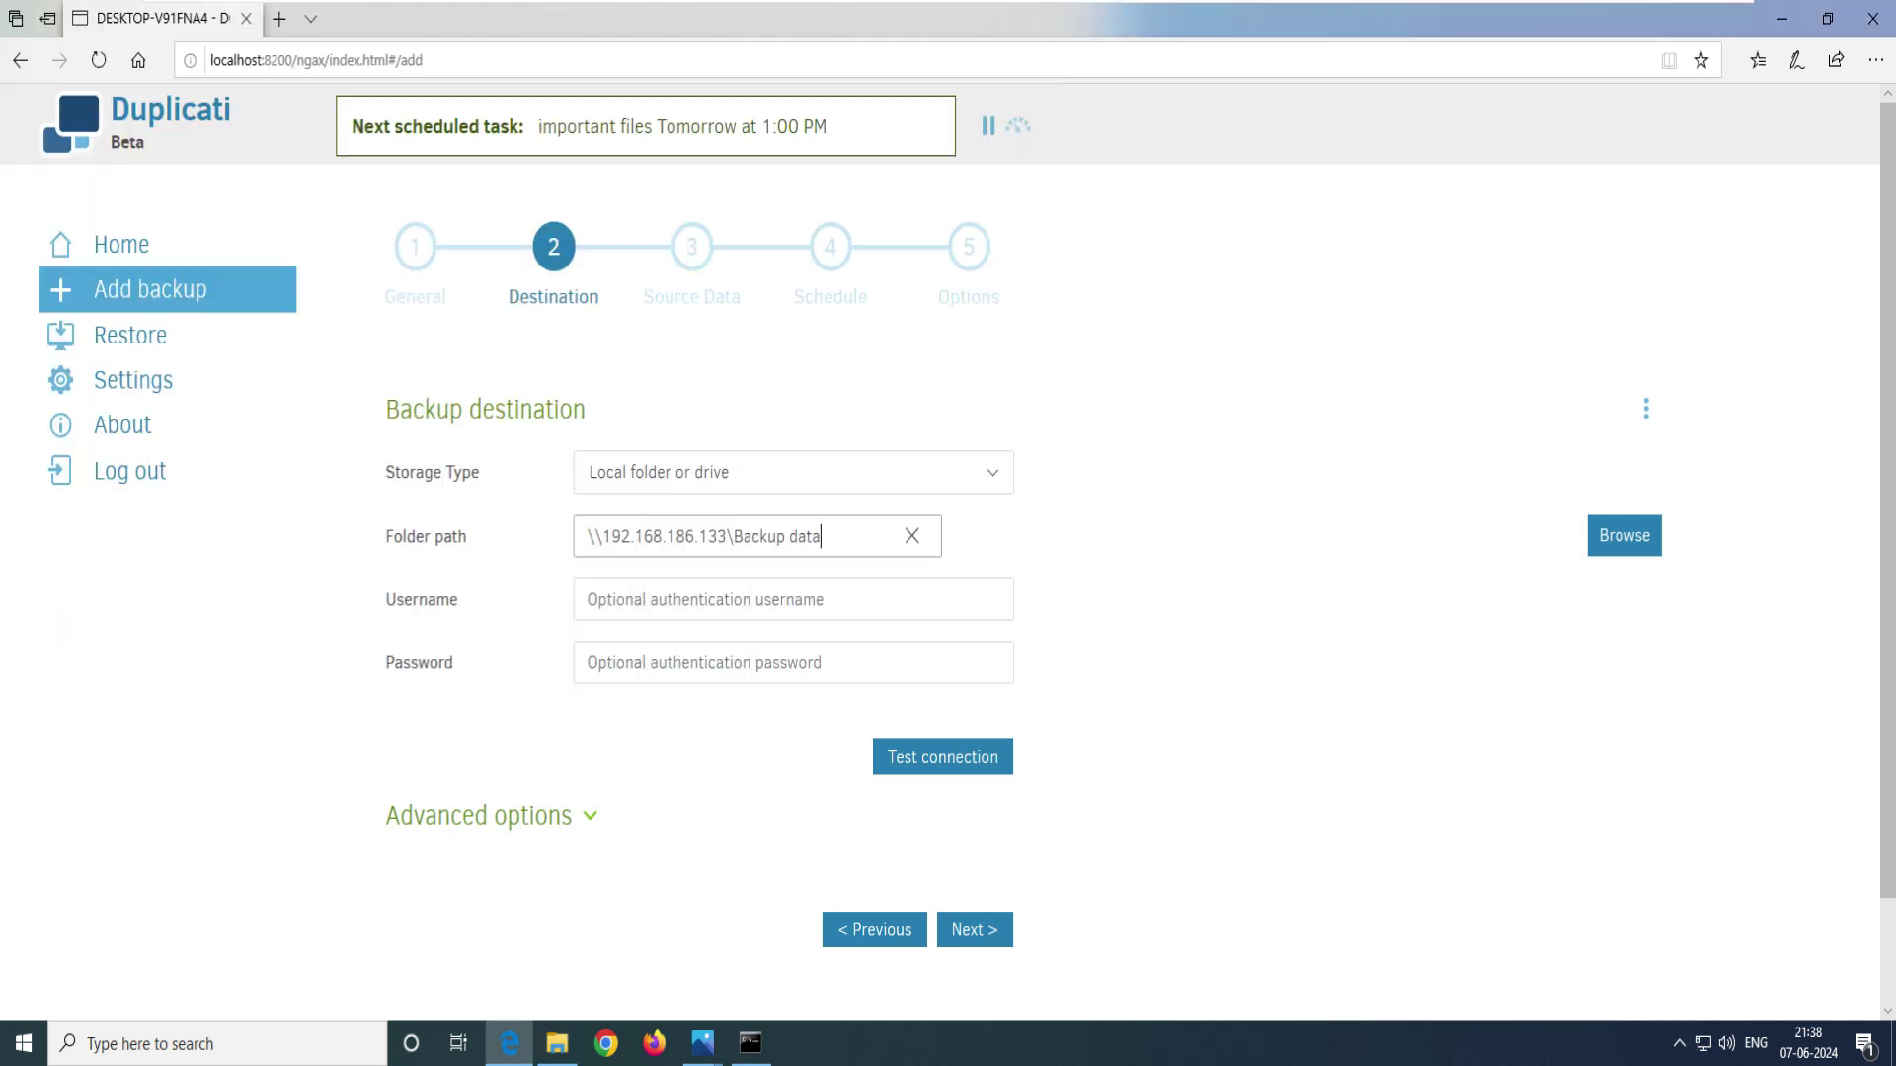
- Enter the server account's username and password and confirm the connection test succeeds
left_click(589, 600)
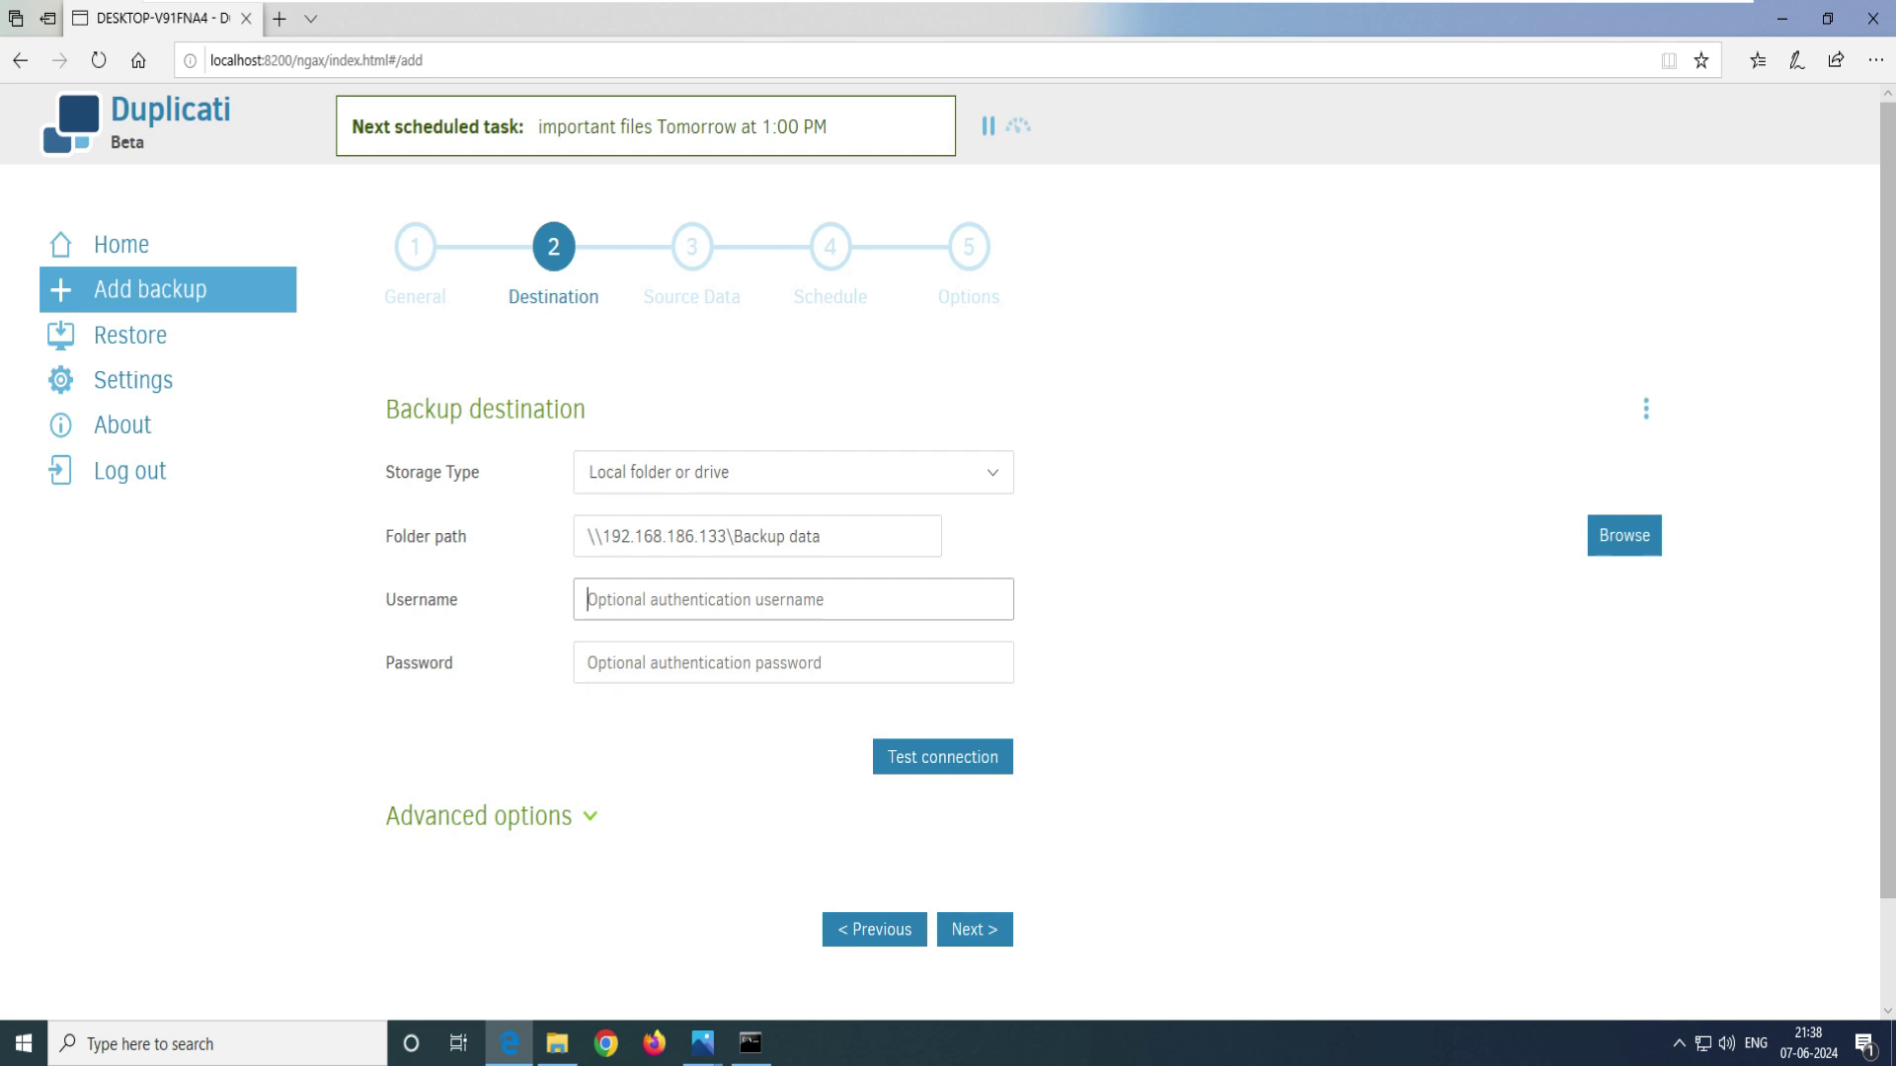
type("backup")
key("Tab")
type("backup123")
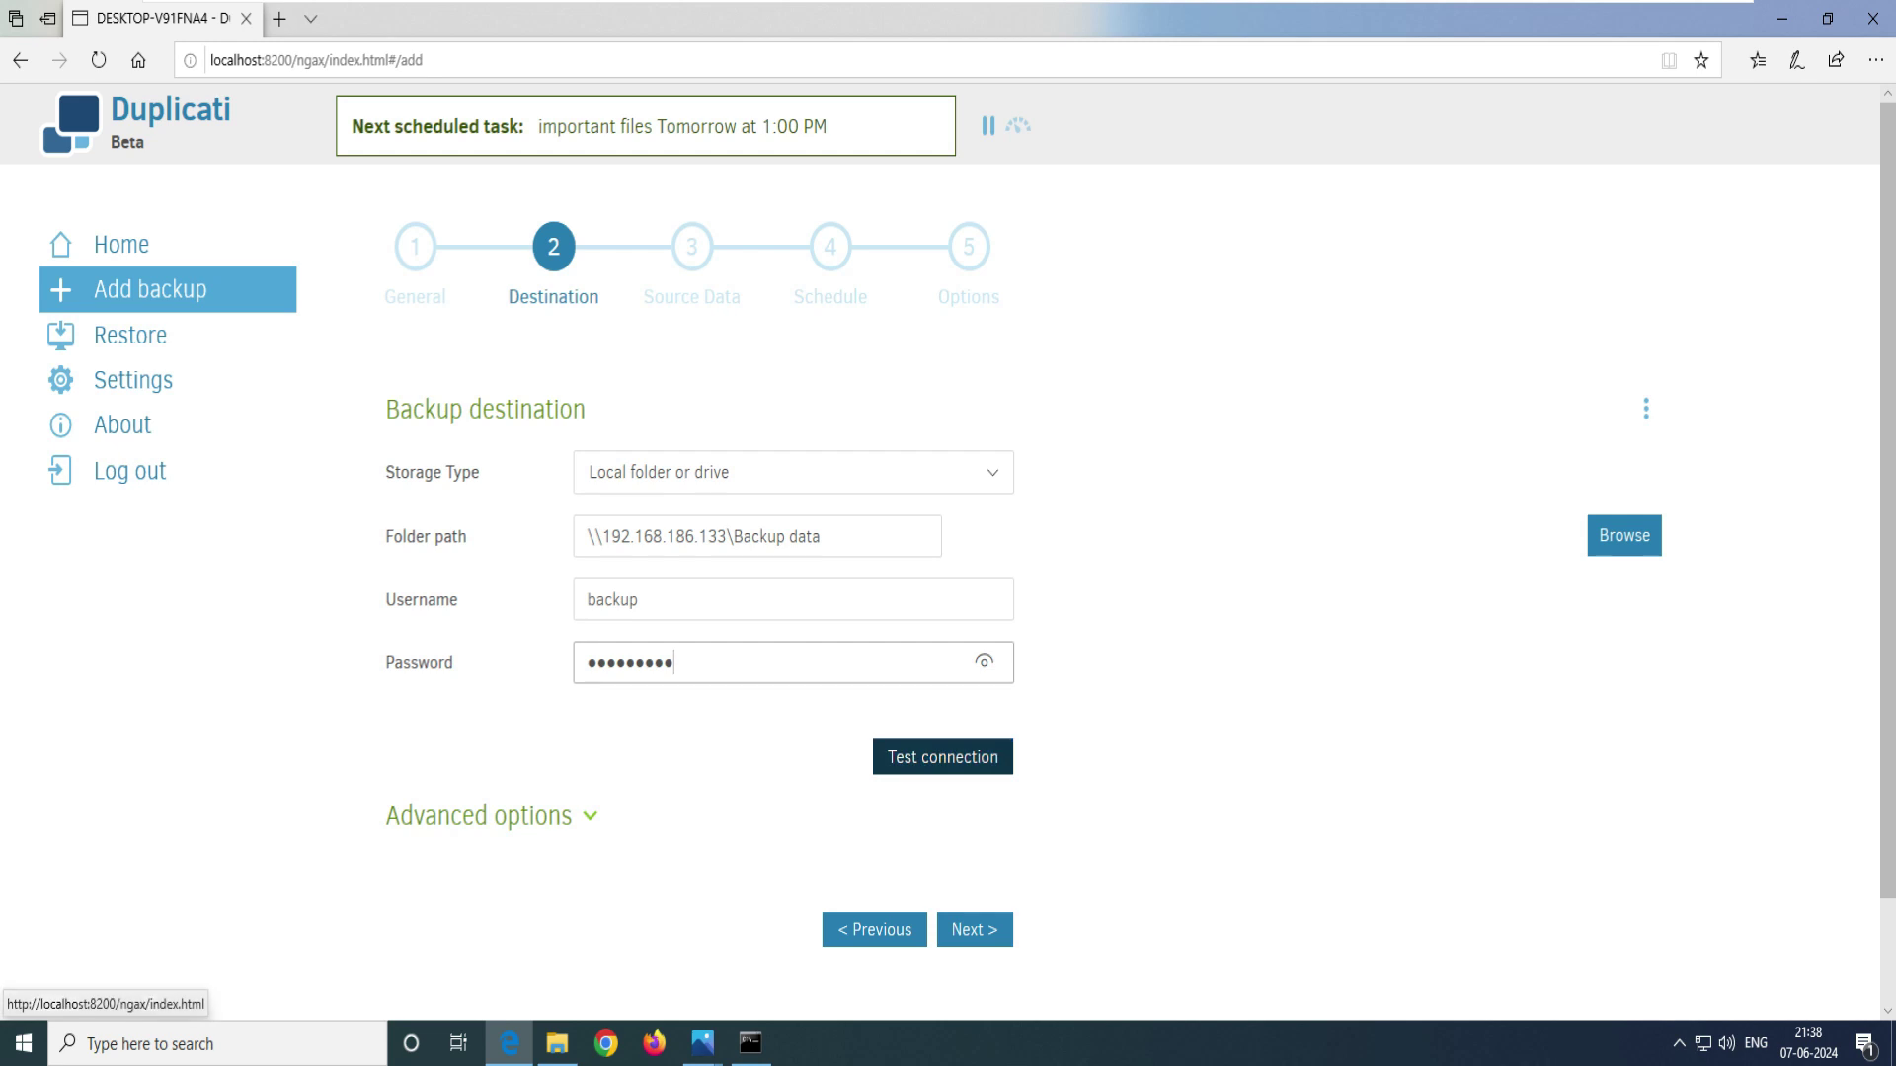
left_click(943, 757)
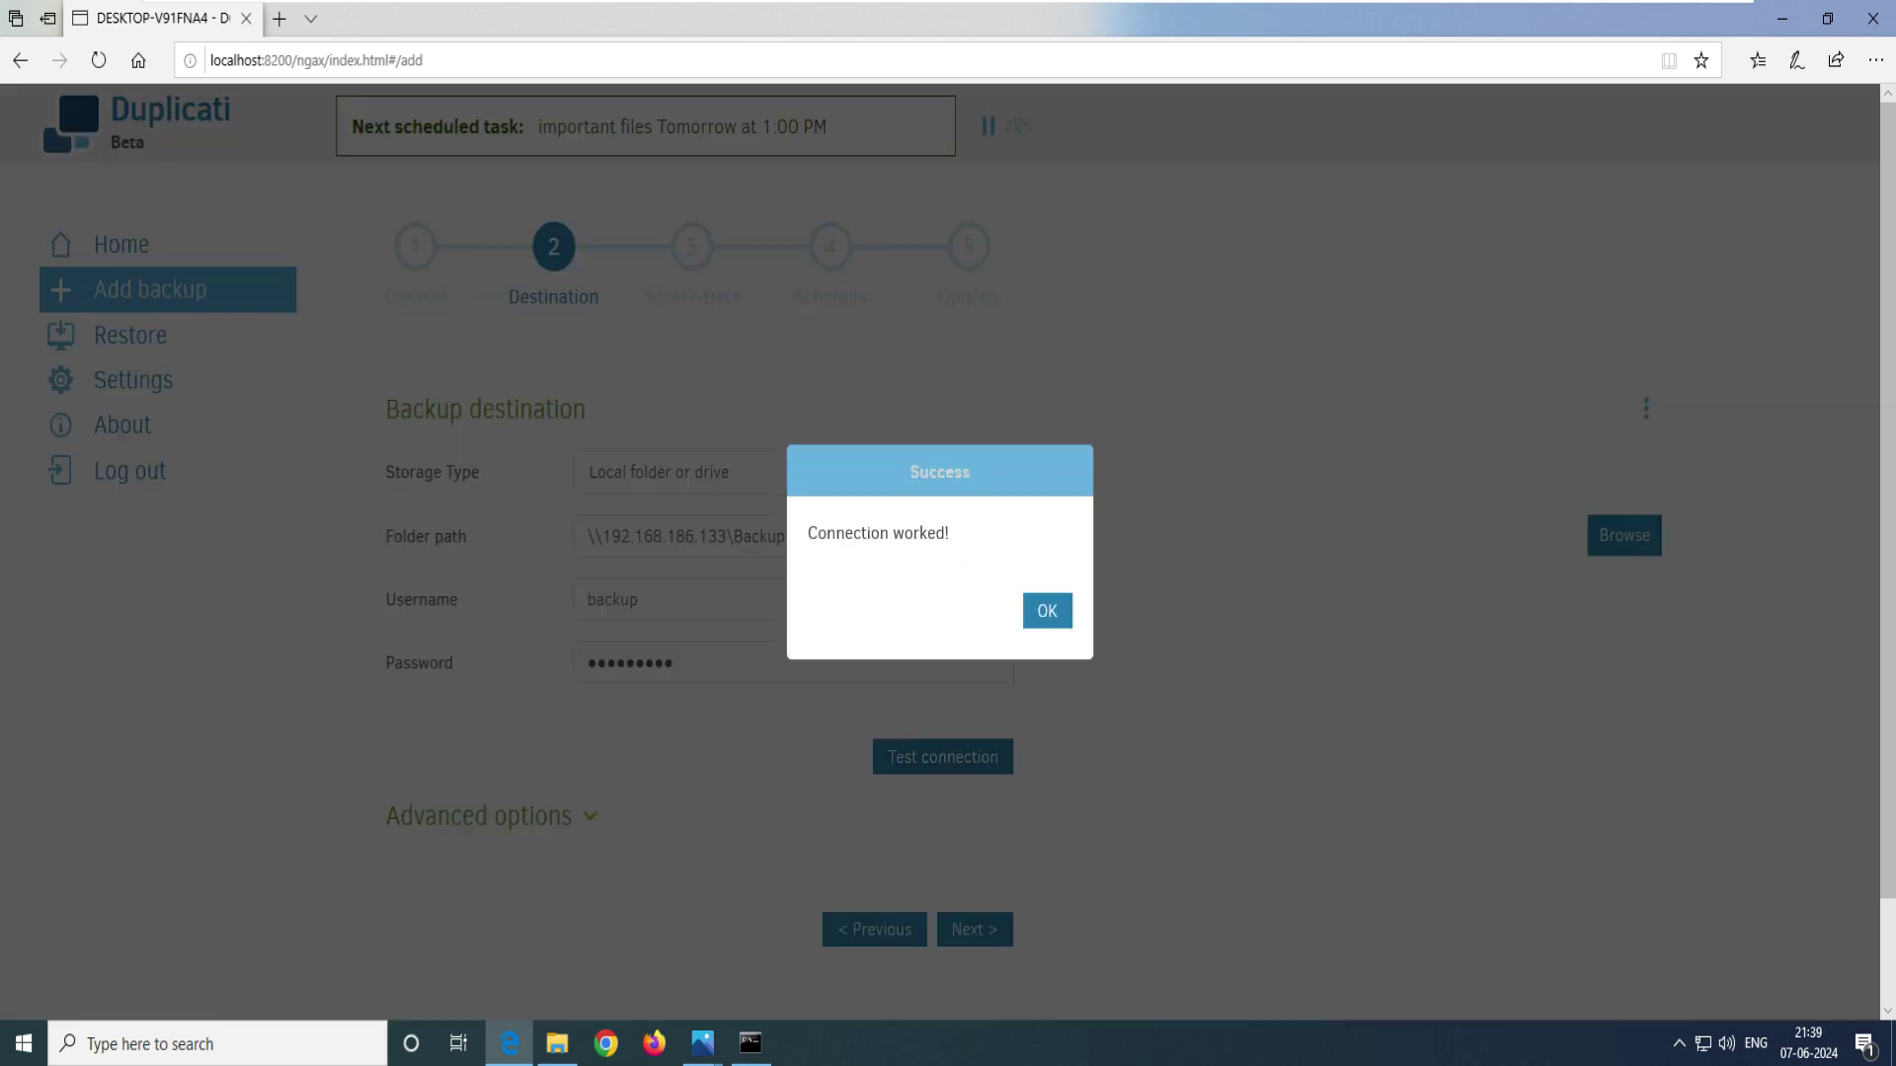
triple_click(879, 533)
left_click(878, 534)
left_click_drag(952, 533, 807, 533)
left_click(879, 533)
triple_click(879, 533)
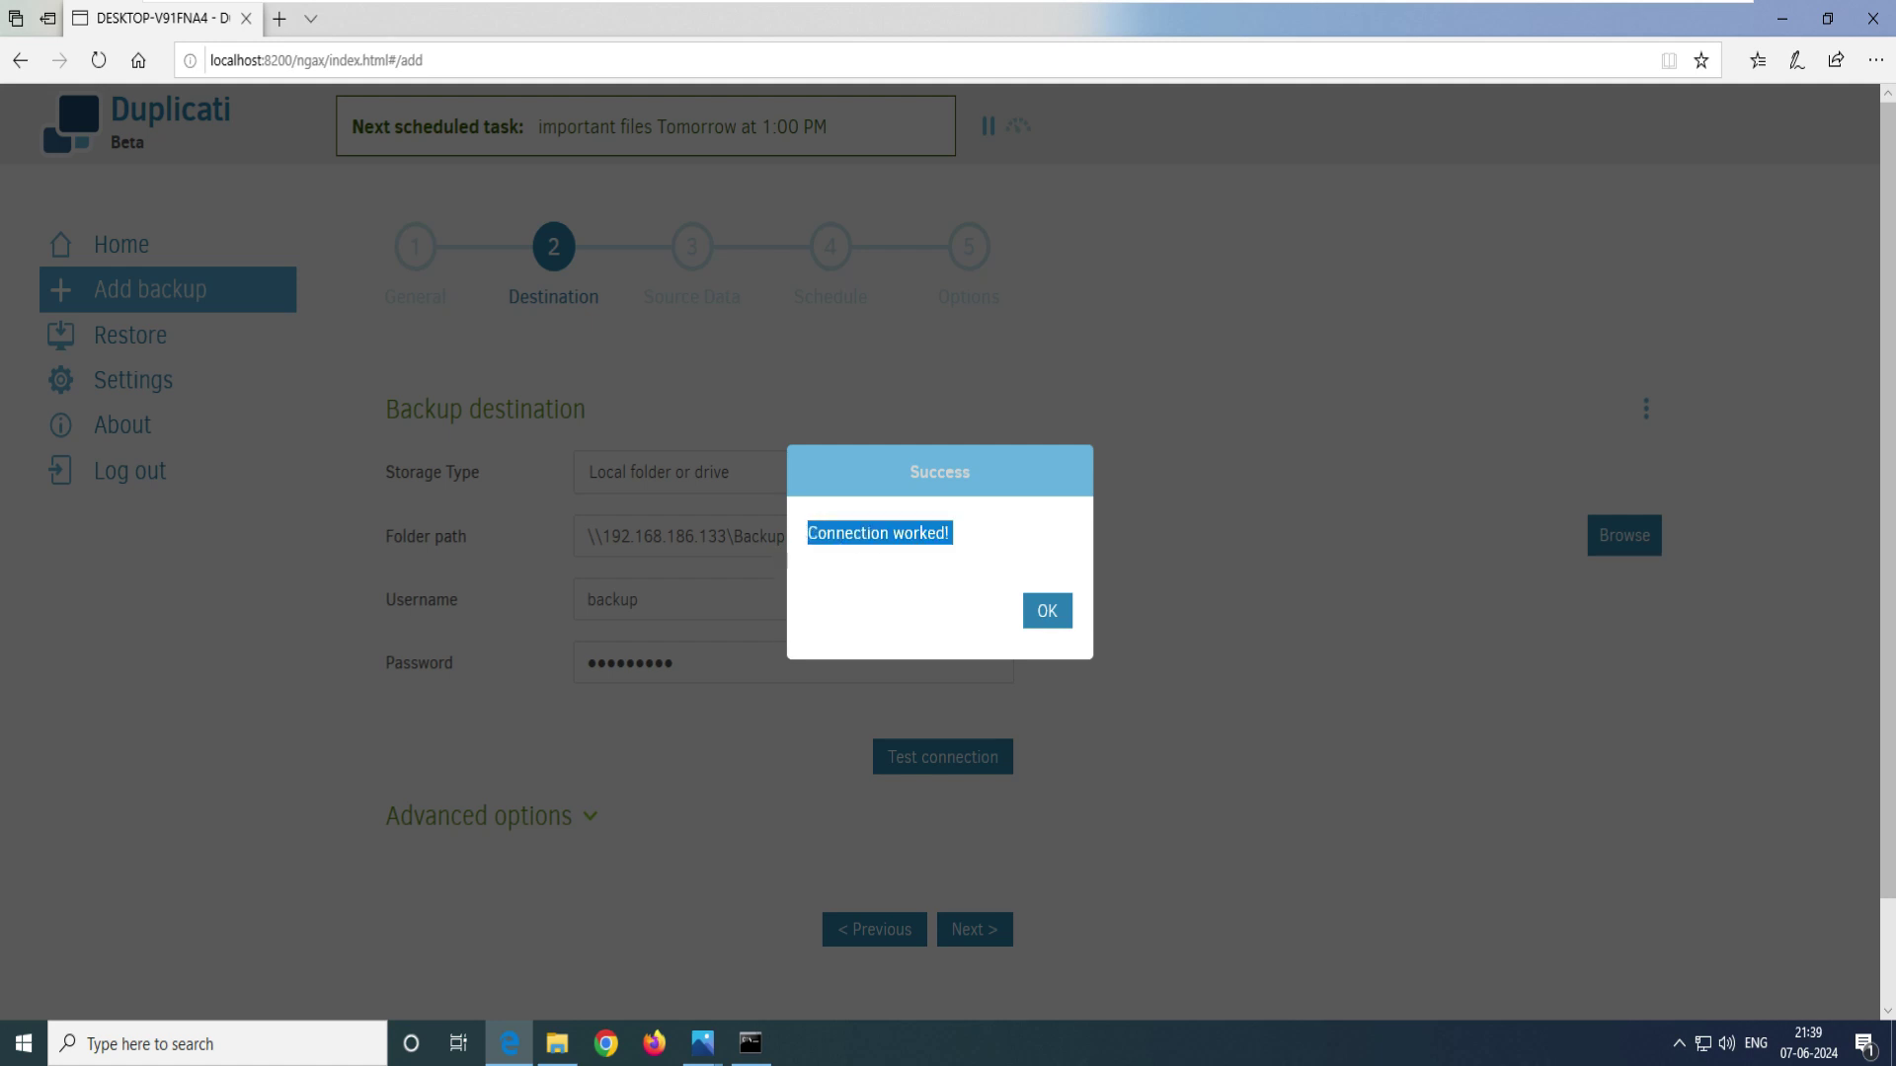
left_click(1046, 610)
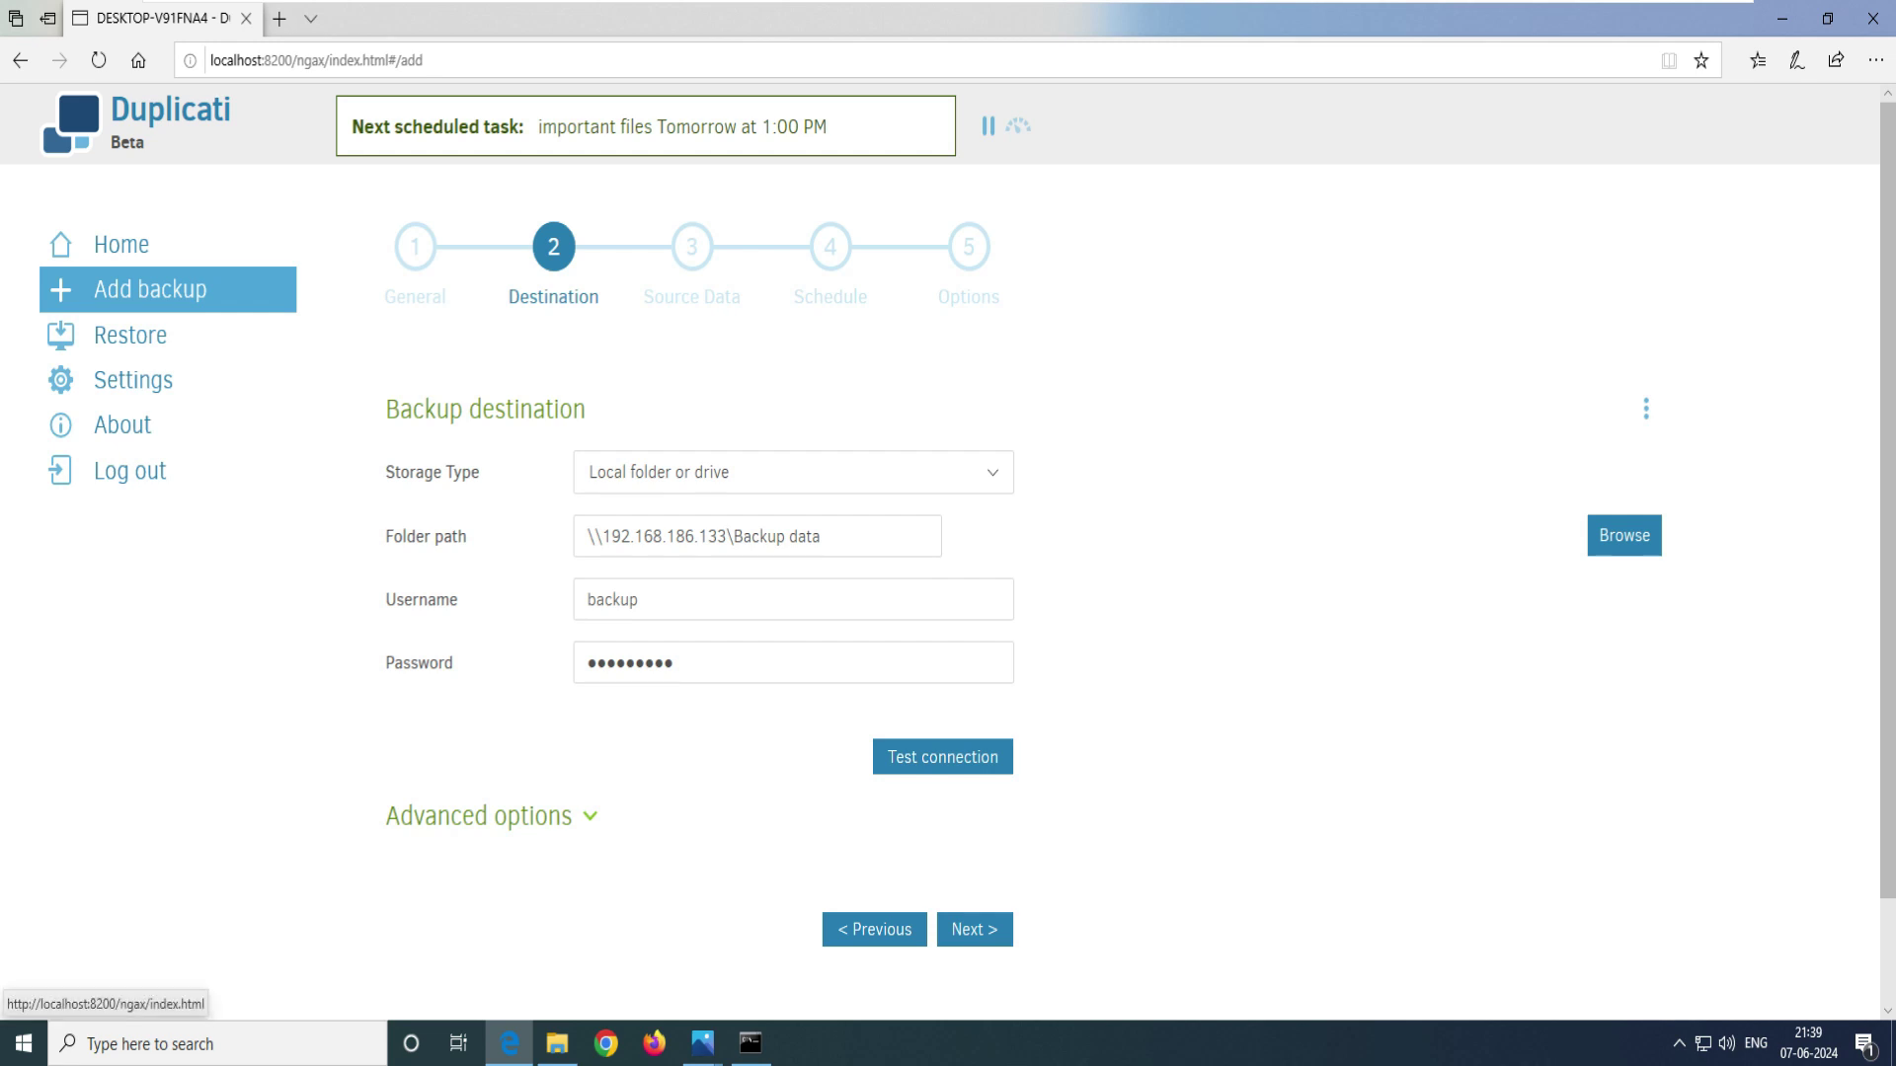
- Expand the advanced destination options and bring up their list
left_click(479, 816)
scroll(479, 816, "down", 2)
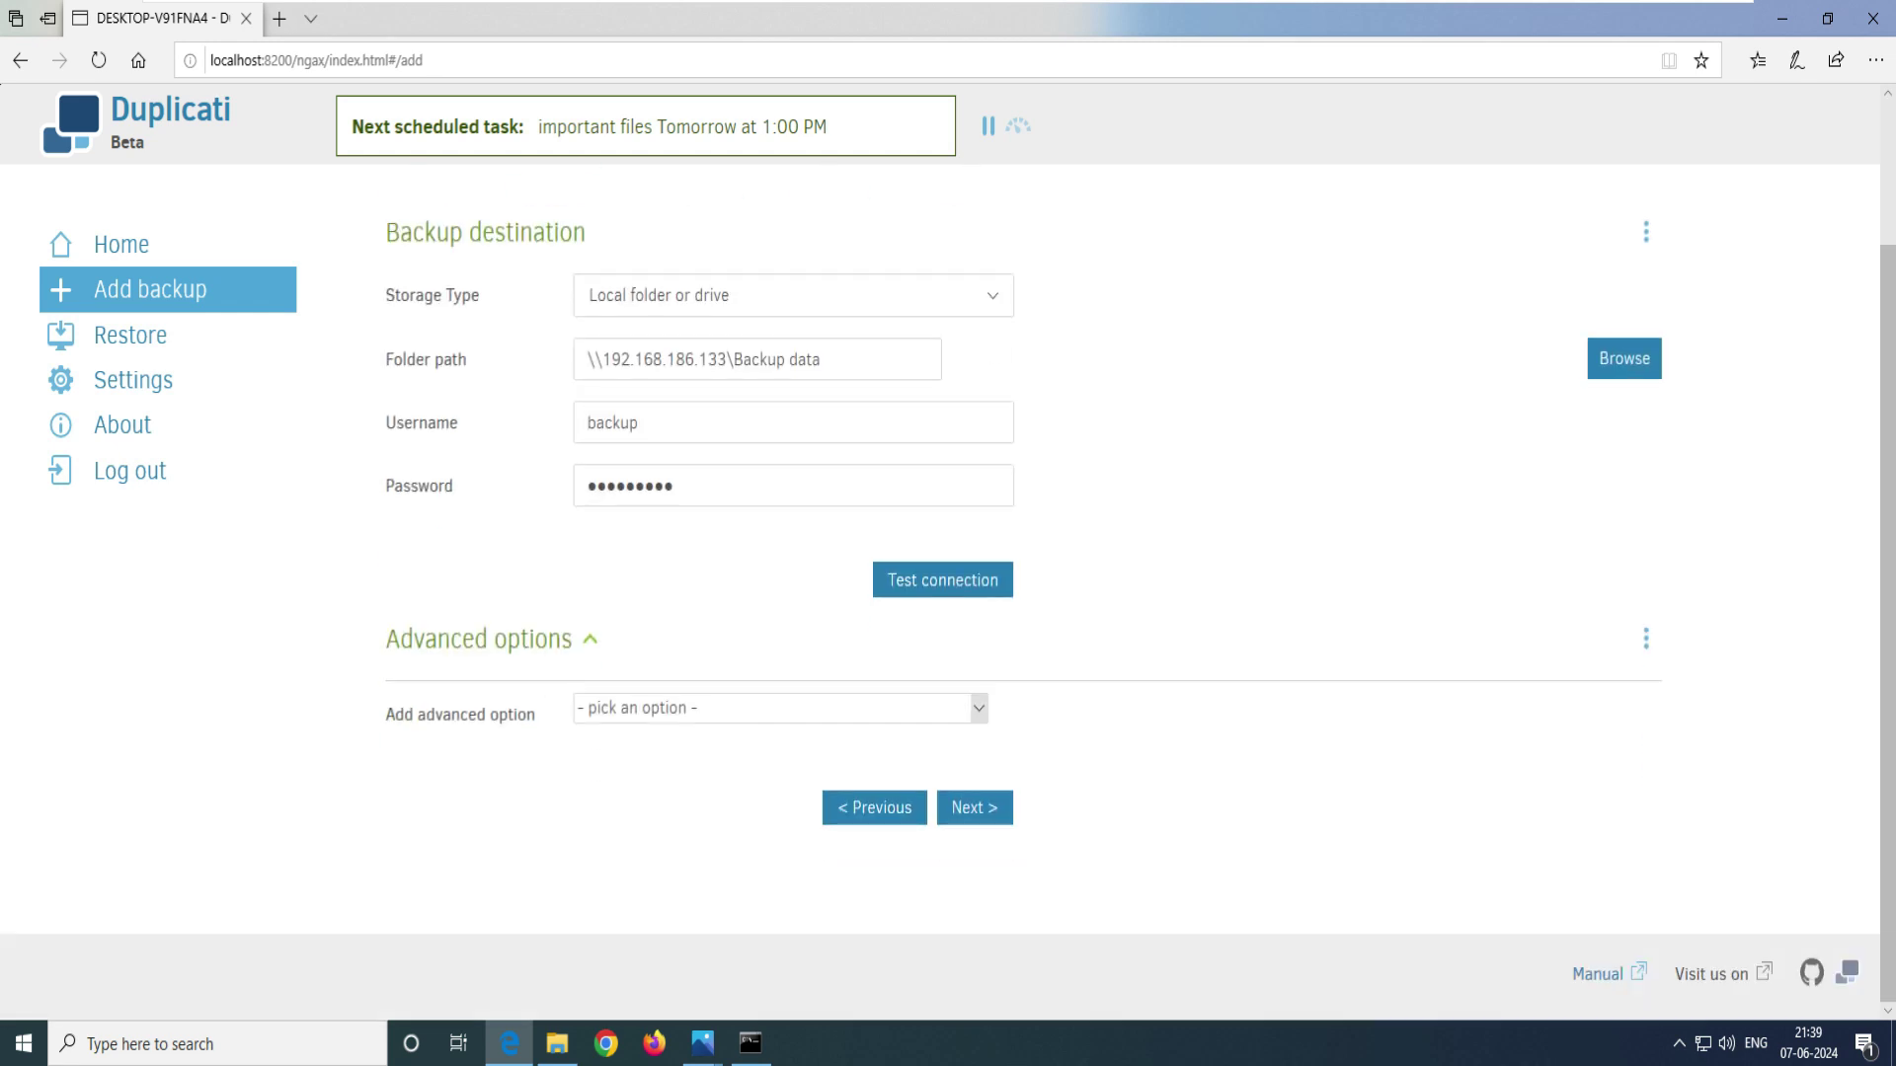
left_click(977, 708)
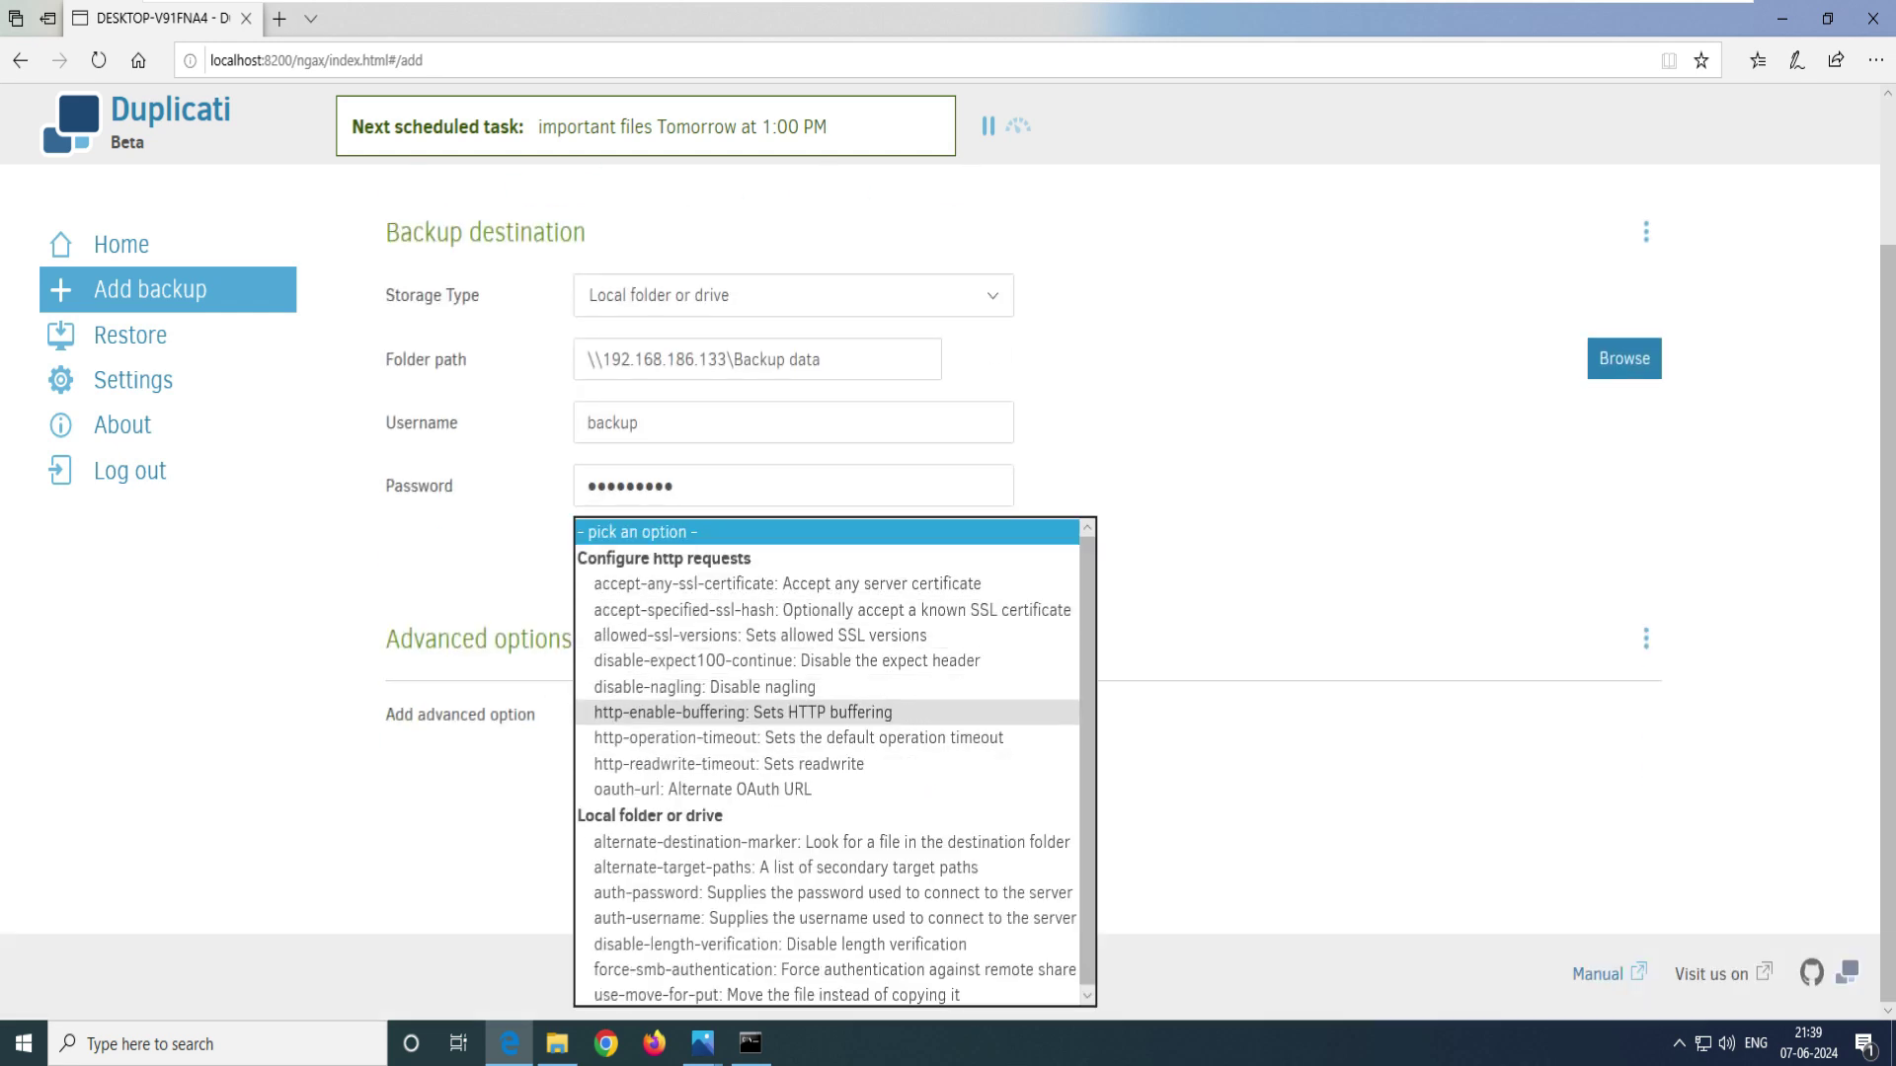
- Select the Desktop's Important files folder as source data and continue to scheduling
key("Escape")
left_click(975, 807)
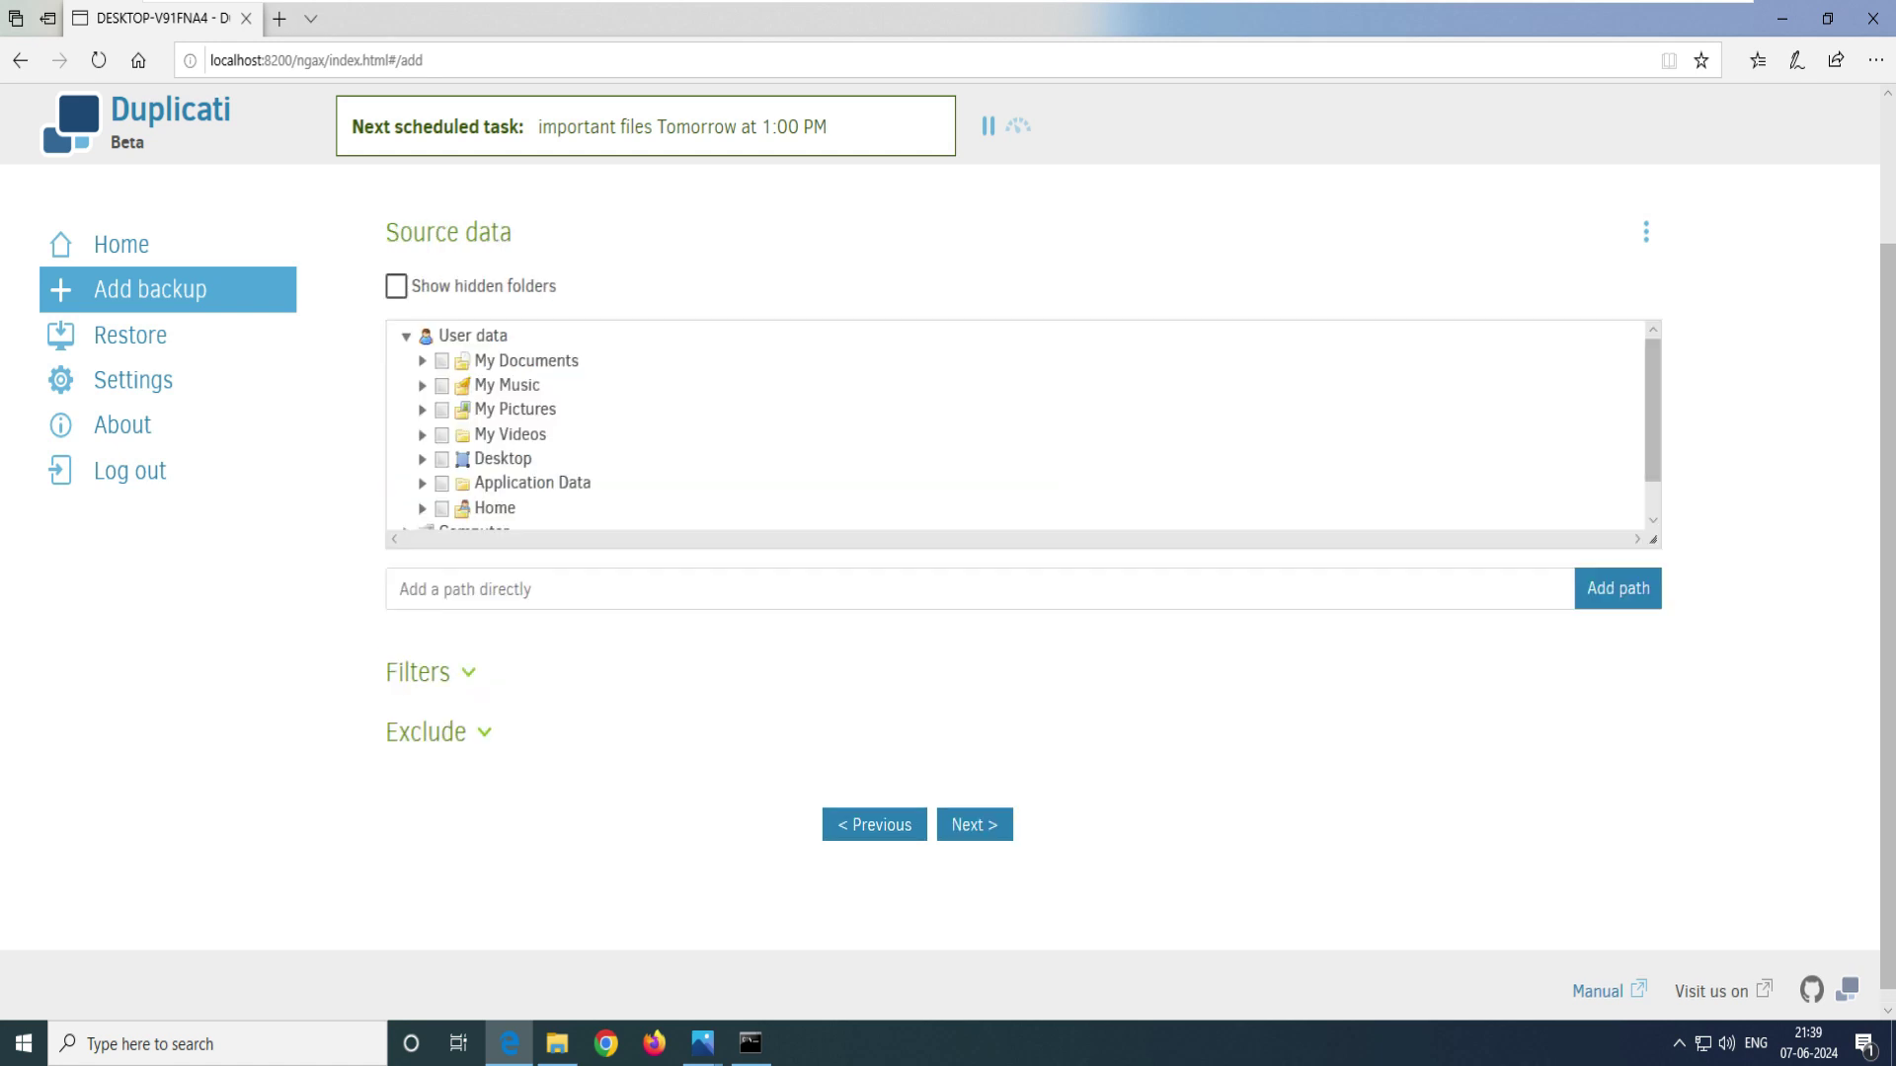
left_click_drag(512, 232, 385, 232)
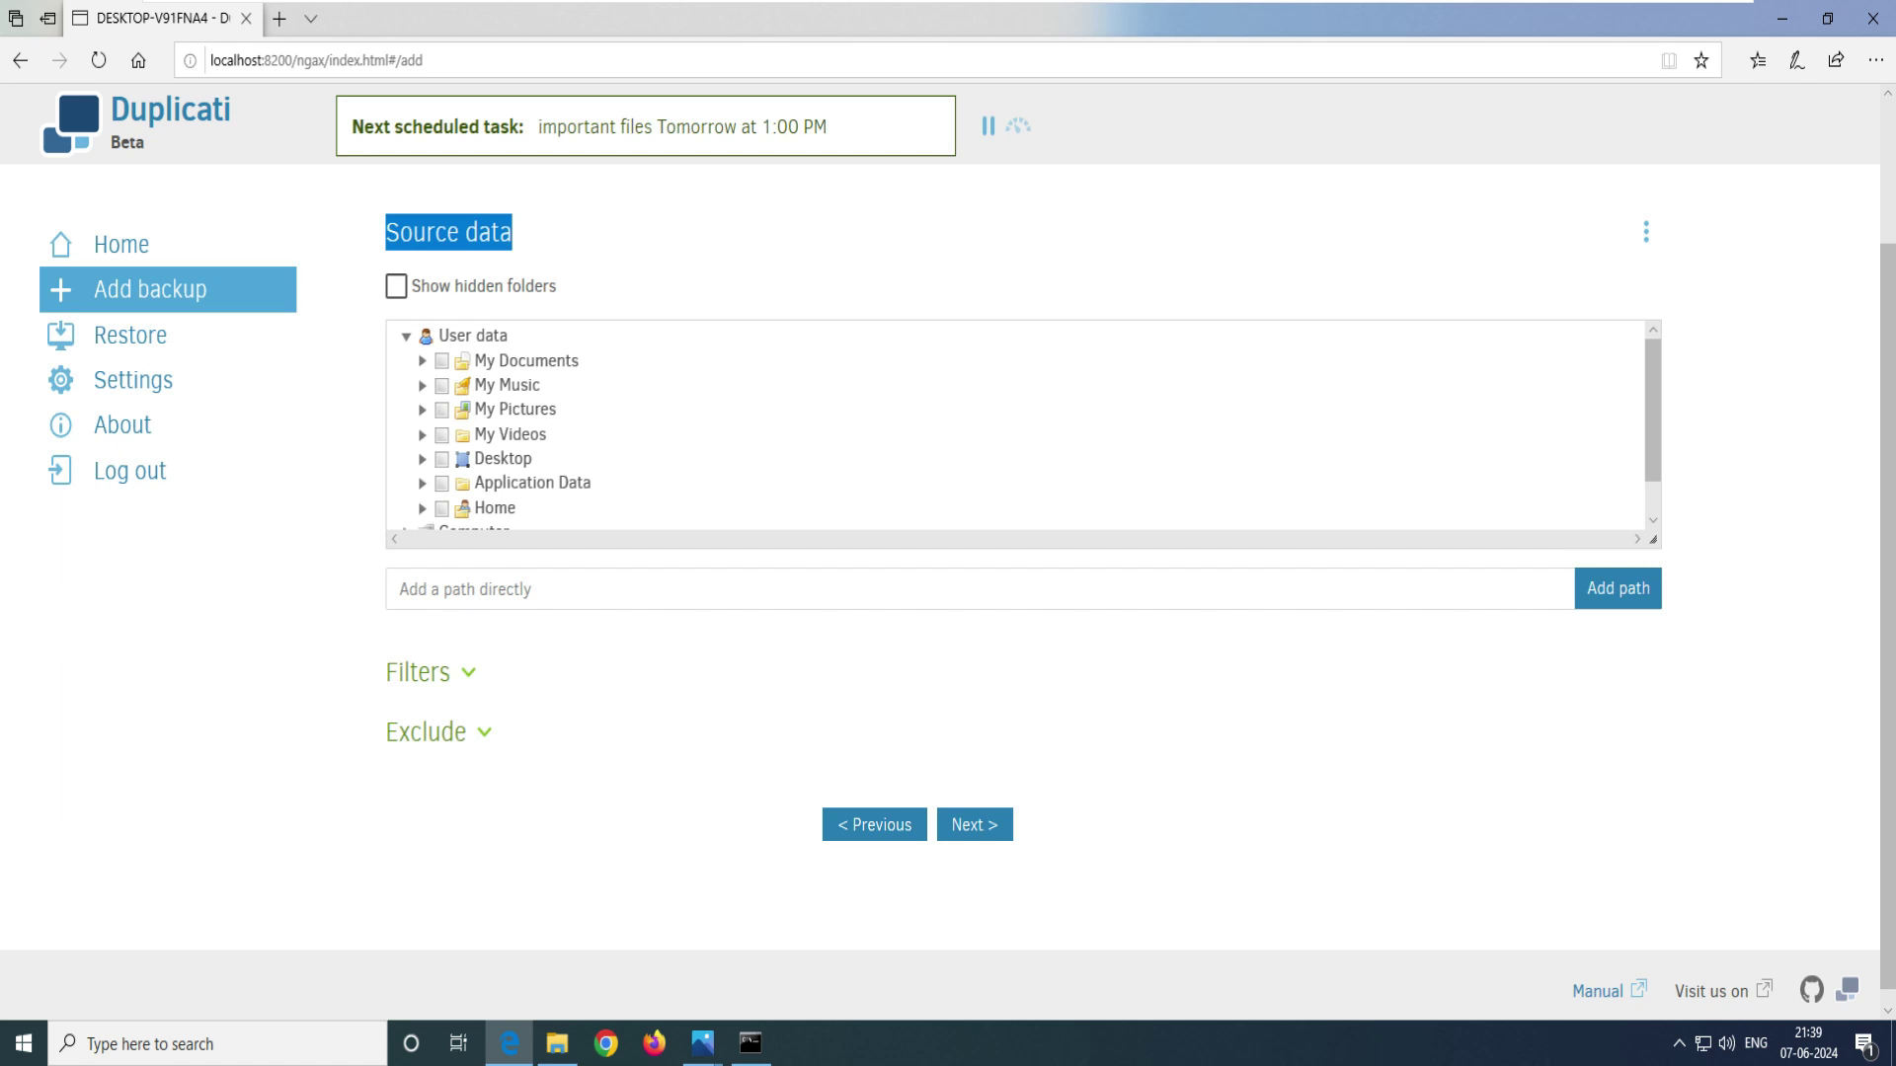
left_click(421, 458)
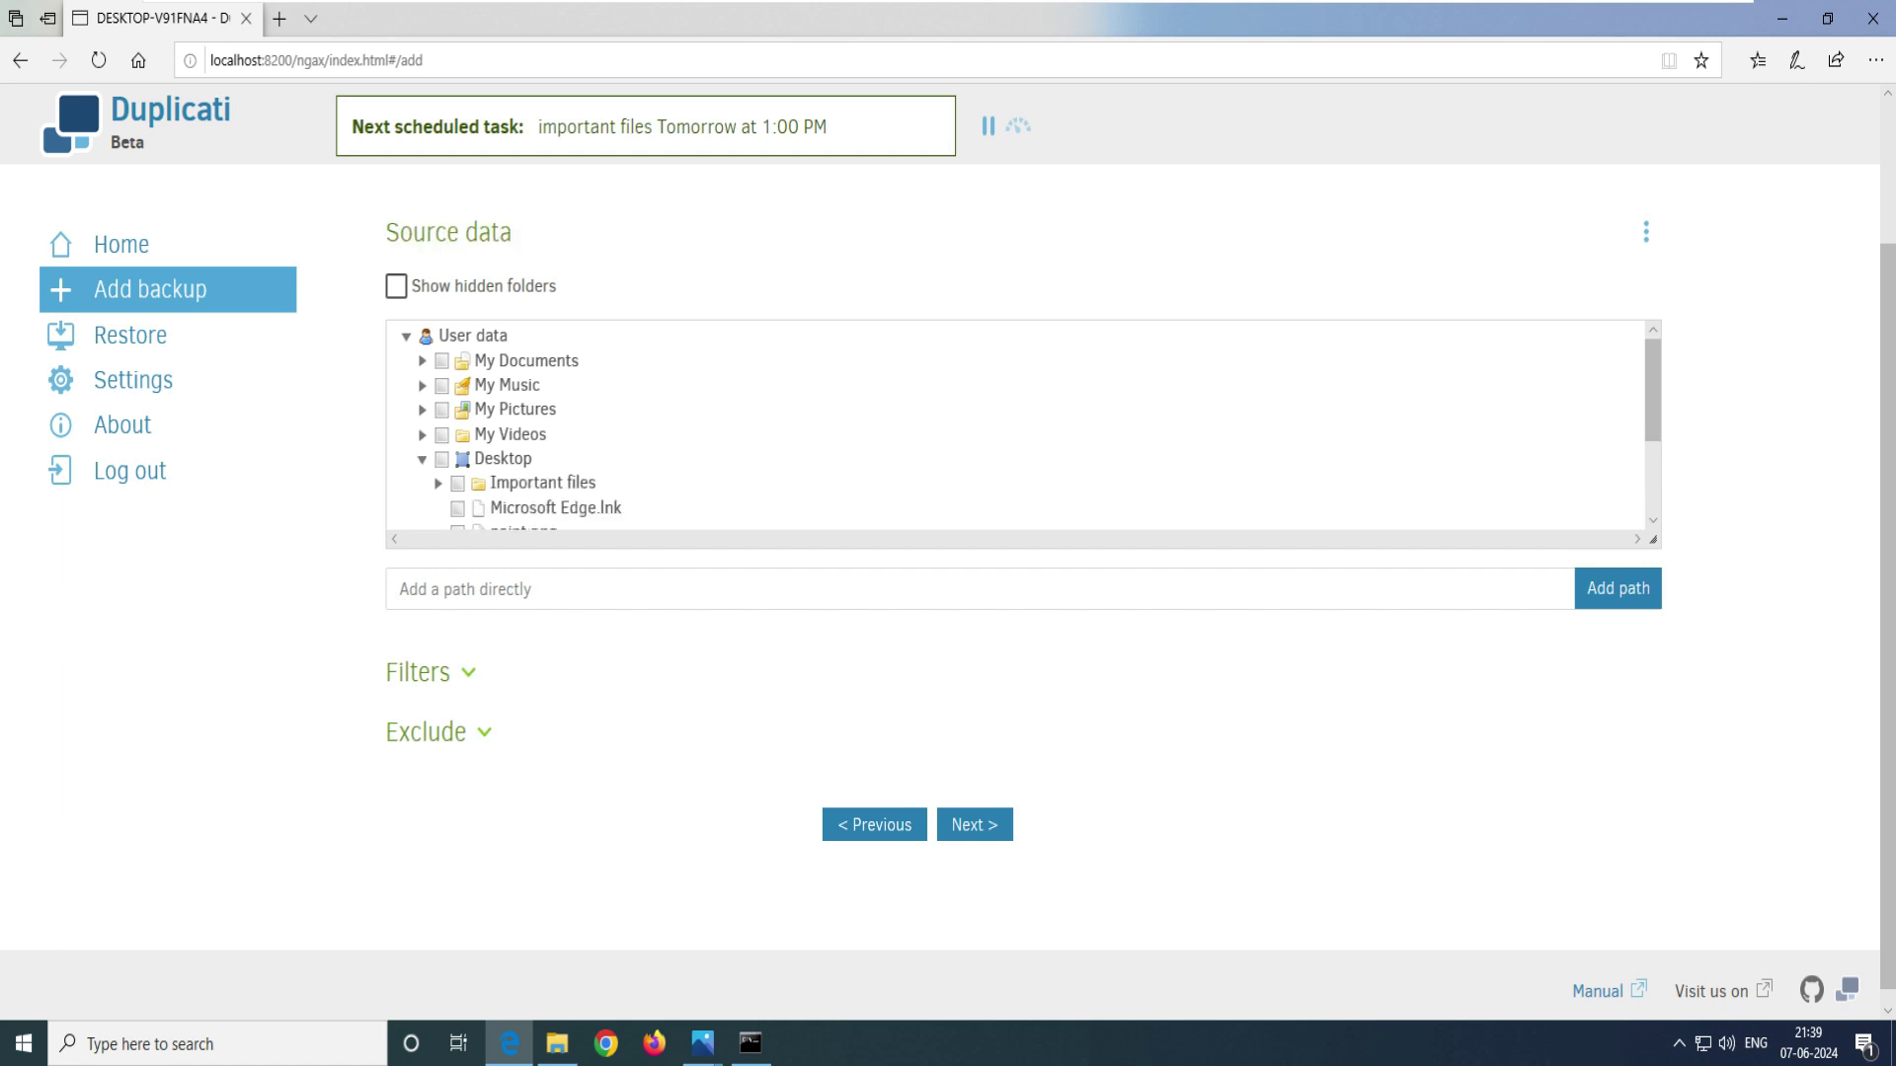
left_click(457, 483)
left_click(542, 482)
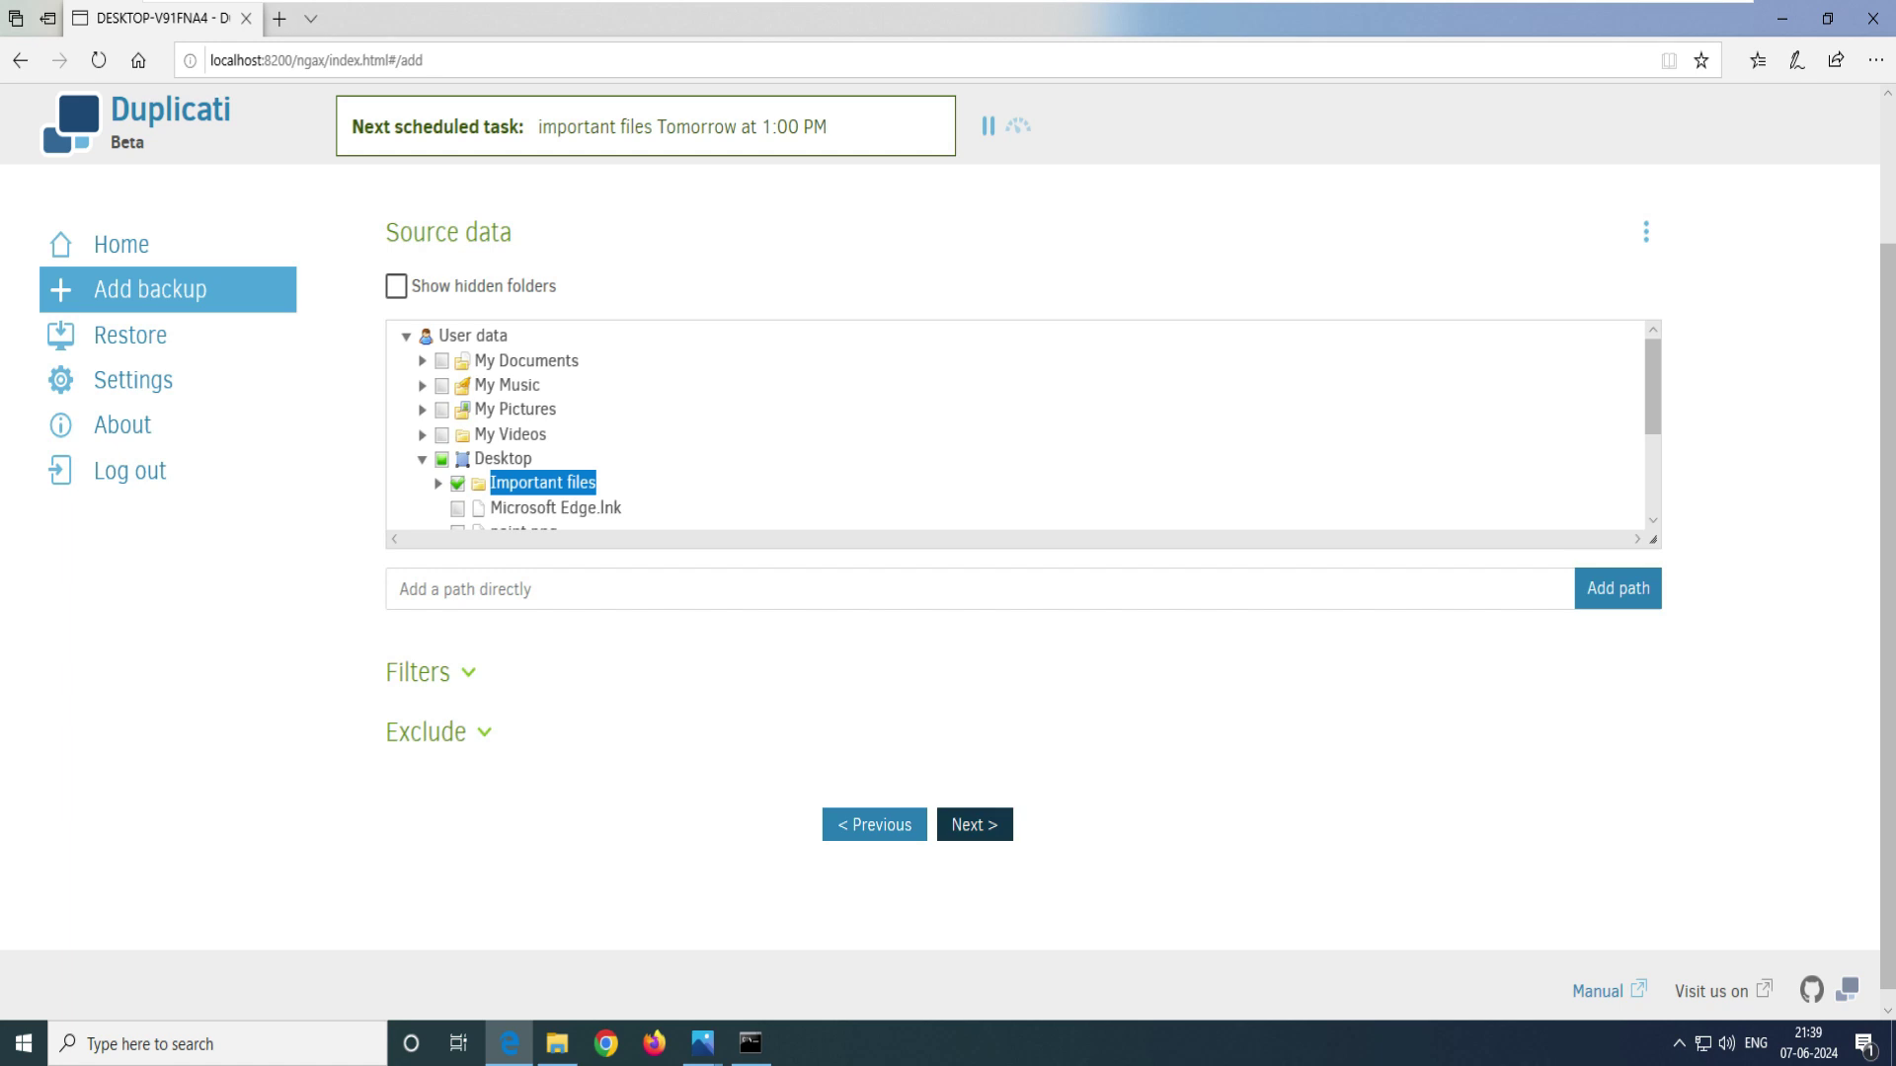
left_click(974, 824)
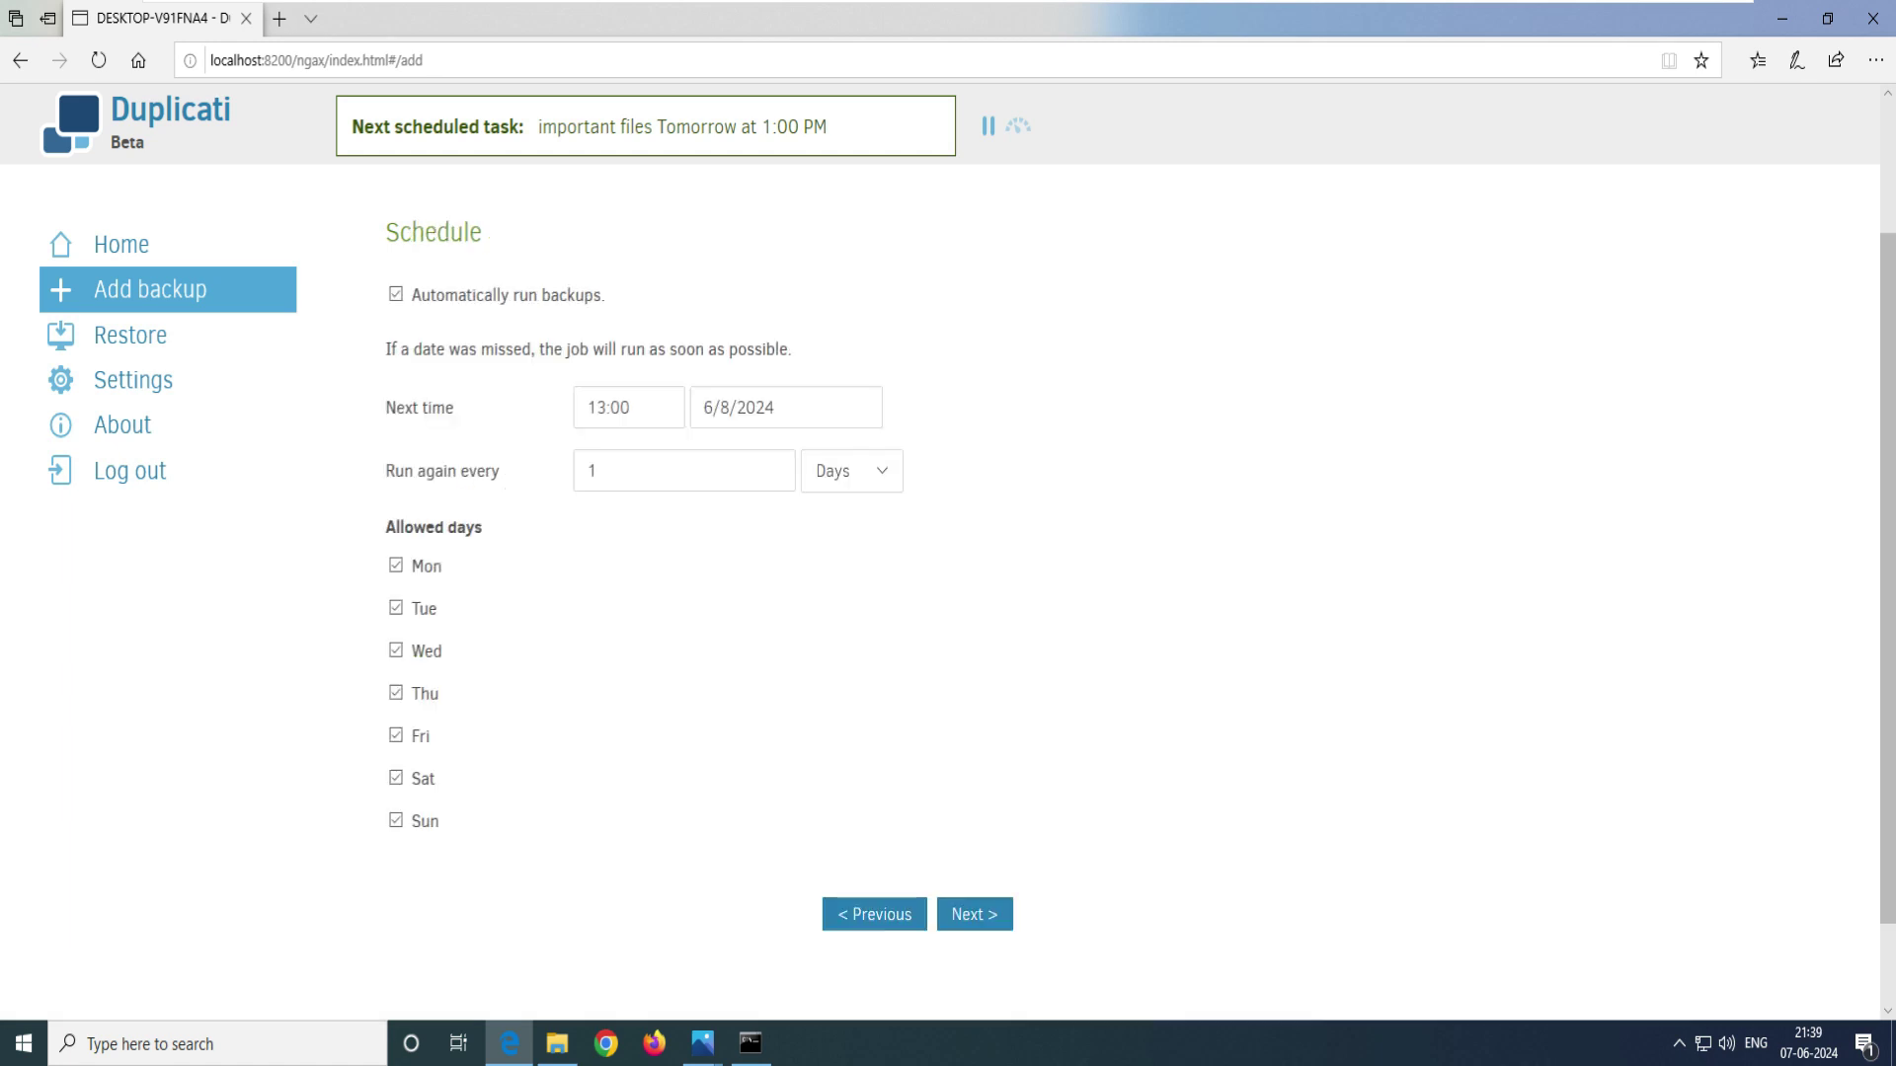
- Switch off automatic scheduled runs, leaving the interval at 1 Days
left_click_drag(776, 348, 392, 348)
left_click_drag(776, 349, 761, 349)
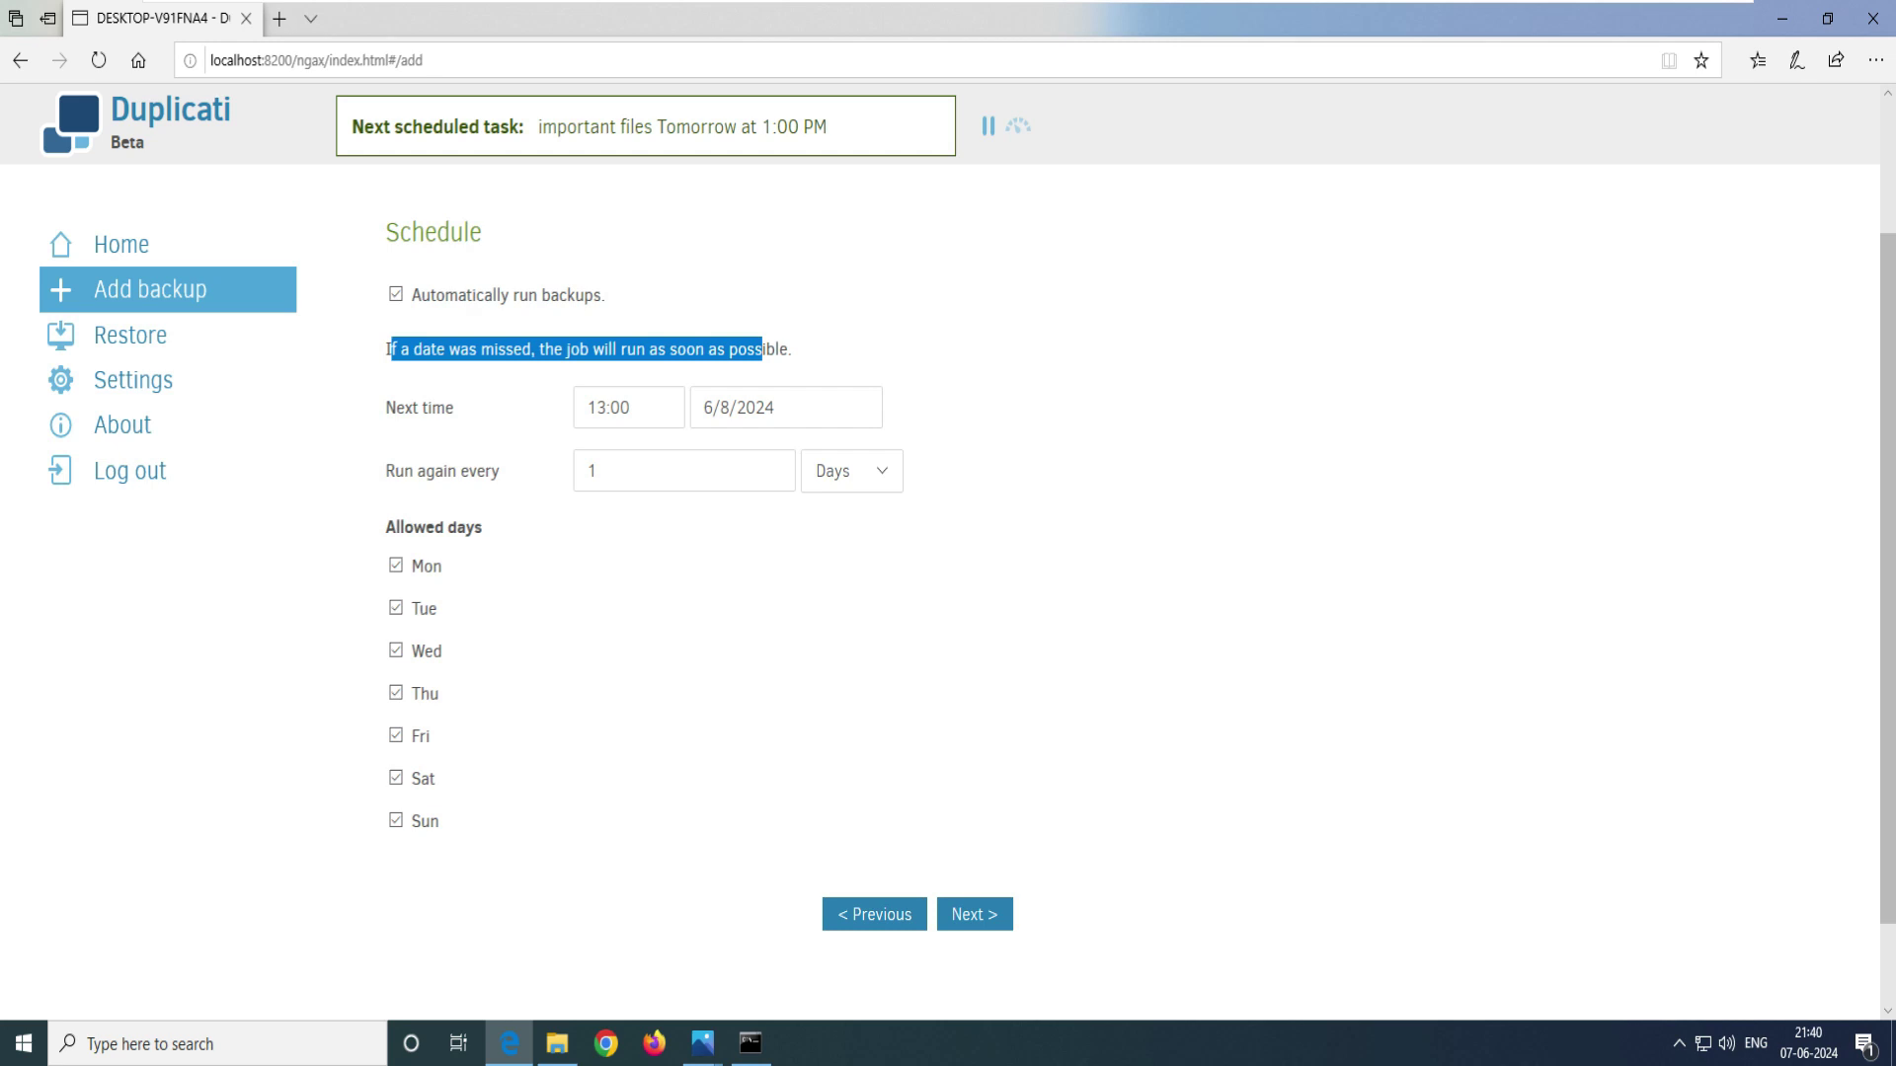
left_click(852, 471)
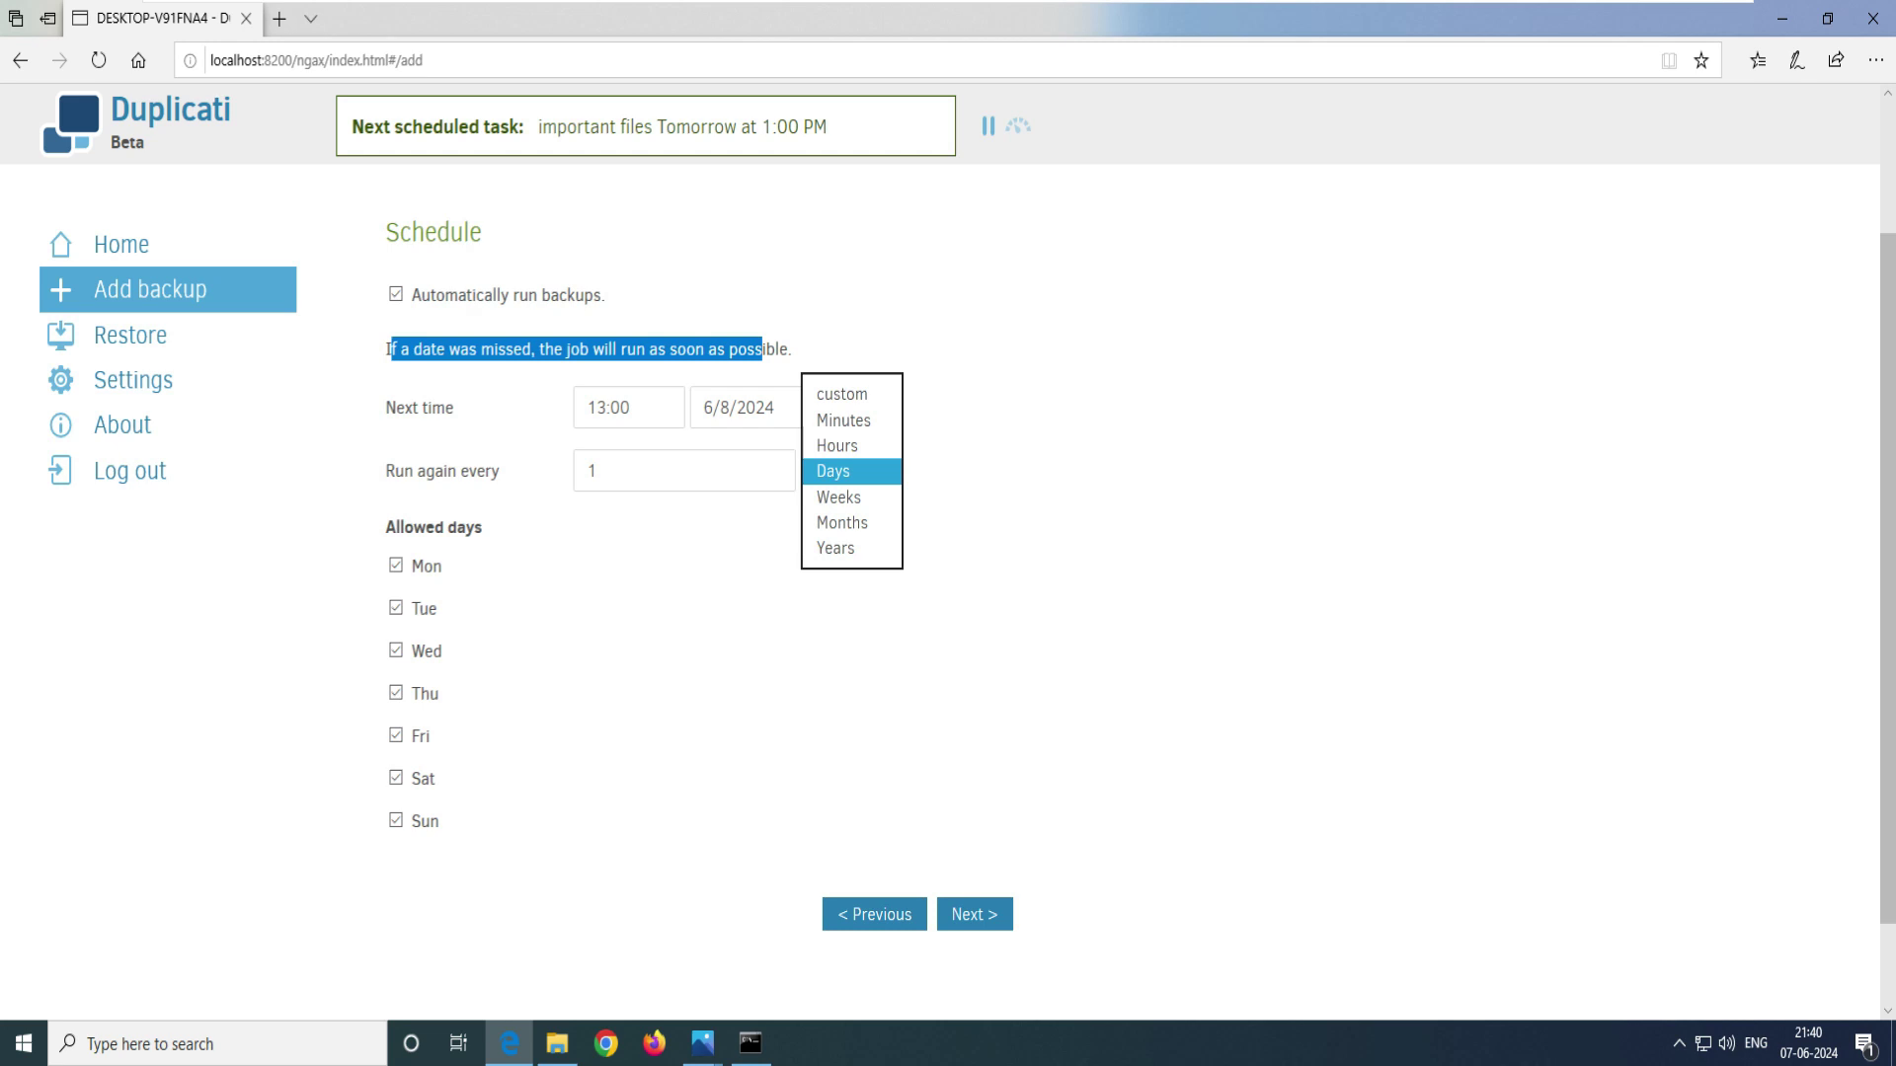
key("Return")
key("shift+Tab")
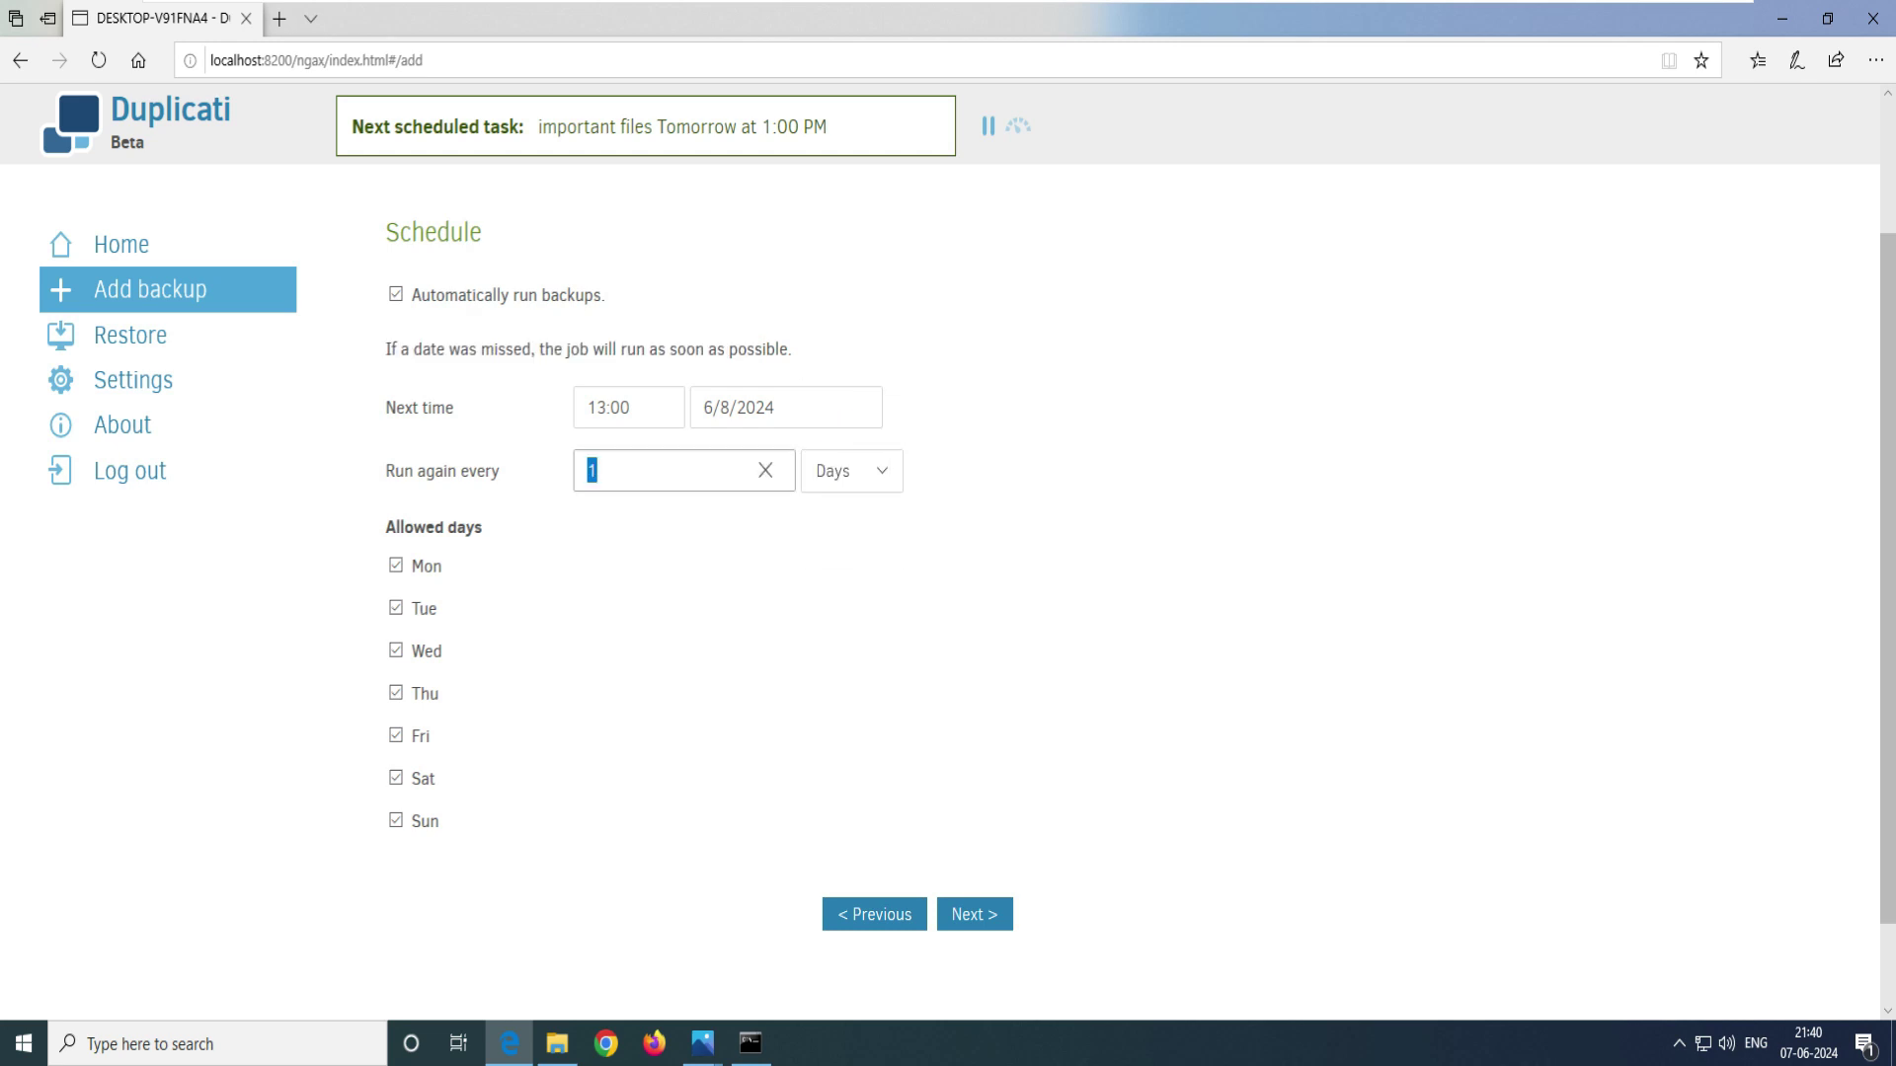
key("shift+Tab")
key("Right")
key("shift+Tab")
key("shift+Tab")
key("space")
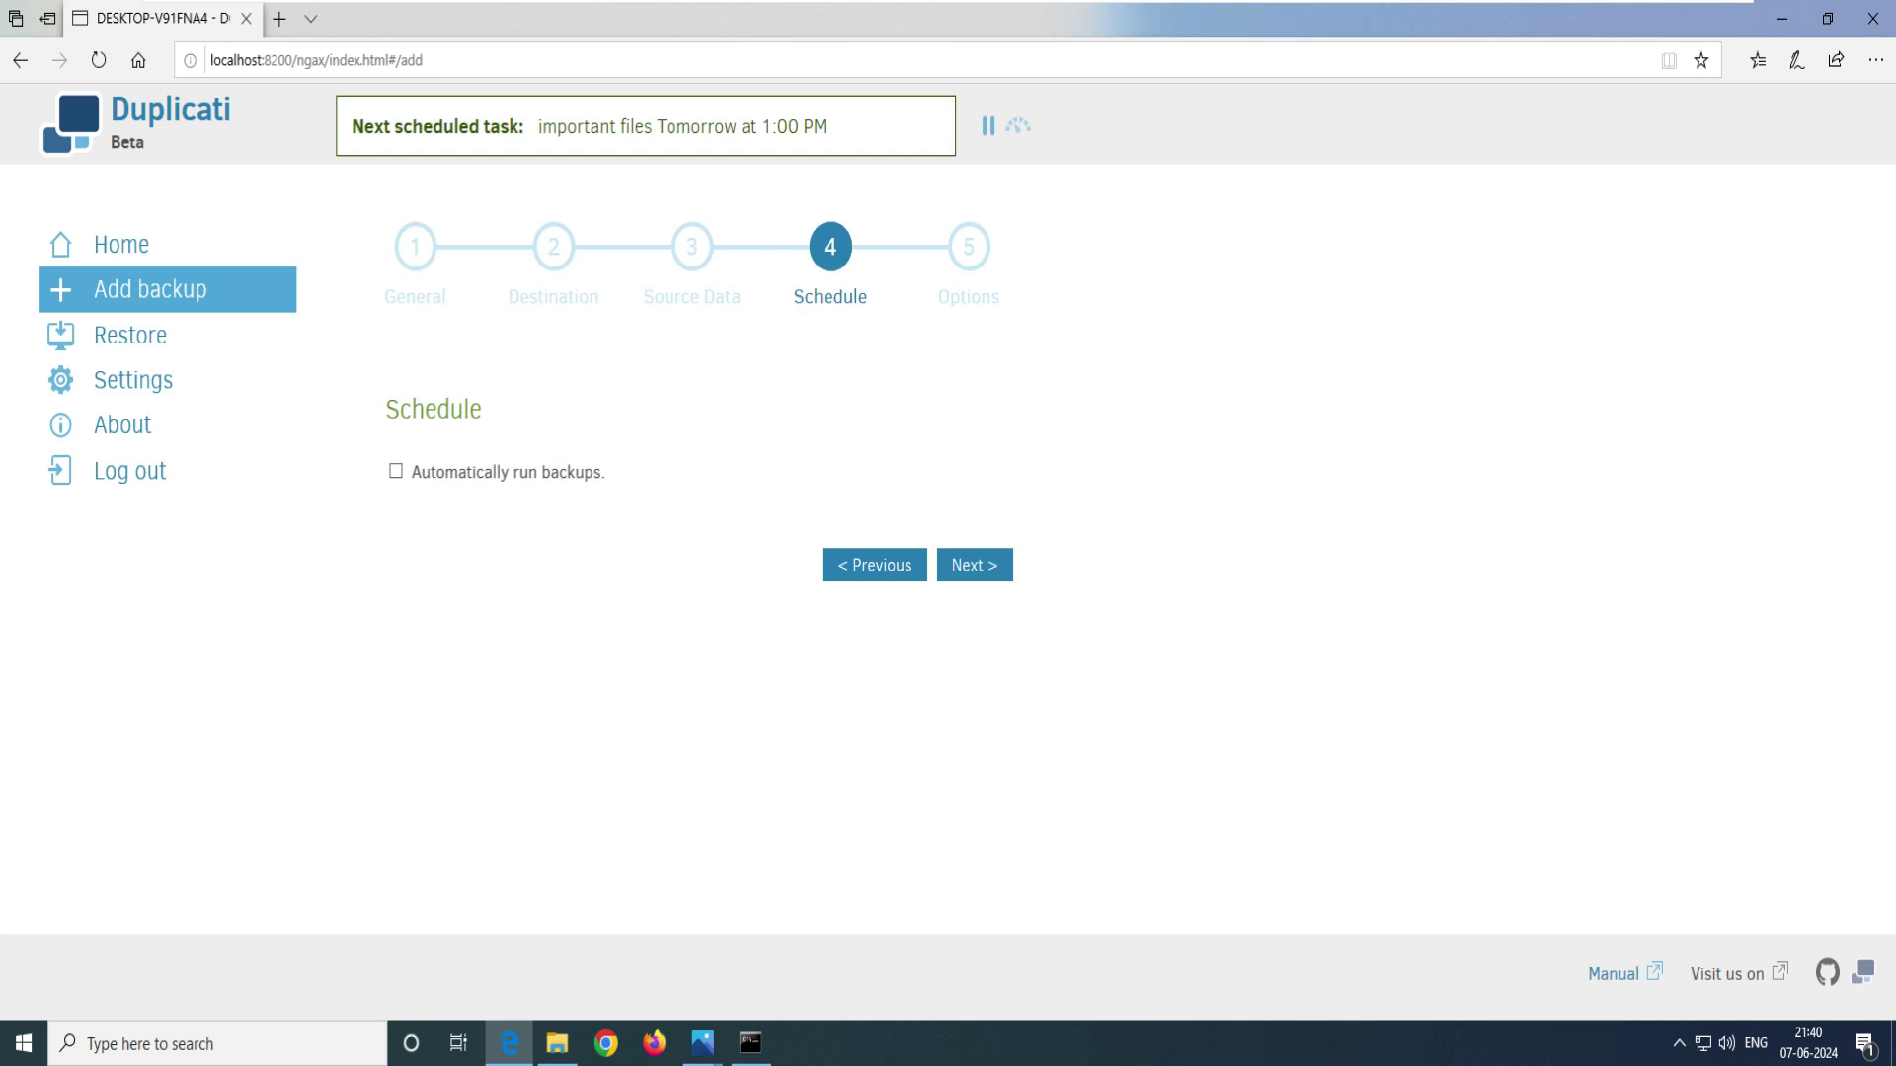
key("Tab")
key("Tab")
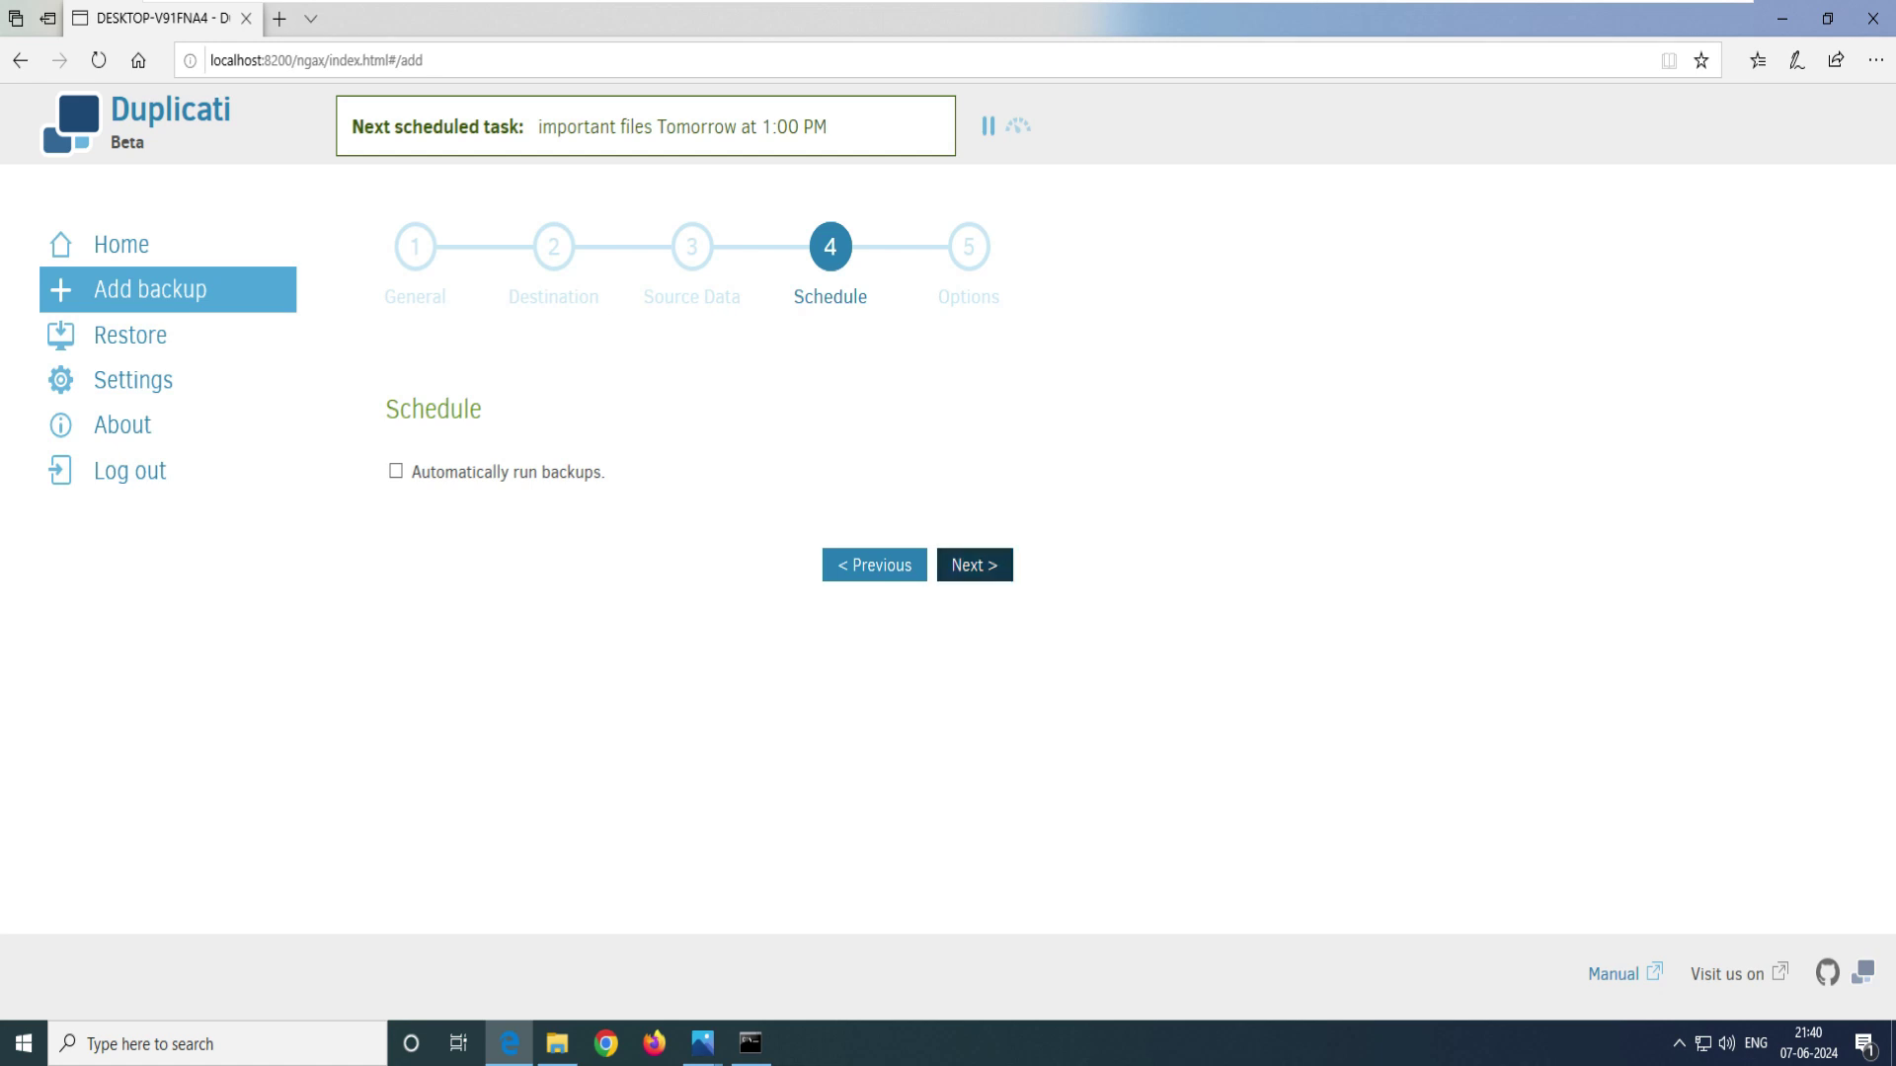
- Set the backup retention to Smart backup retention in the general options
key("Return")
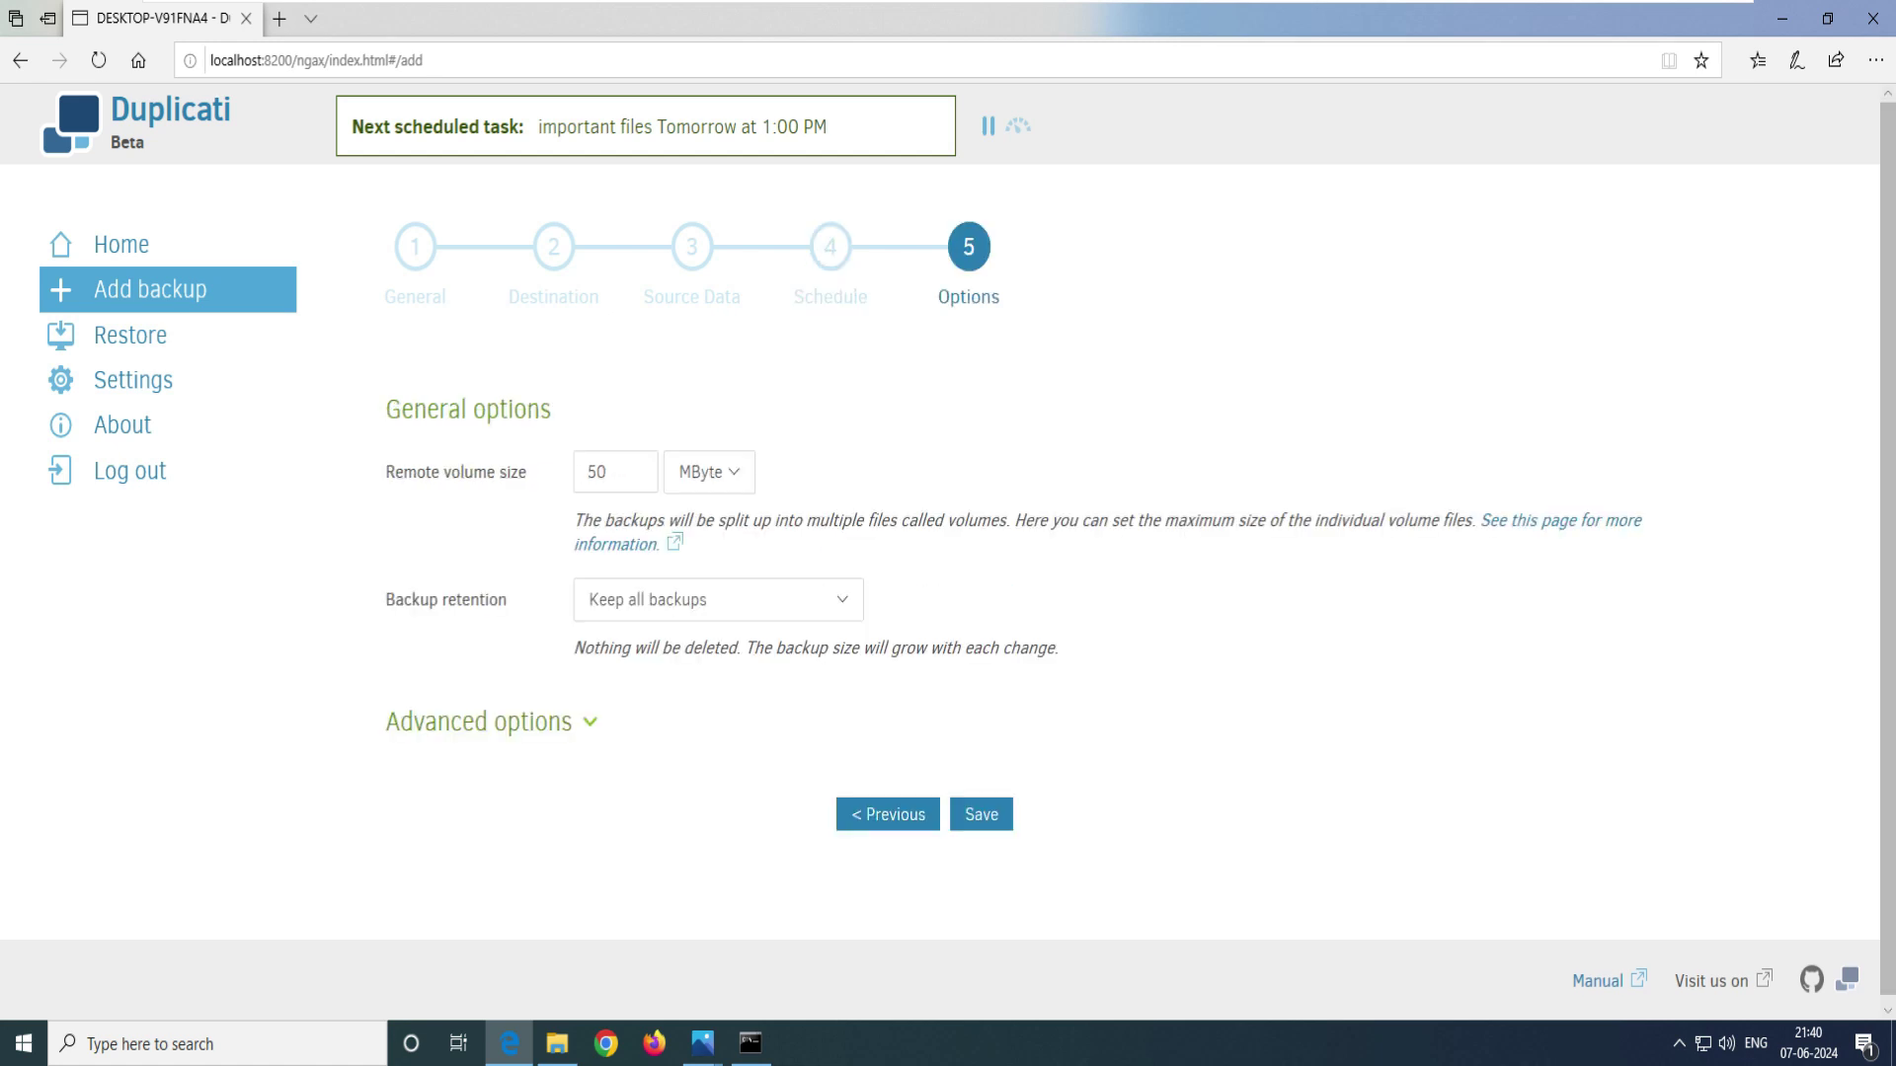
left_click_drag(552, 409, 401, 408)
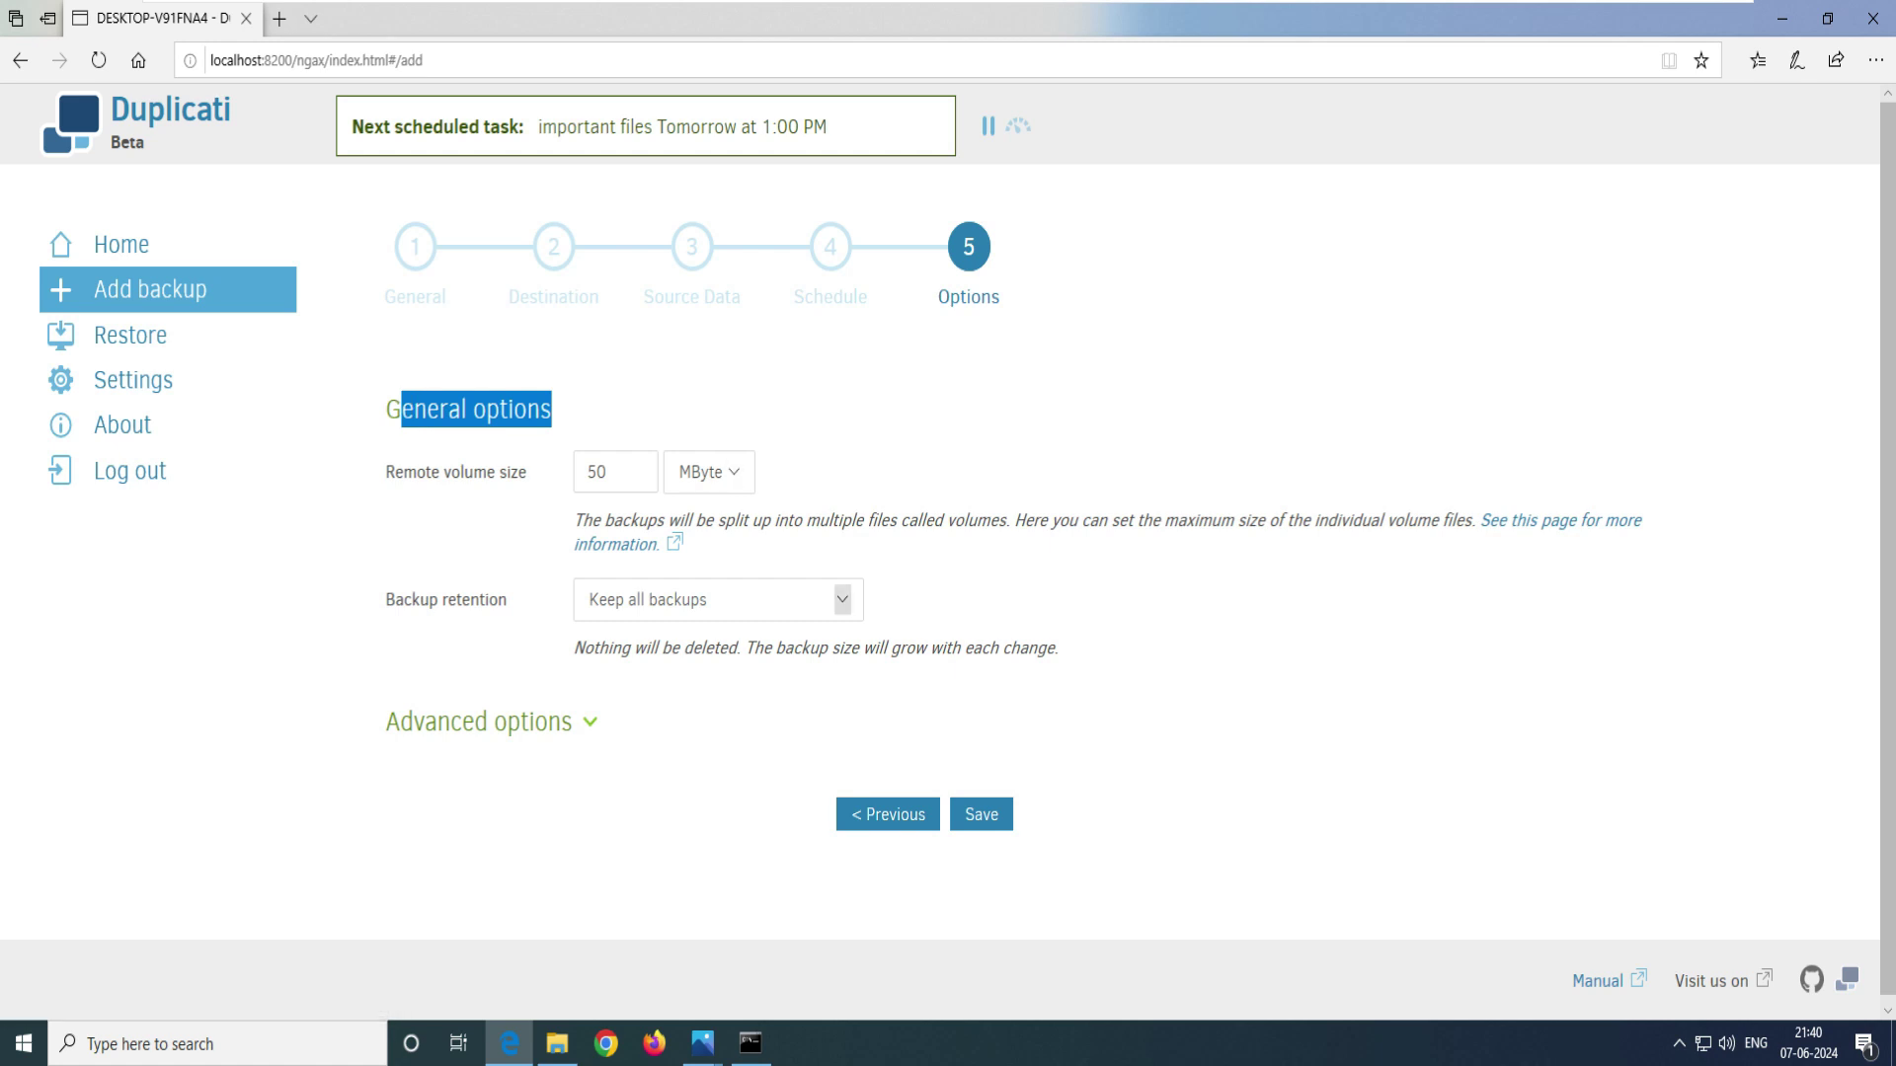
left_click(843, 600)
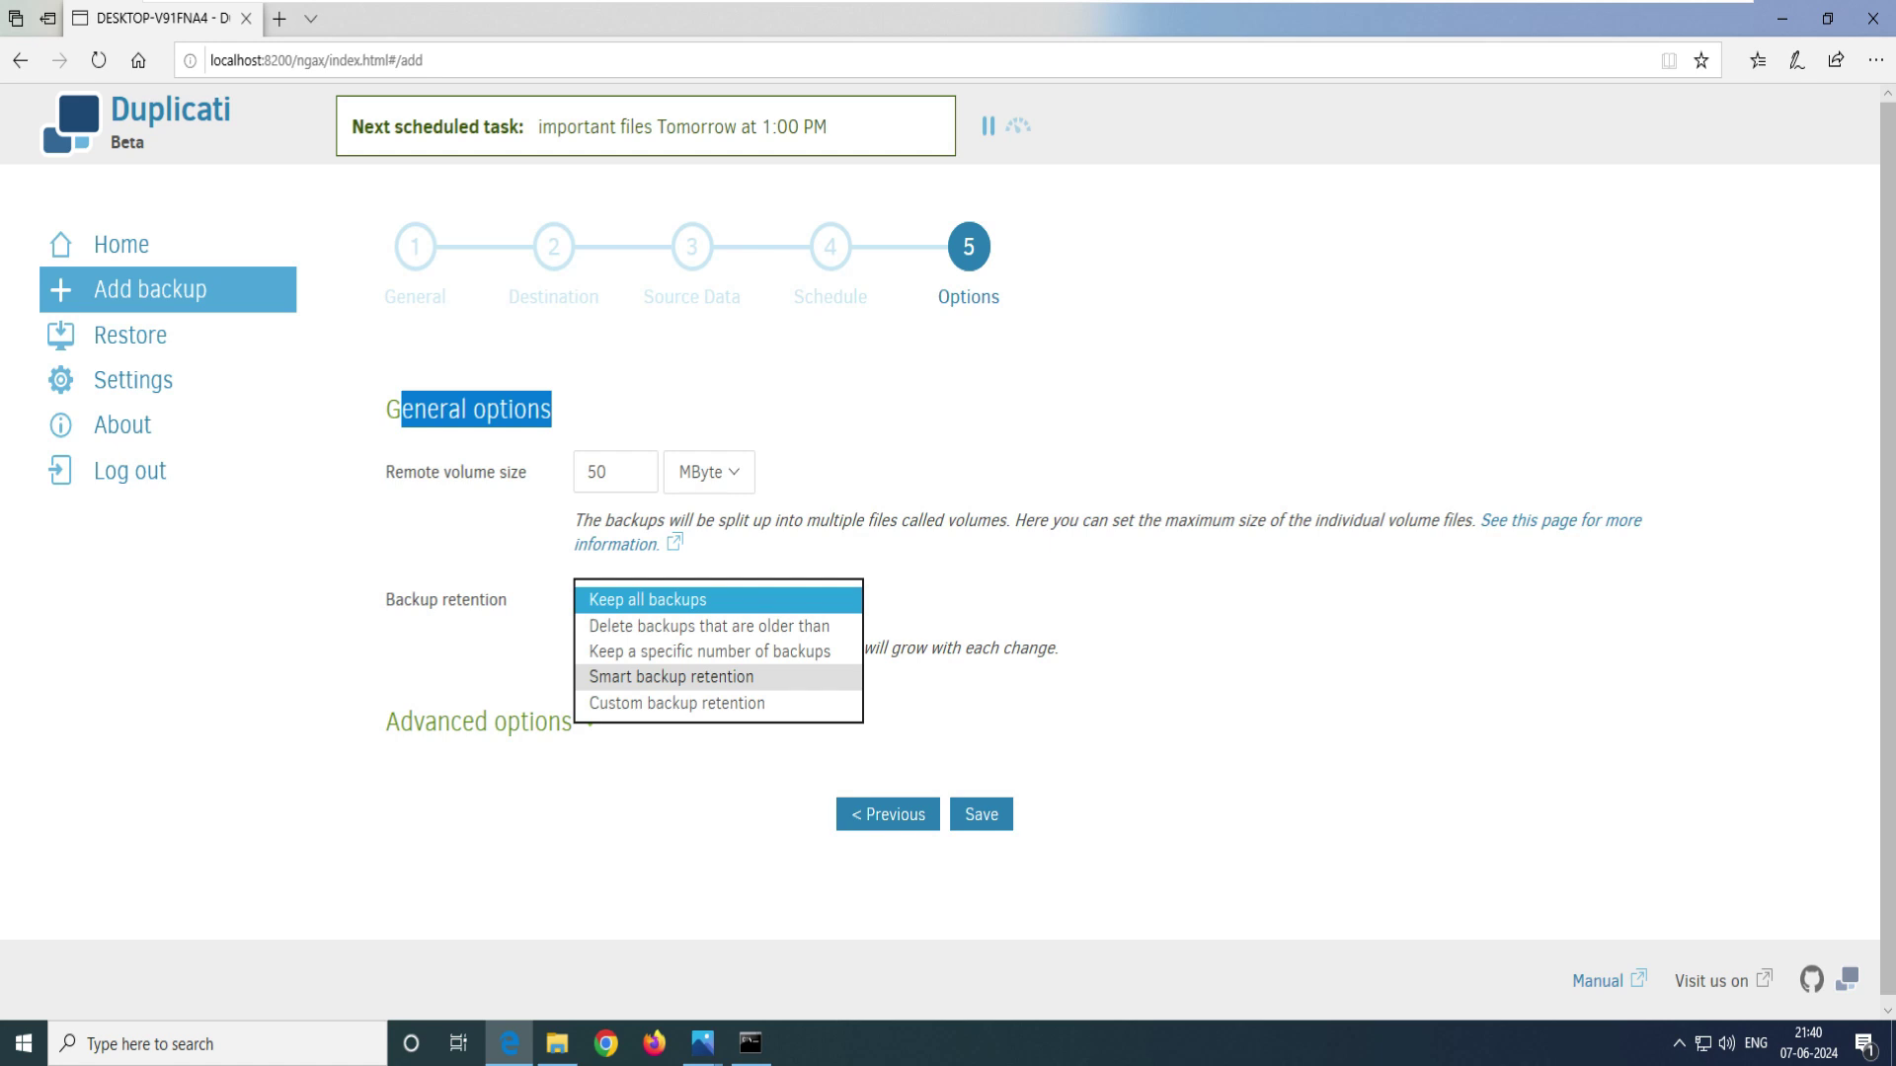
left_click(671, 677)
left_click_drag(811, 672, 573, 648)
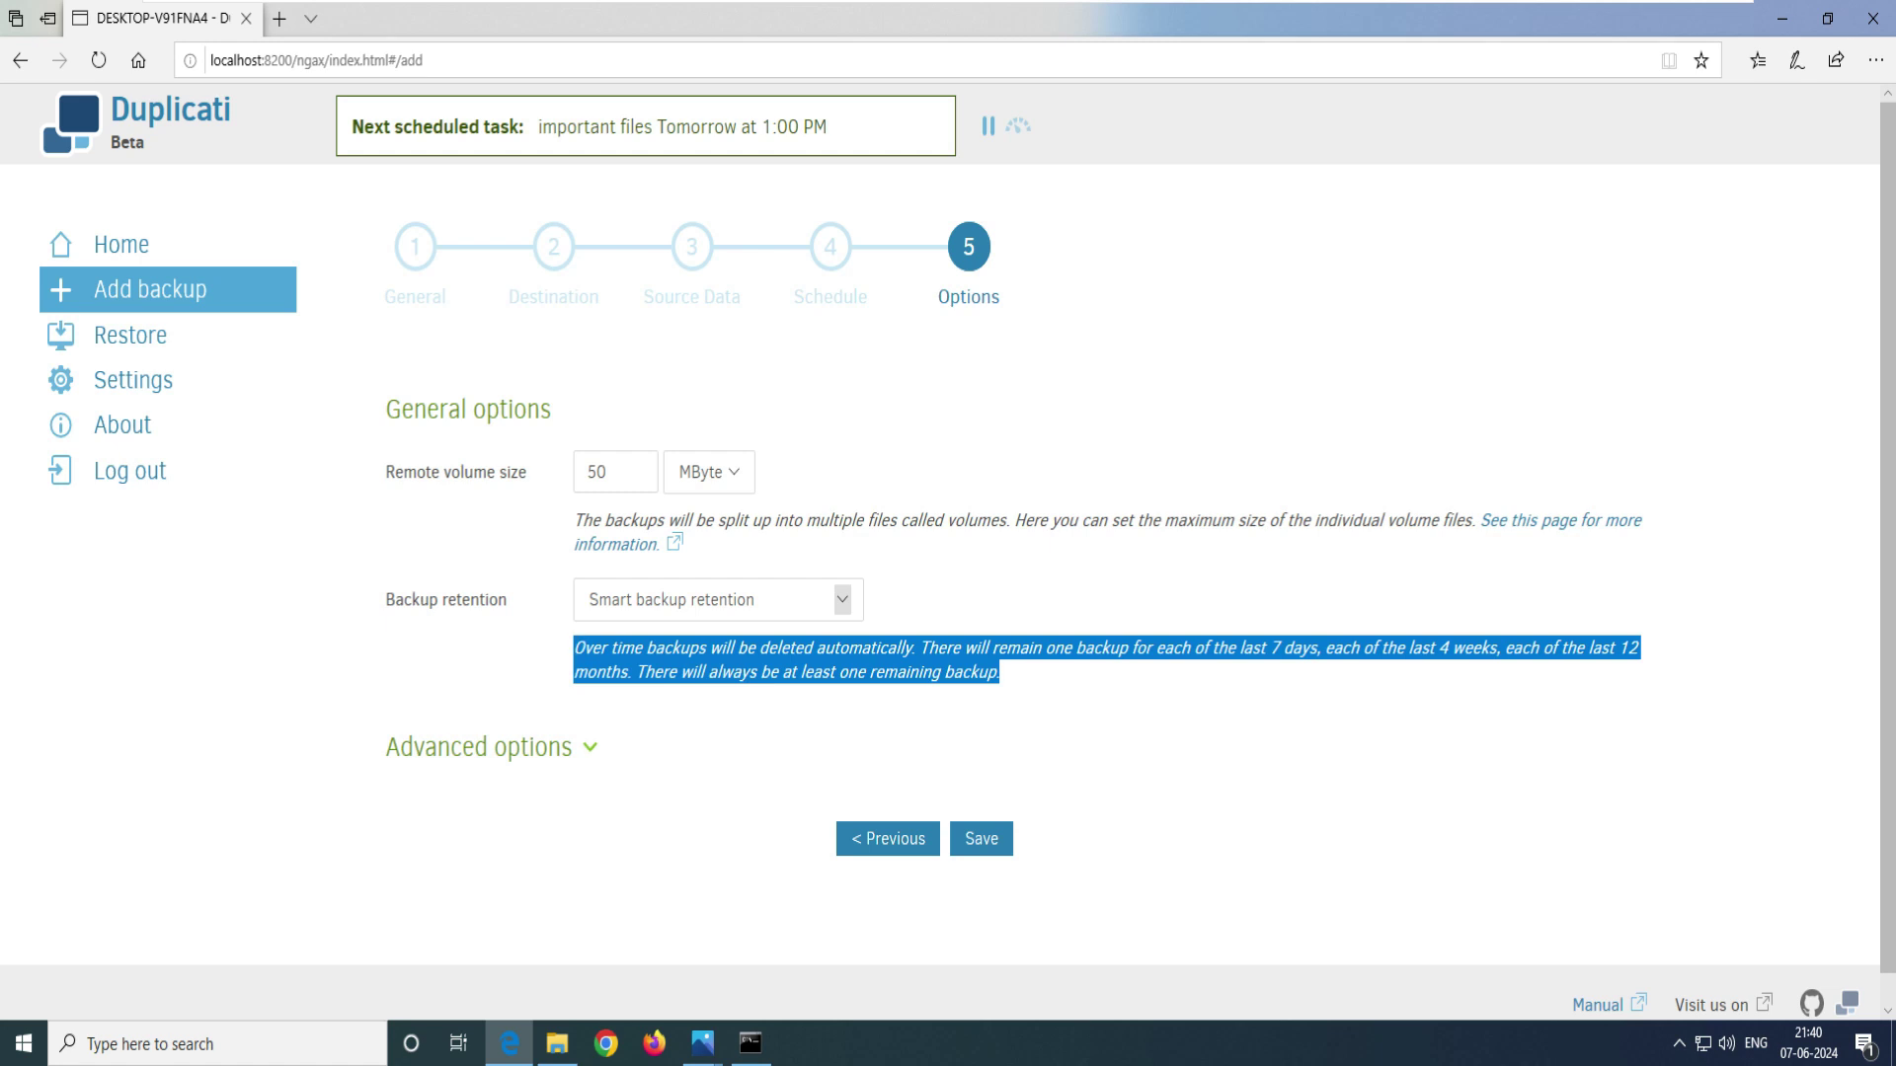
left_click(842, 599)
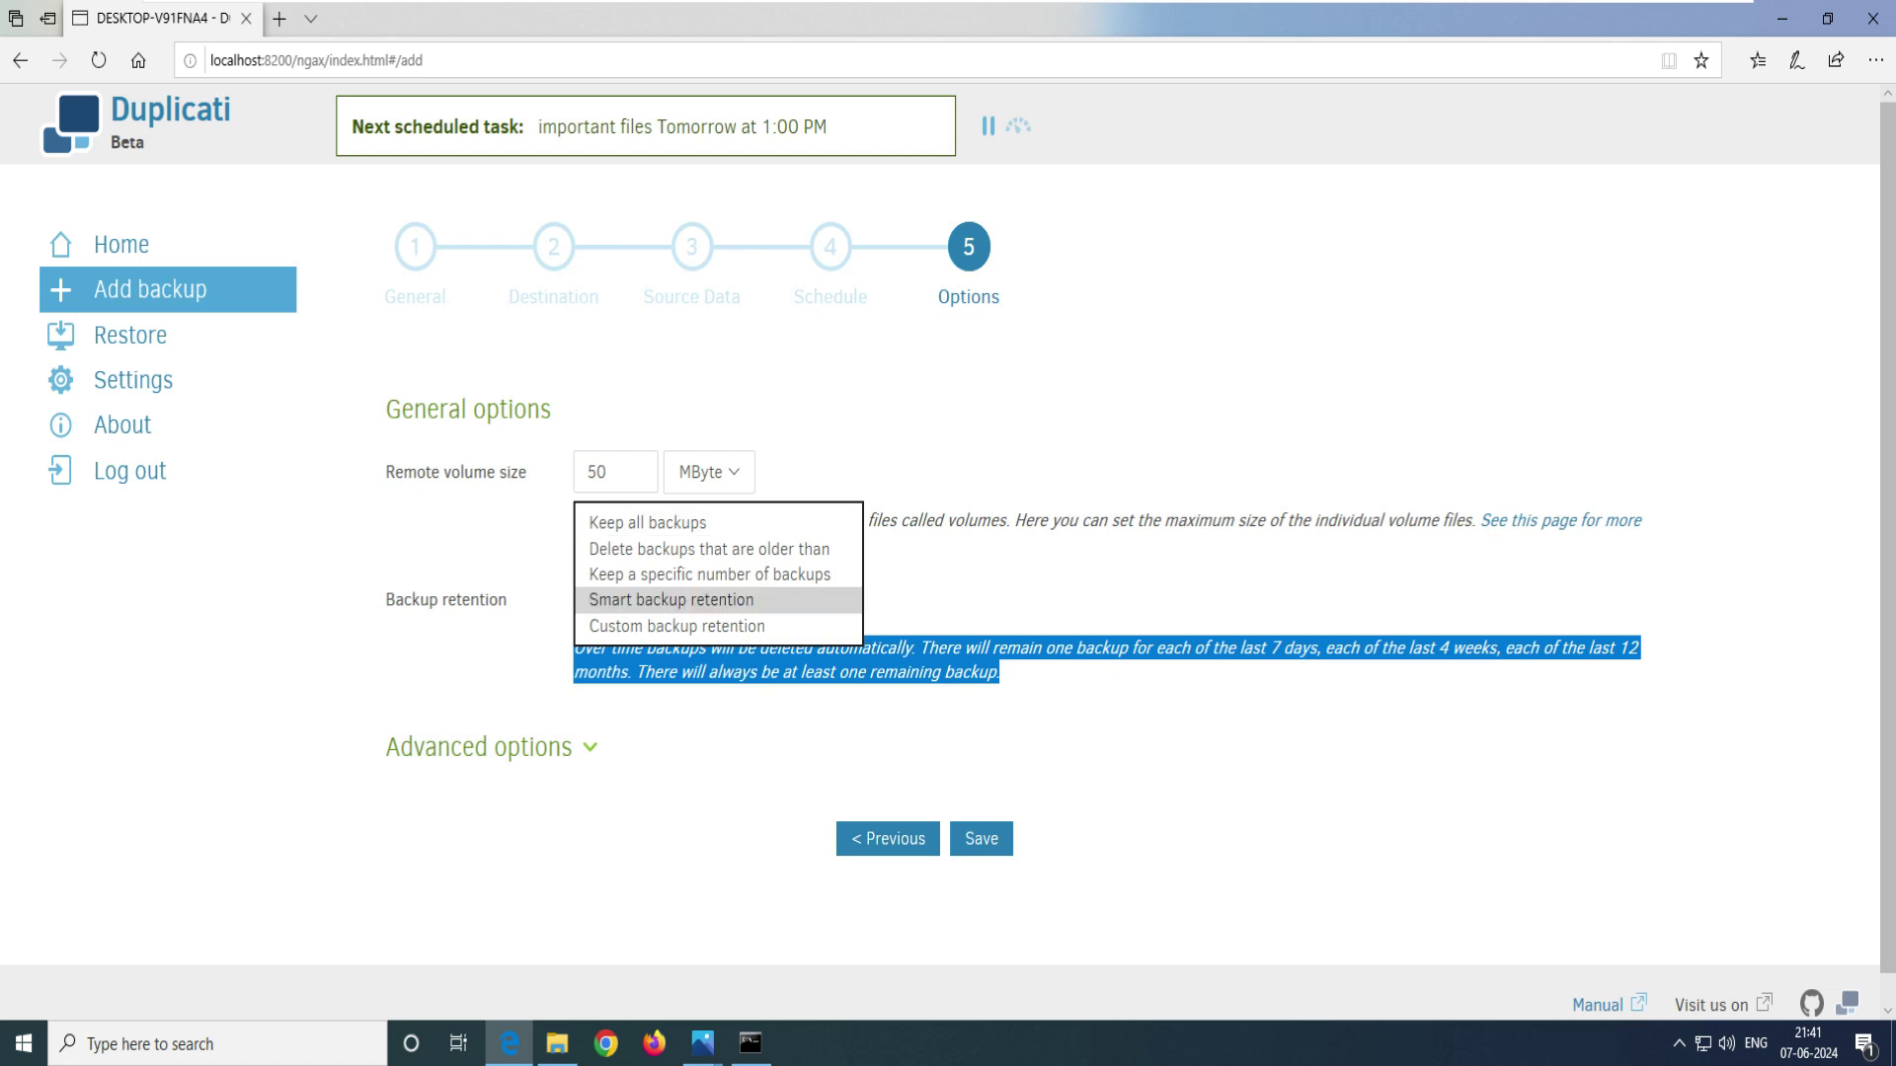
key("Return")
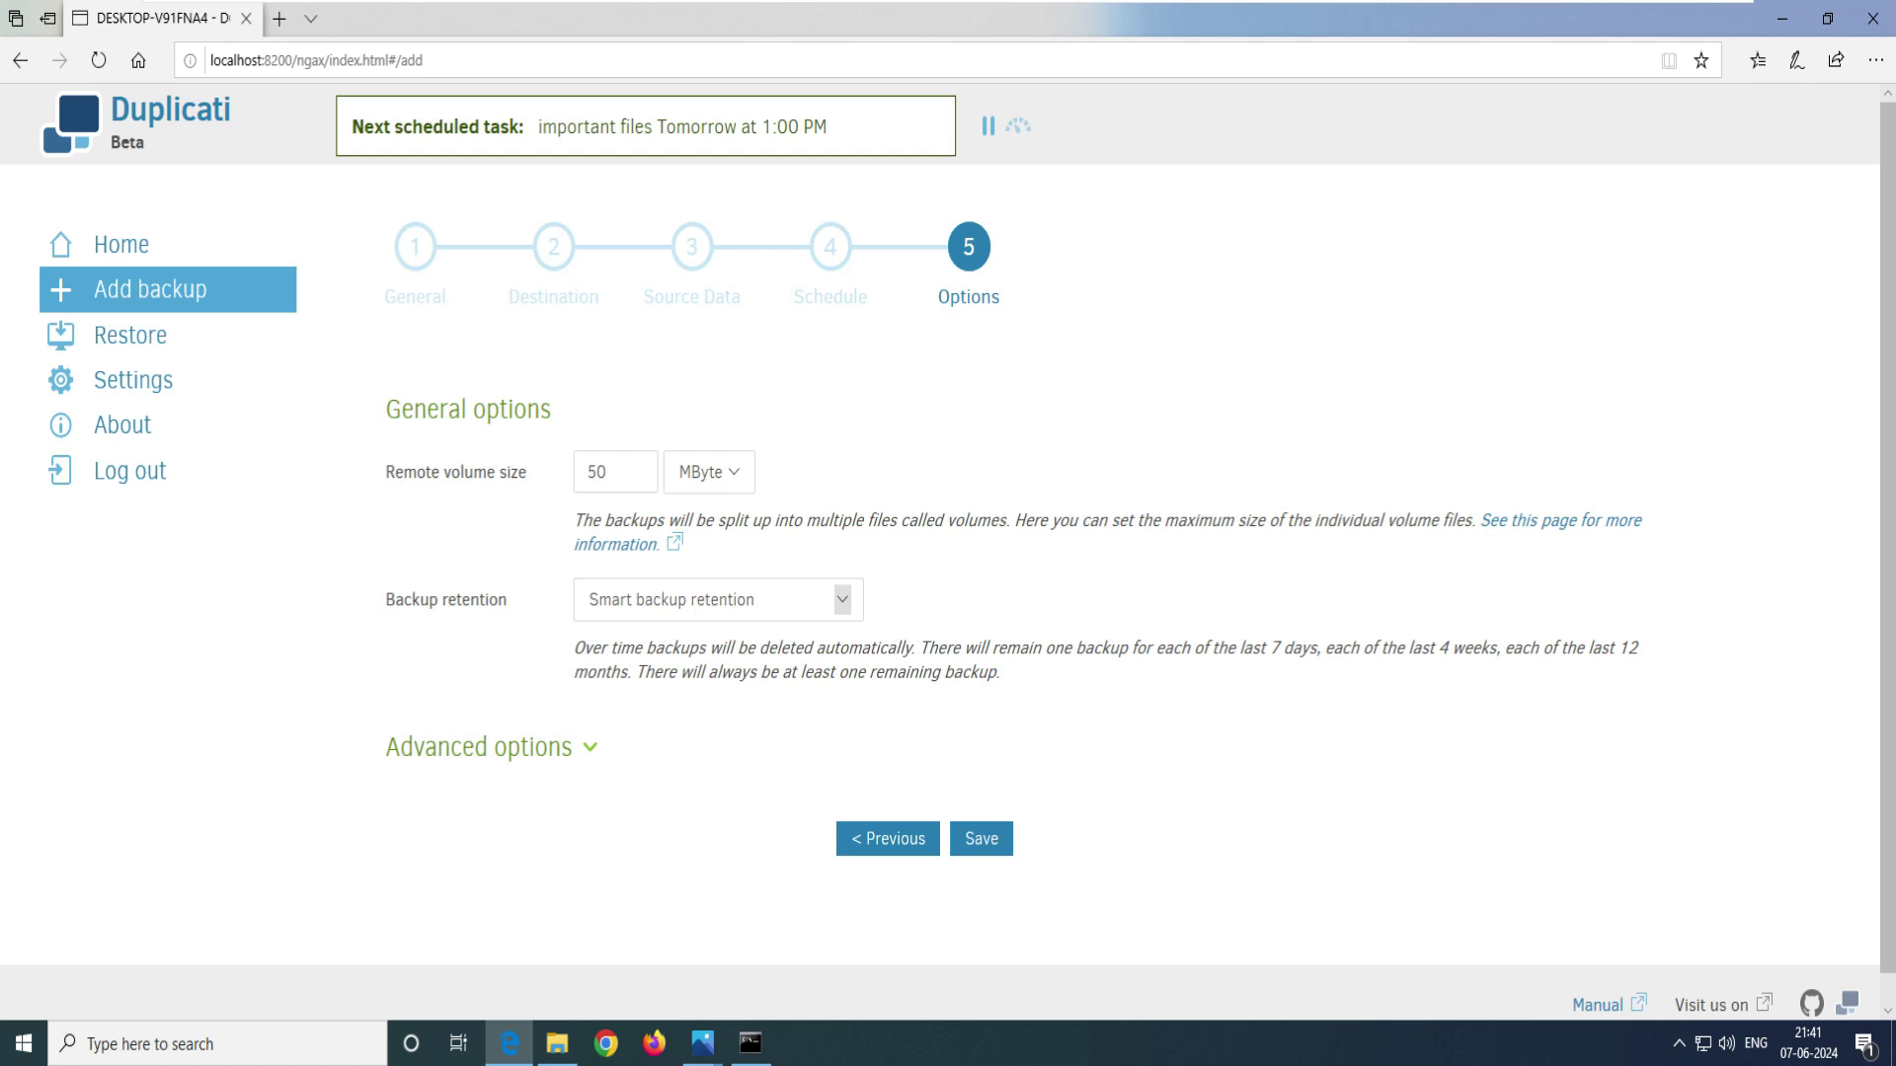
left_click_drag(575, 648, 918, 648)
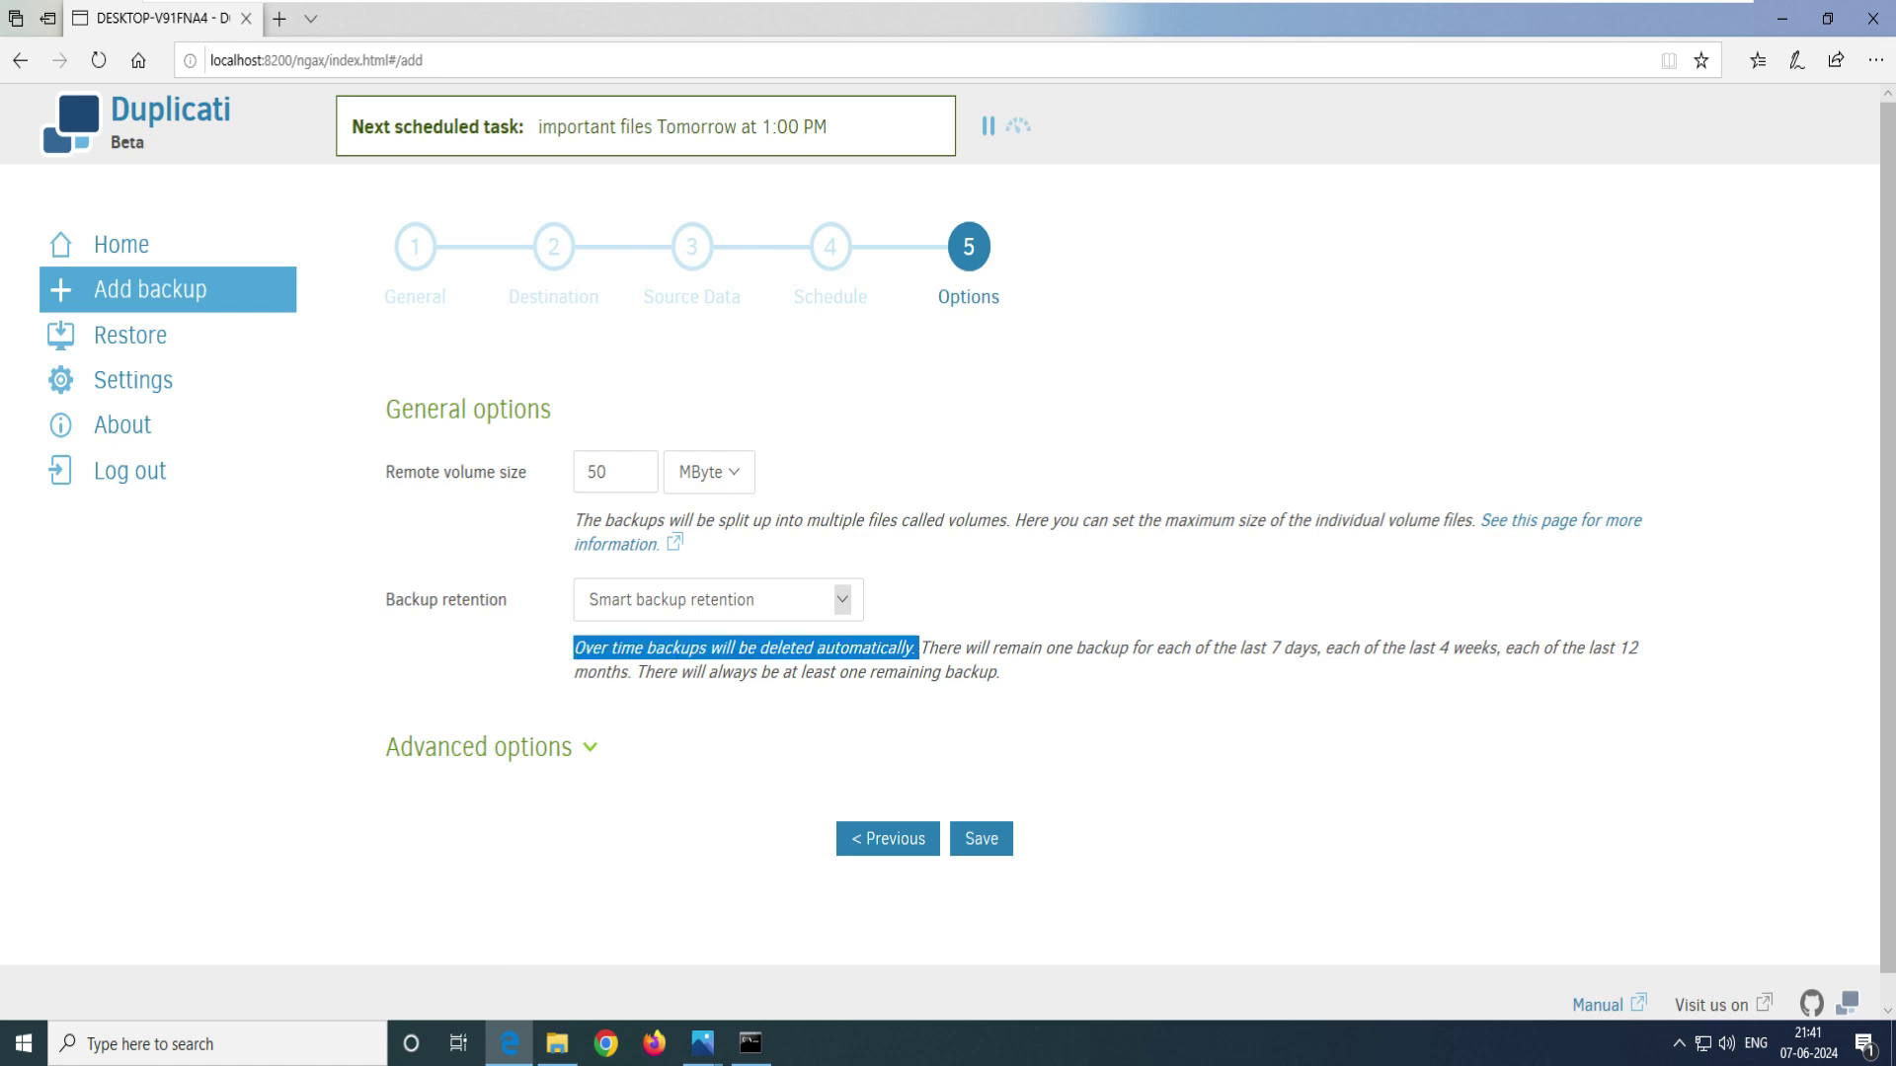
left_click(918, 648)
left_click_drag(1310, 648, 980, 648)
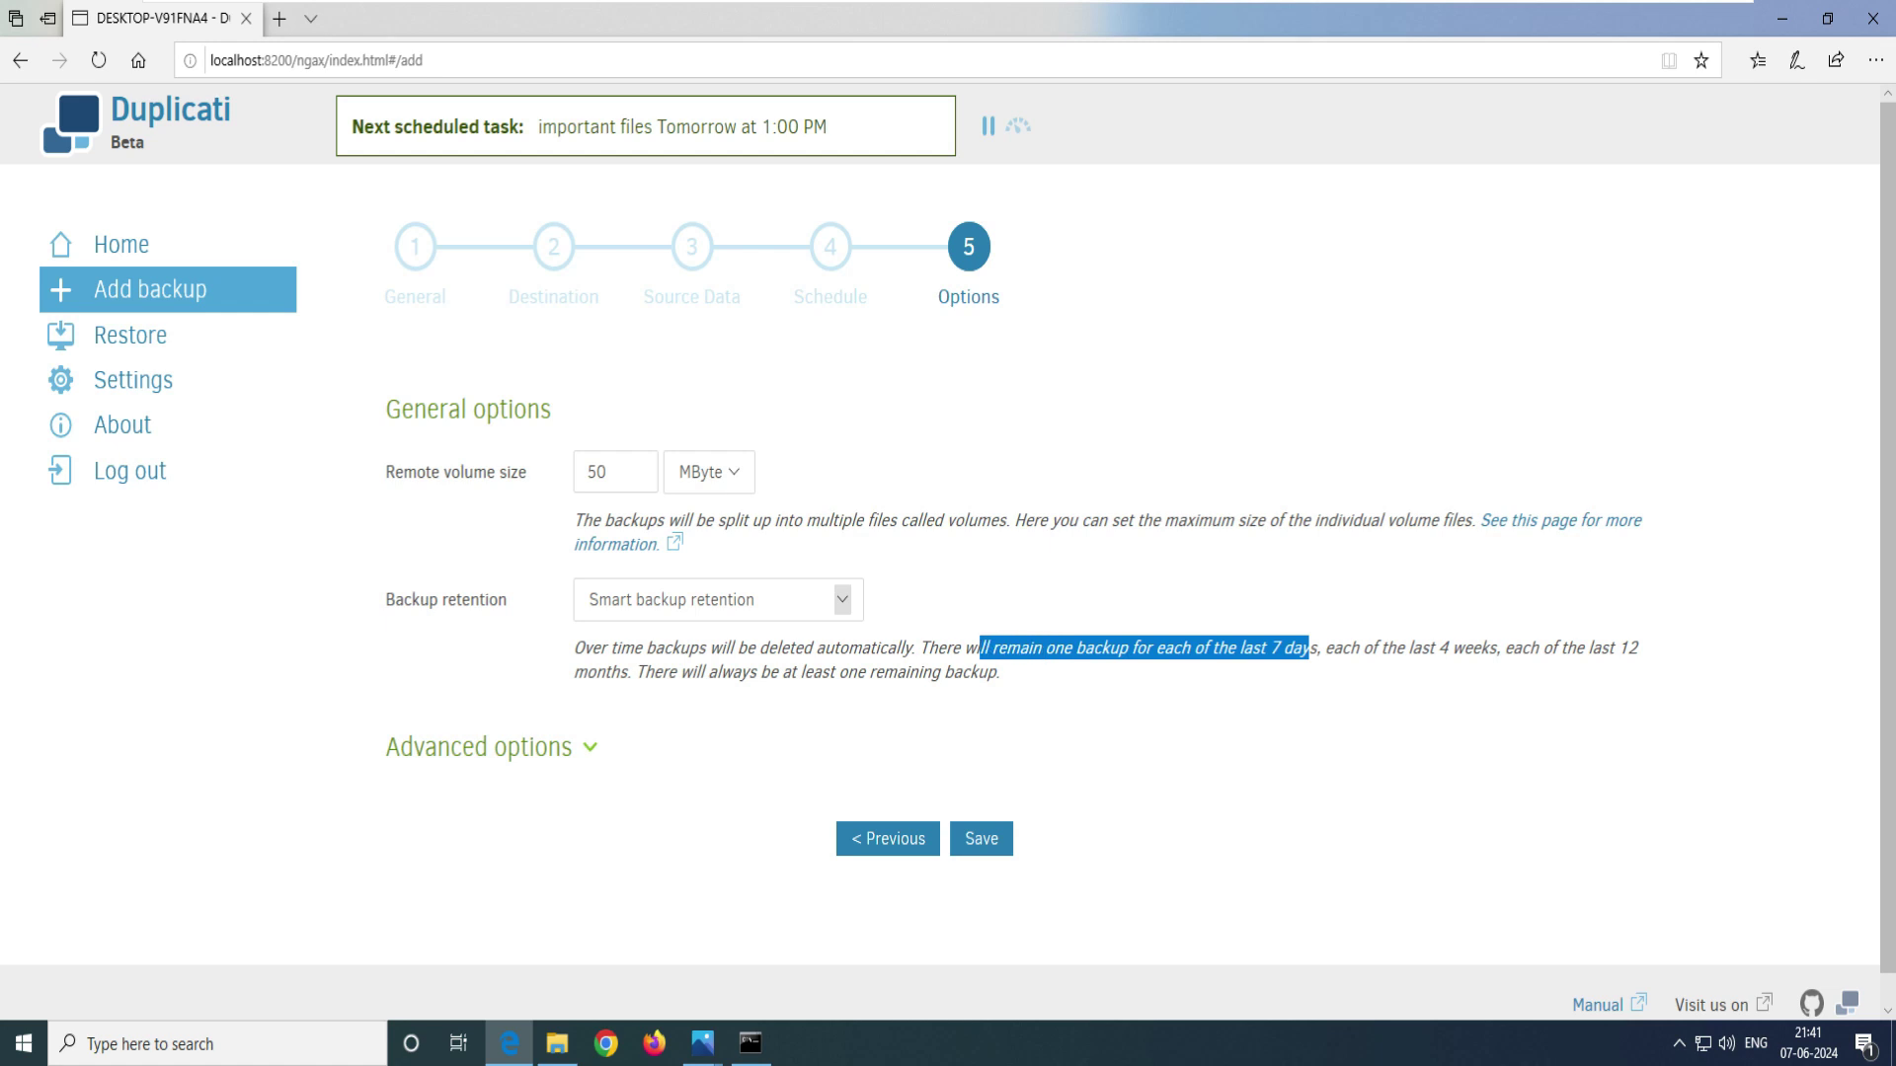
left_click(980, 648)
left_click_drag(1283, 647, 1516, 648)
left_click(1516, 647)
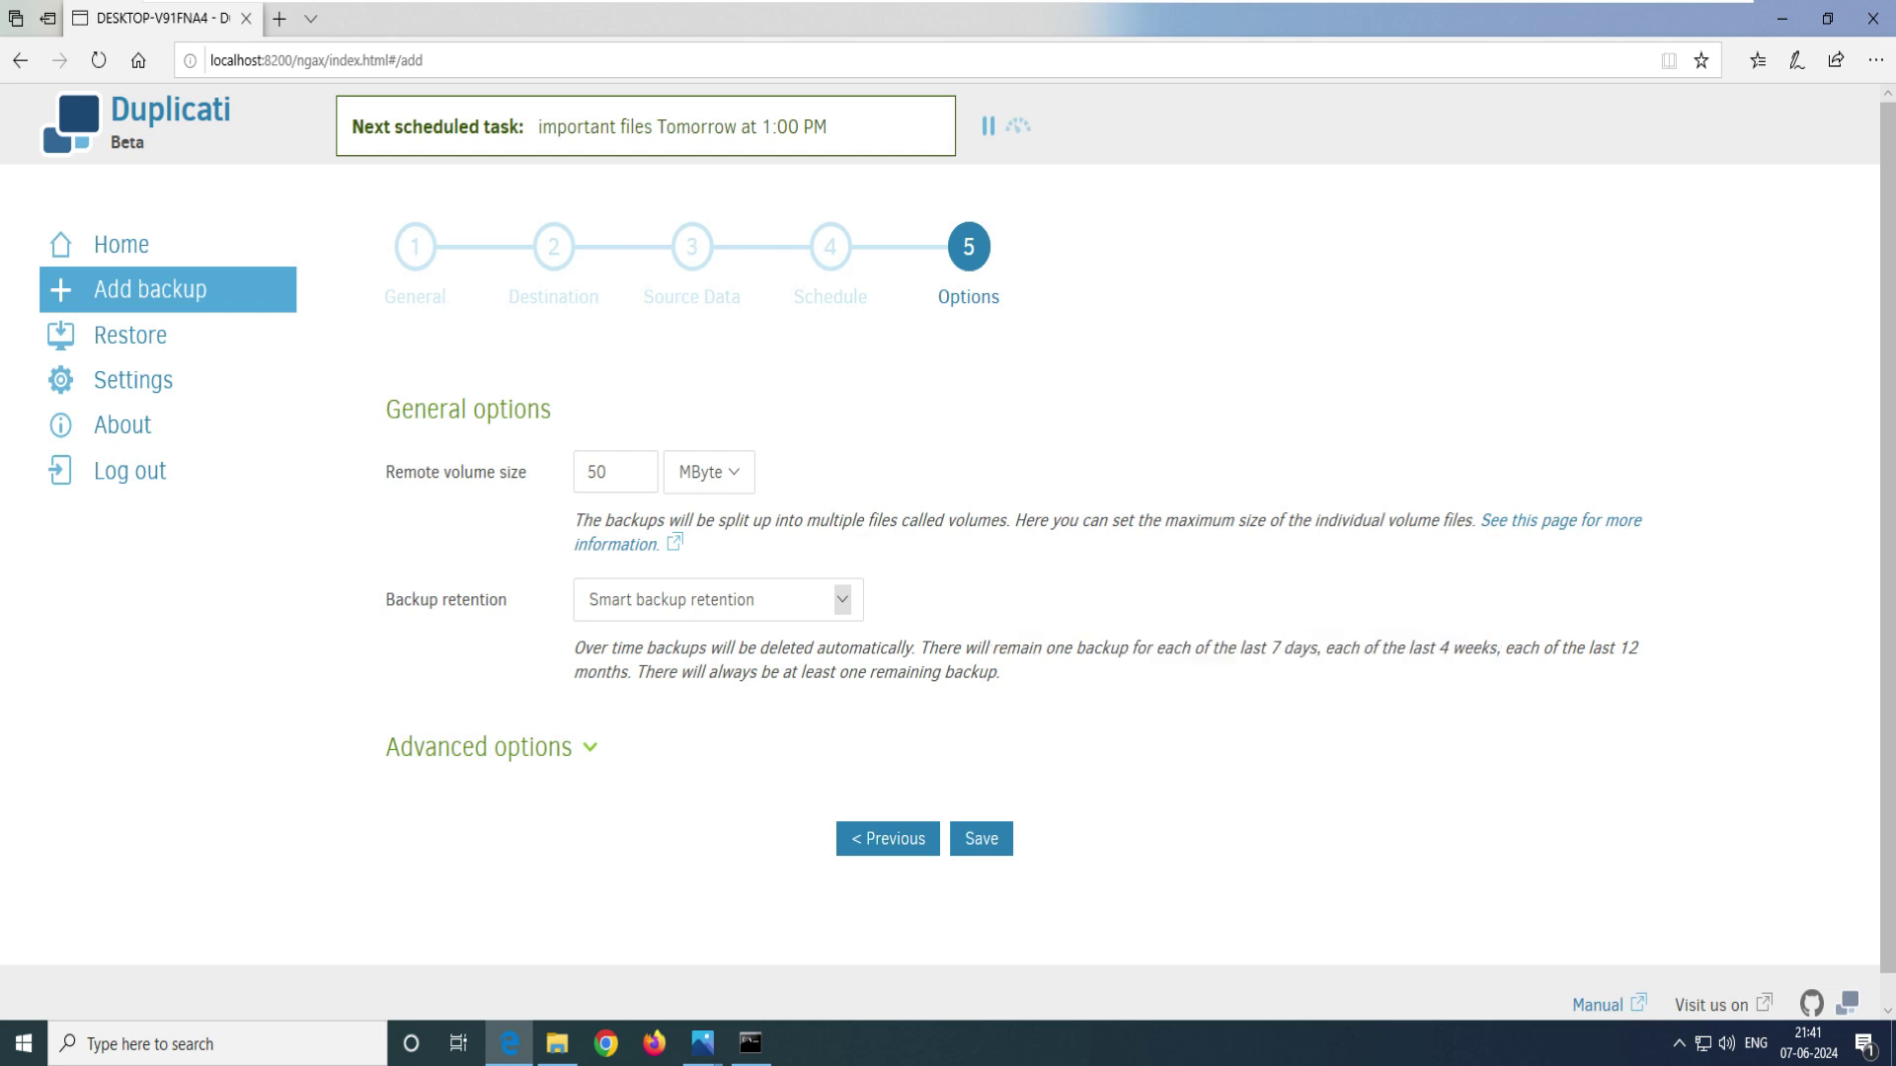
left_click_drag(999, 672, 574, 647)
left_click_drag(995, 671, 573, 648)
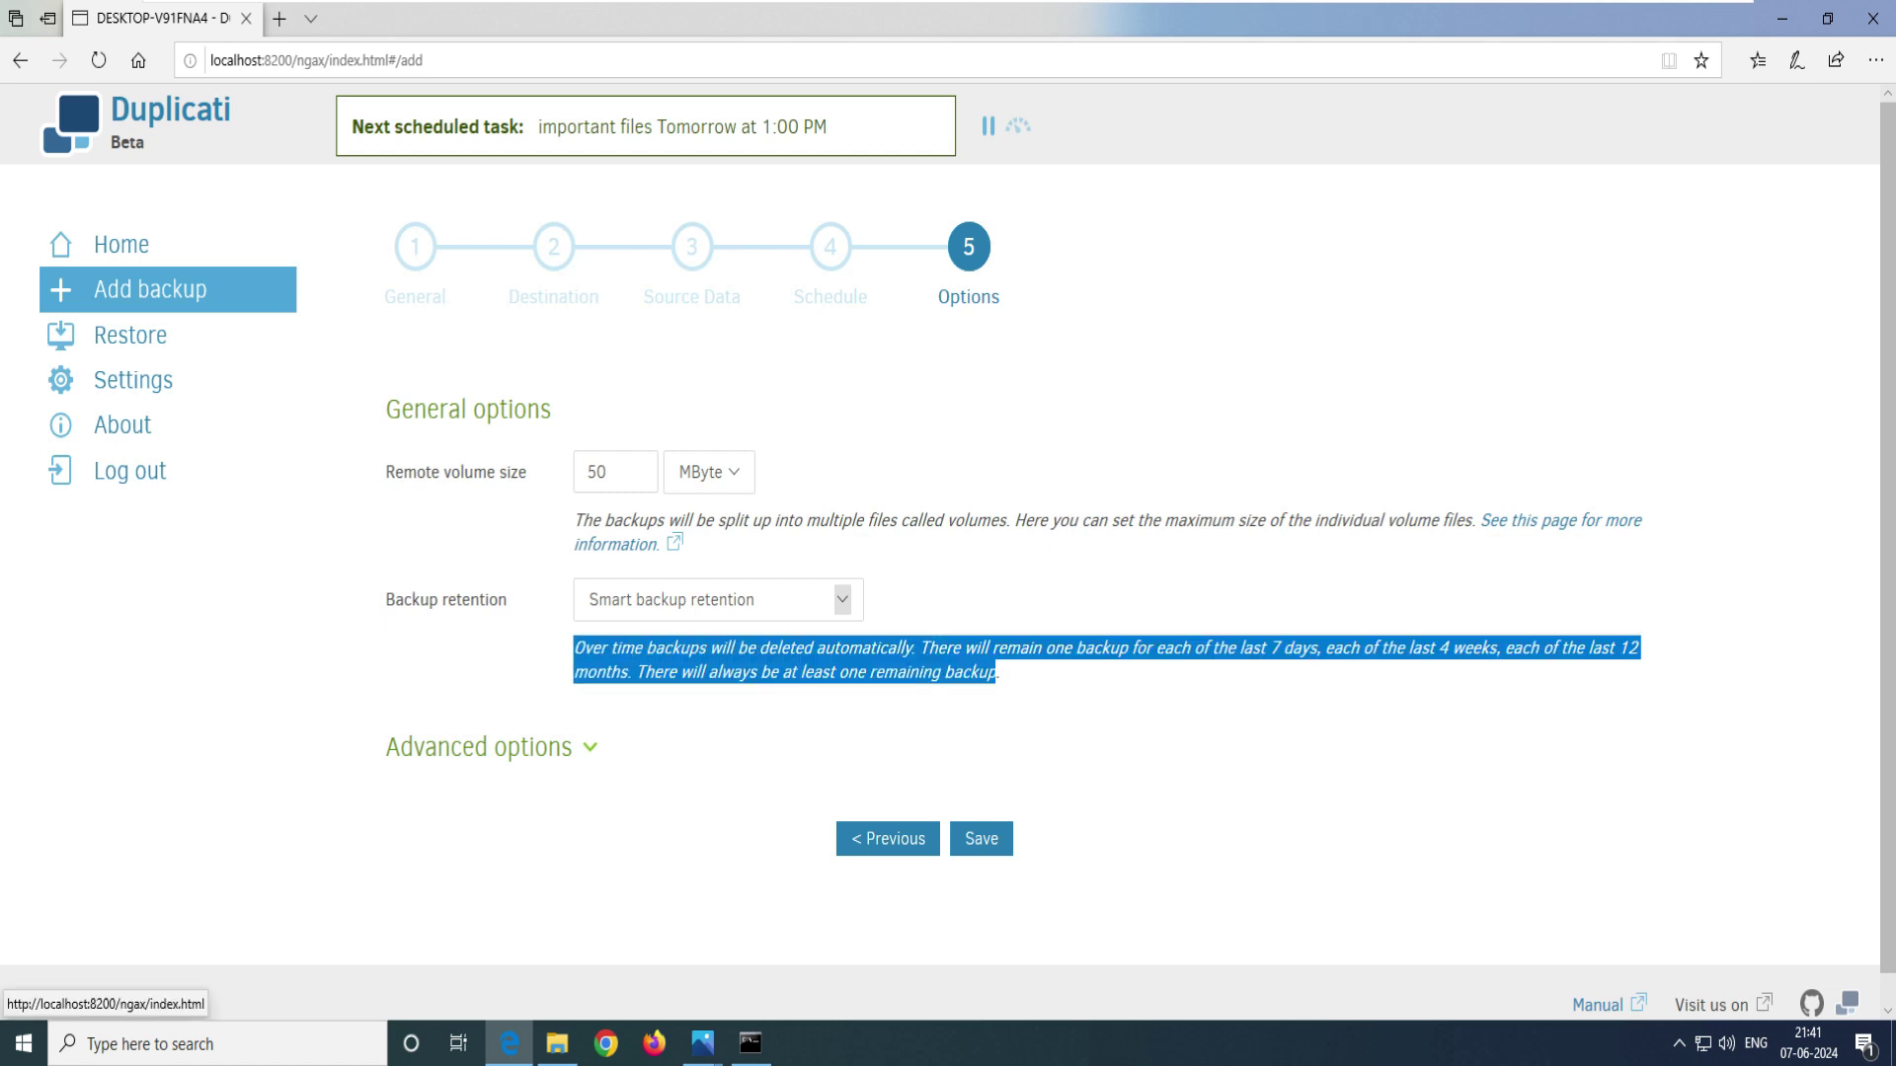
- Browse the advanced options list without adding any, then save the job
left_click(478, 747)
scroll(691, 750, "down", 1)
left_click(929, 719)
scroll(933, 612, "down", 15)
scroll(933, 612, "down", 20)
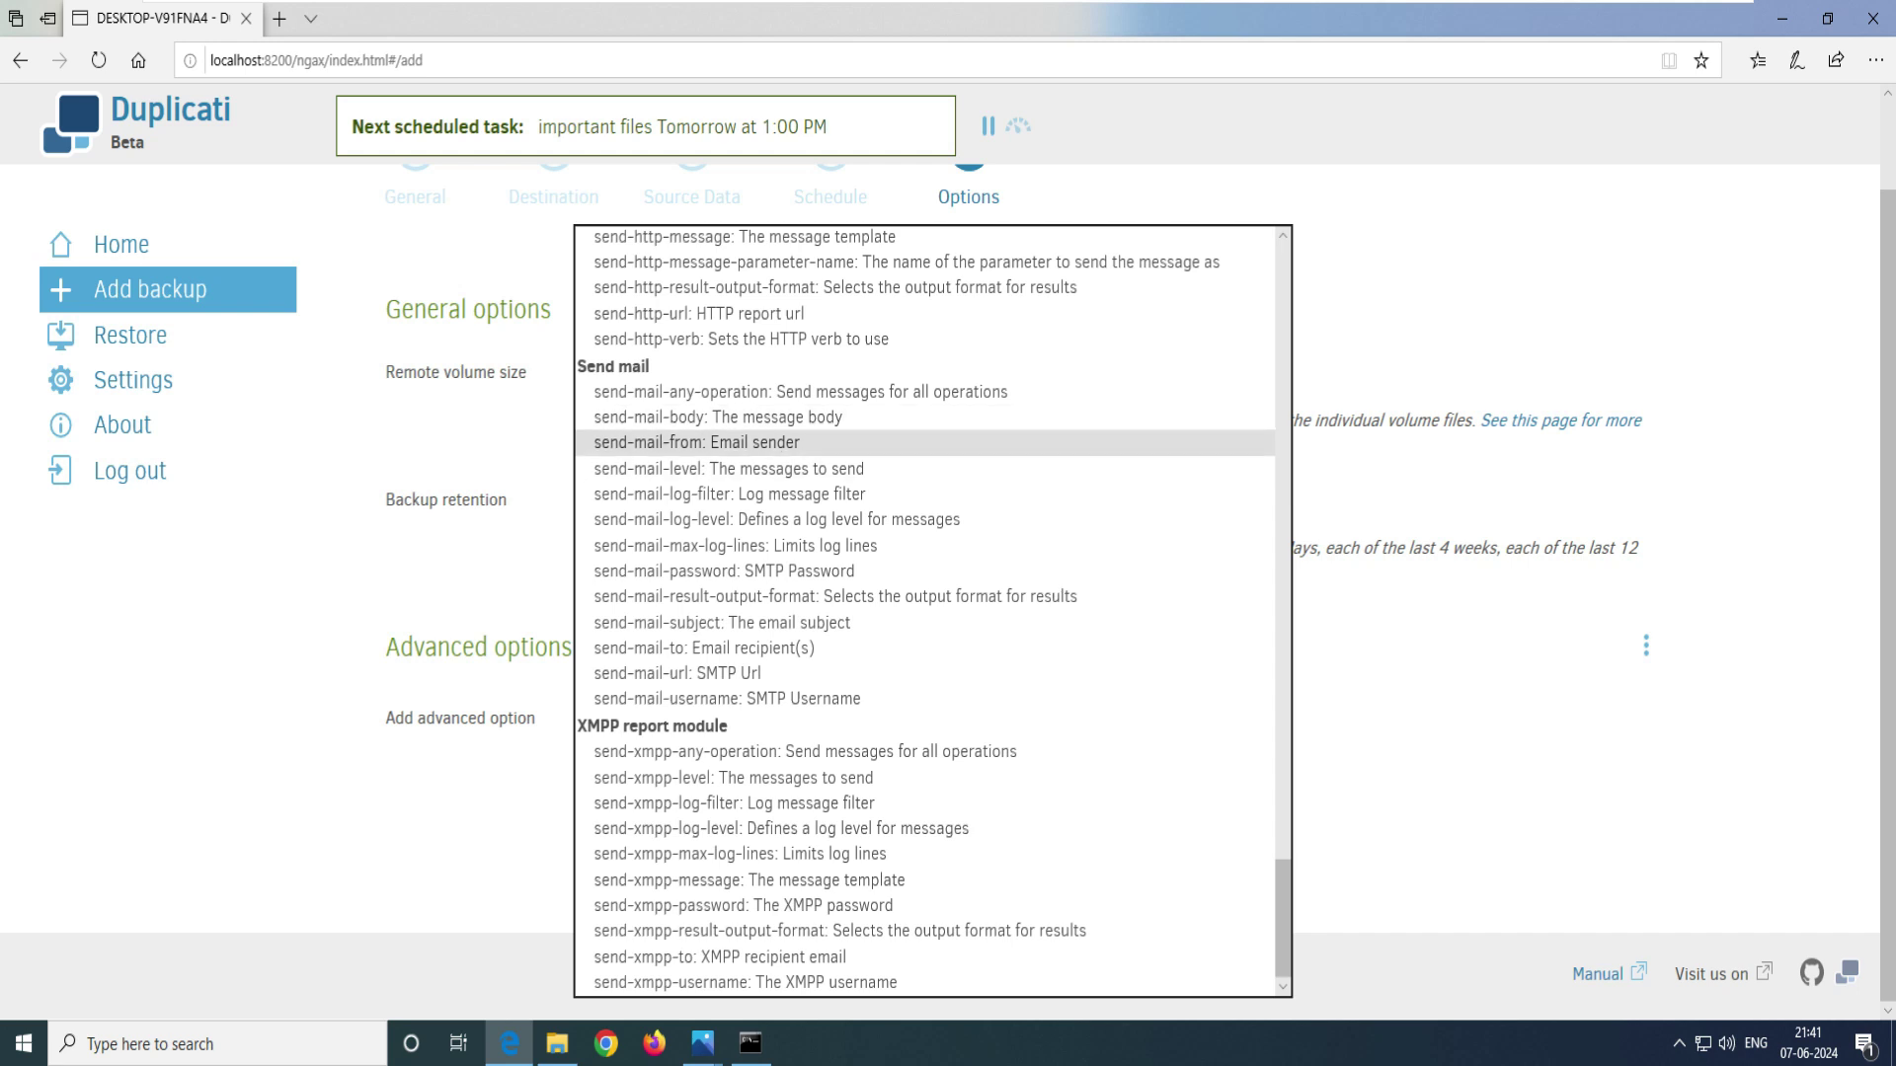
key("Escape")
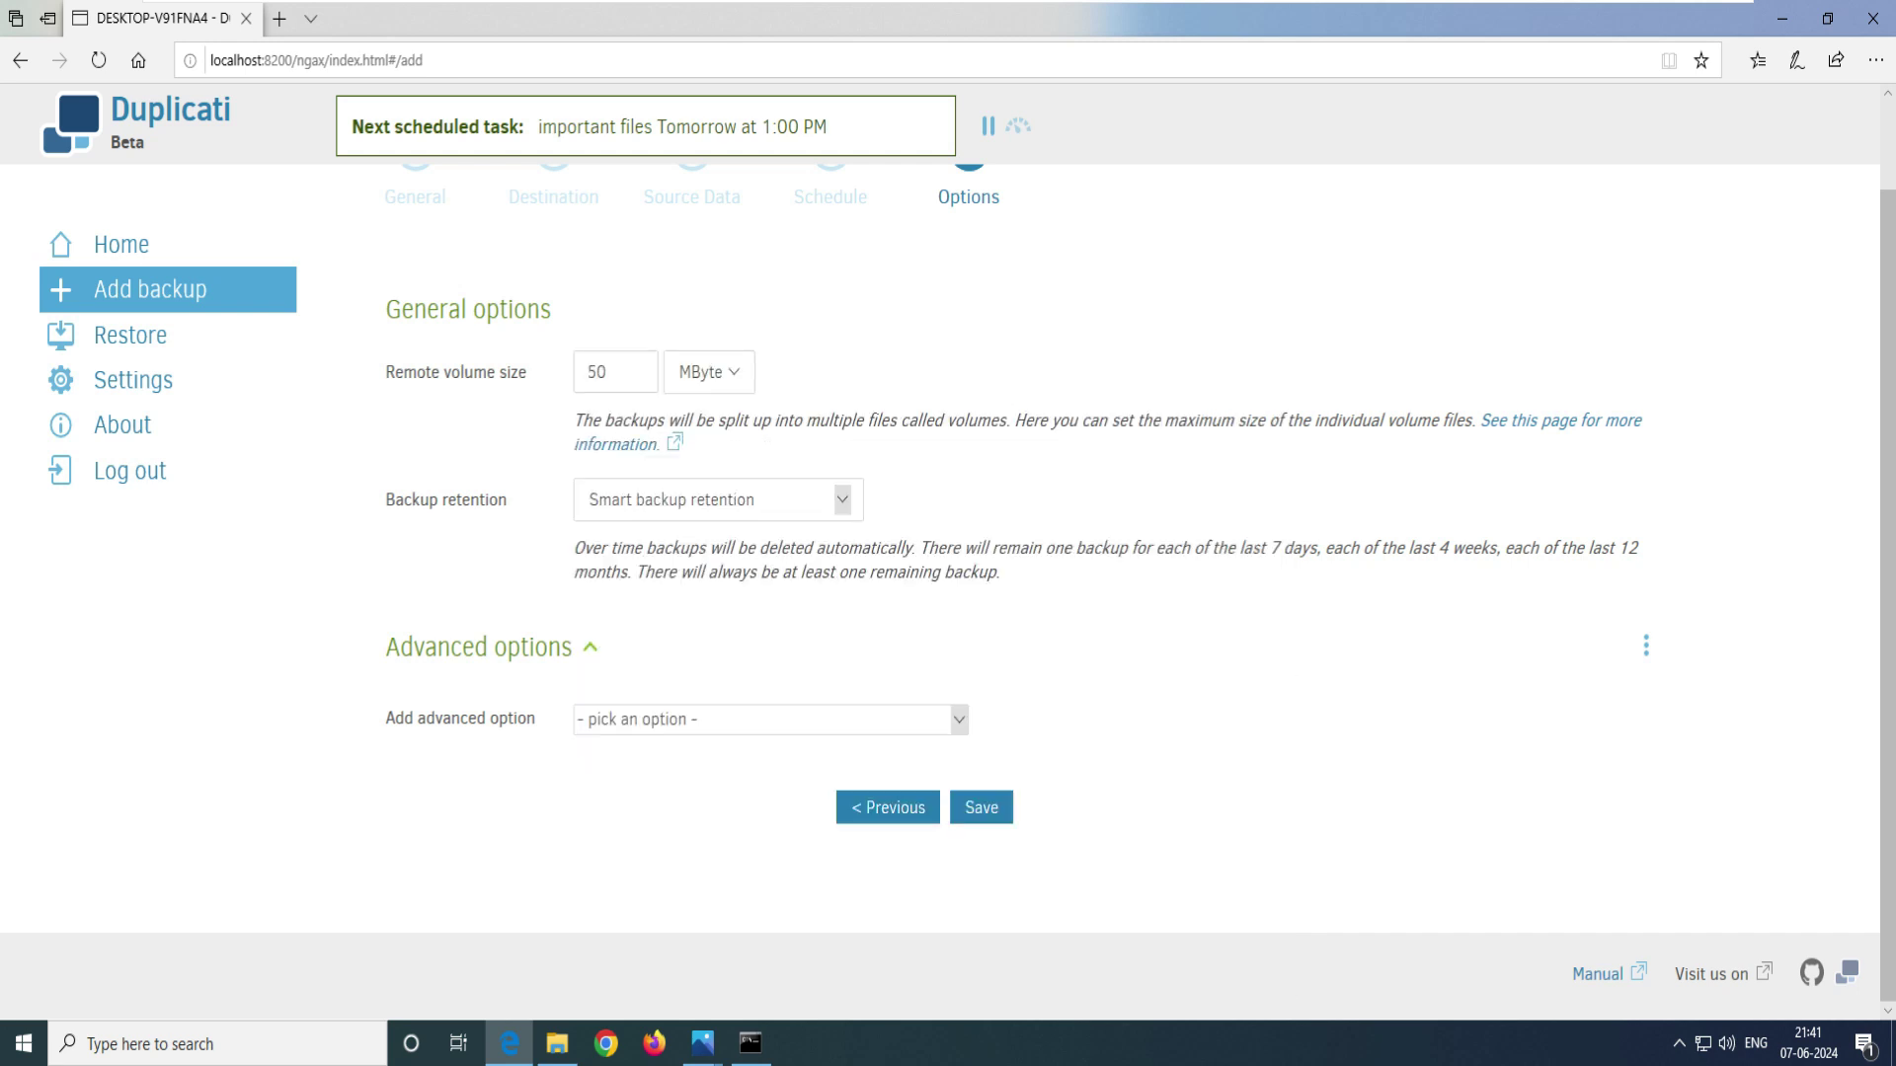
key("Tab")
key("Tab")
- Save the Network backup job, accepting the weak passphrase warning
key("Return")
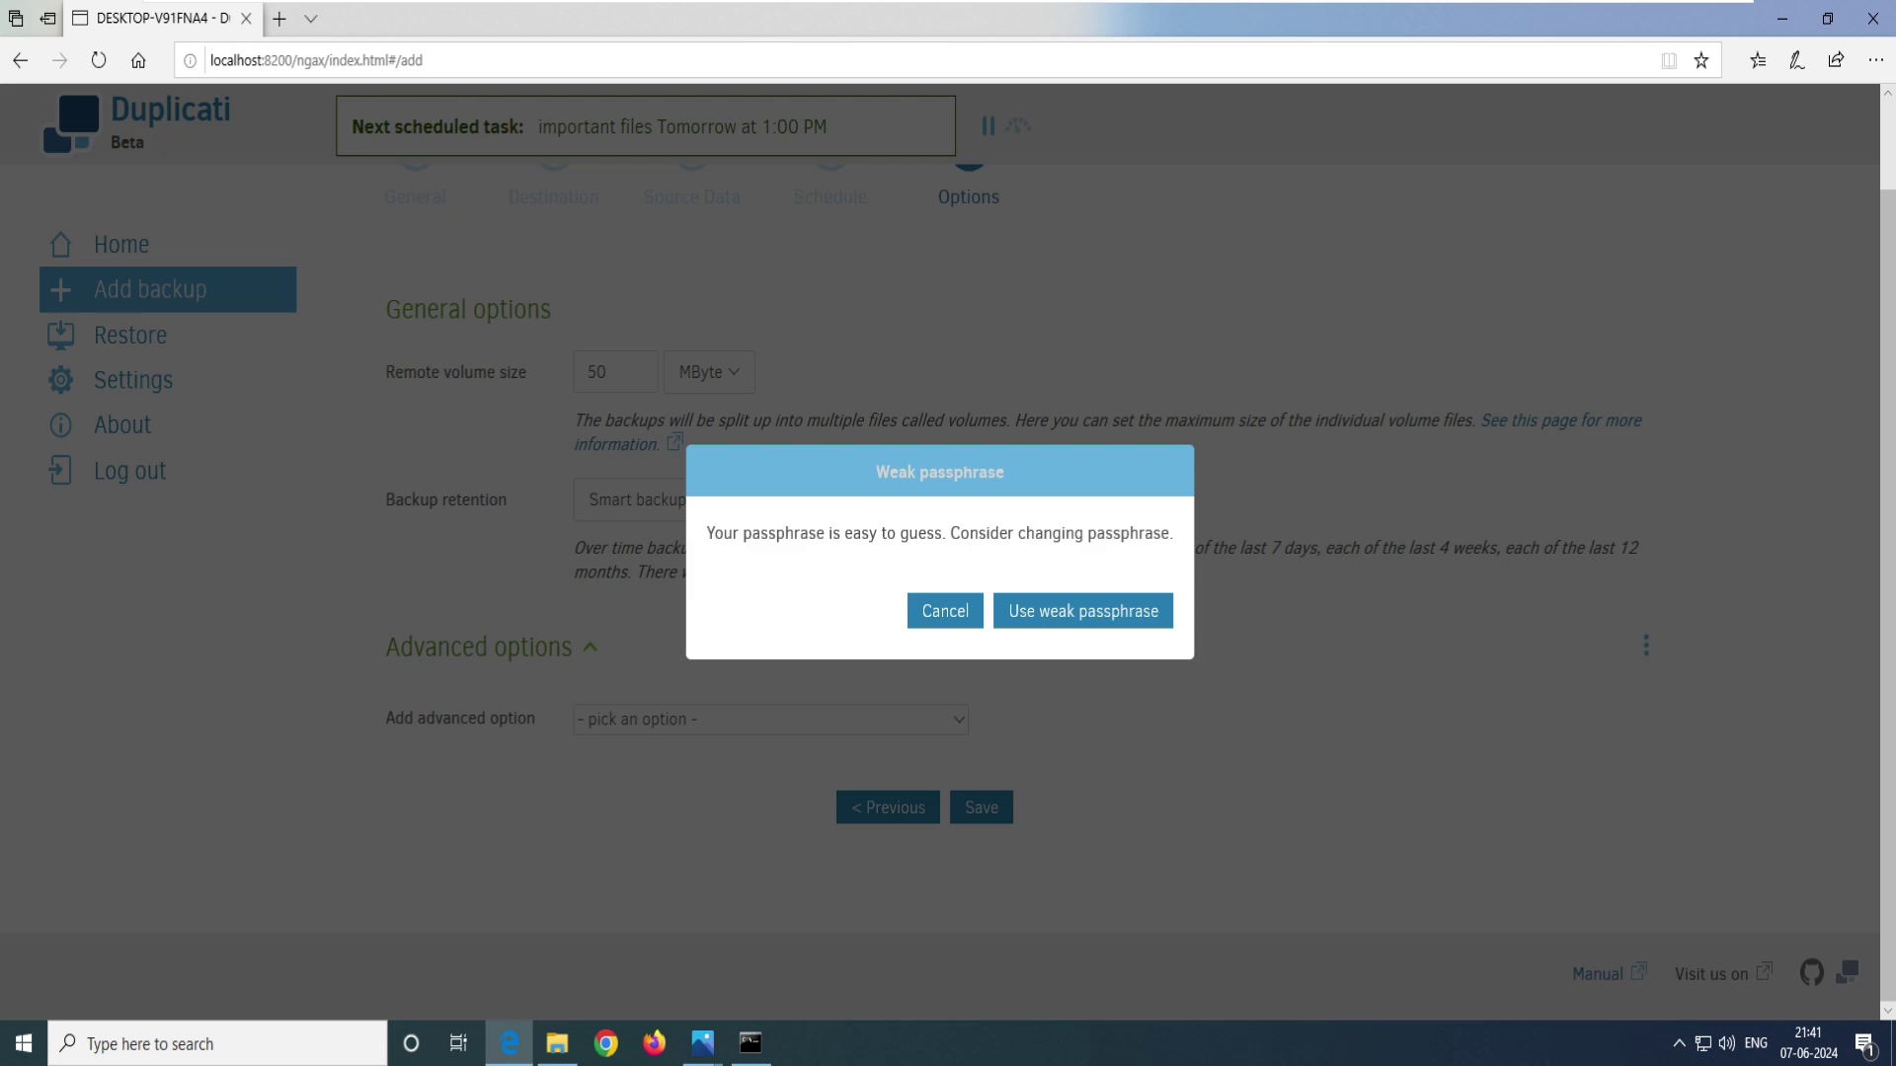
left_click_drag(707, 533, 942, 533)
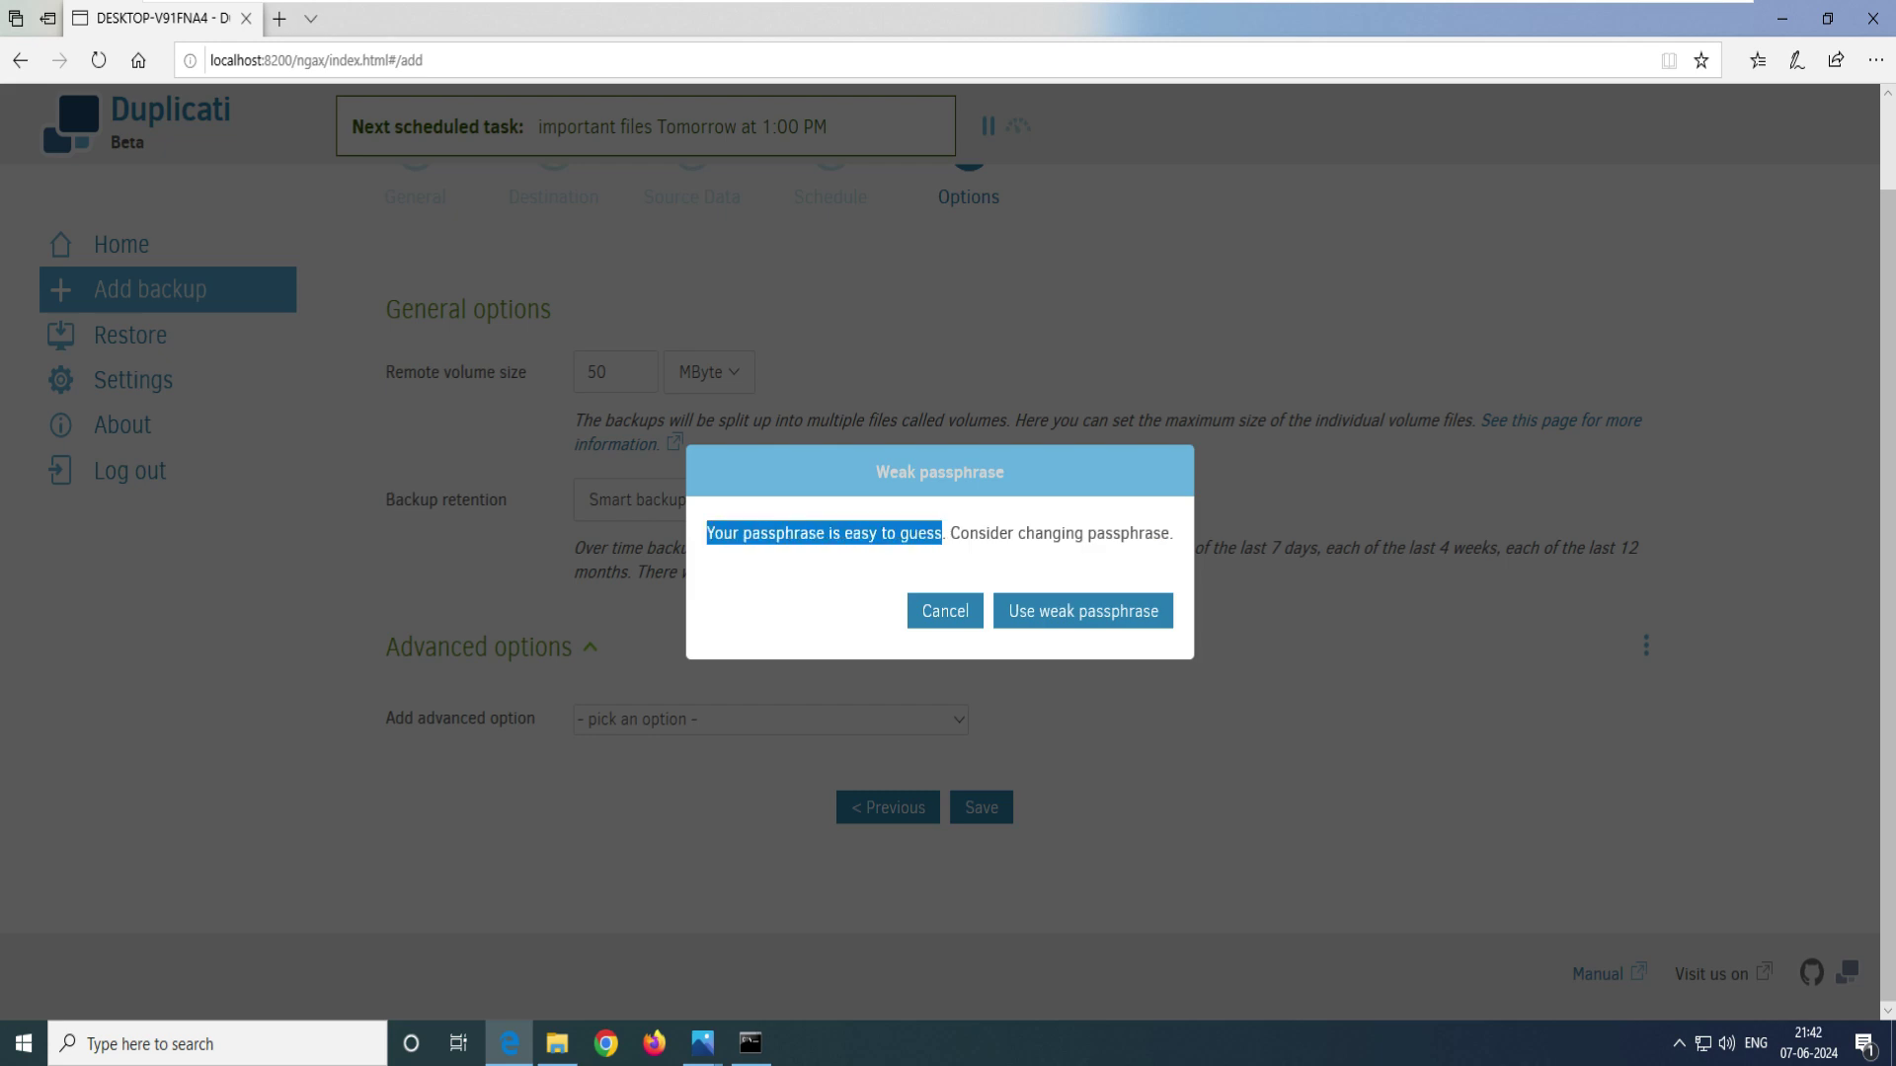
left_click_drag(969, 533, 1169, 533)
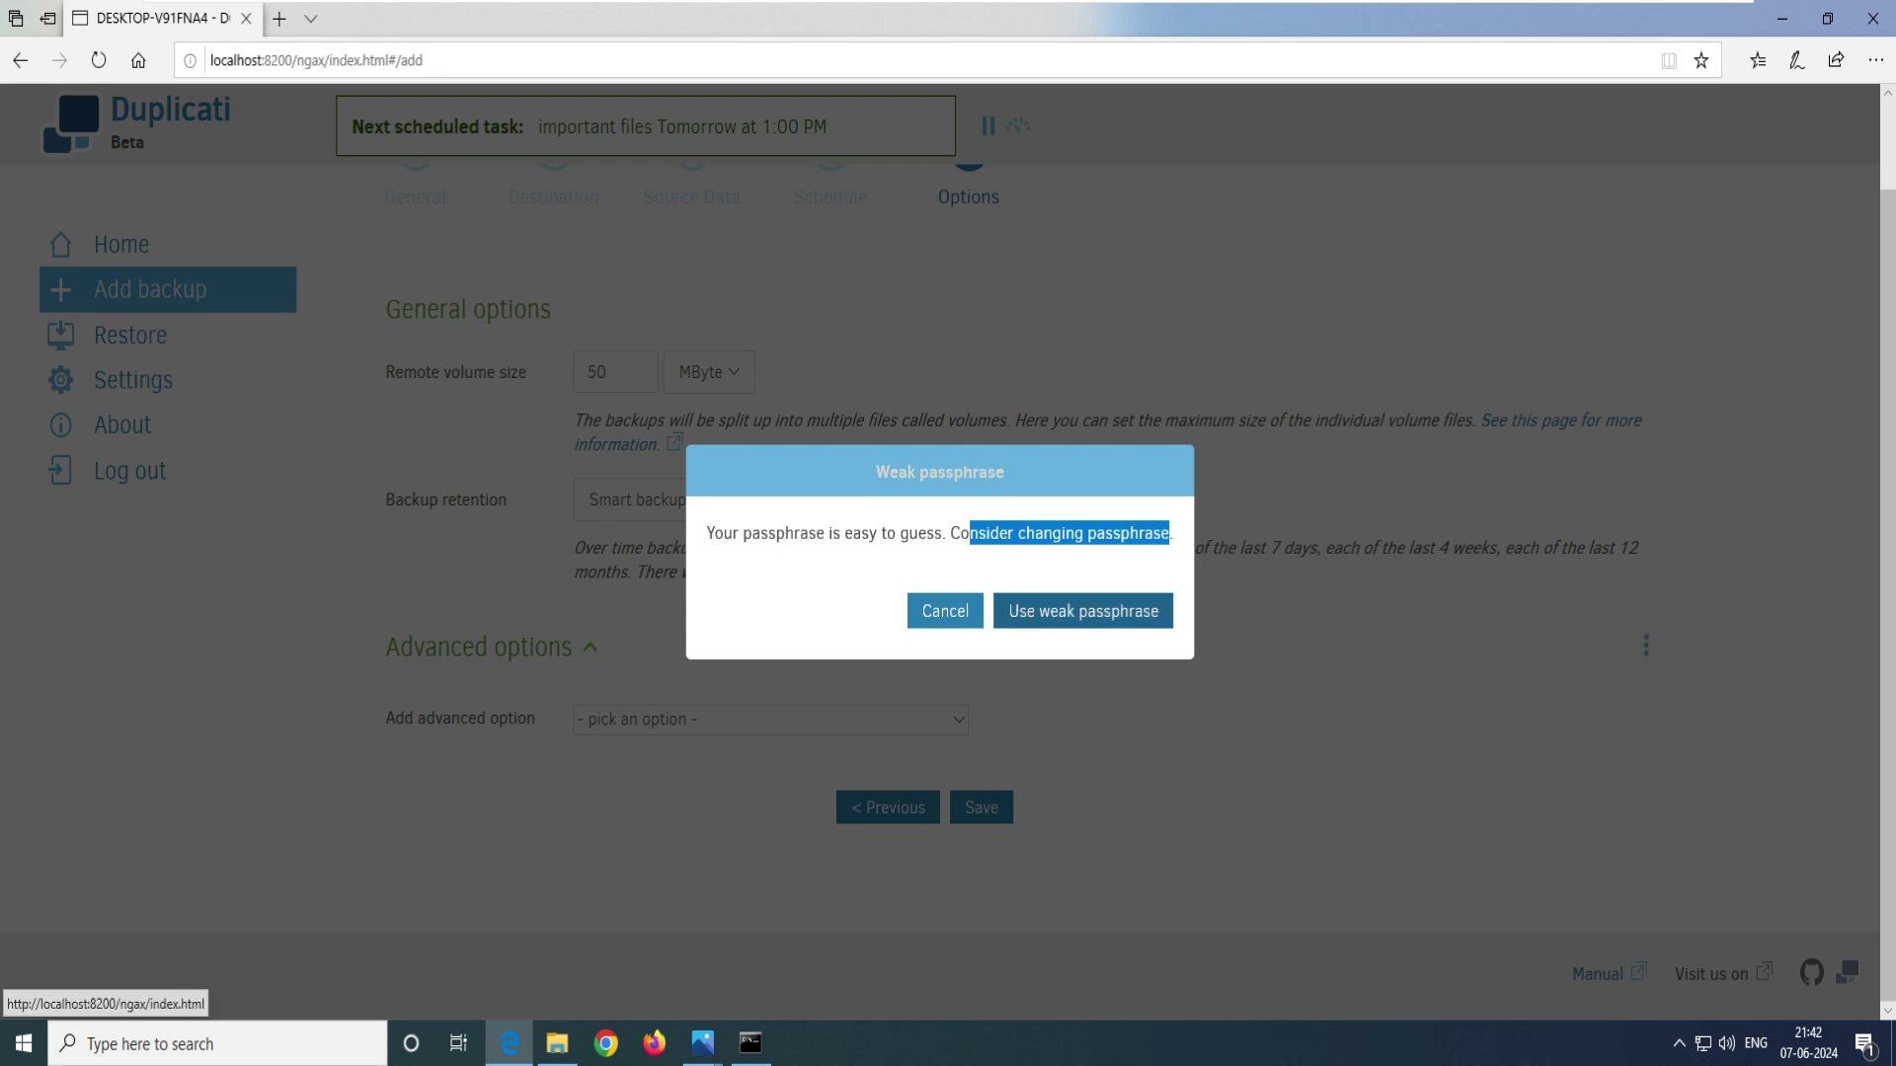
left_click(1083, 610)
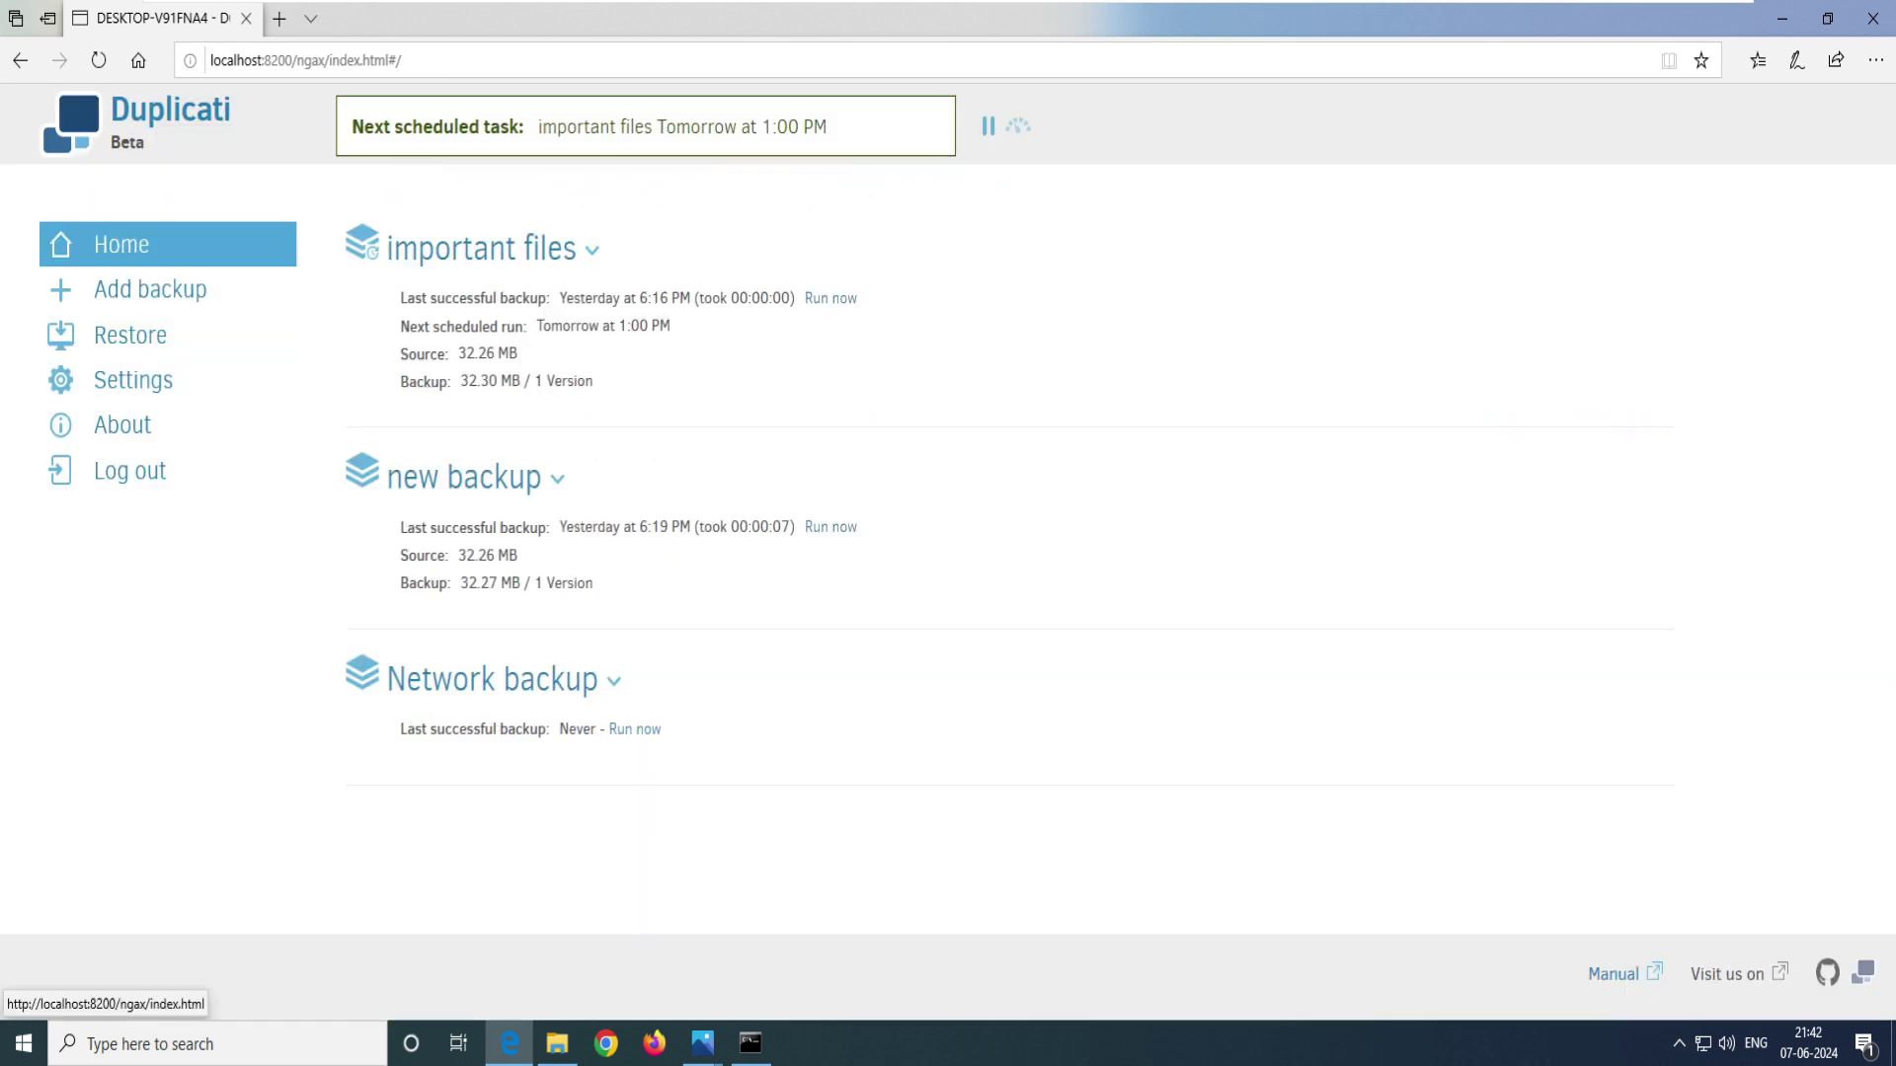
- Run the Network backup job now and follow its progress to completion
left_click_drag(629, 679, 406, 679)
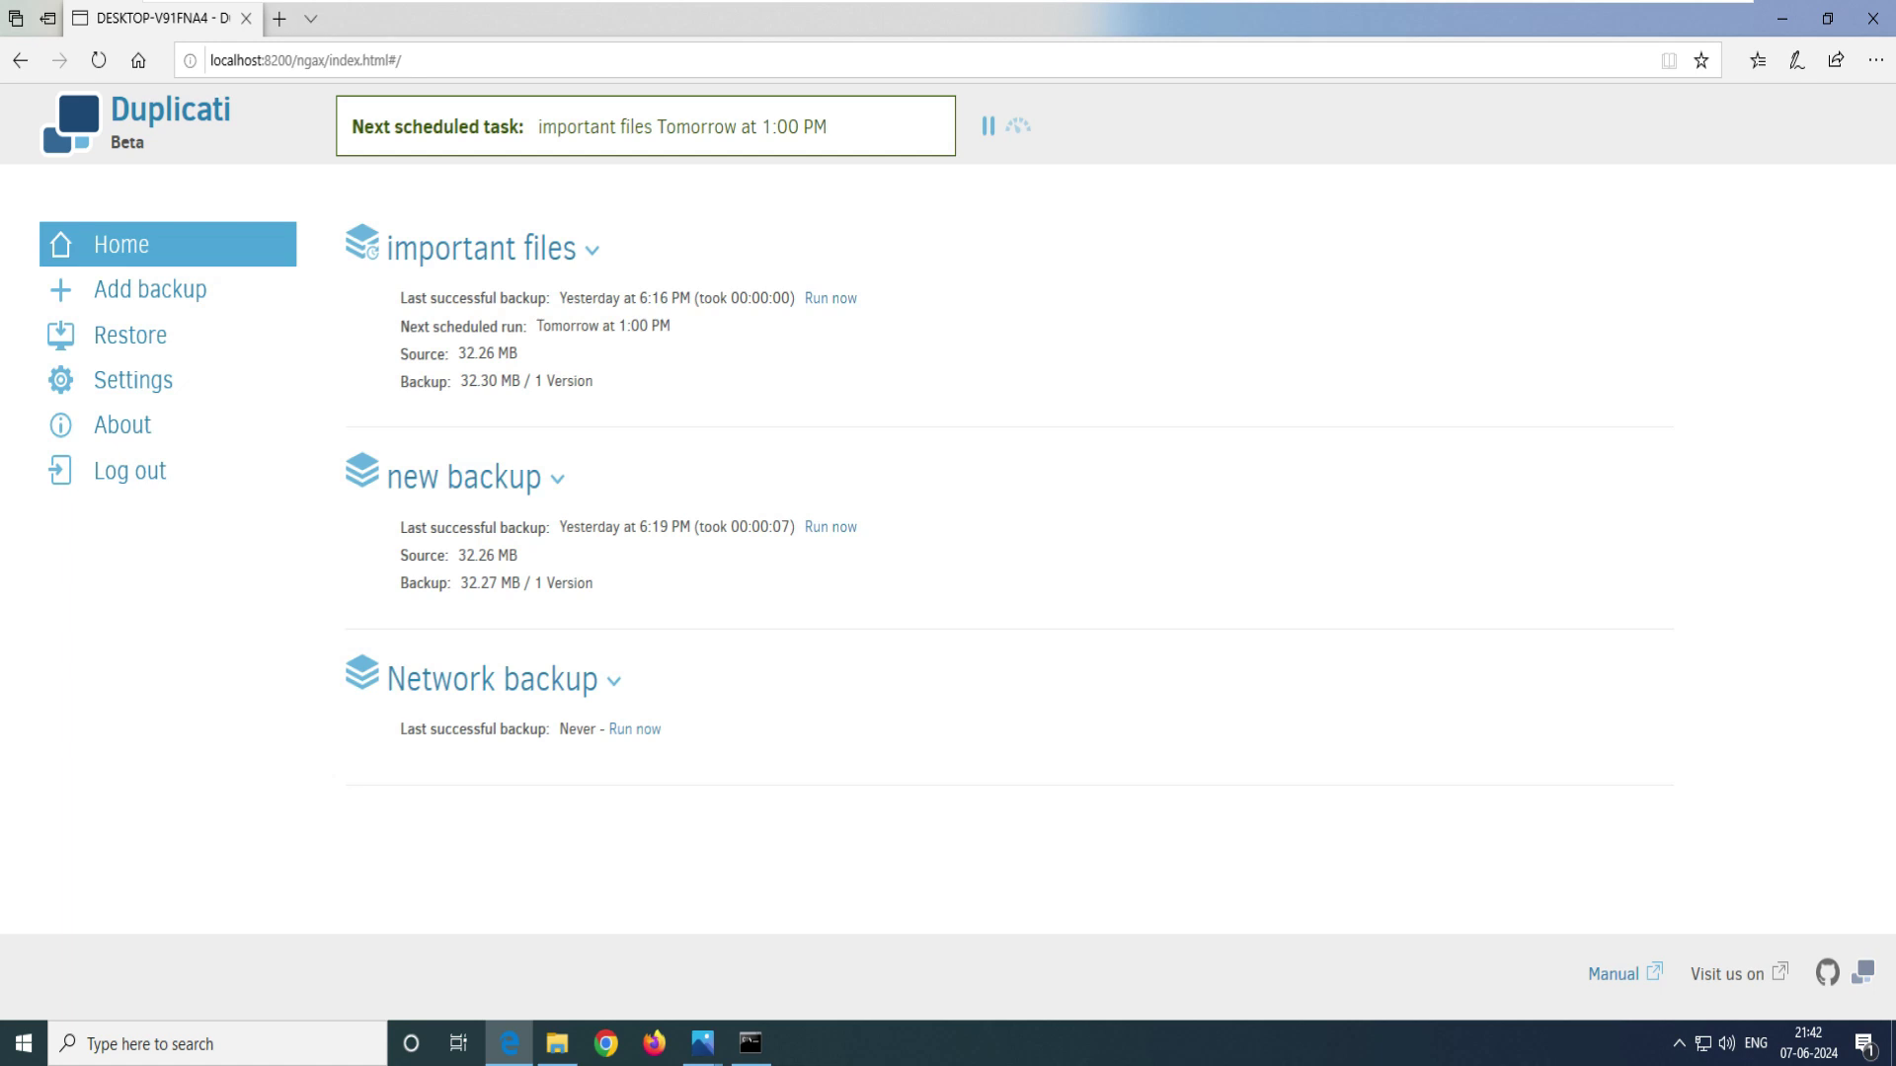
left_click(634, 728)
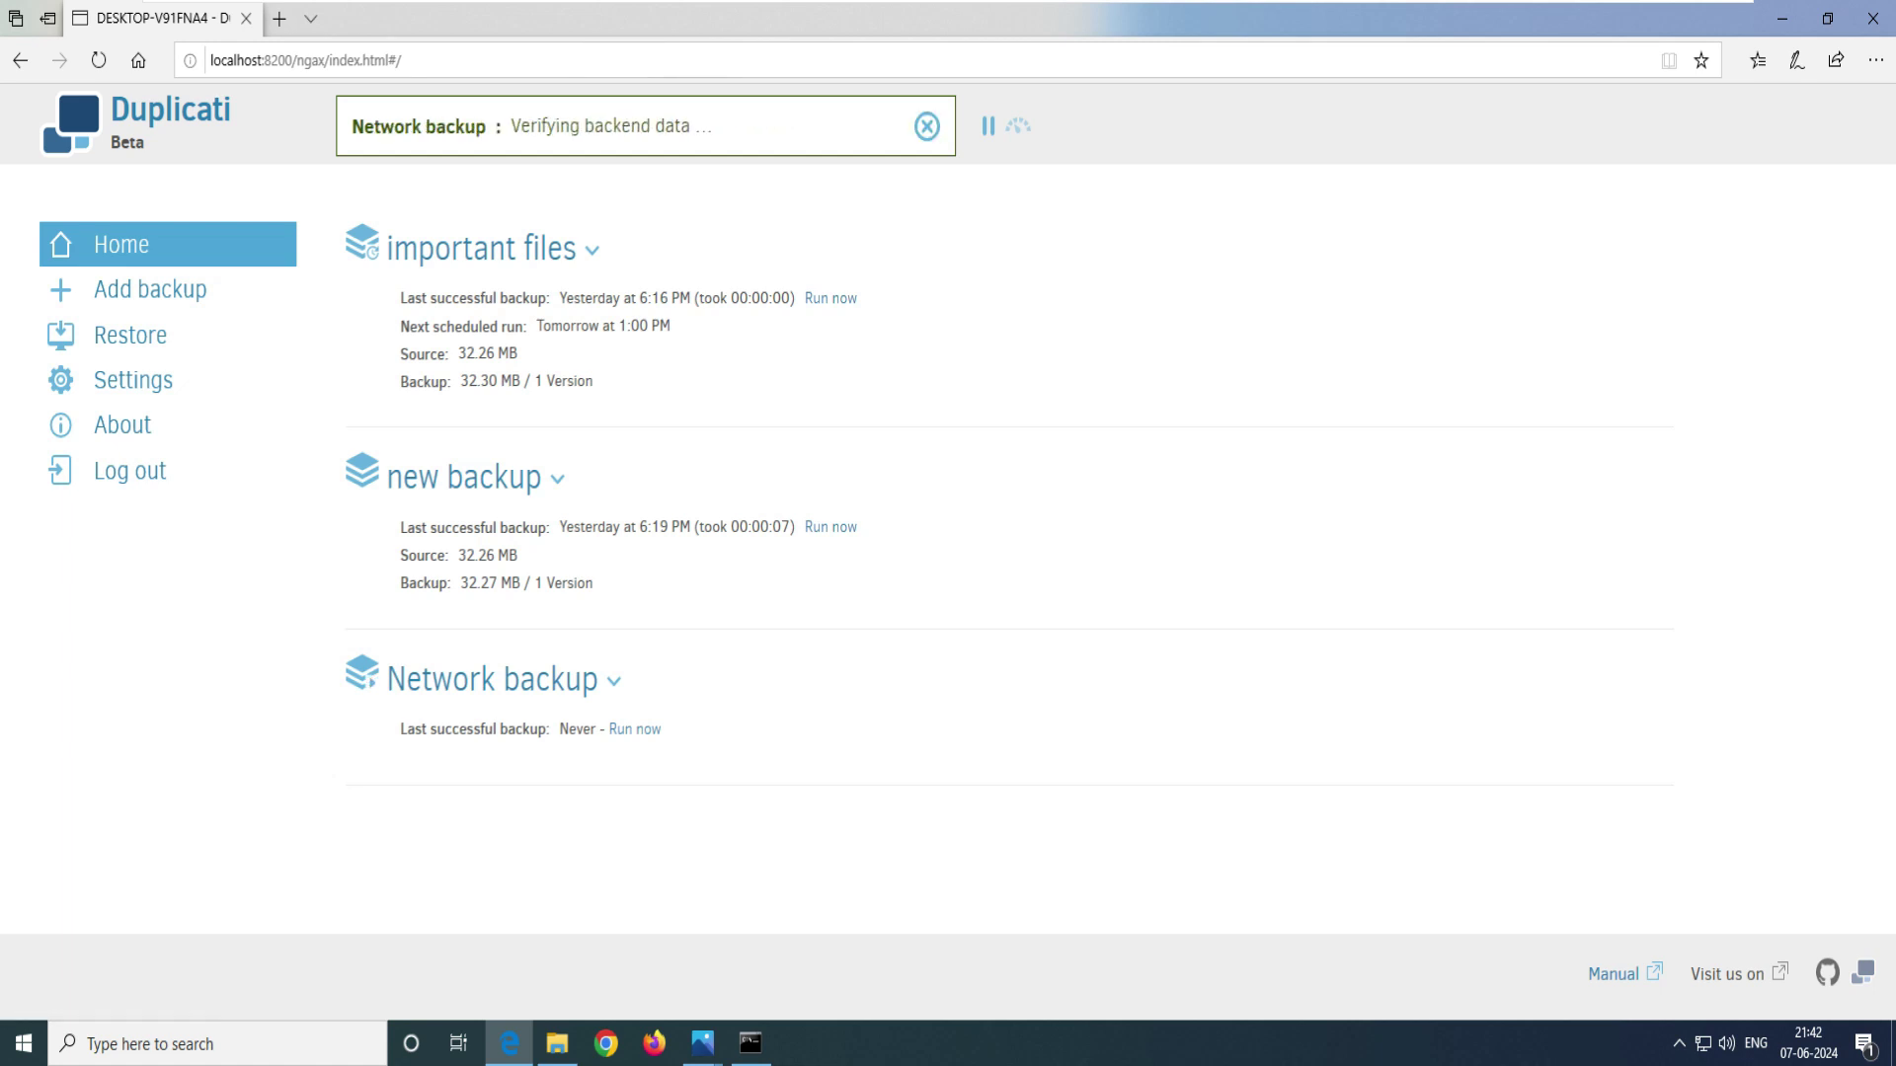
left_click_drag(713, 125, 509, 126)
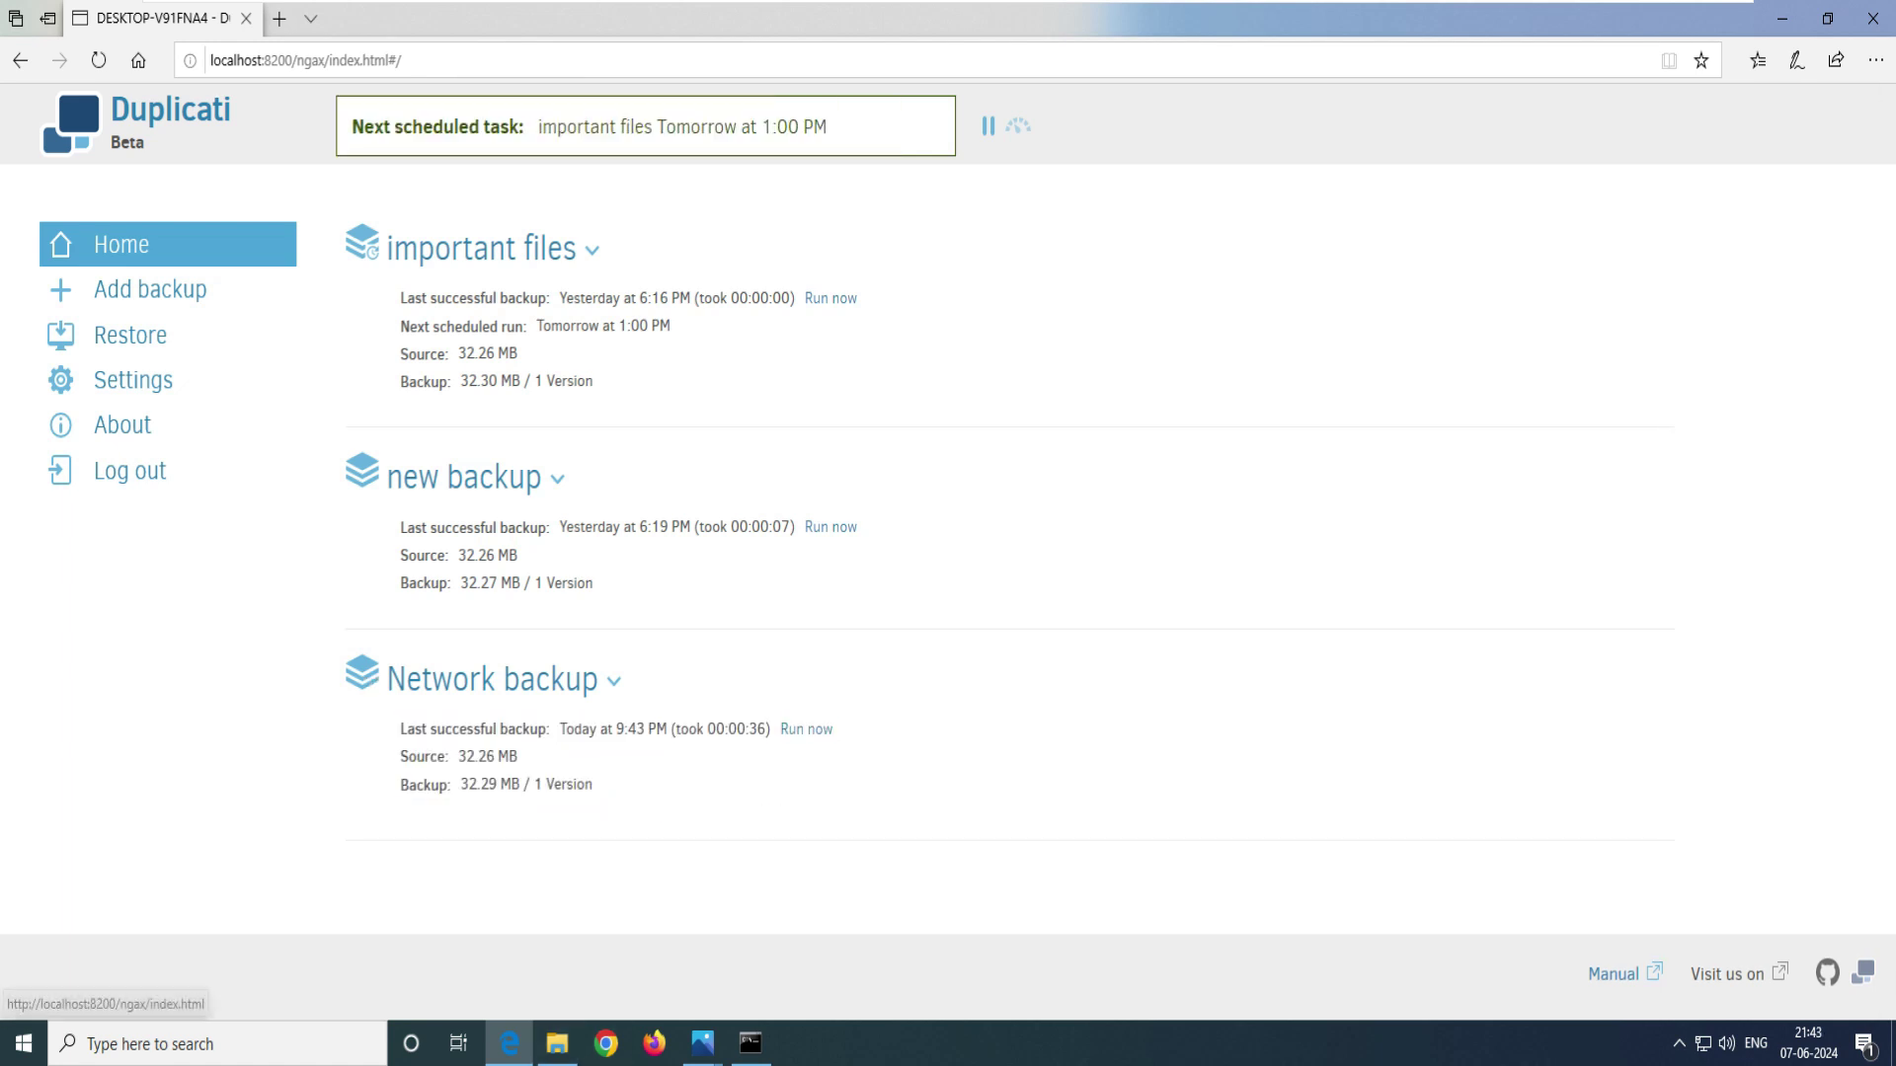
- Open Backup data on New Volume (E:) and select the three .aes backup files
key("super+Down")
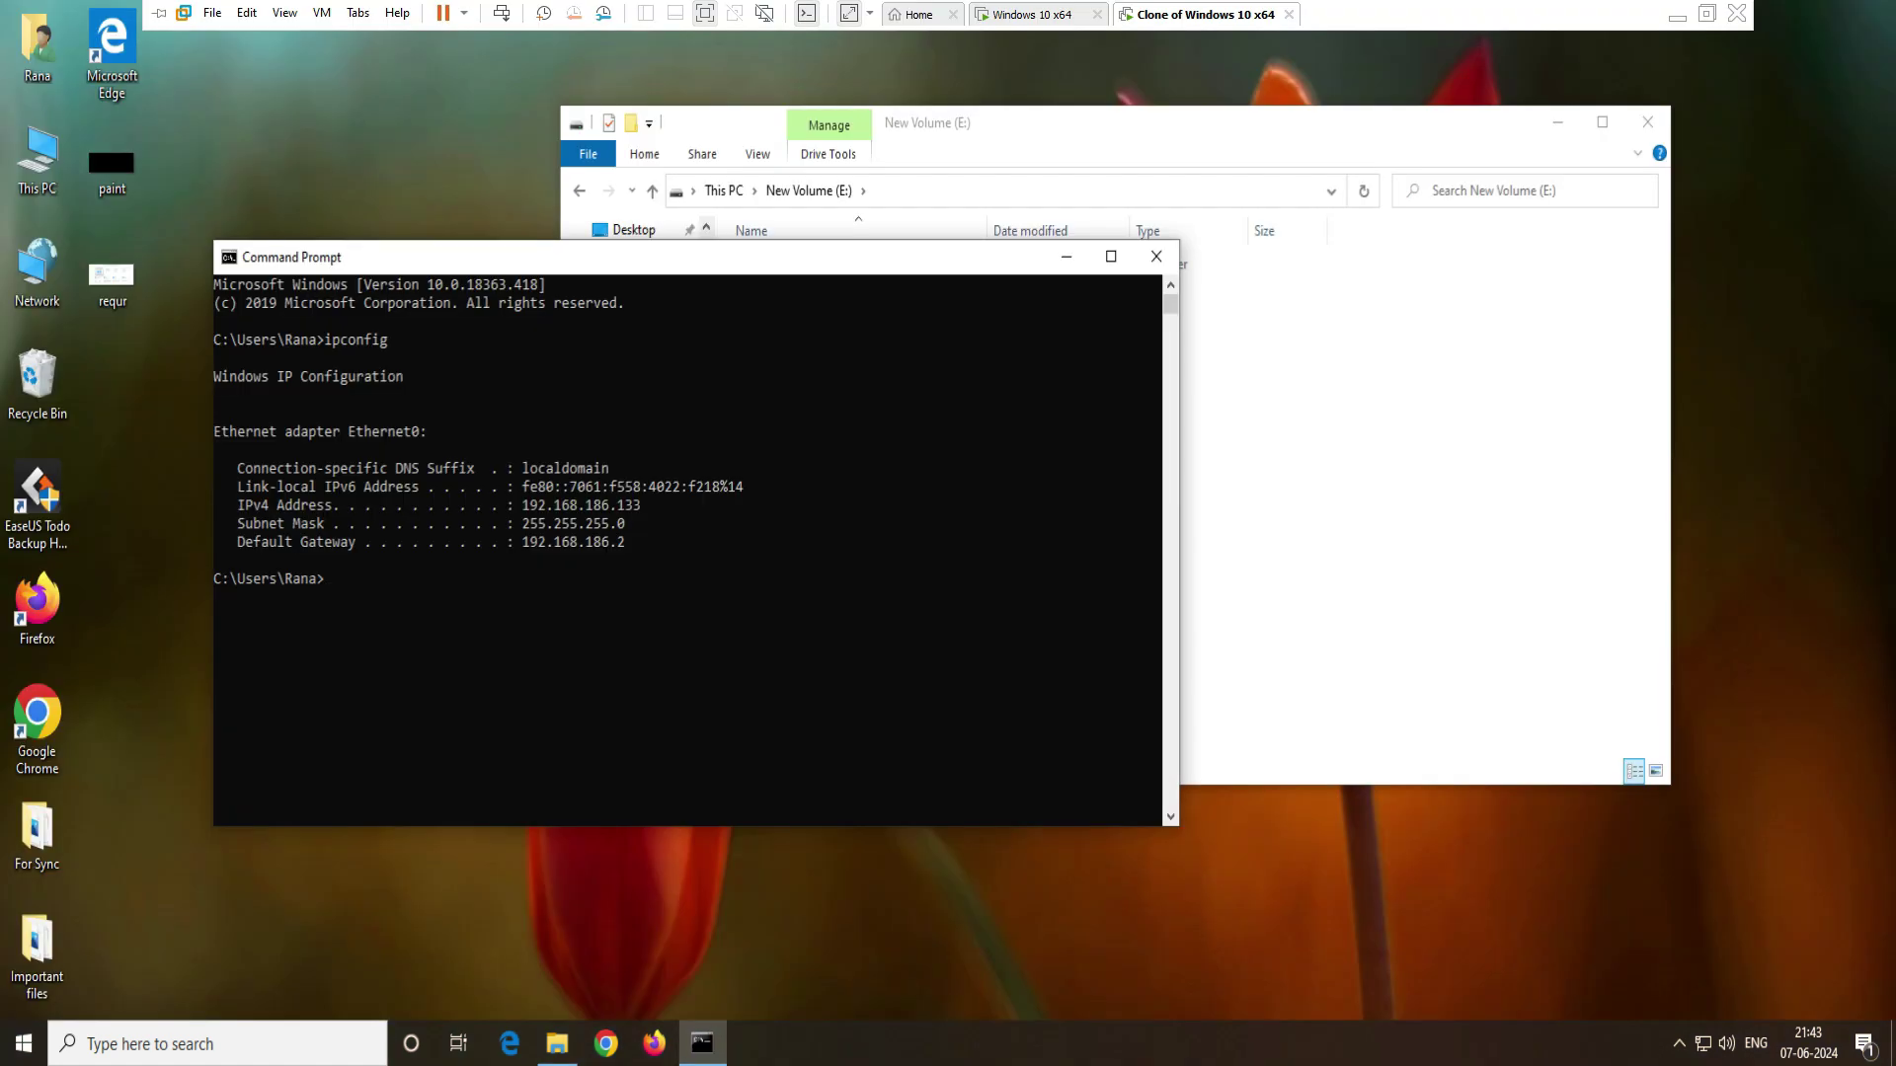
left_click(787, 264)
double_click(788, 263)
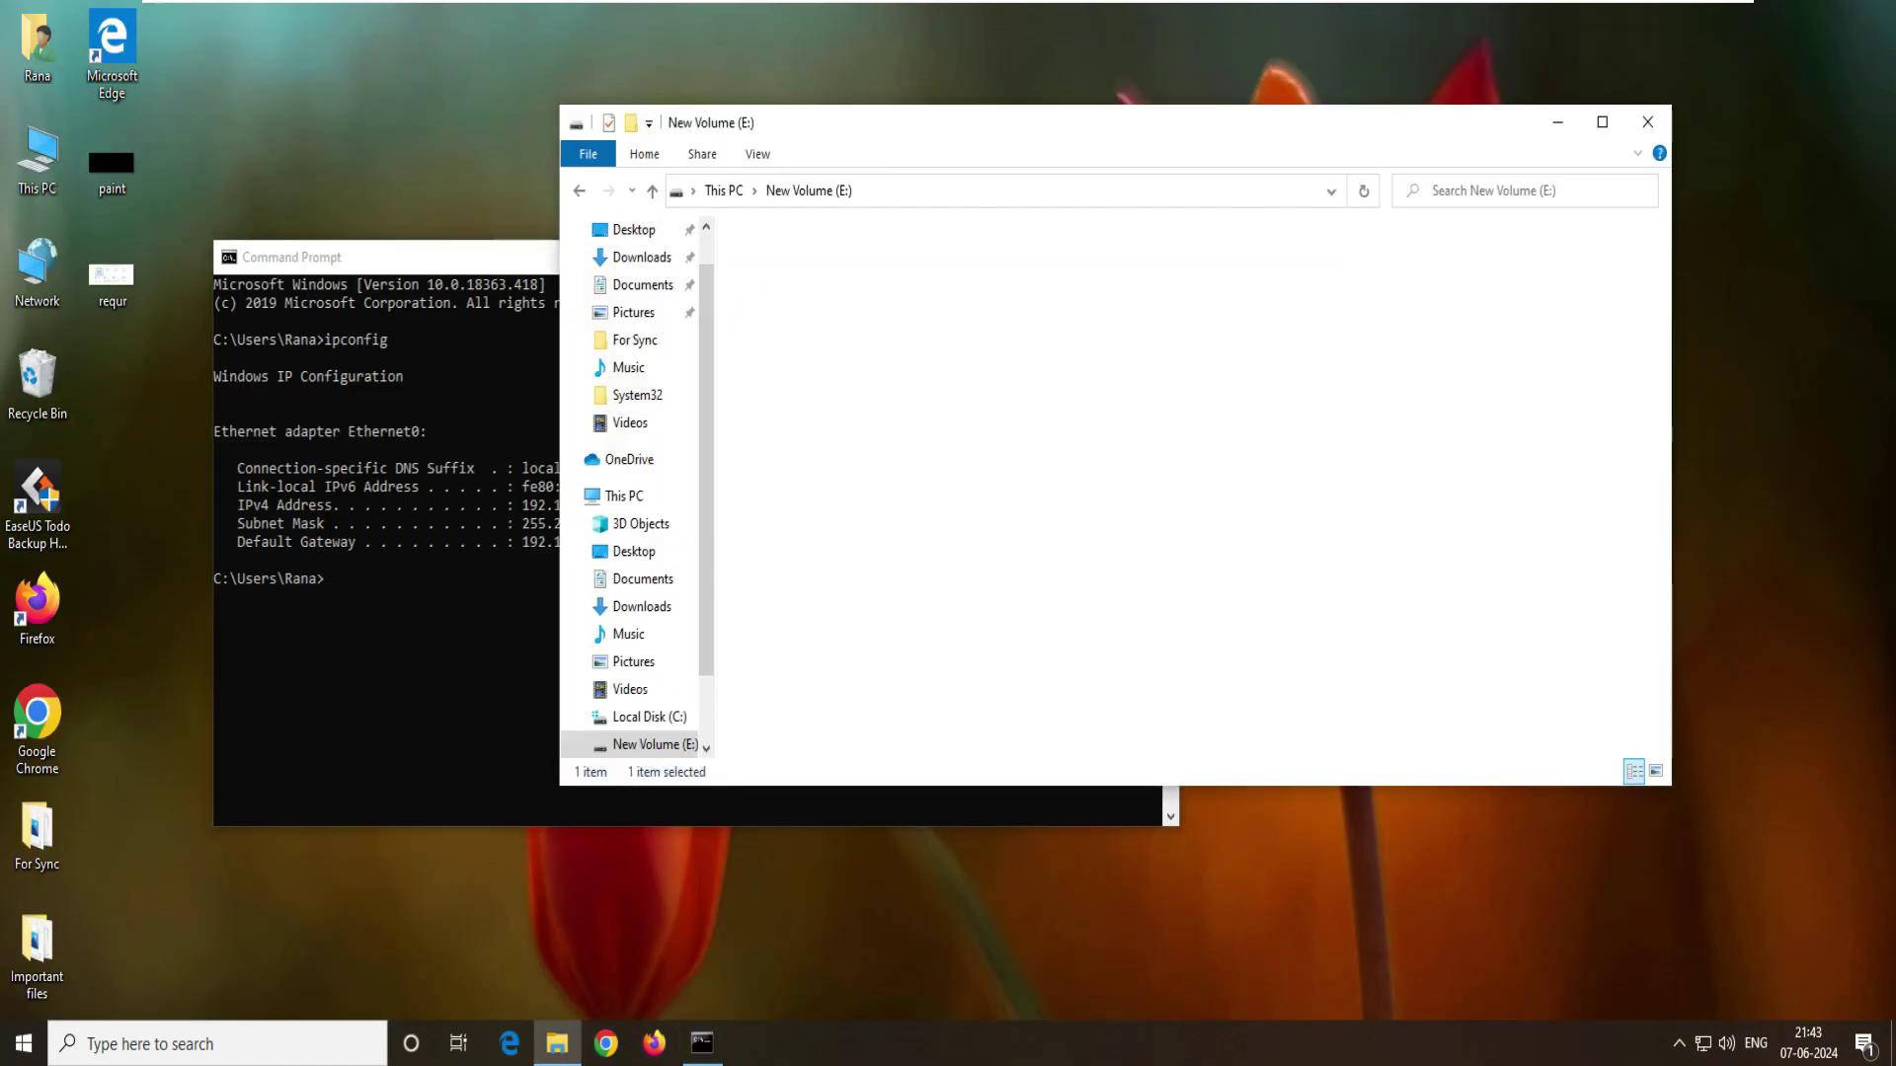
left_click_drag(1043, 445, 797, 243)
left_click(987, 494)
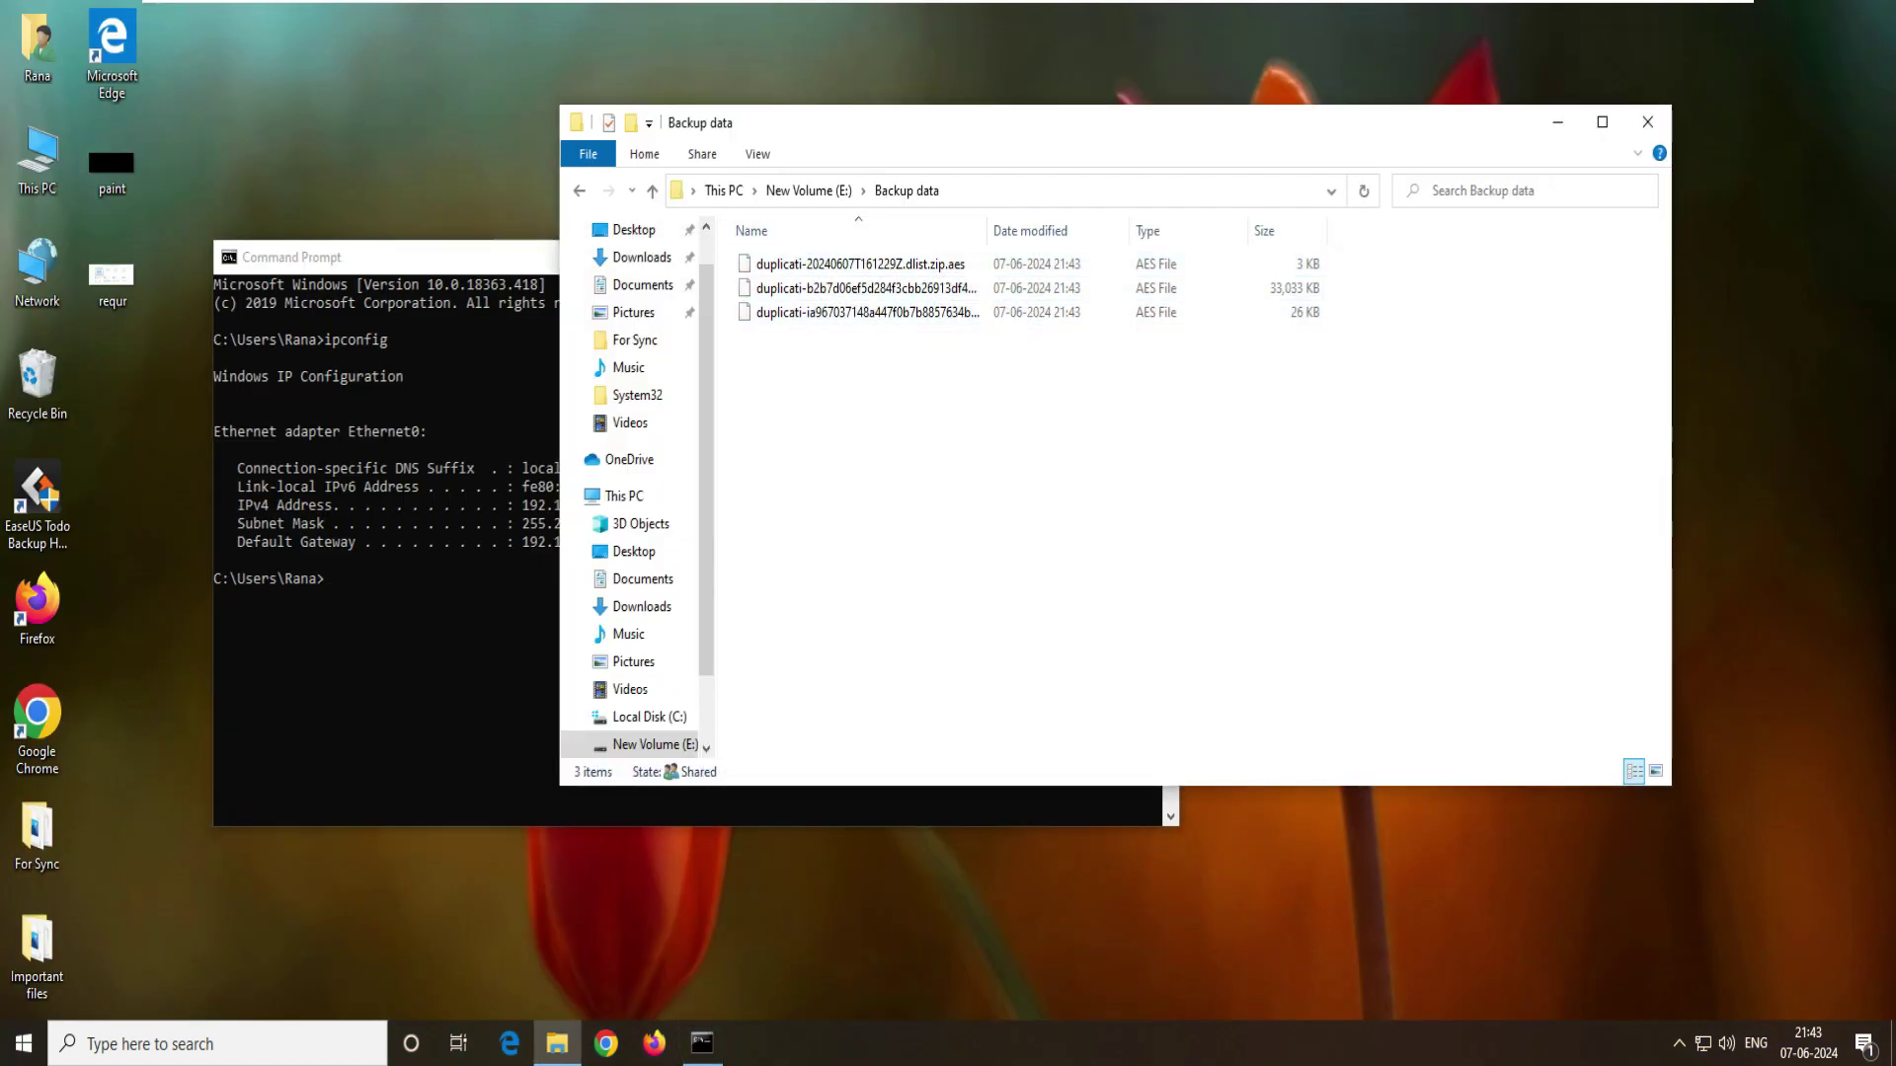
left_click_drag(936, 509, 764, 258)
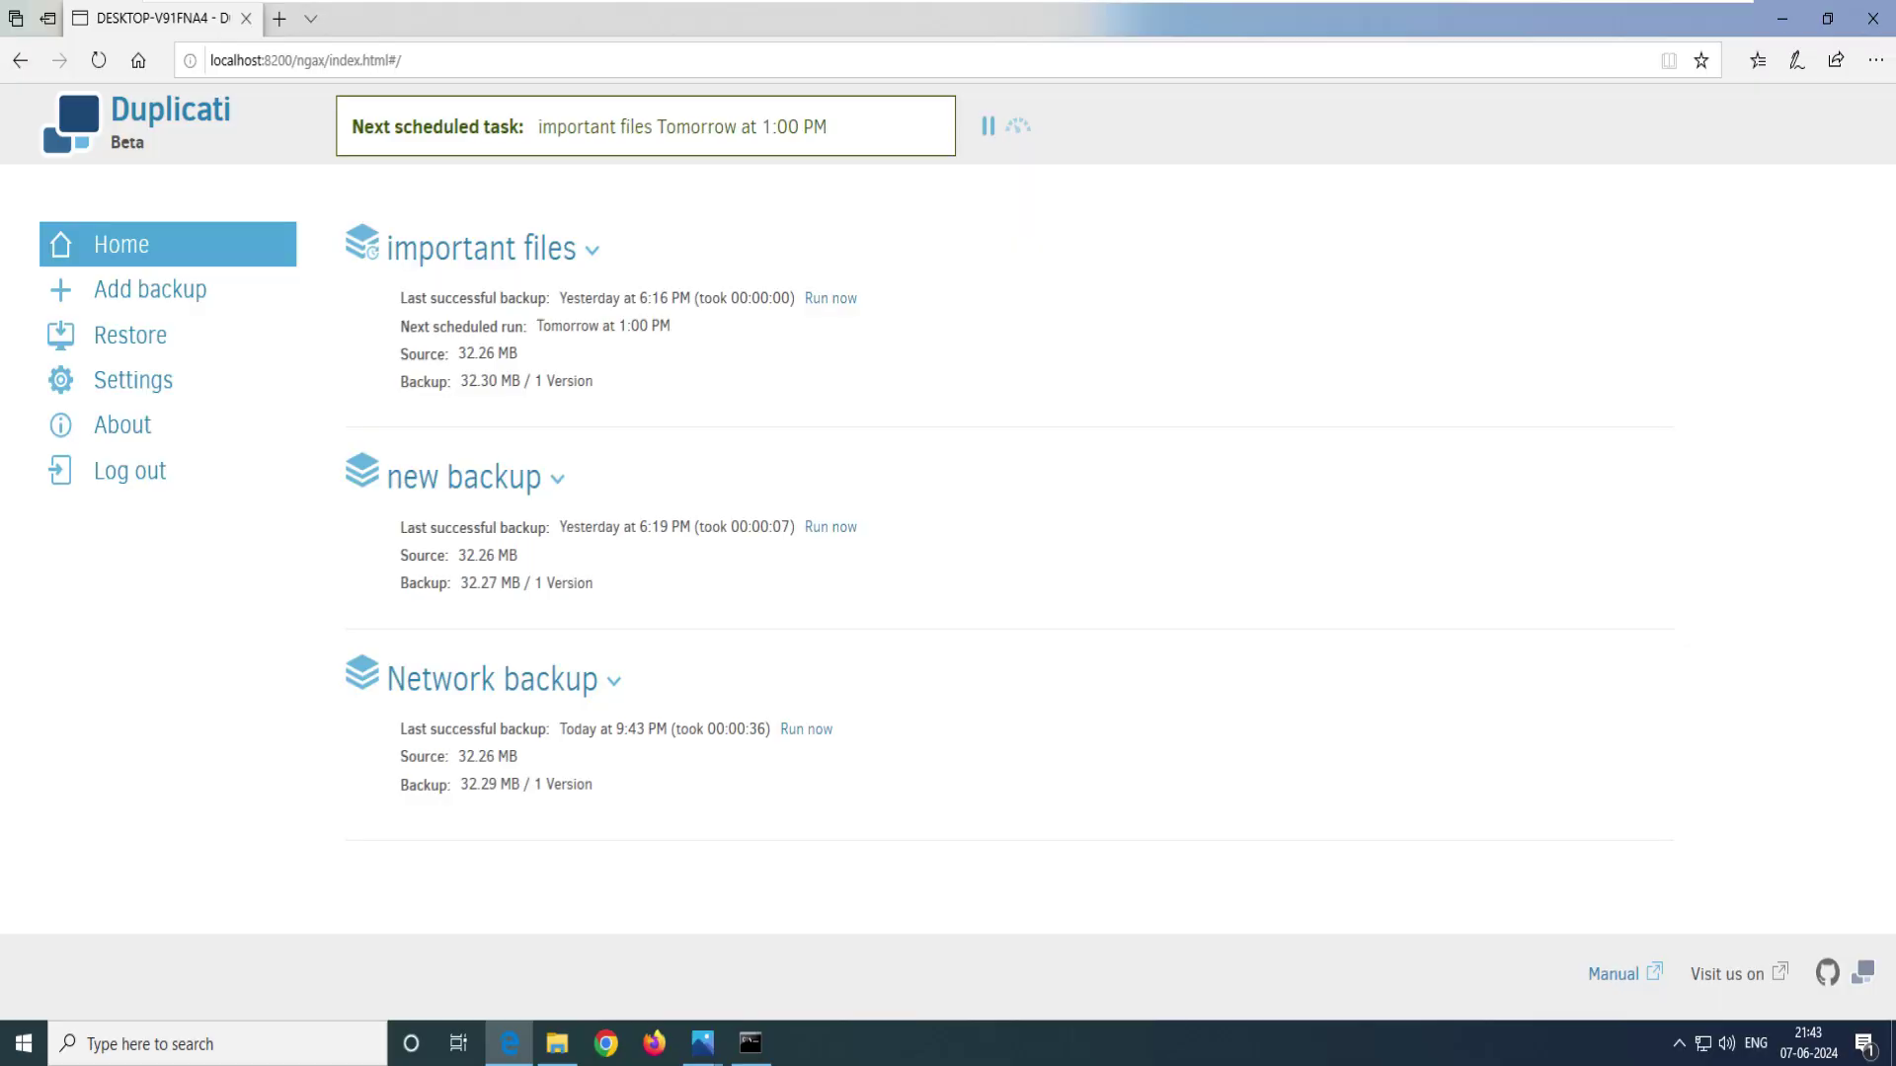
- Refresh the desktop to confirm Important files is gone, then return to Duplicati
left_click(1782, 18)
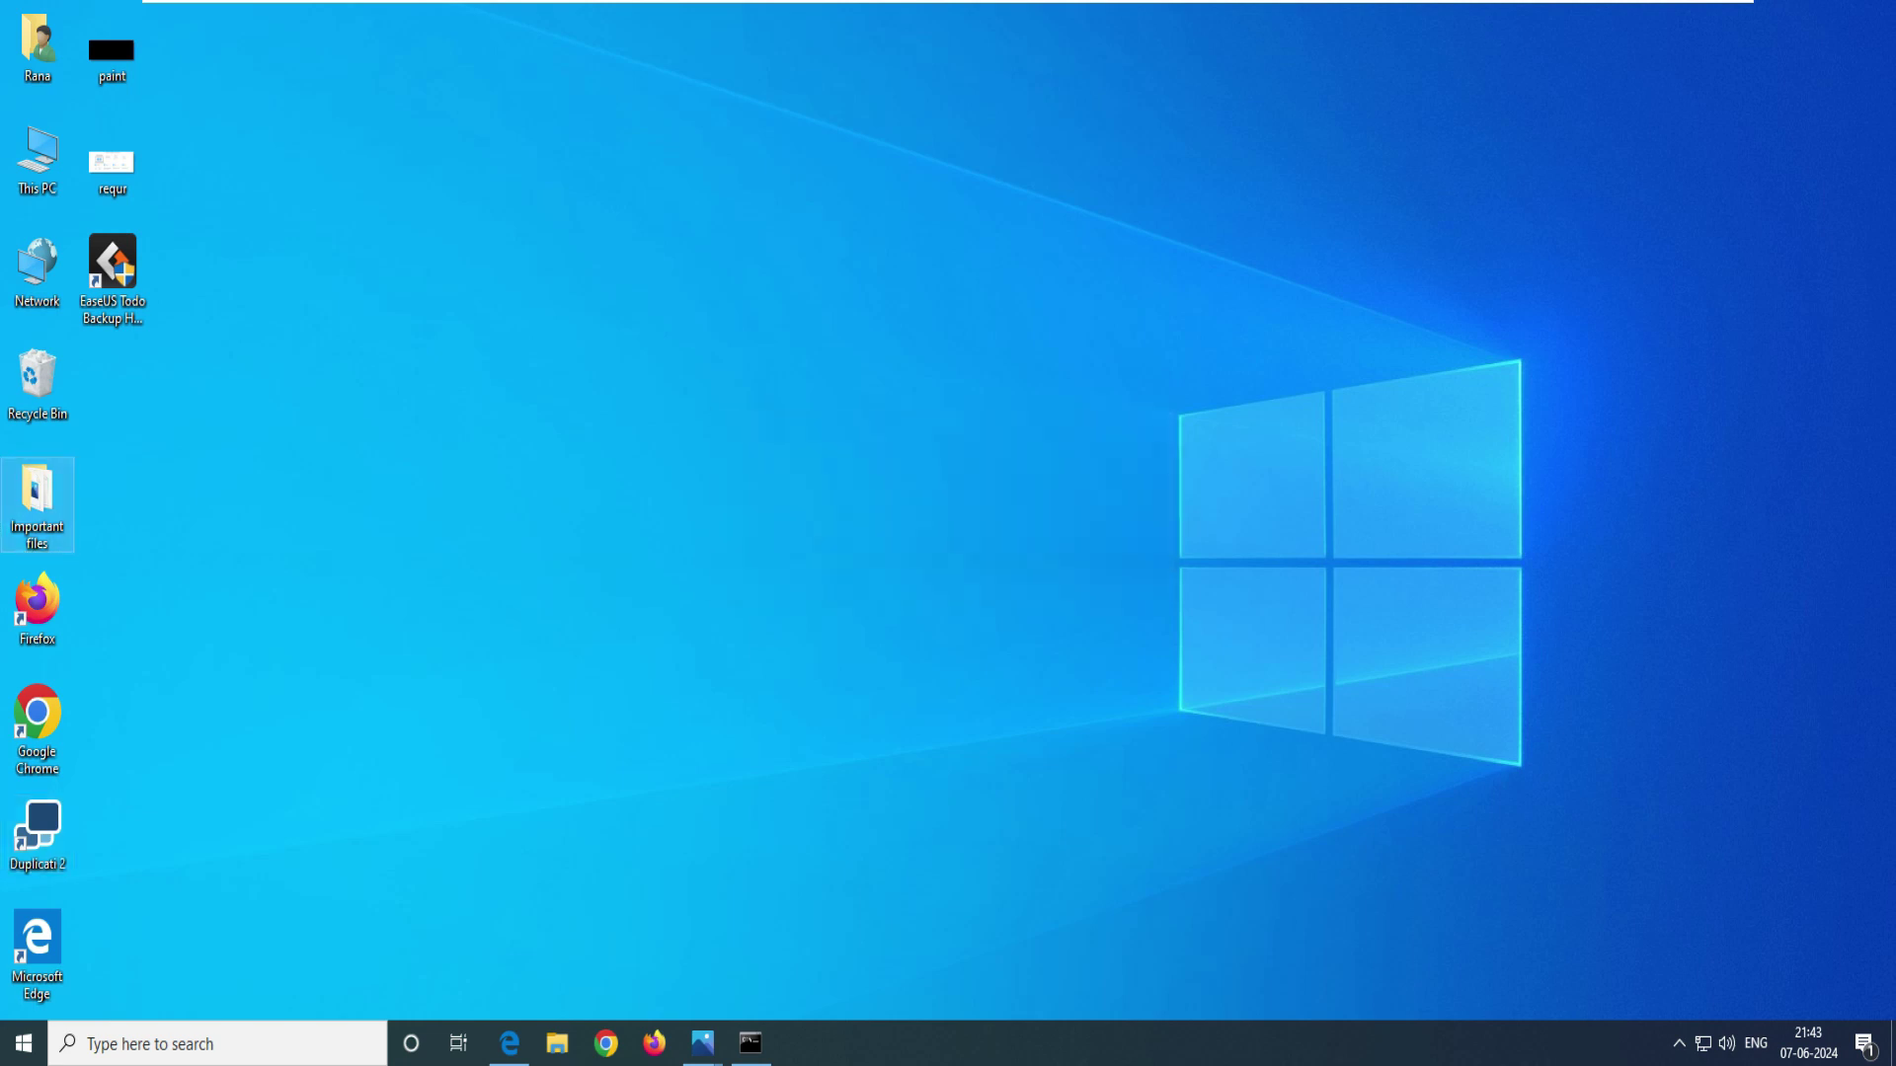
right_click(825, 306)
left_click(852, 368)
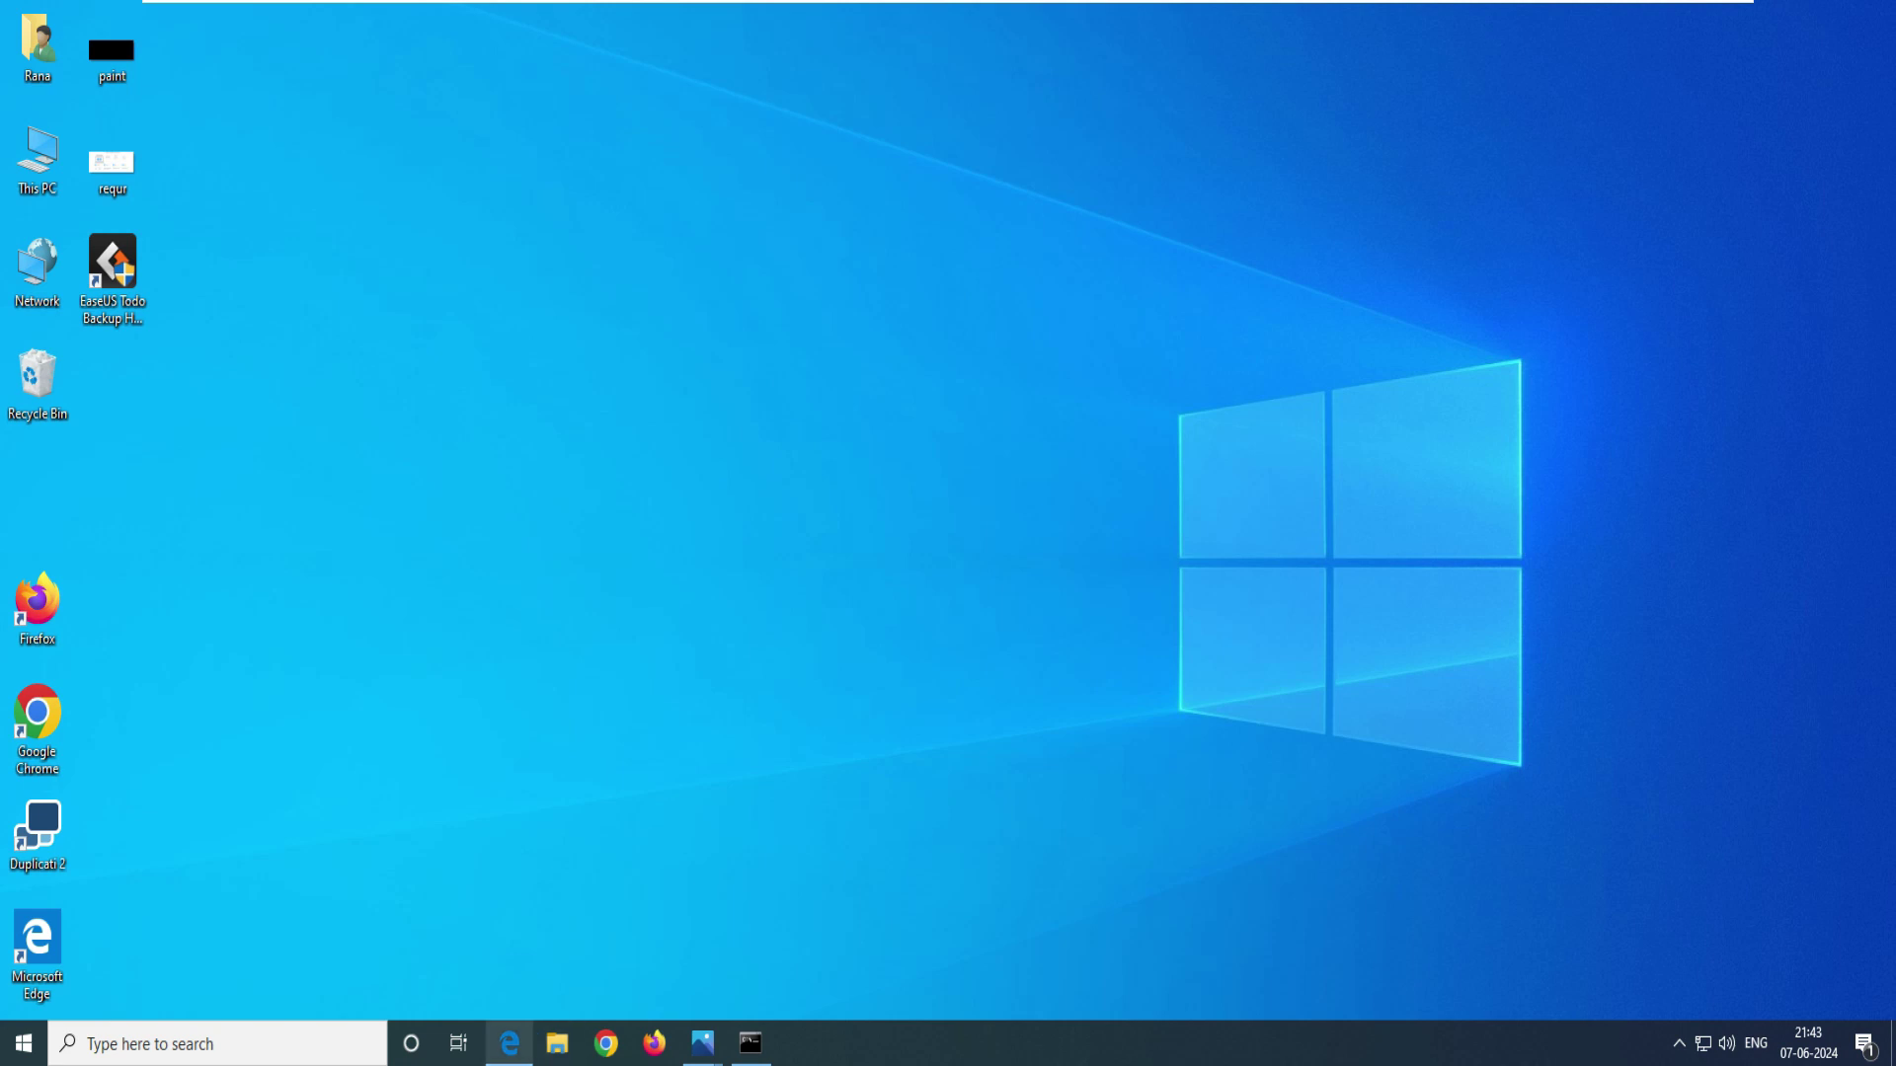
left_click(510, 1042)
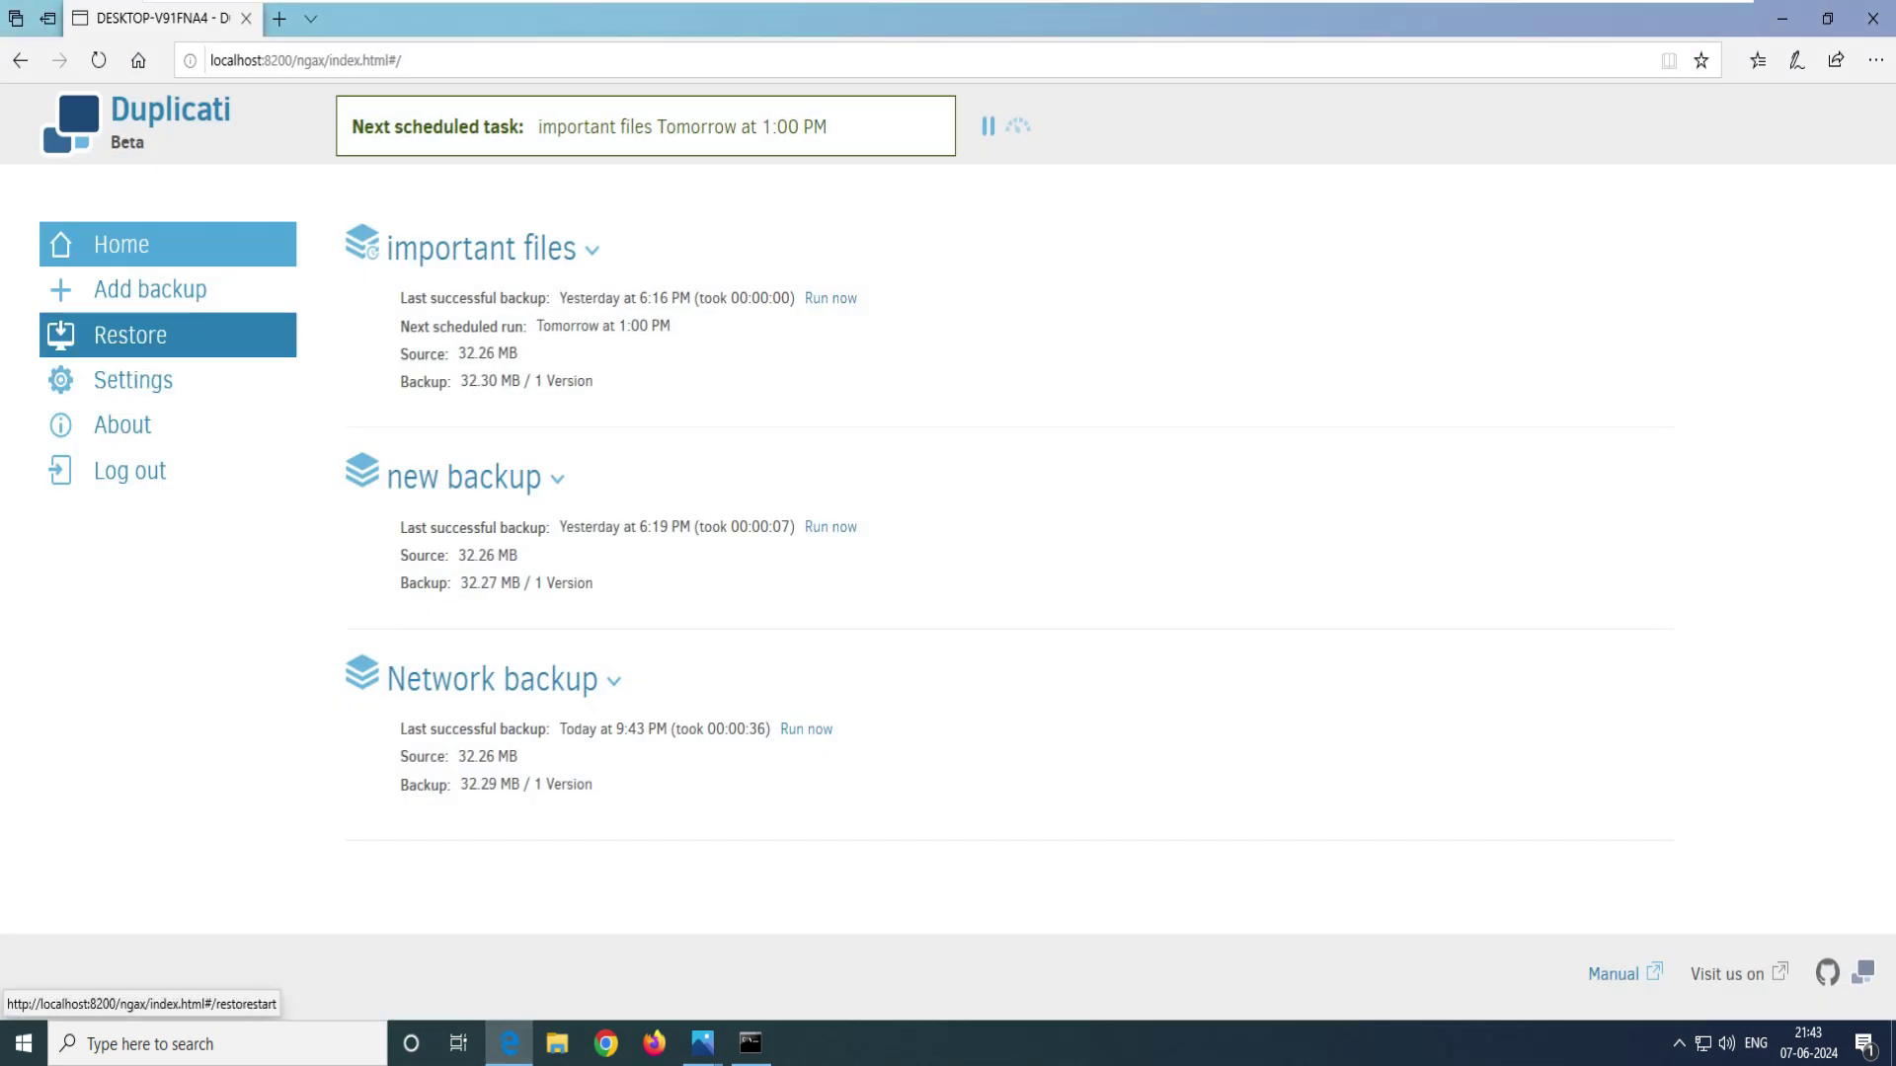
- Start a restore using Network backup as the source
left_click(131, 335)
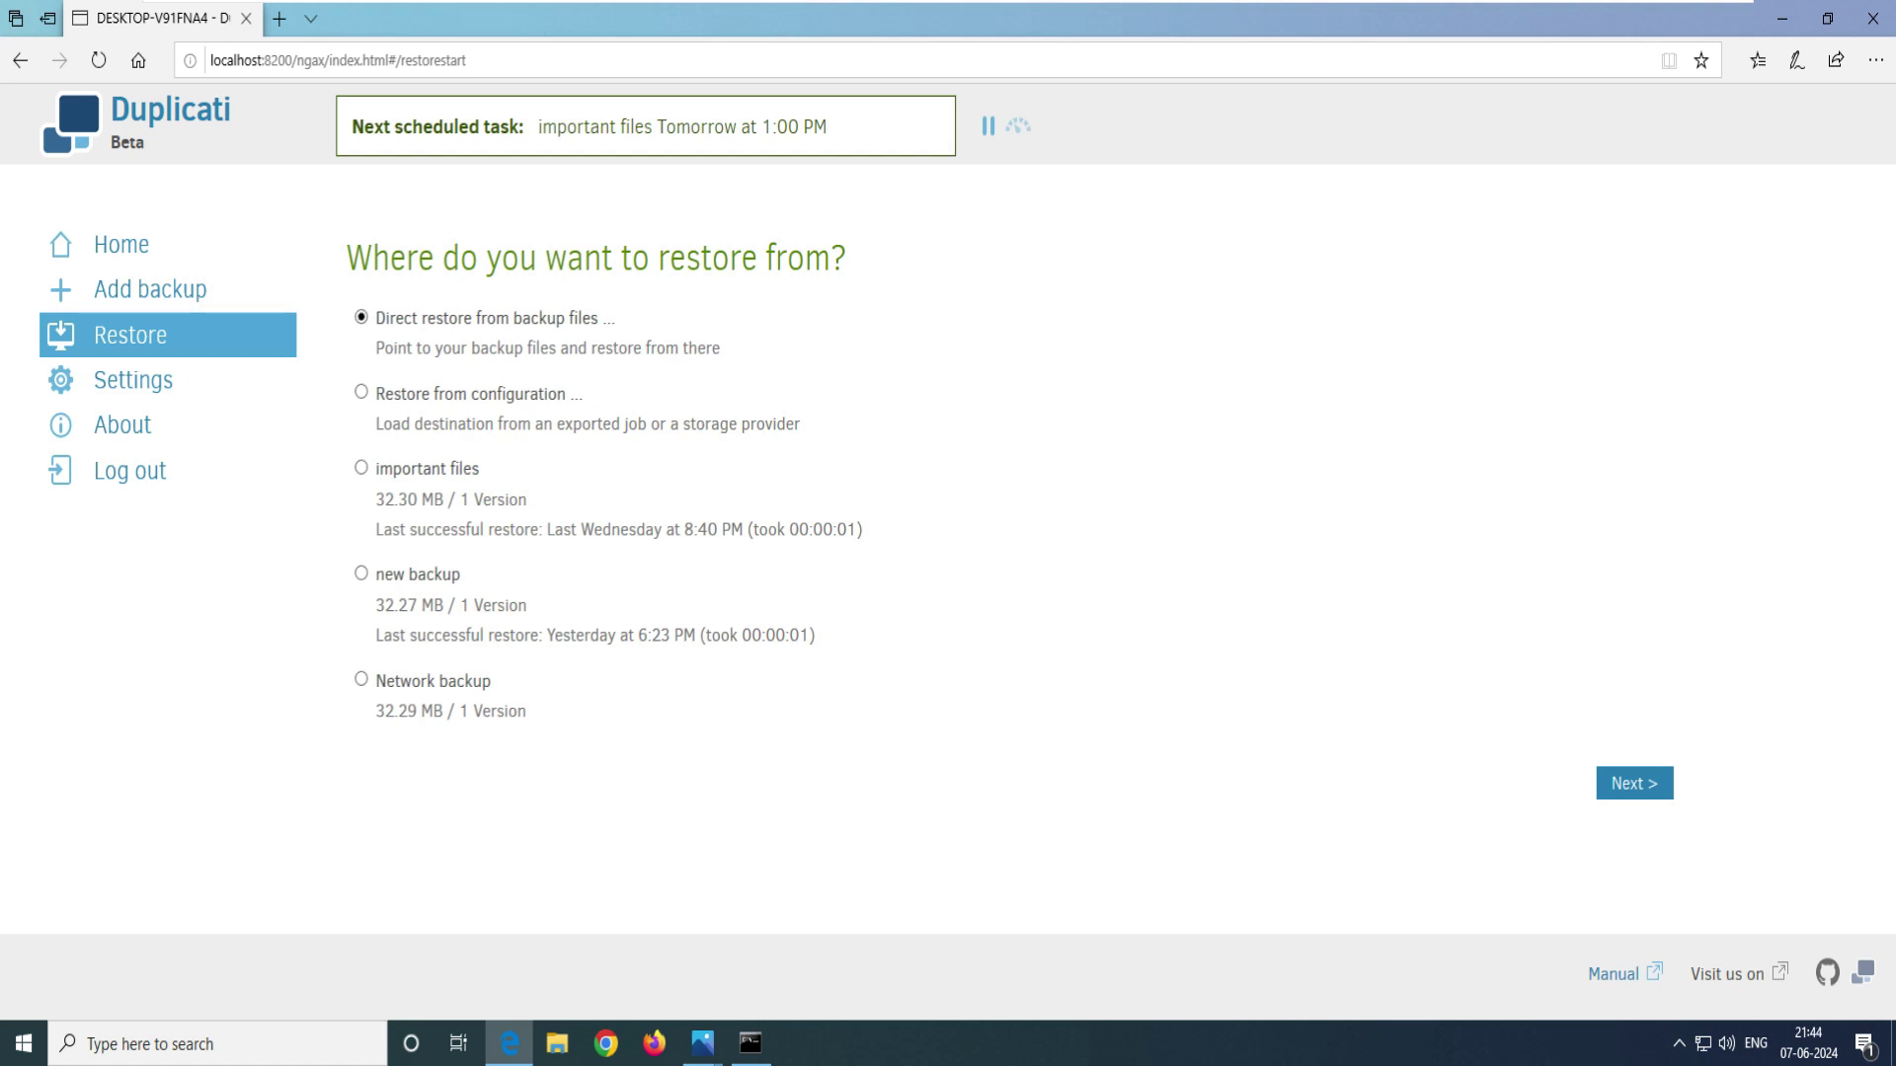
left_click_drag(719, 347, 375, 314)
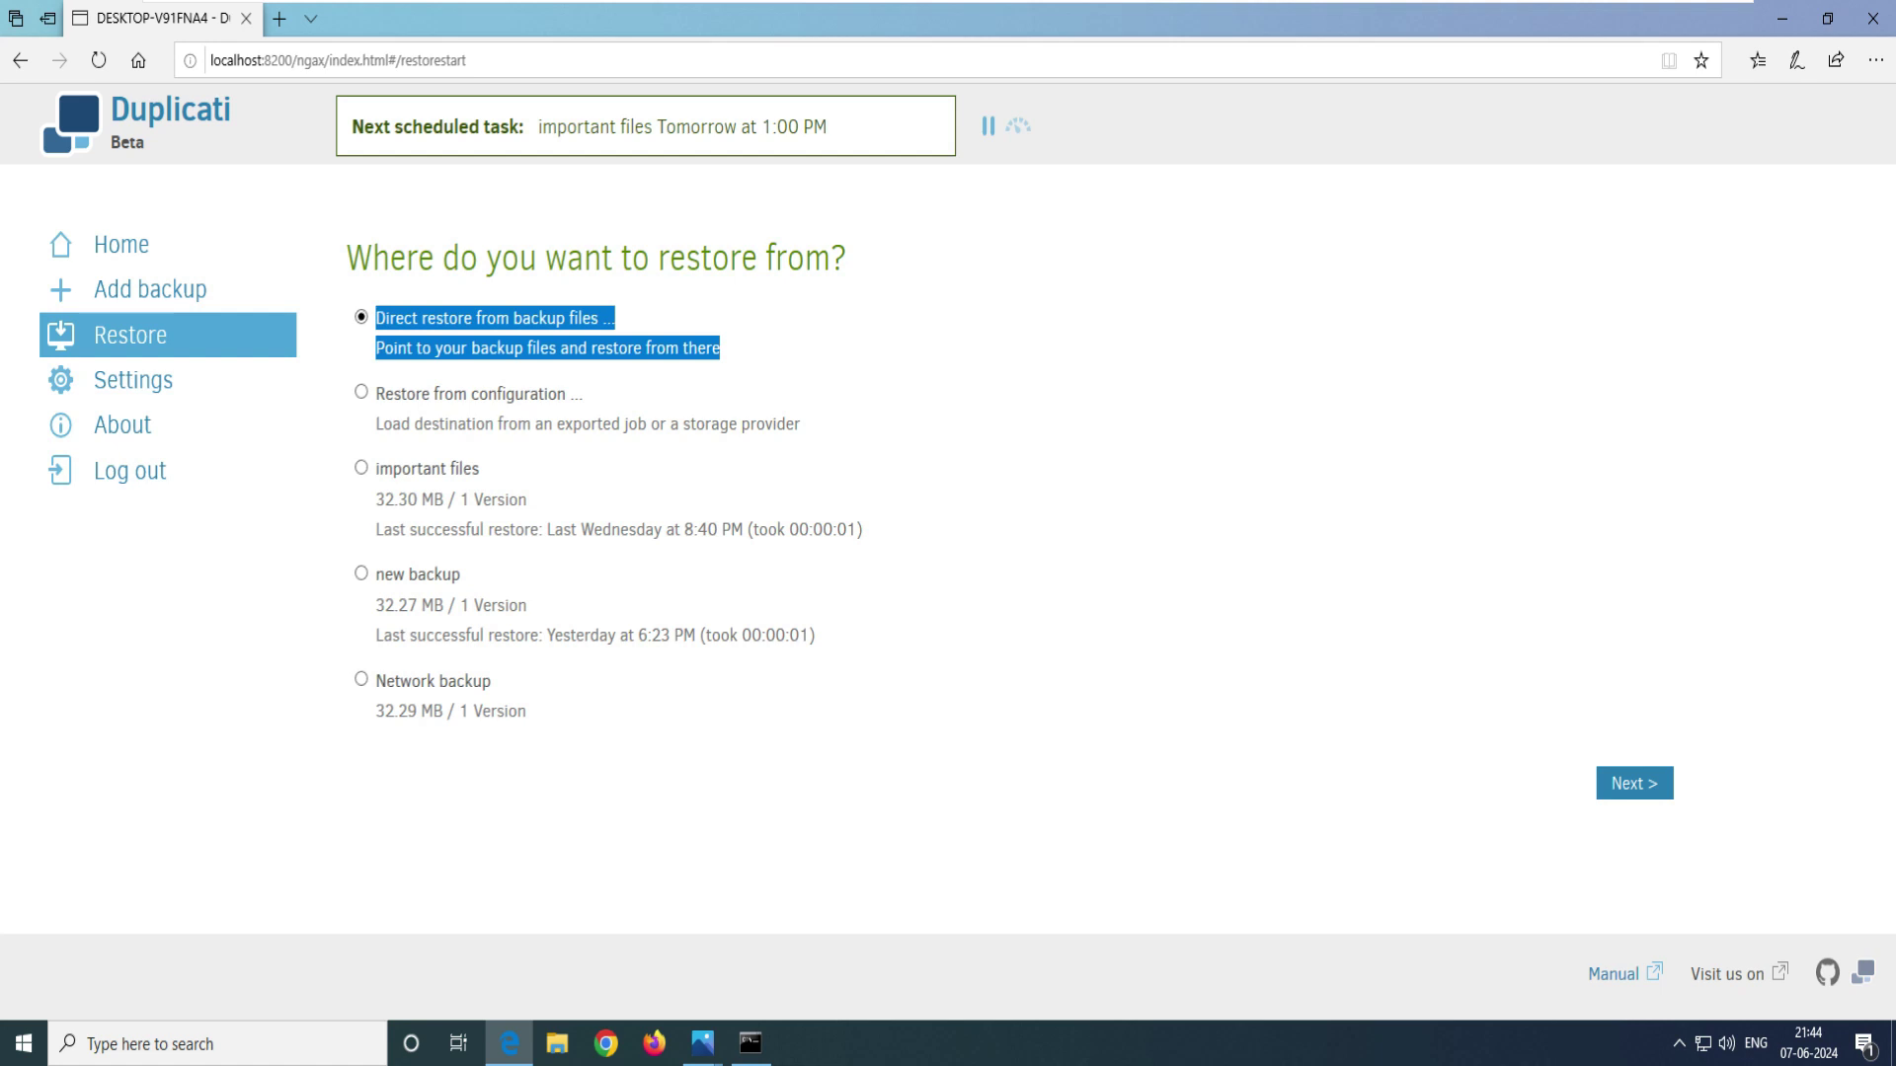
left_click_drag(491, 680, 375, 680)
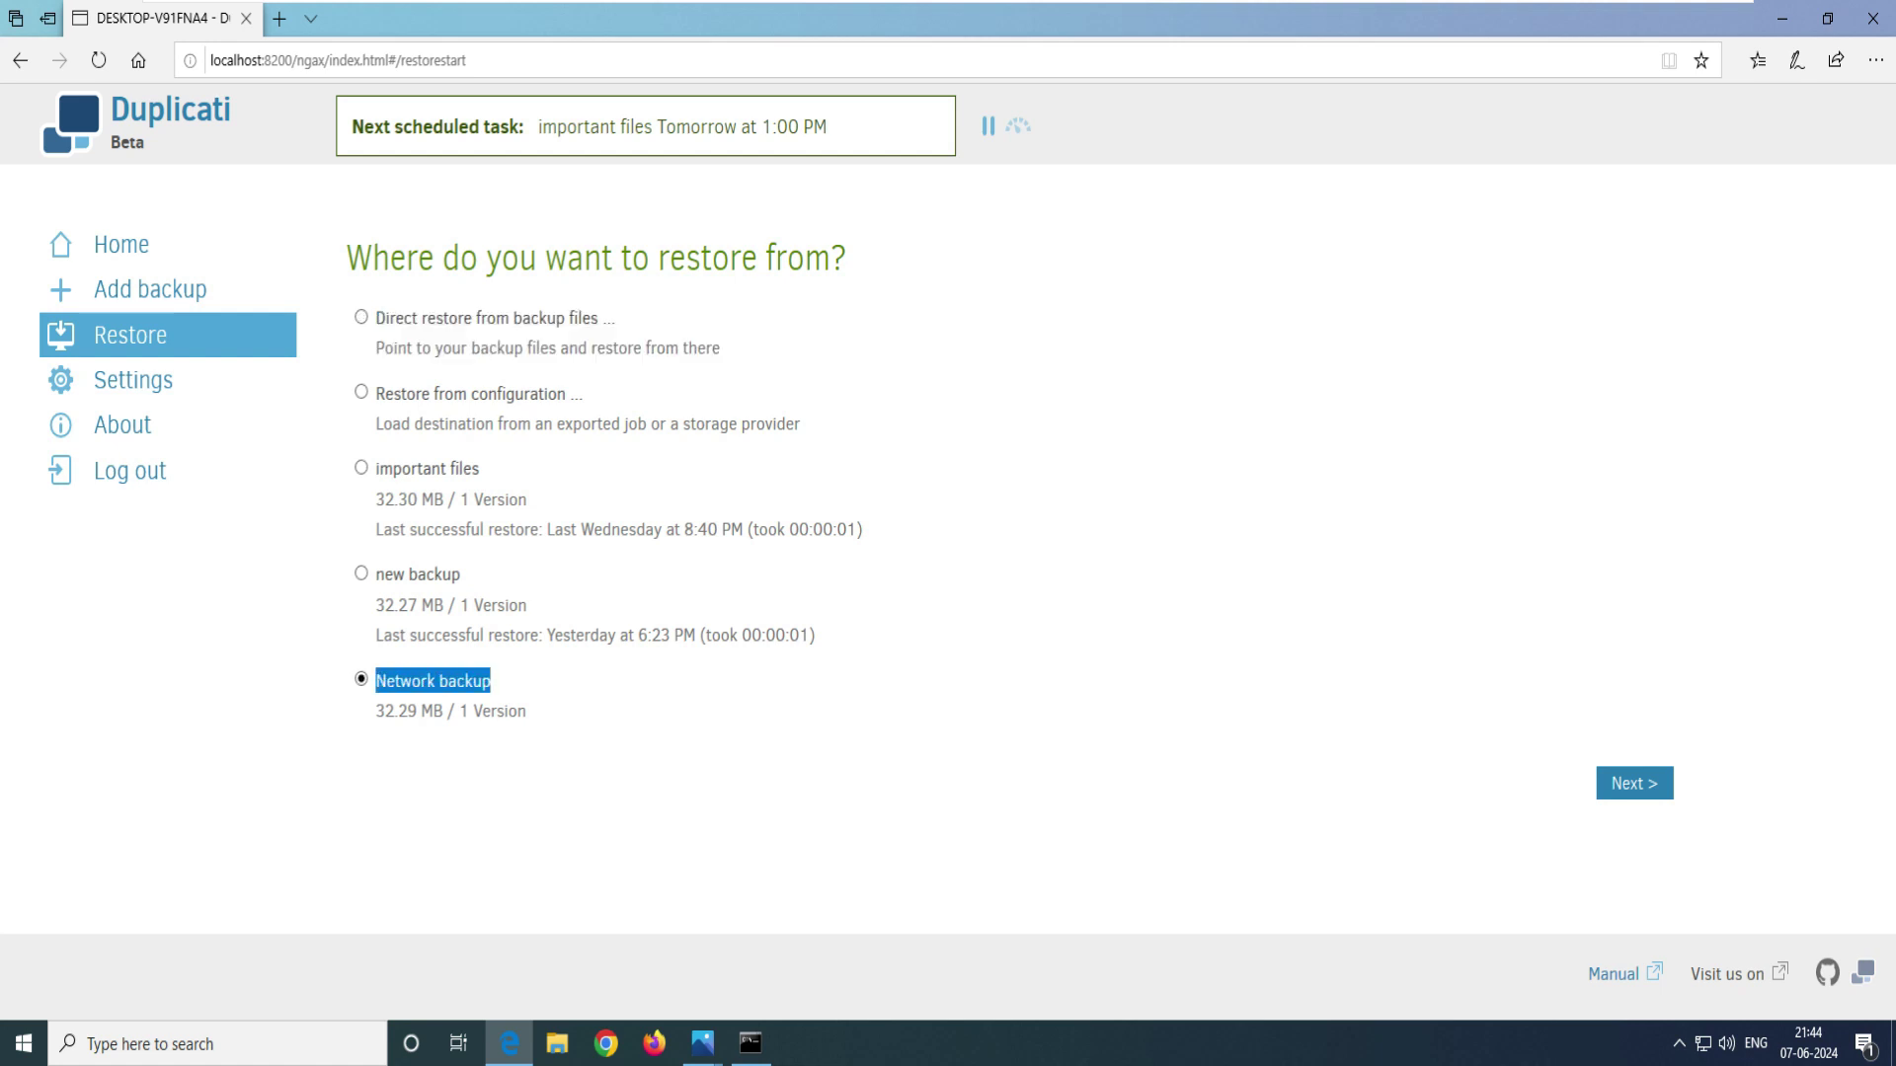
left_click(1634, 783)
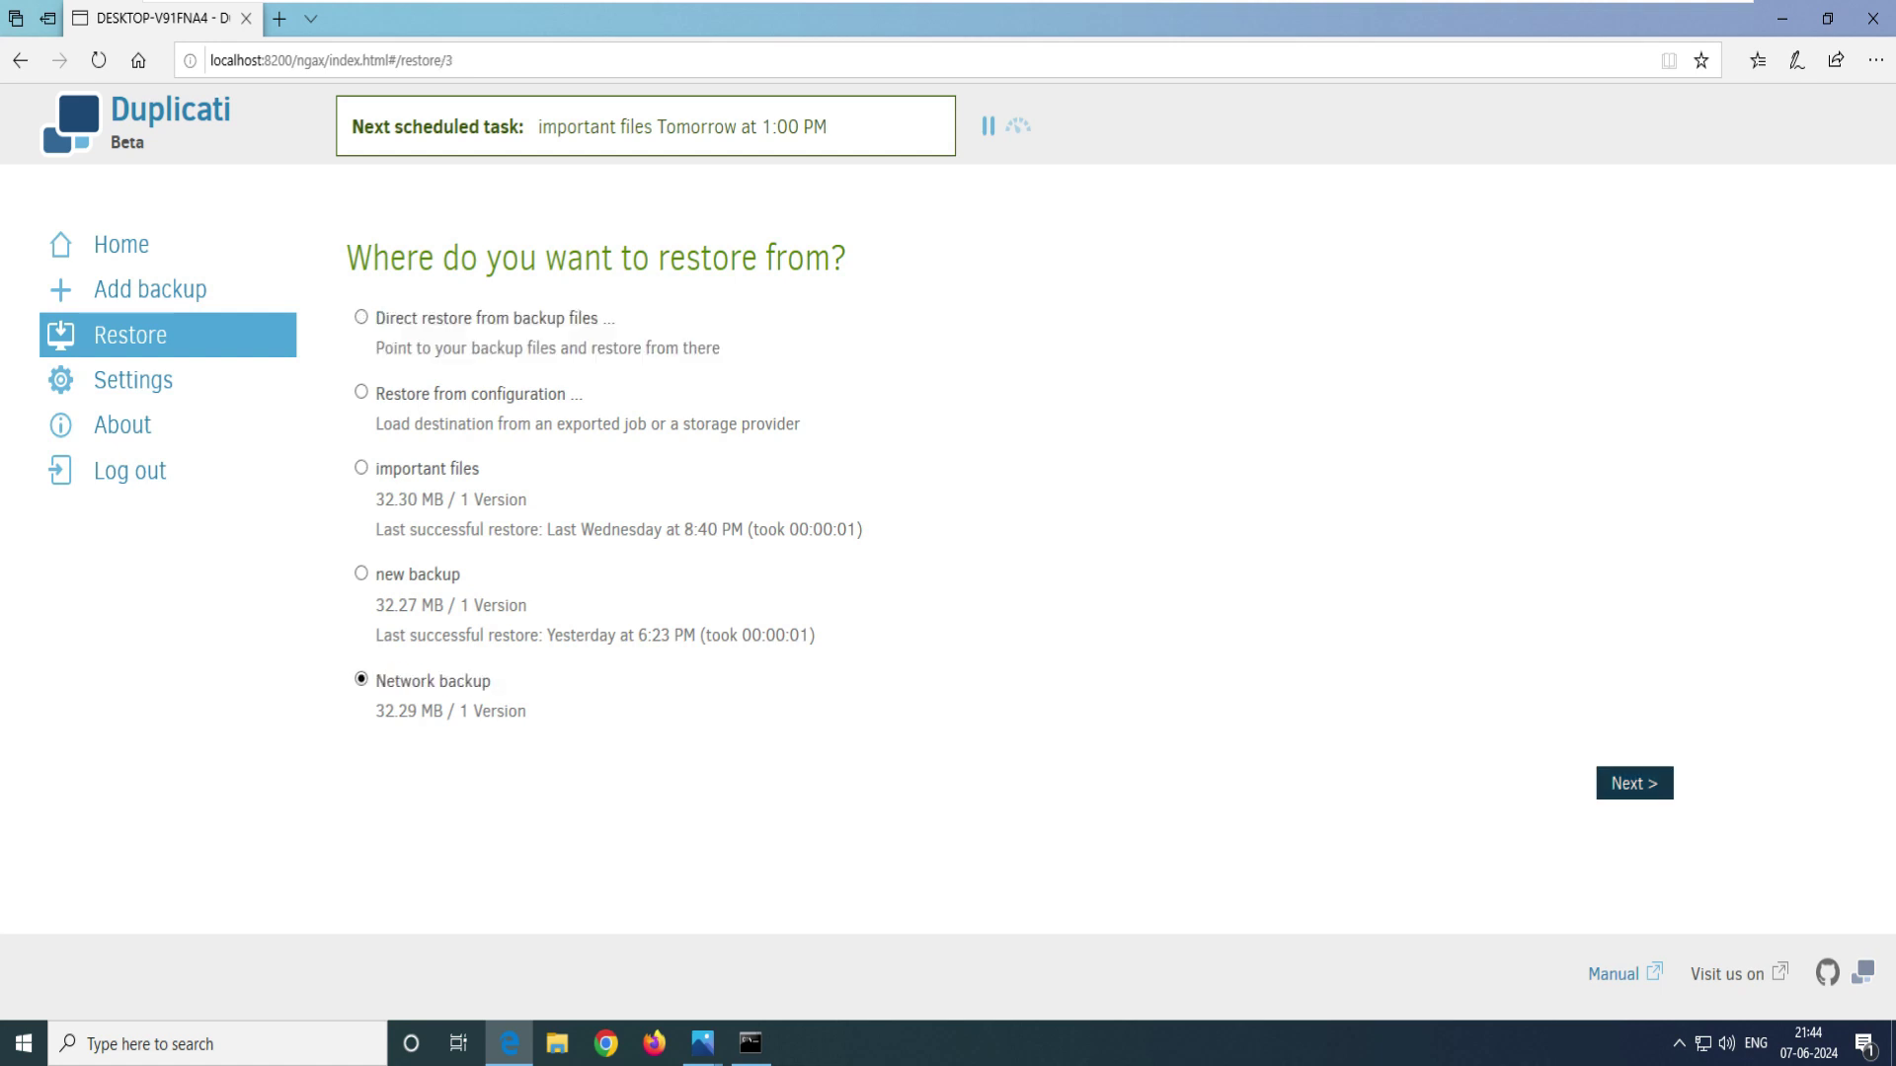
- Keep the Jun 7, 2024 9:42 PM backup version selected
left_click(730, 455)
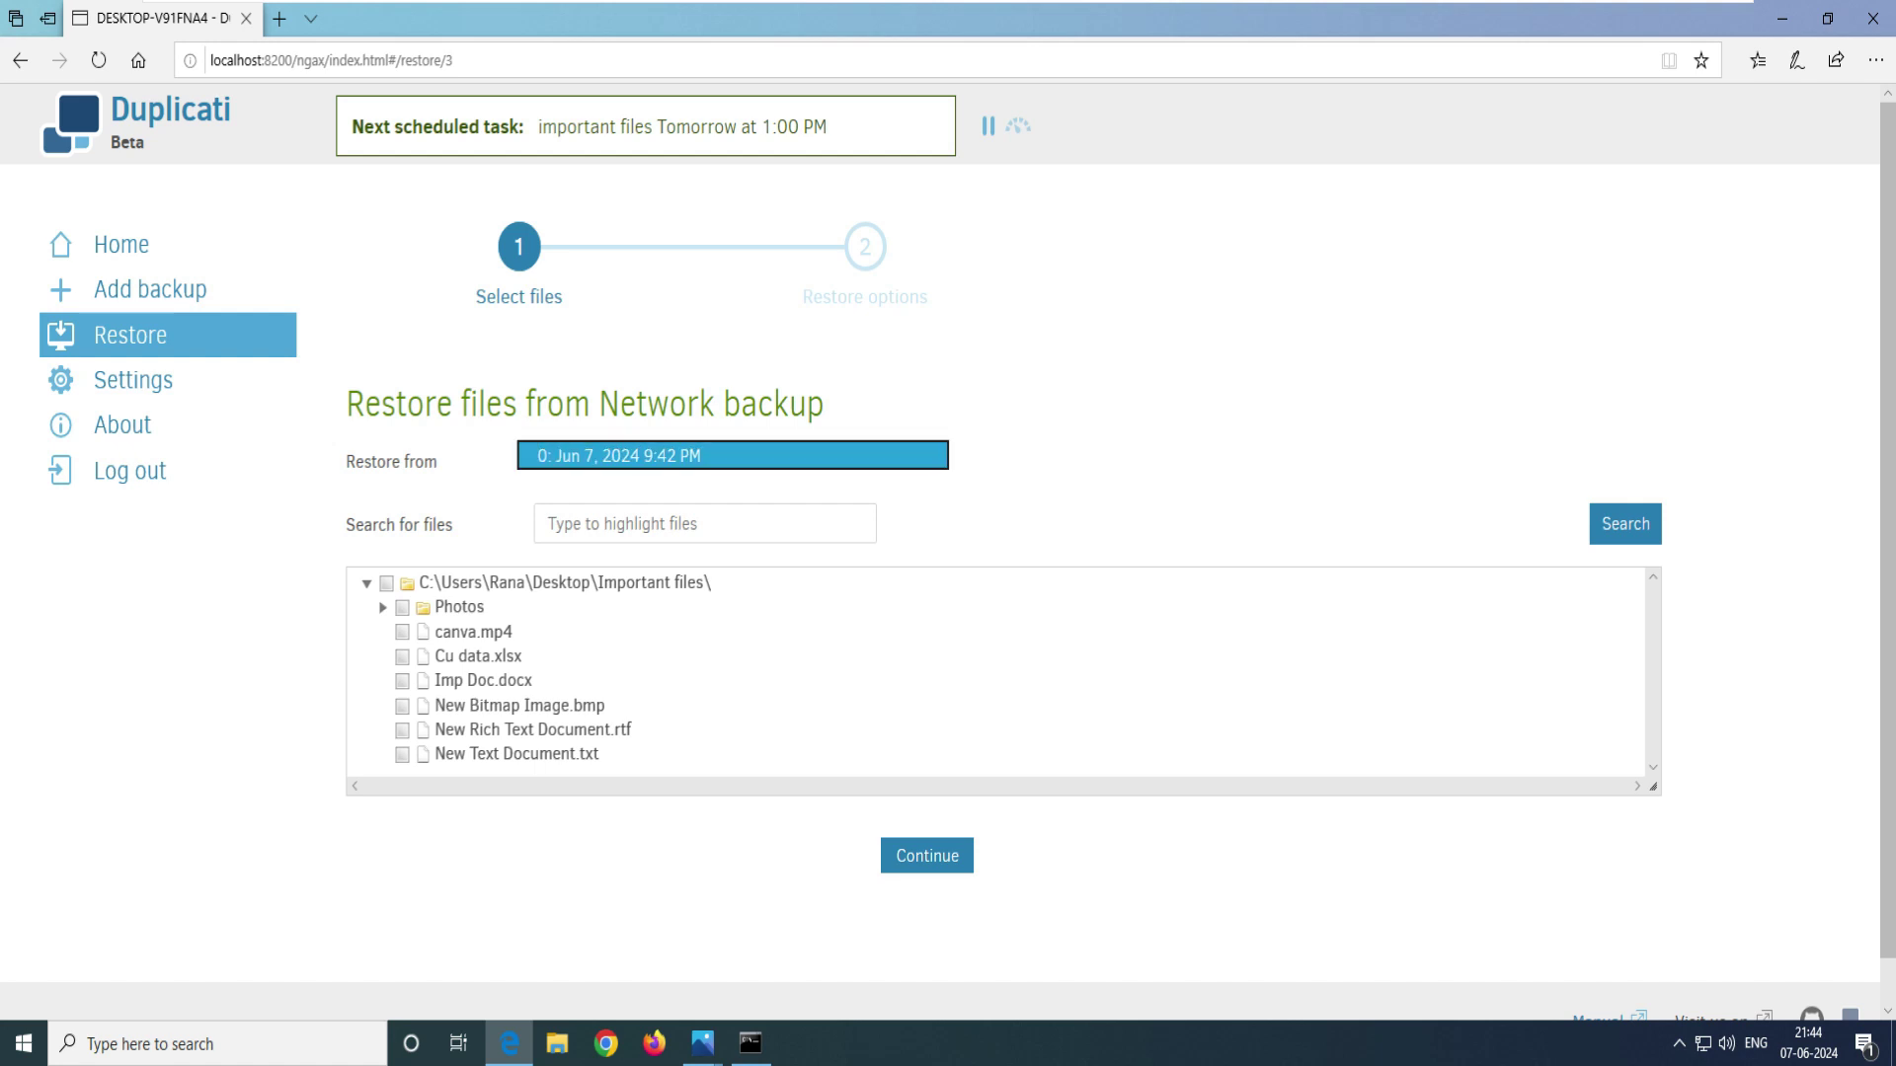
left_click(730, 455)
left_click(730, 455)
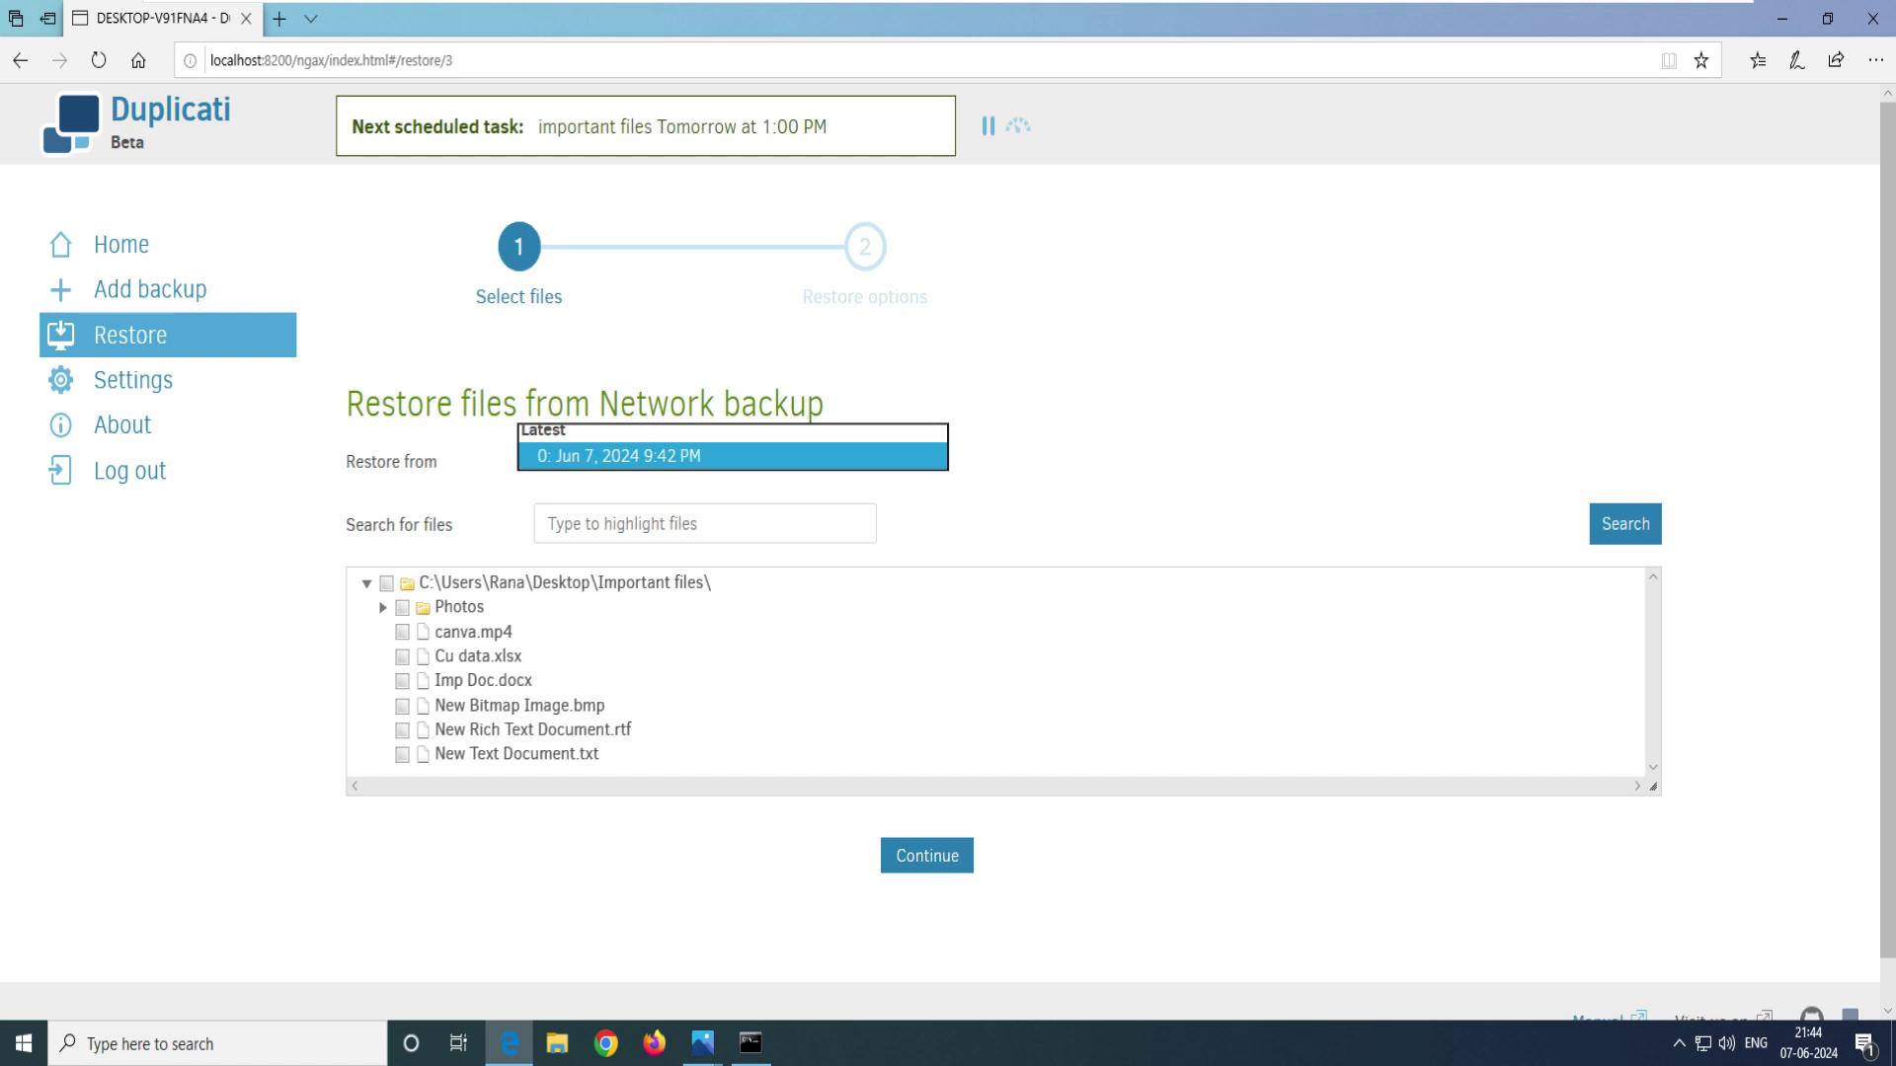
key("Escape")
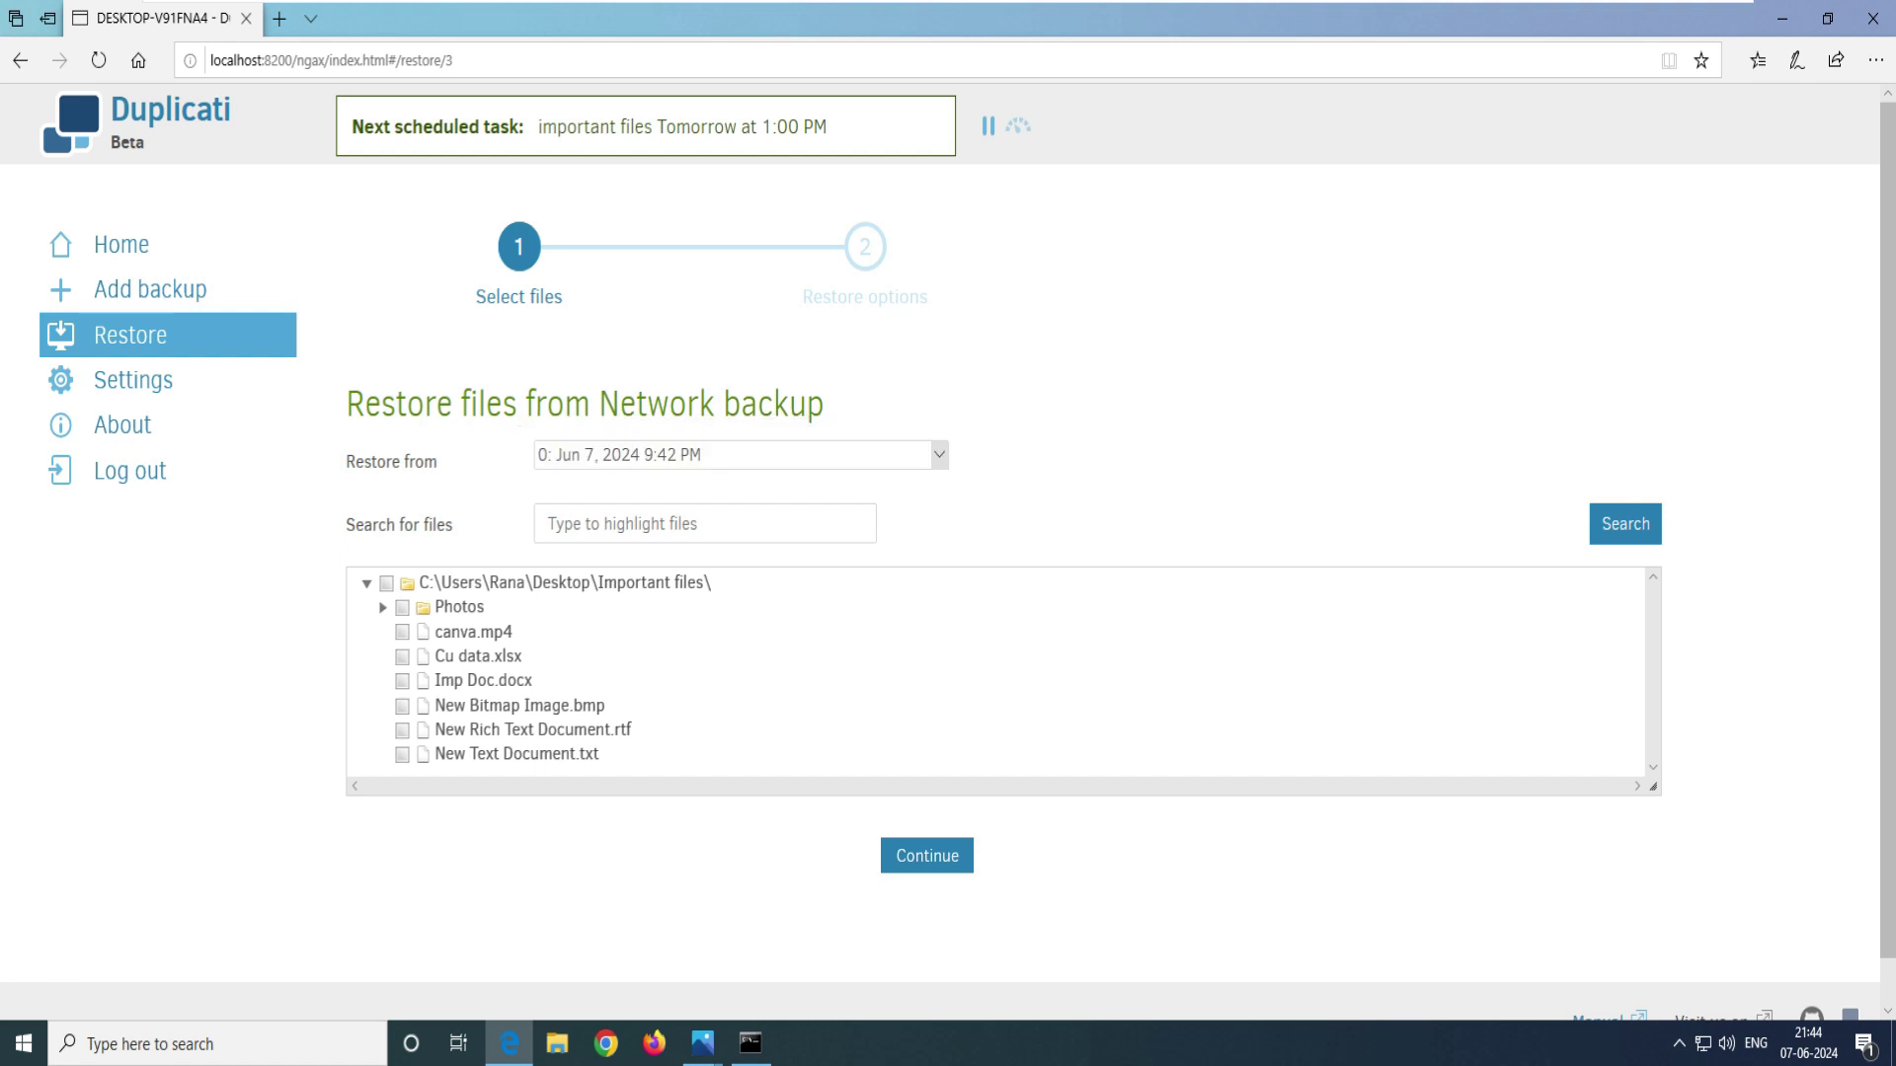
key("alt+Down")
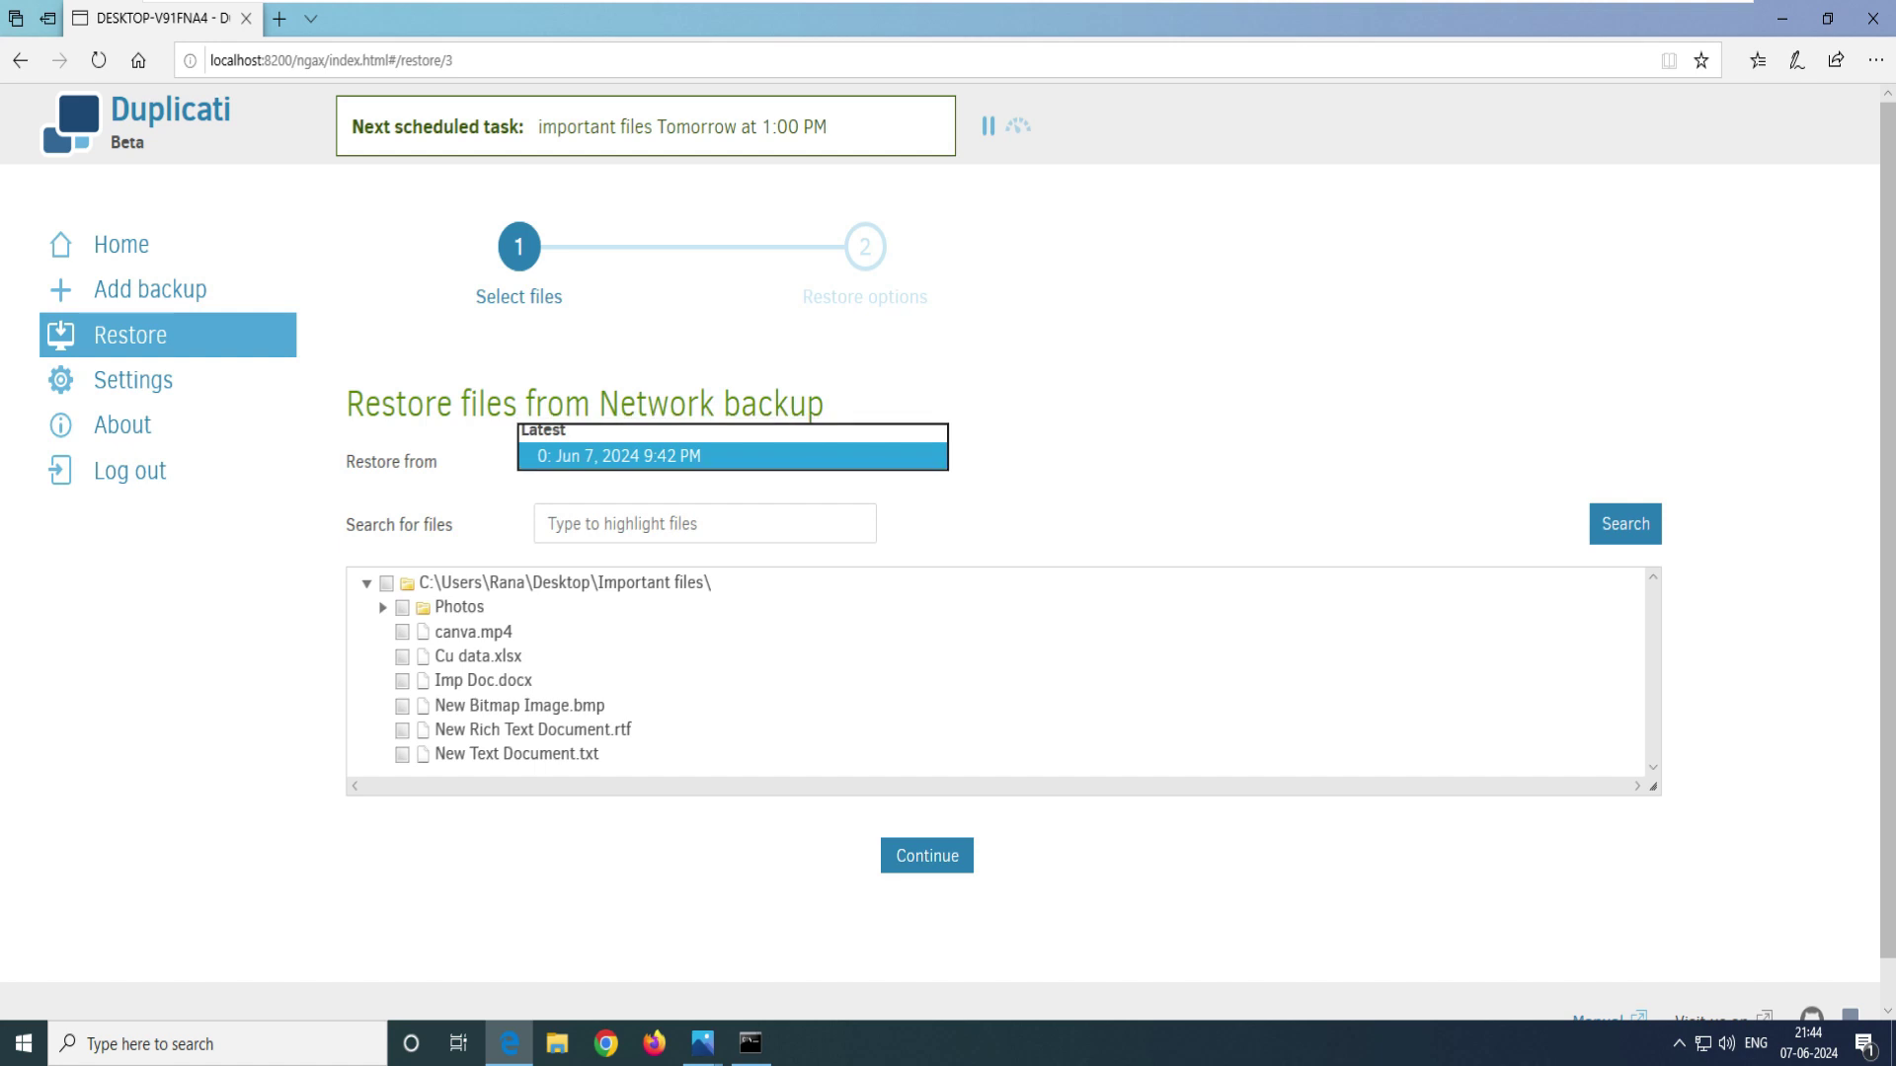
key("Escape")
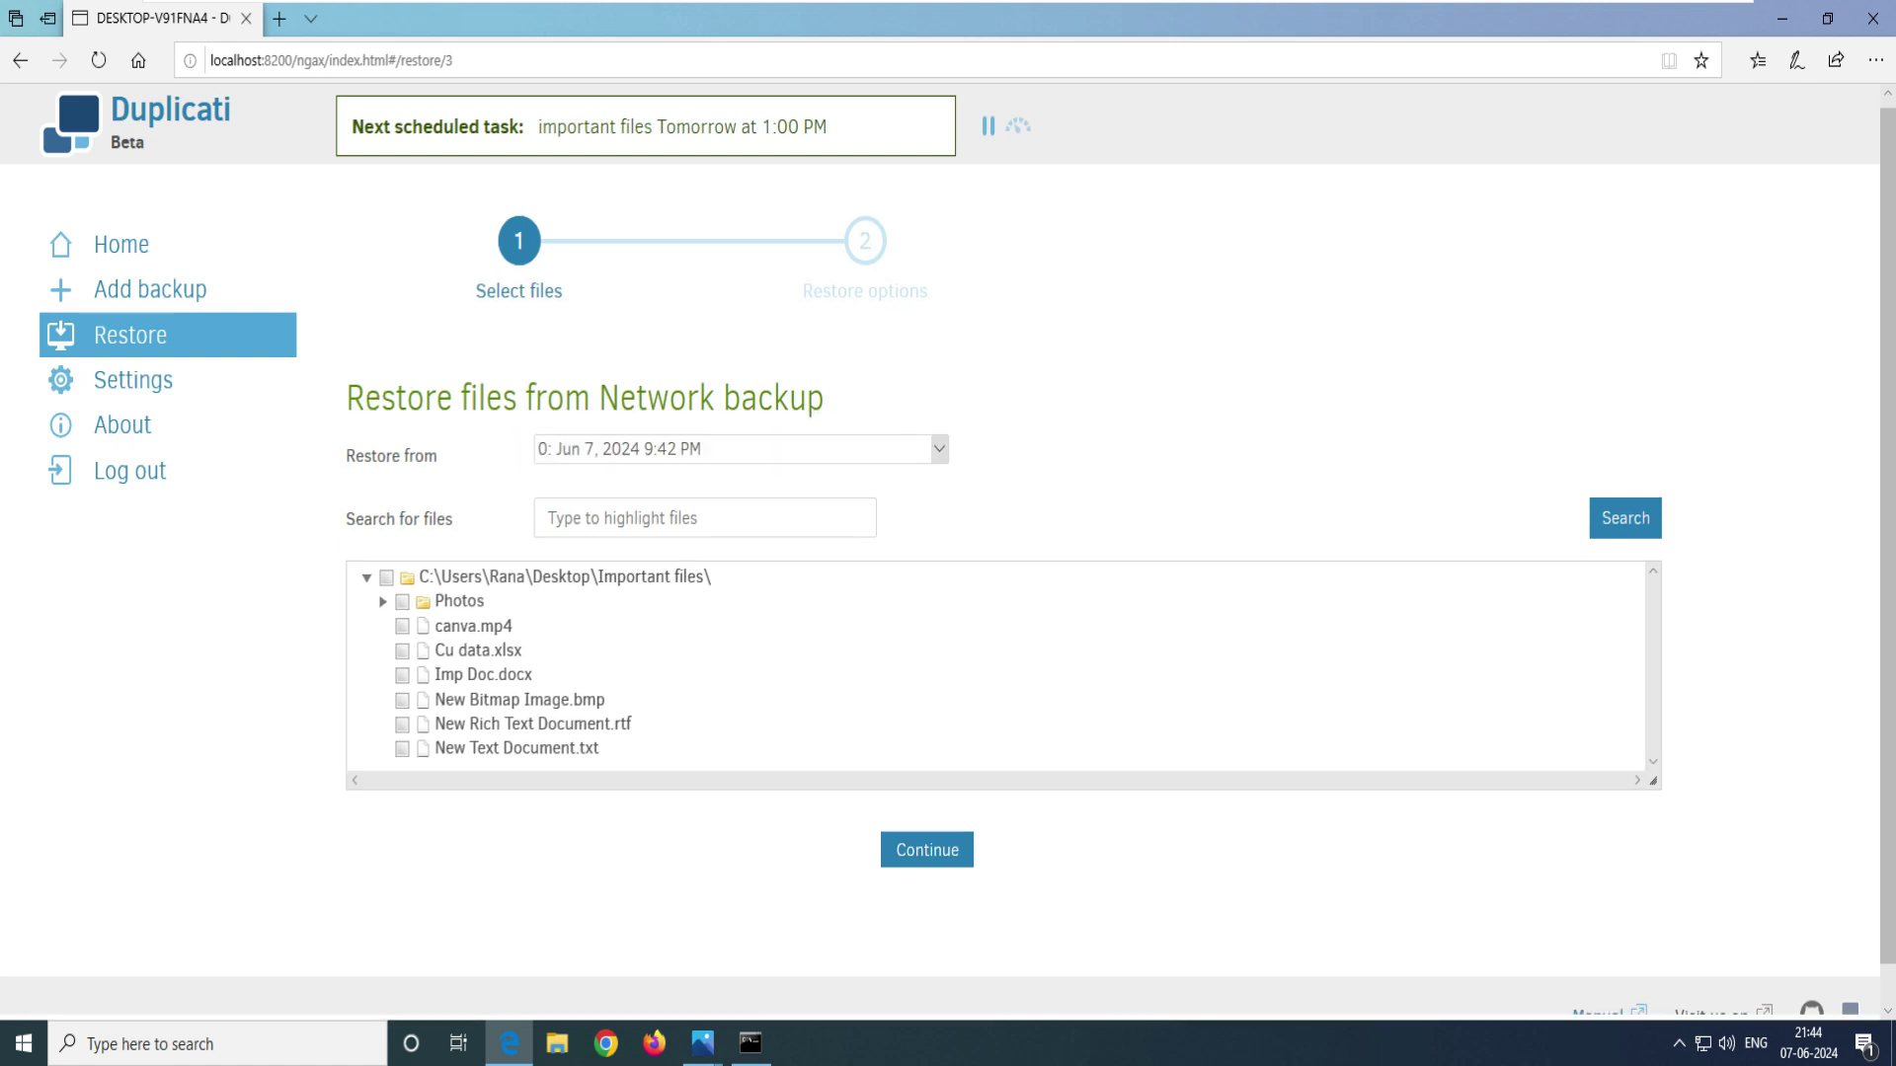
- Select the entire Important files folder for restore and continue to restore options
scroll(948, 563, "down", 1)
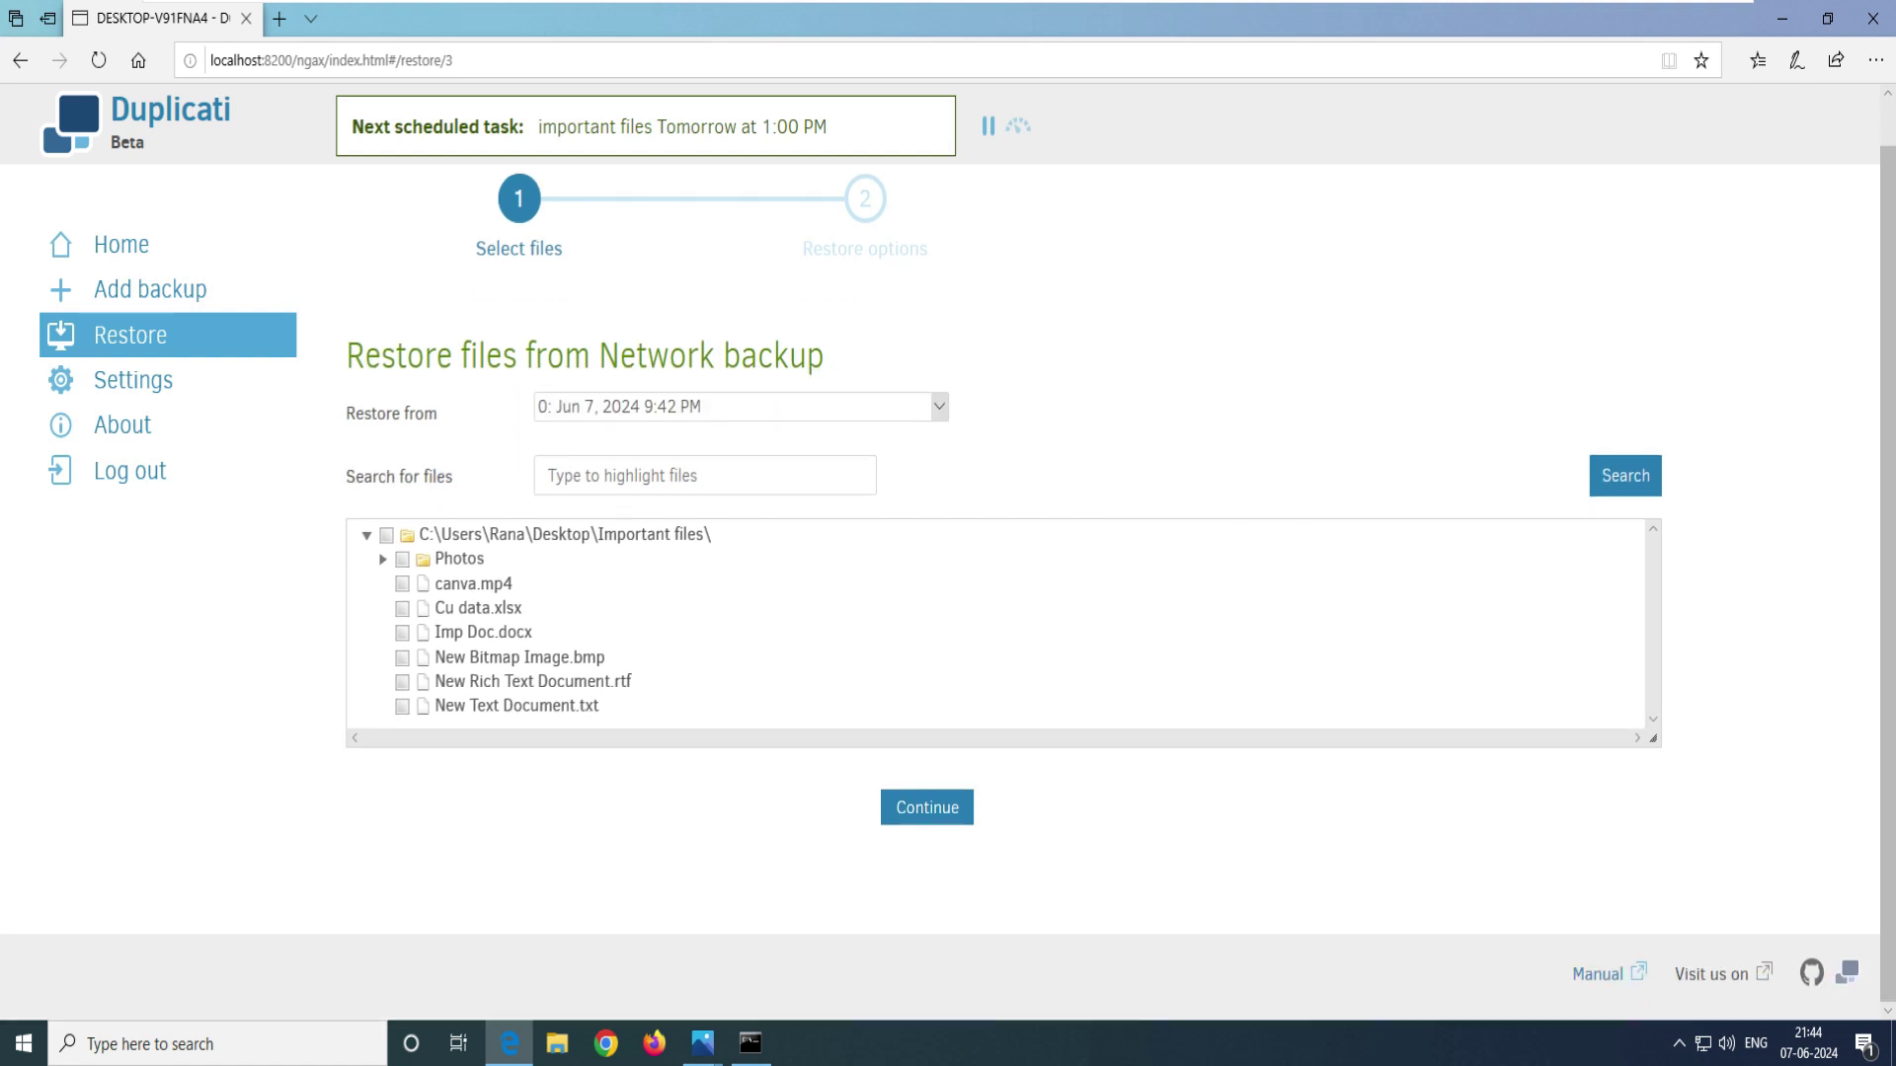
left_click(402, 584)
left_click(386, 535)
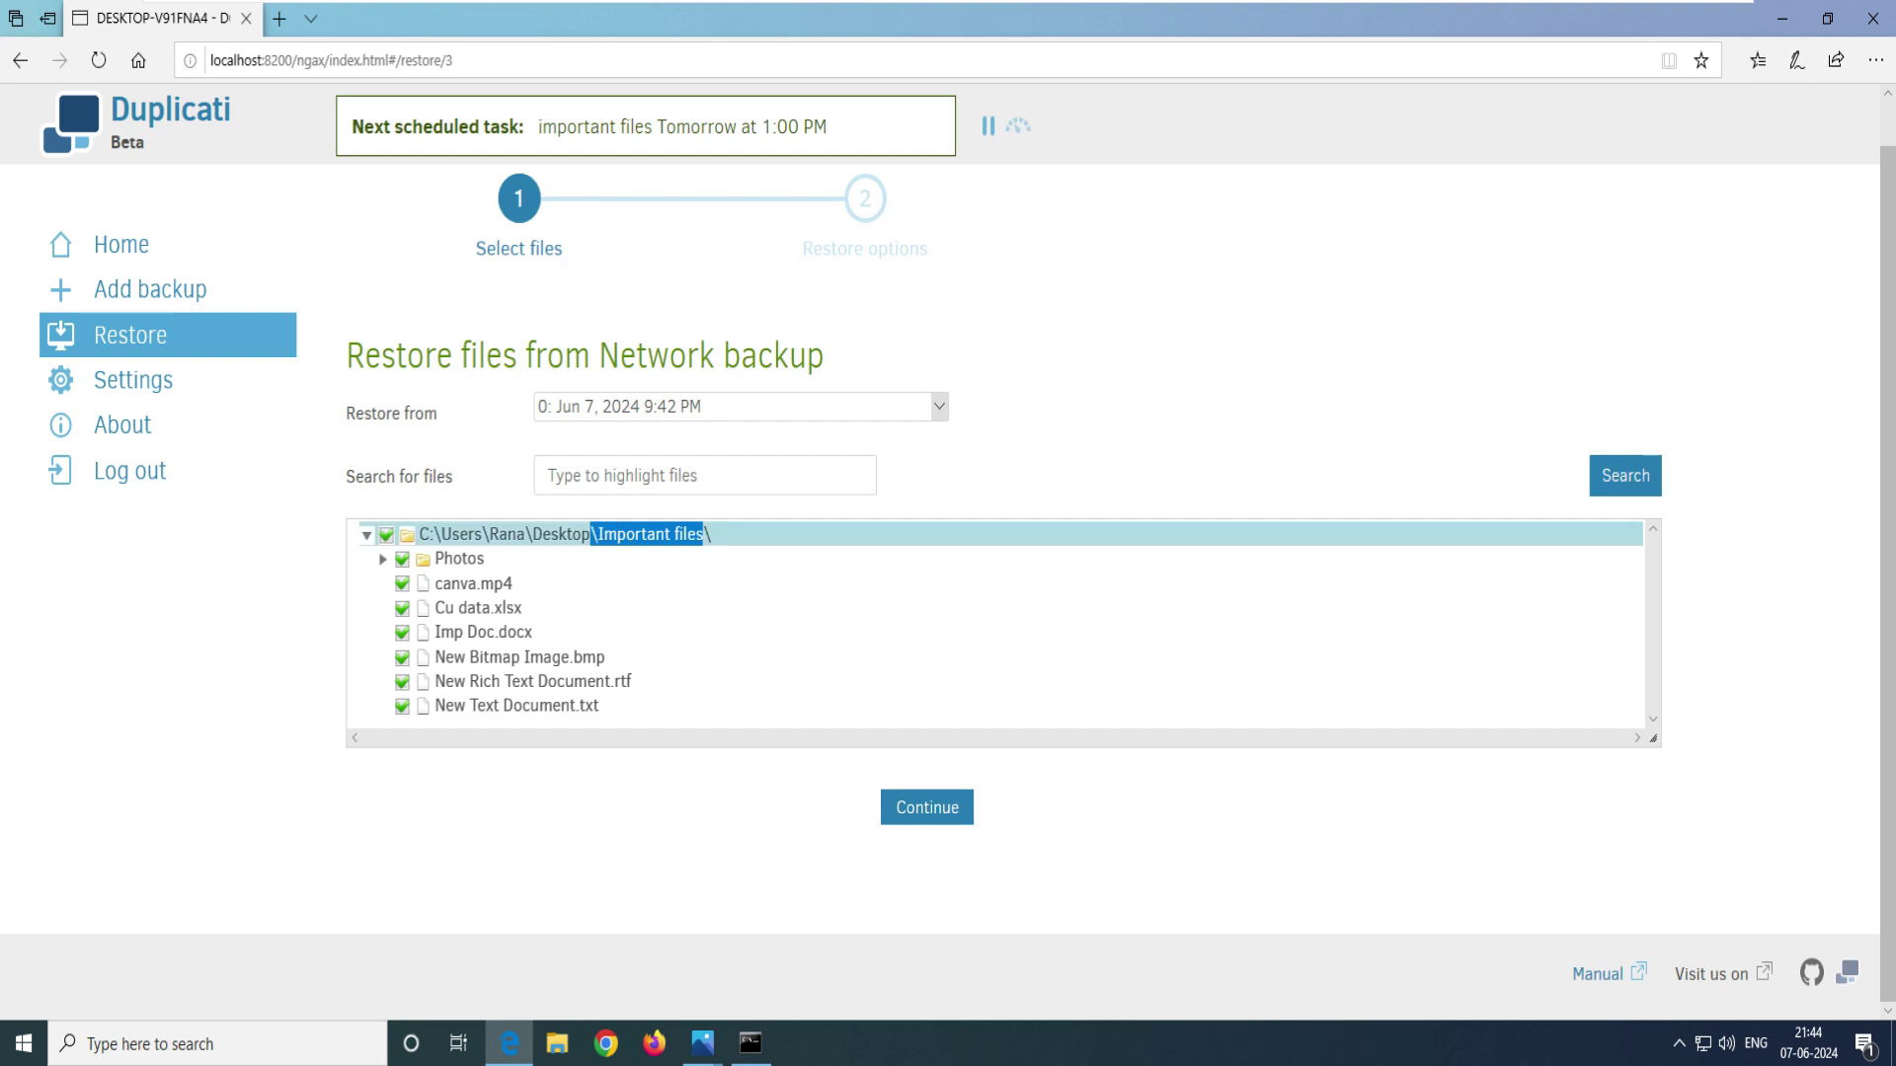
left_click(386, 534)
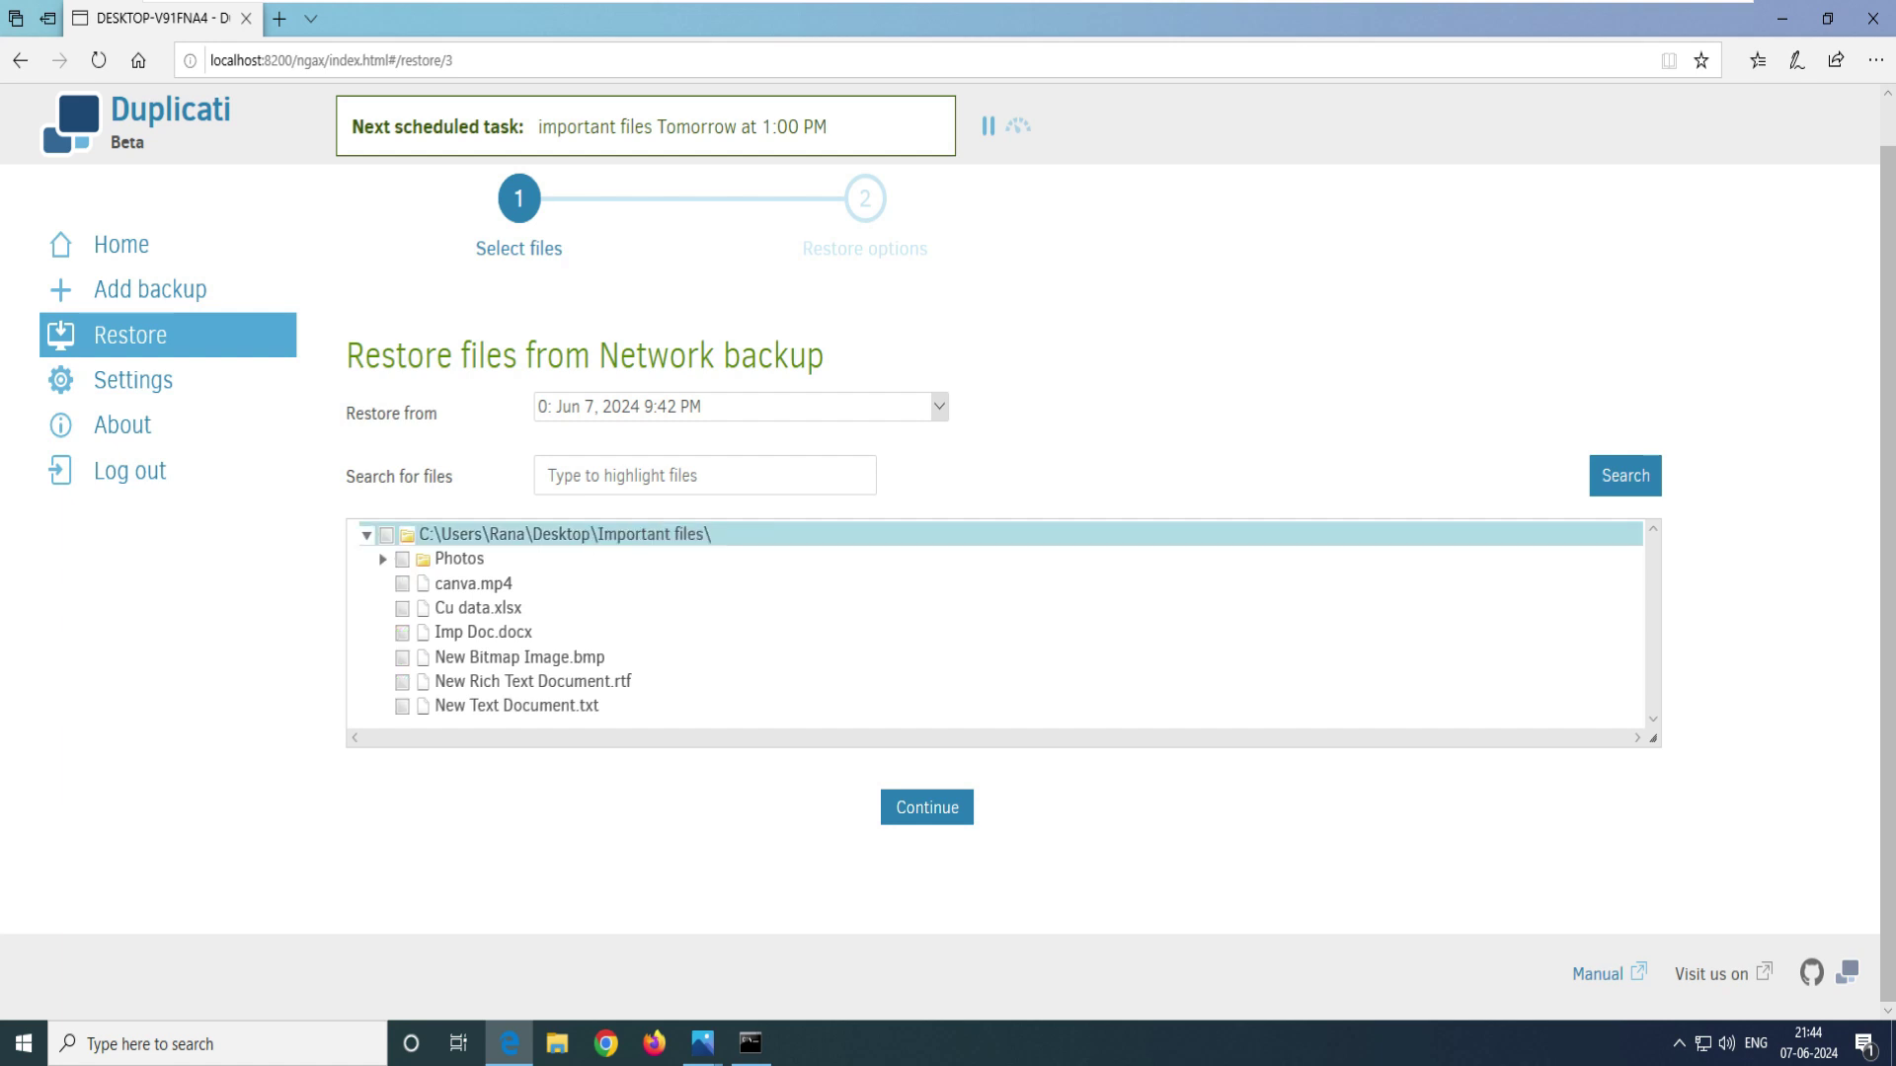
left_click(386, 534)
mouse_move(542, 534)
left_mouse_down()
mouse_move(711, 534)
mouse_move(542, 534)
left_mouse_up()
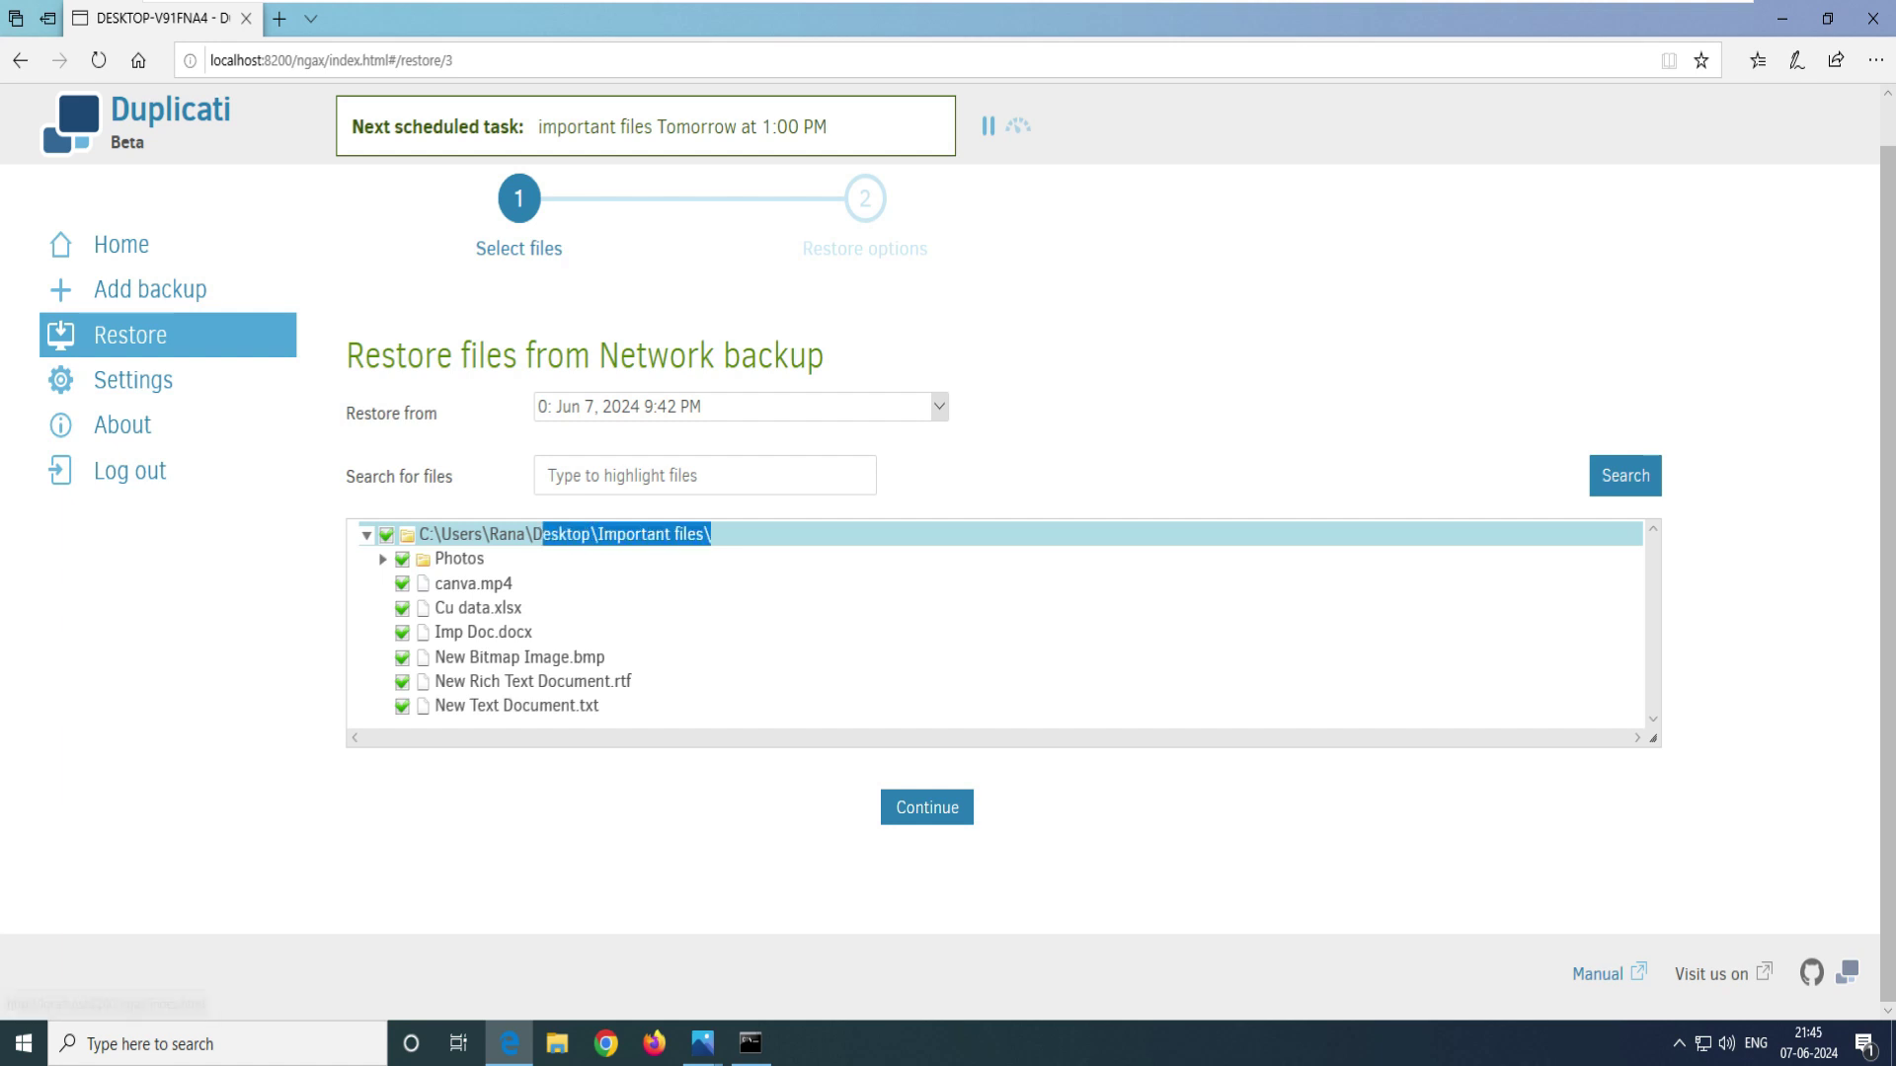
left_click(926, 806)
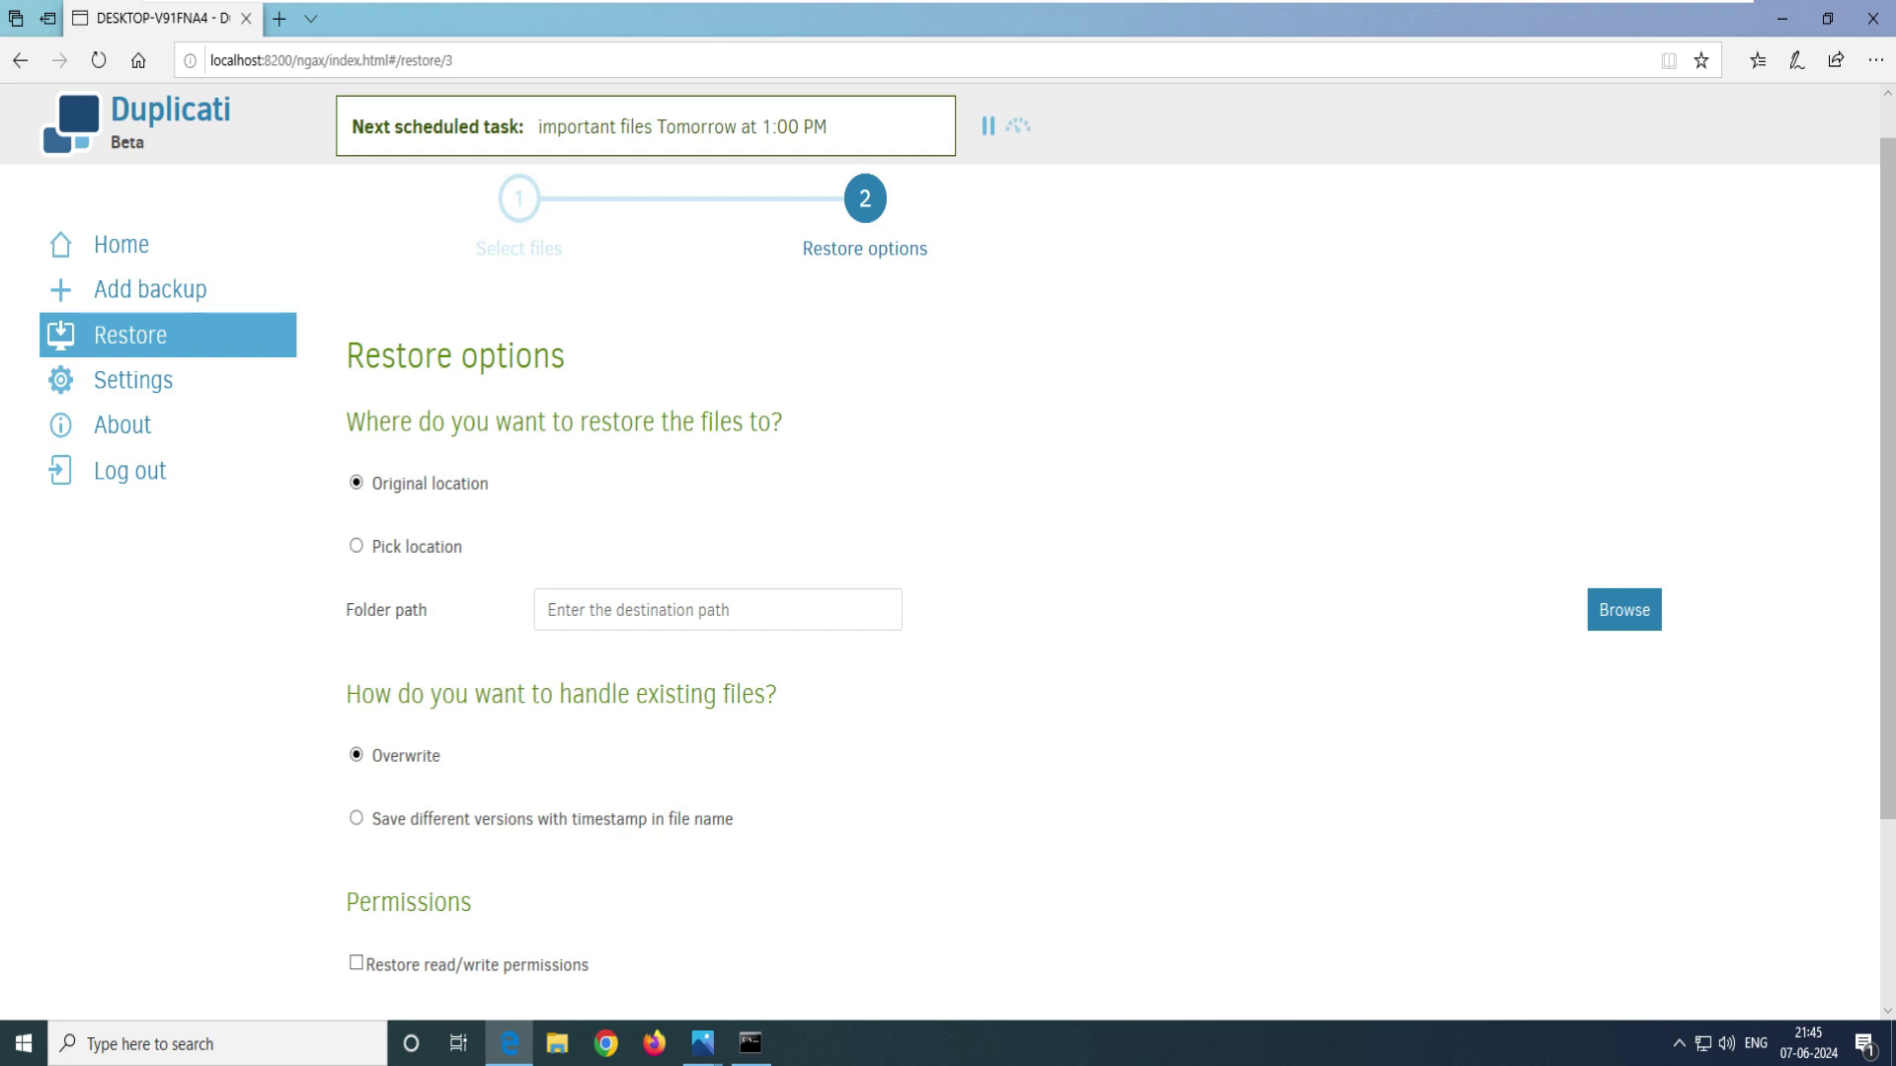
- Keep restoring to Original location with Overwrite, then un-maximize the browser window
left_click_drag(488, 483, 368, 482)
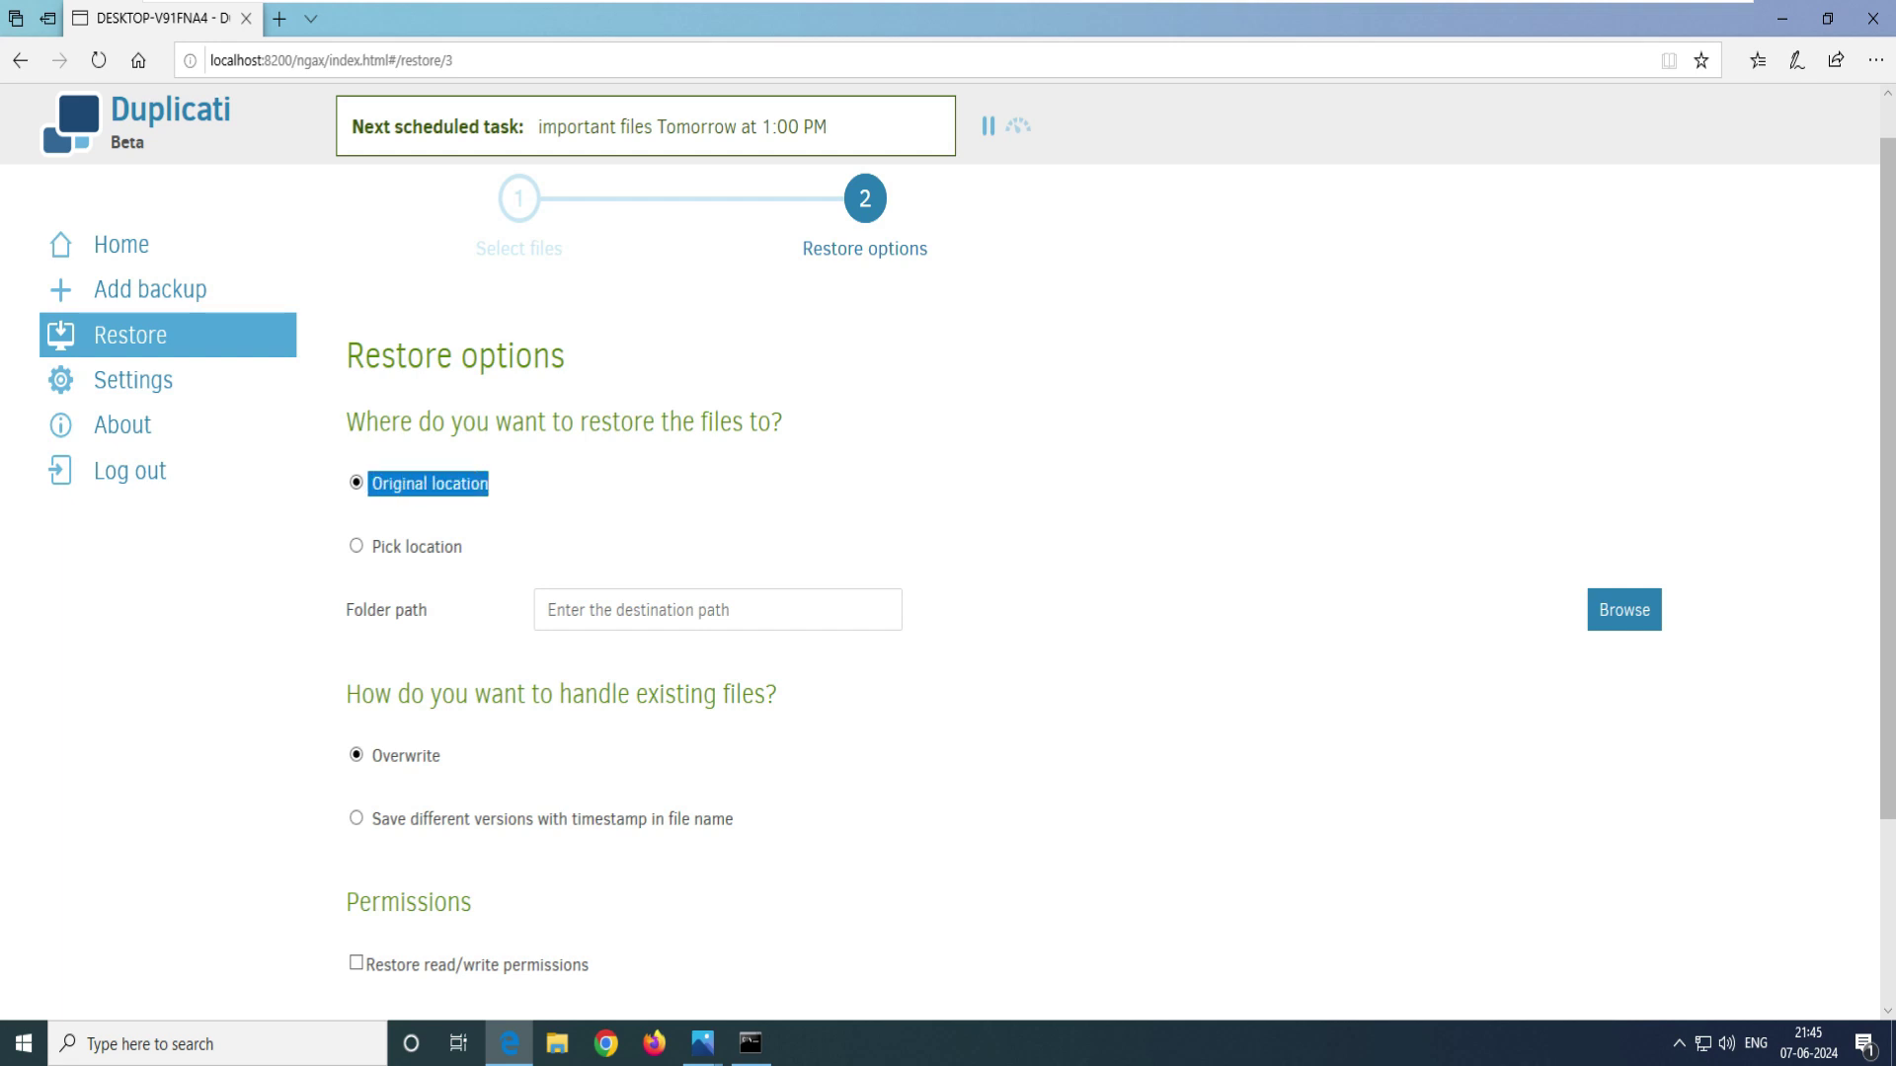
left_click_drag(370, 546, 462, 546)
left_click(549, 609)
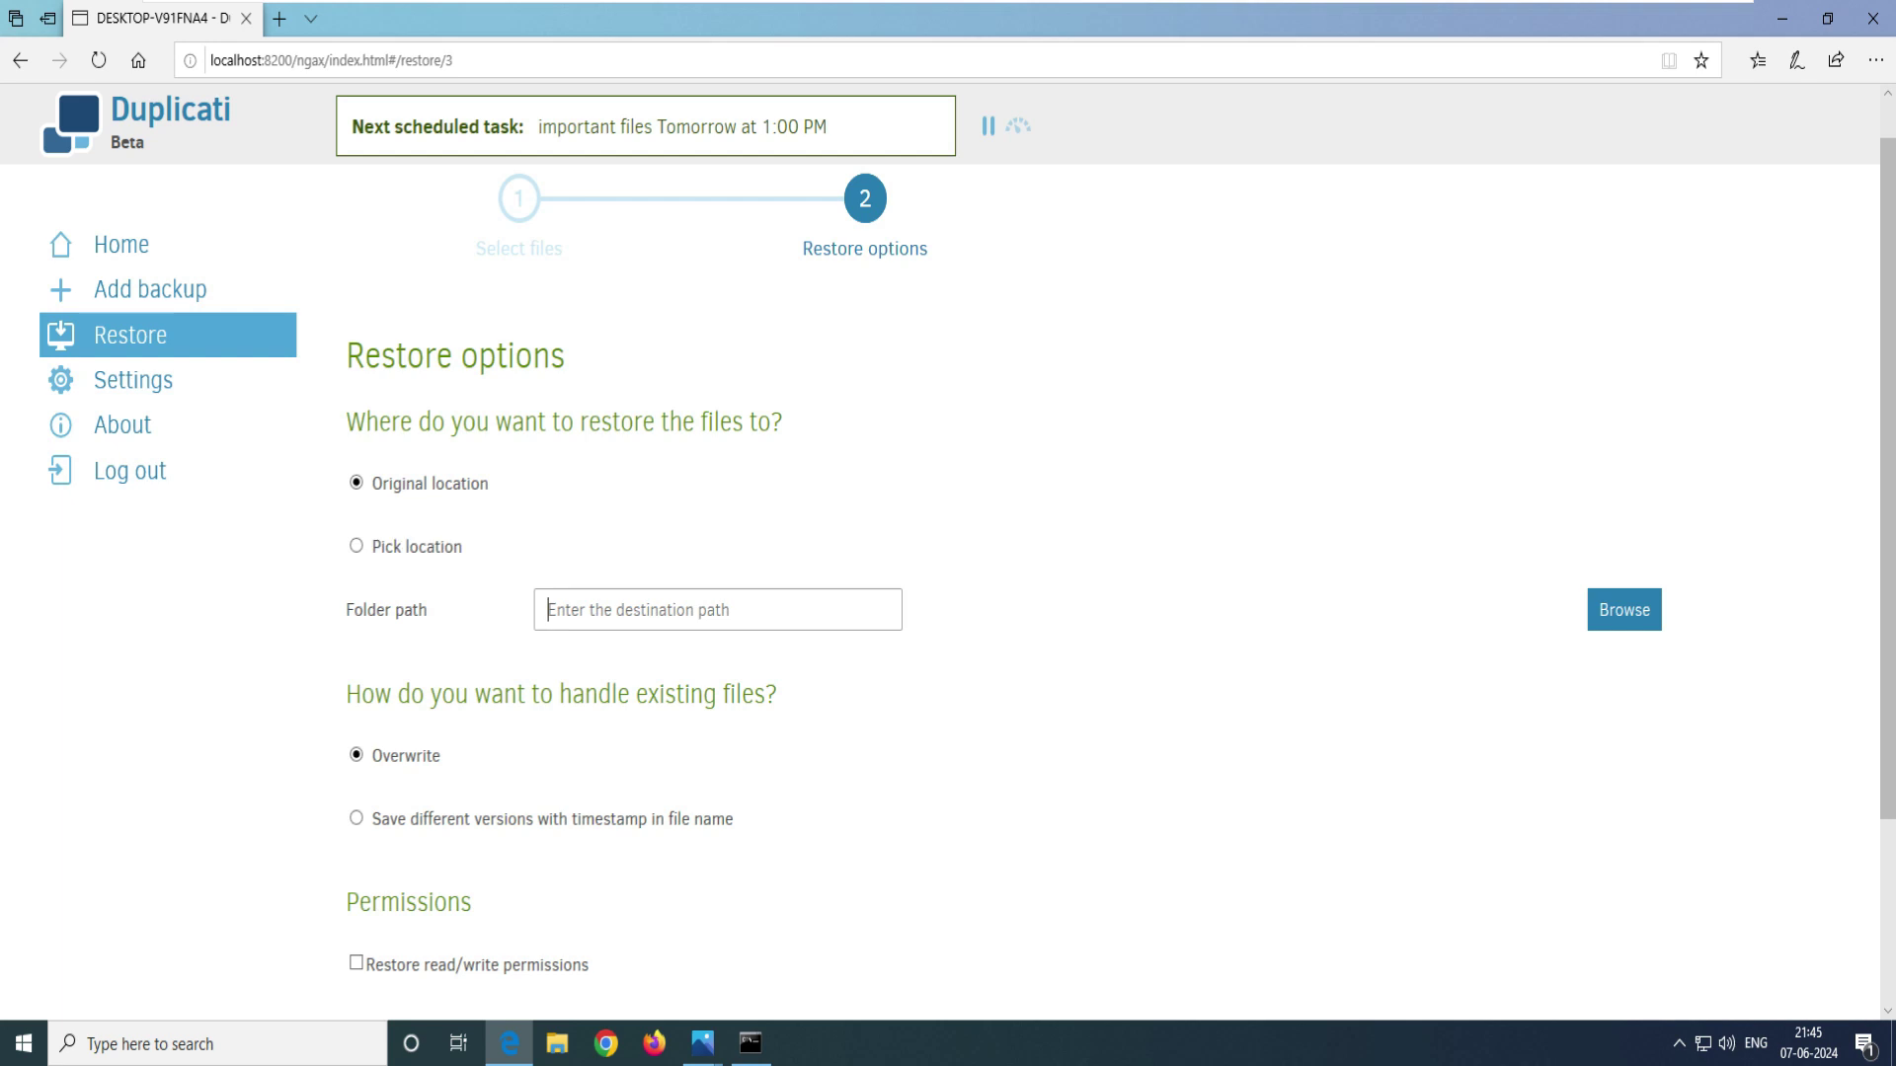
scroll(948, 592, "down", 3)
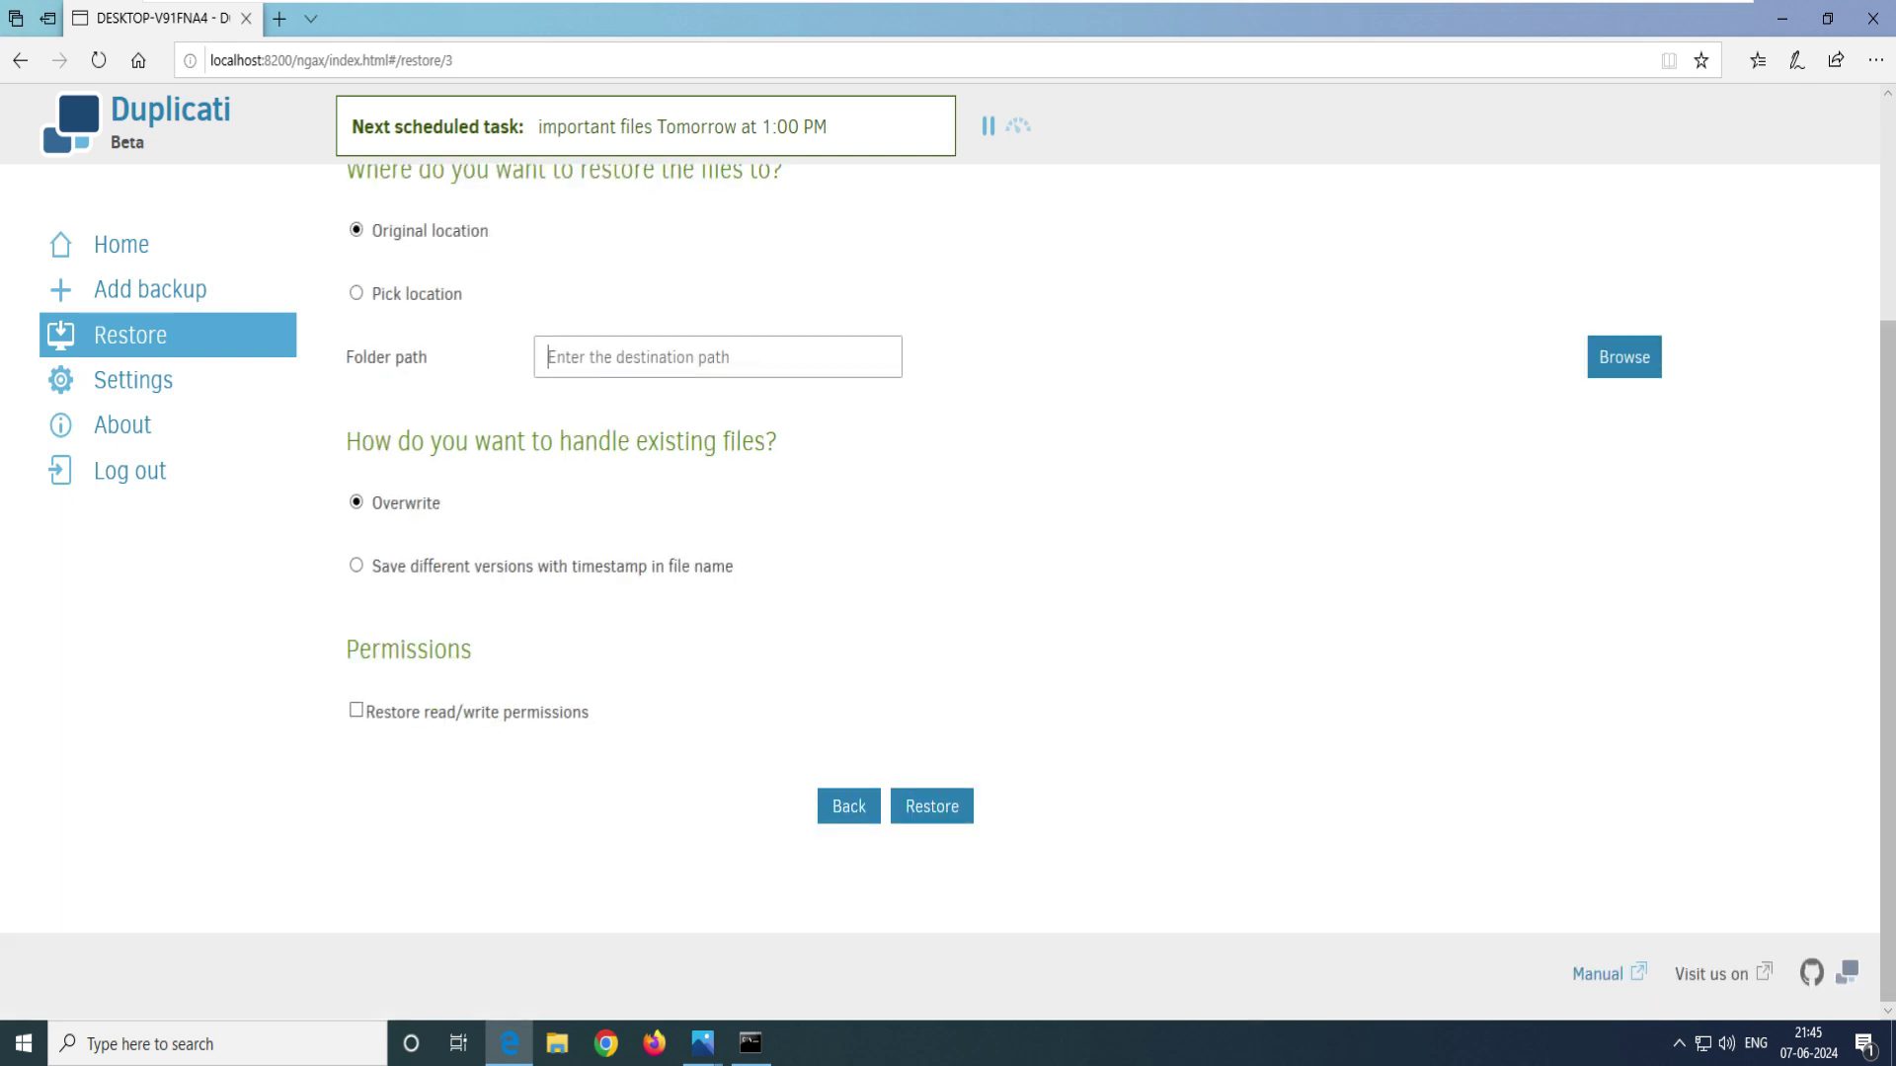
left_click_drag(345, 442, 777, 441)
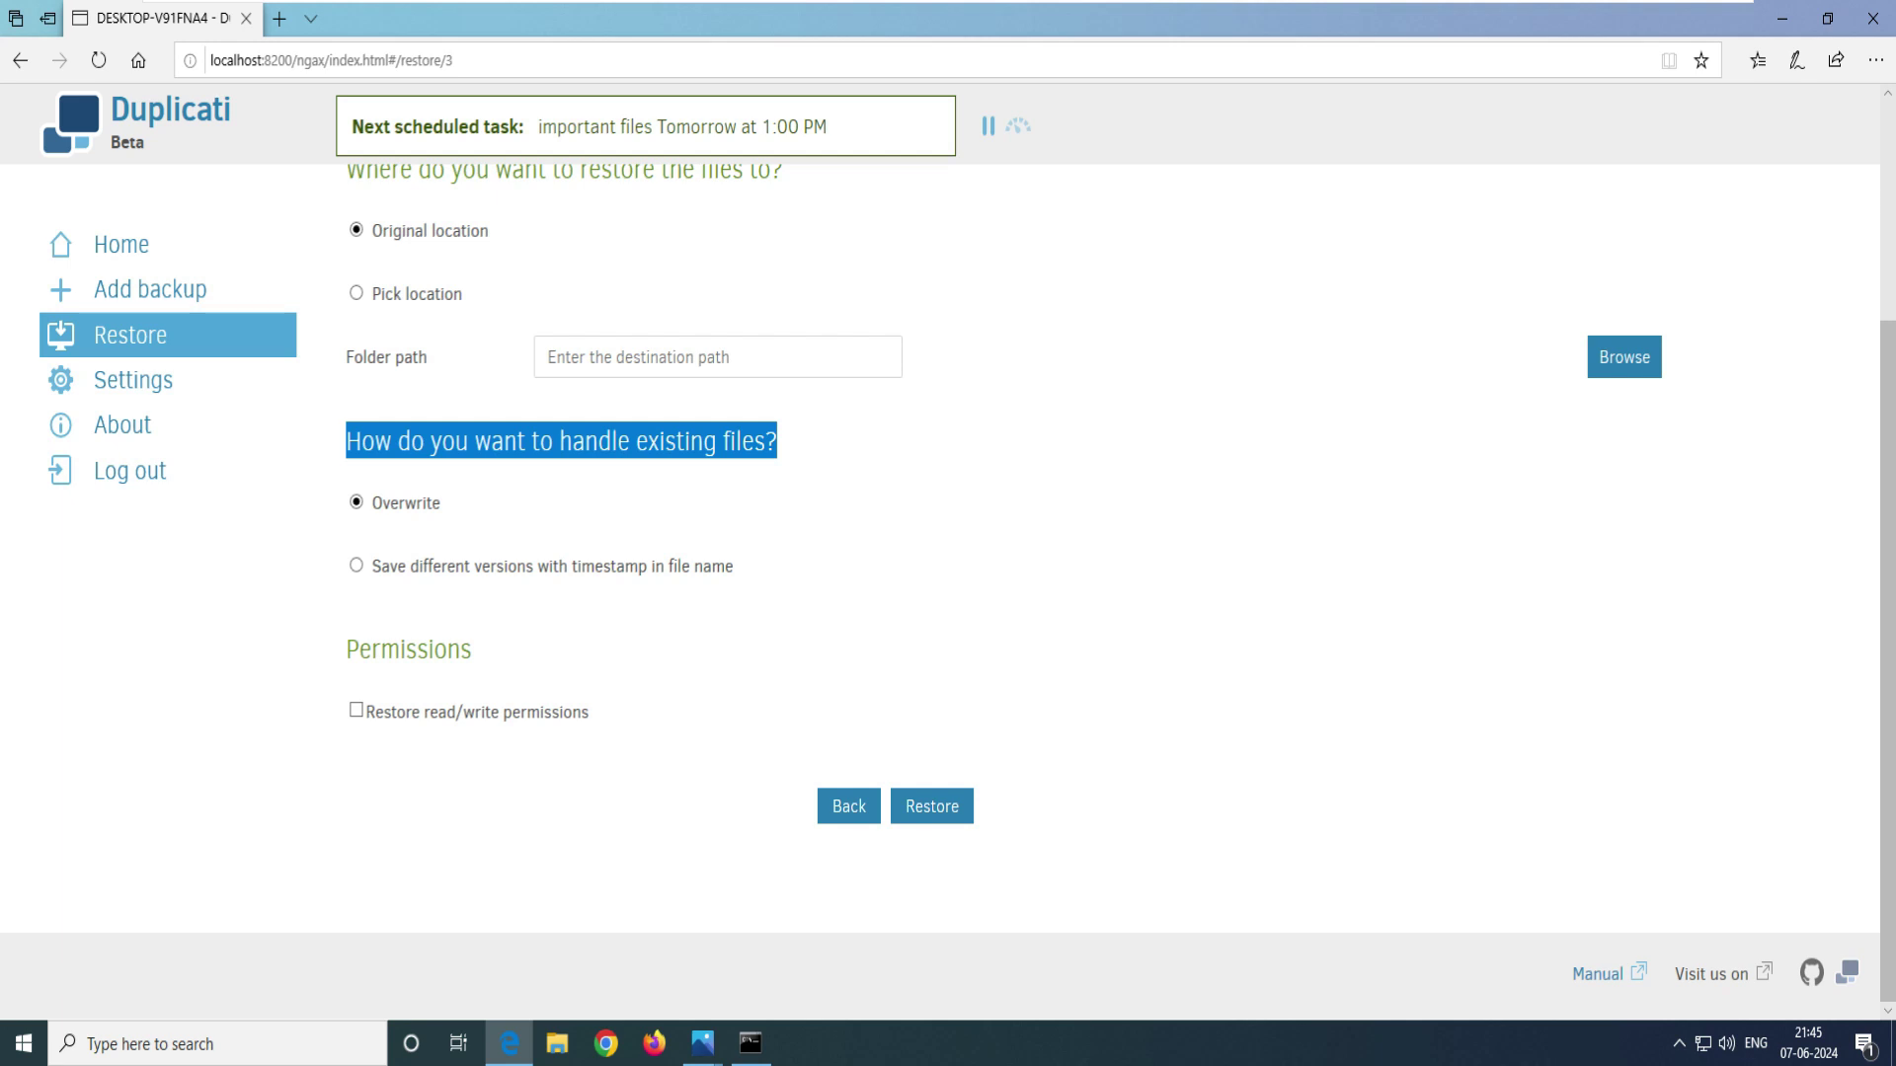
left_click_drag(348, 502, 440, 502)
left_click_drag(381, 566, 734, 566)
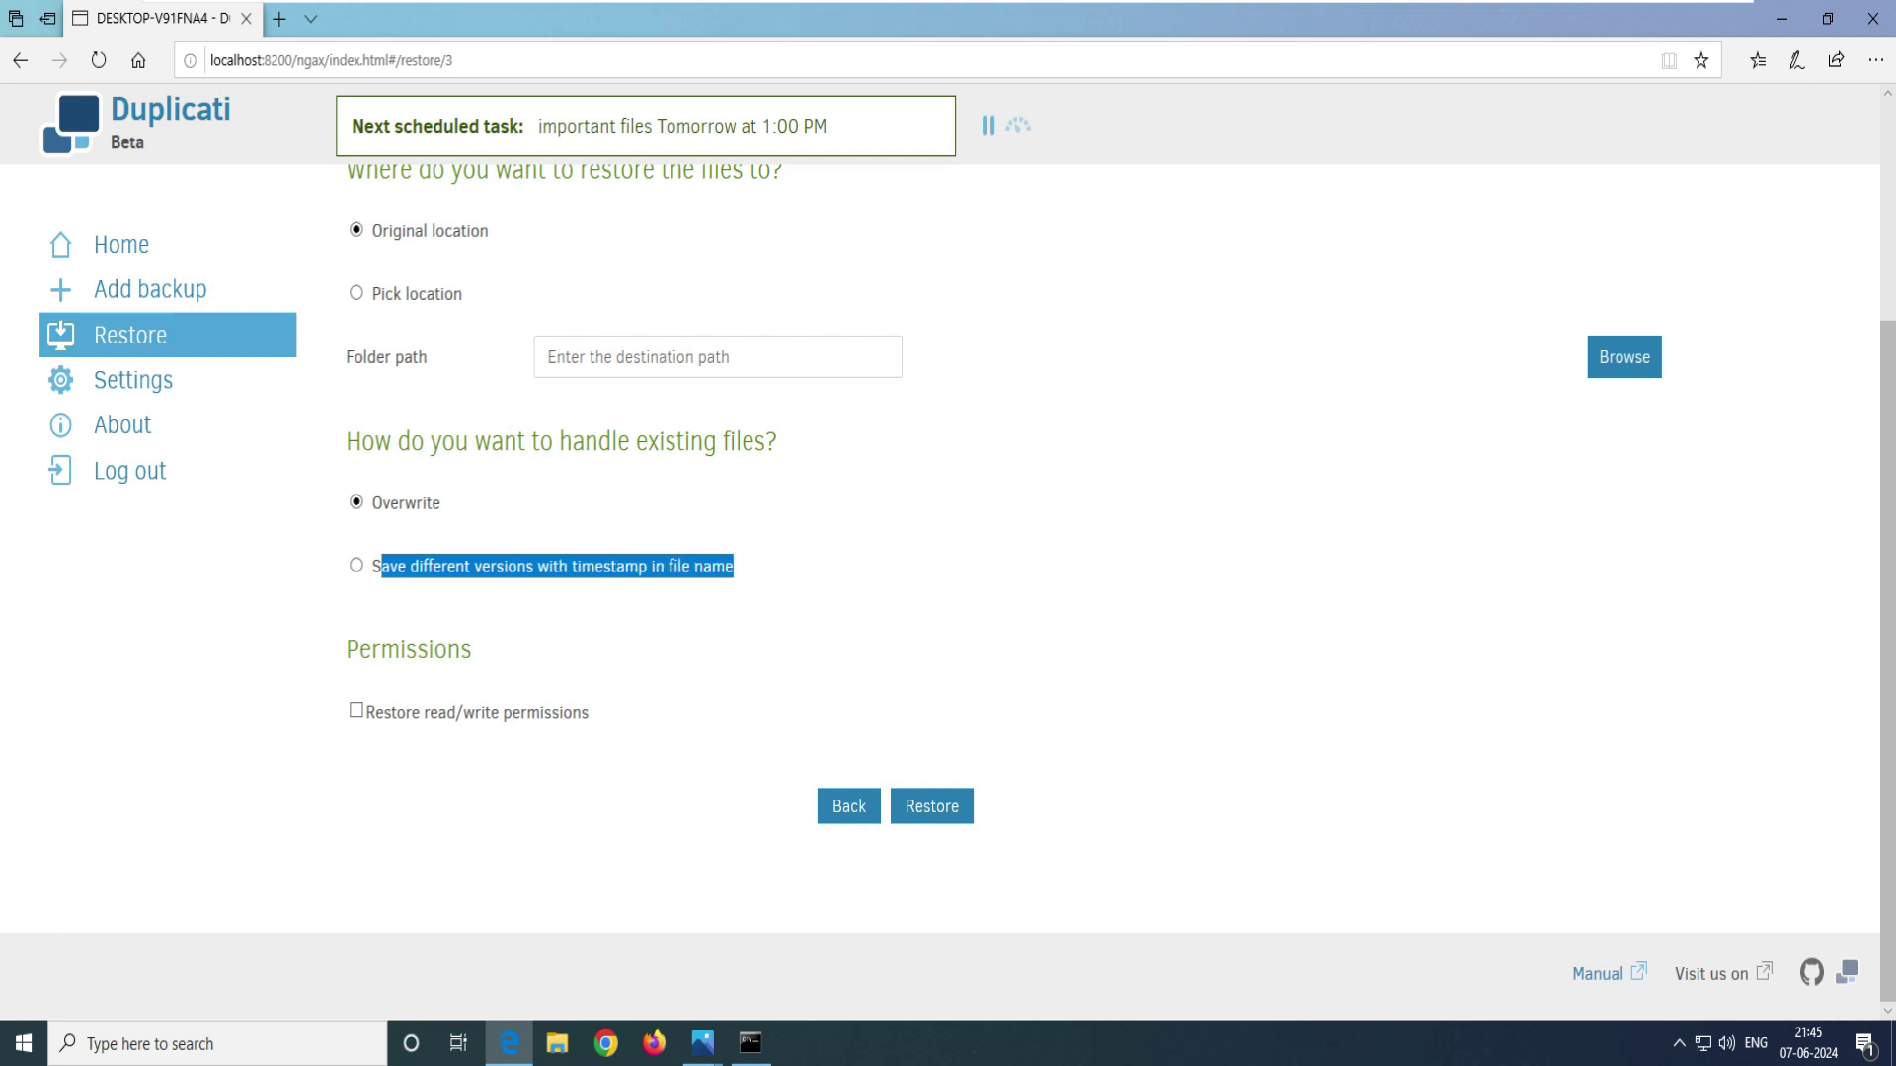
left_click(733, 566)
left_click_drag(369, 565, 726, 566)
left_click(725, 566)
left_click_drag(733, 566, 411, 566)
left_click(411, 566)
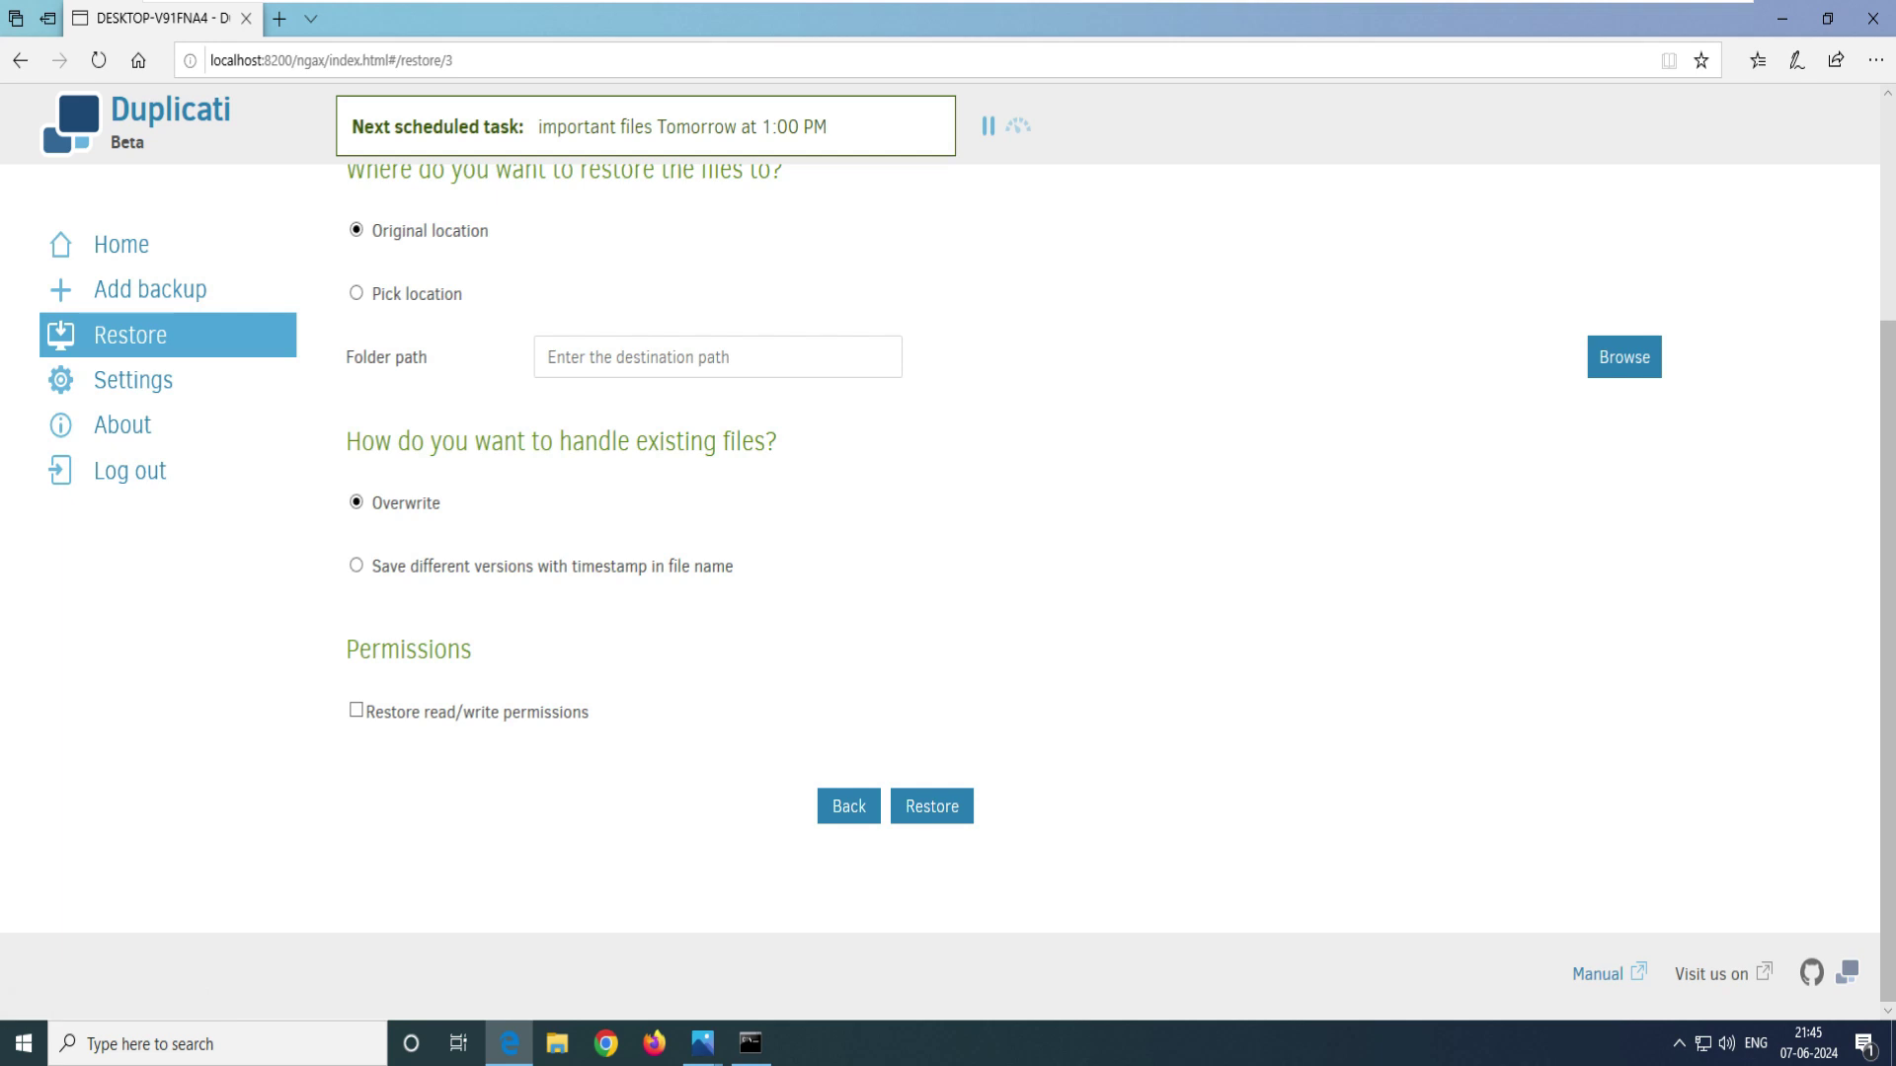
double_click(1290, 18)
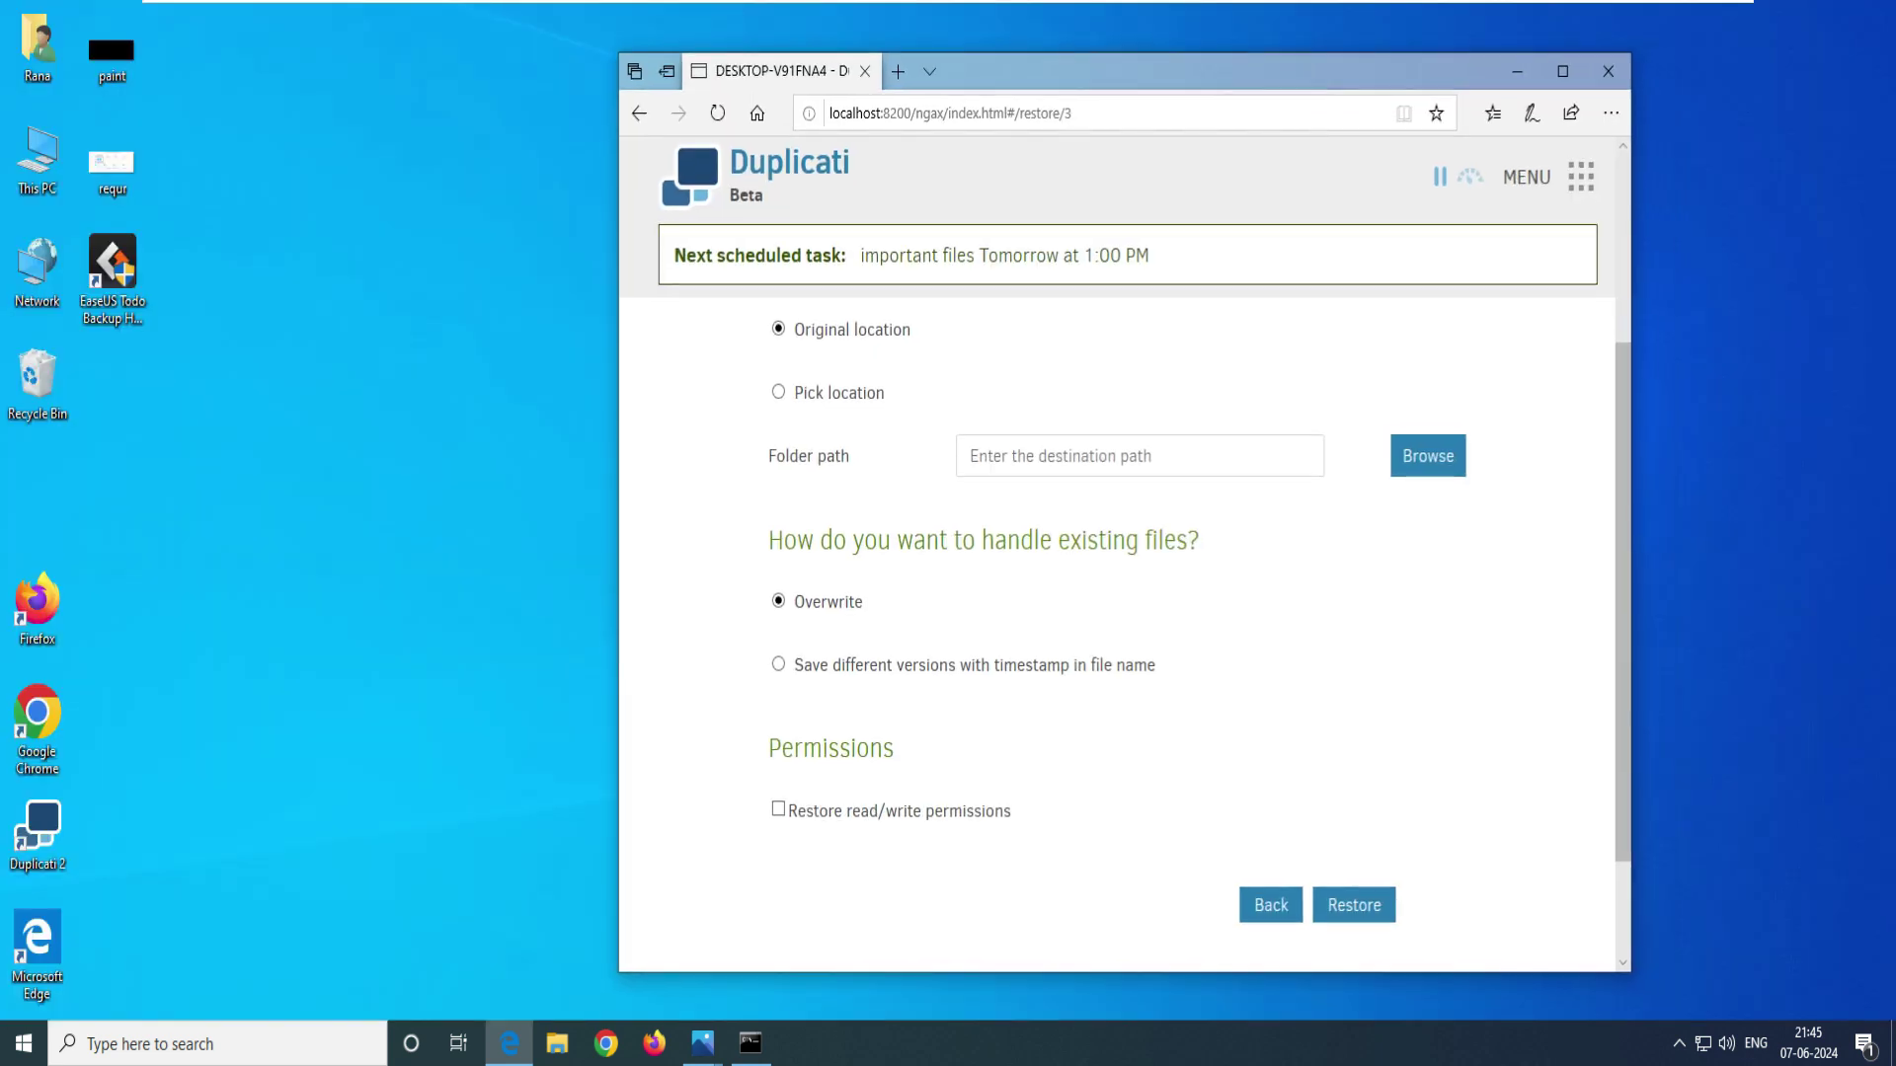
- Restore the Network backup files to their original Desktop location and acknowledge the success message
left_click(1353, 904)
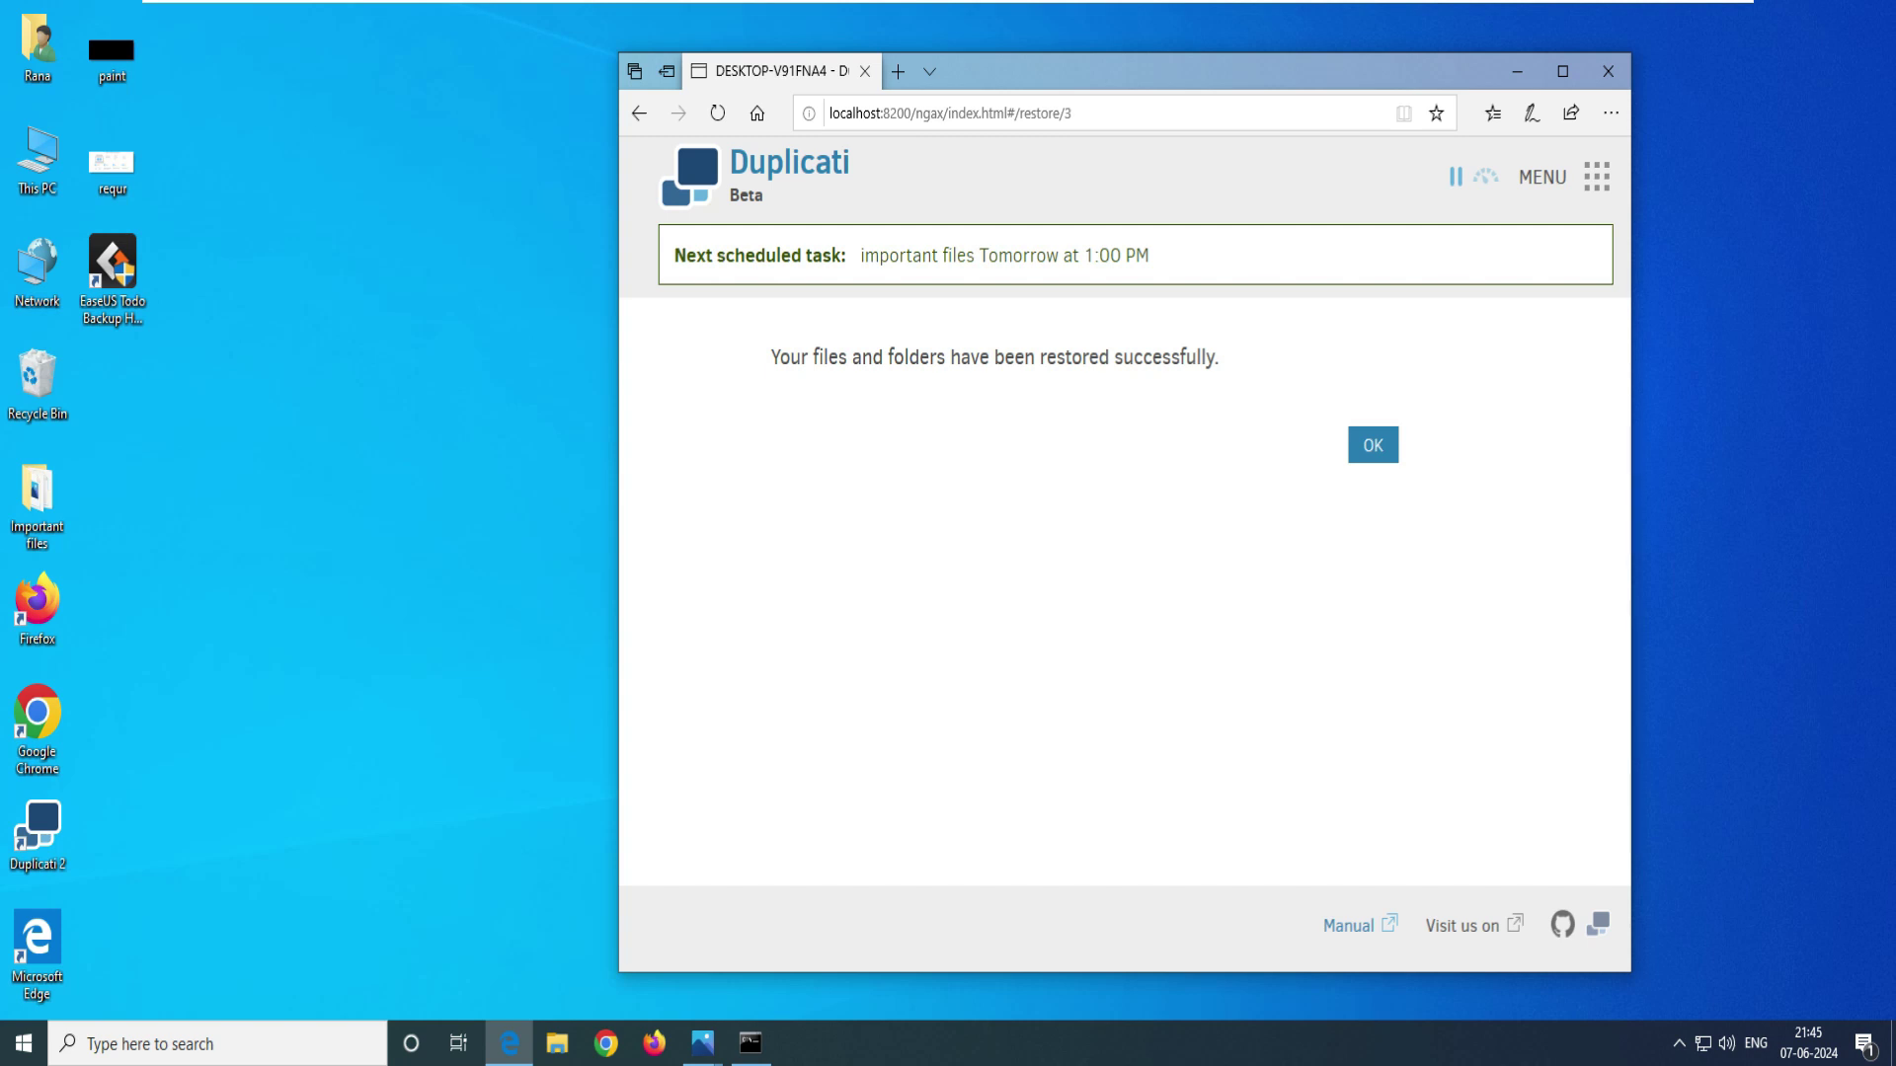
left_click_drag(790, 356, 1218, 357)
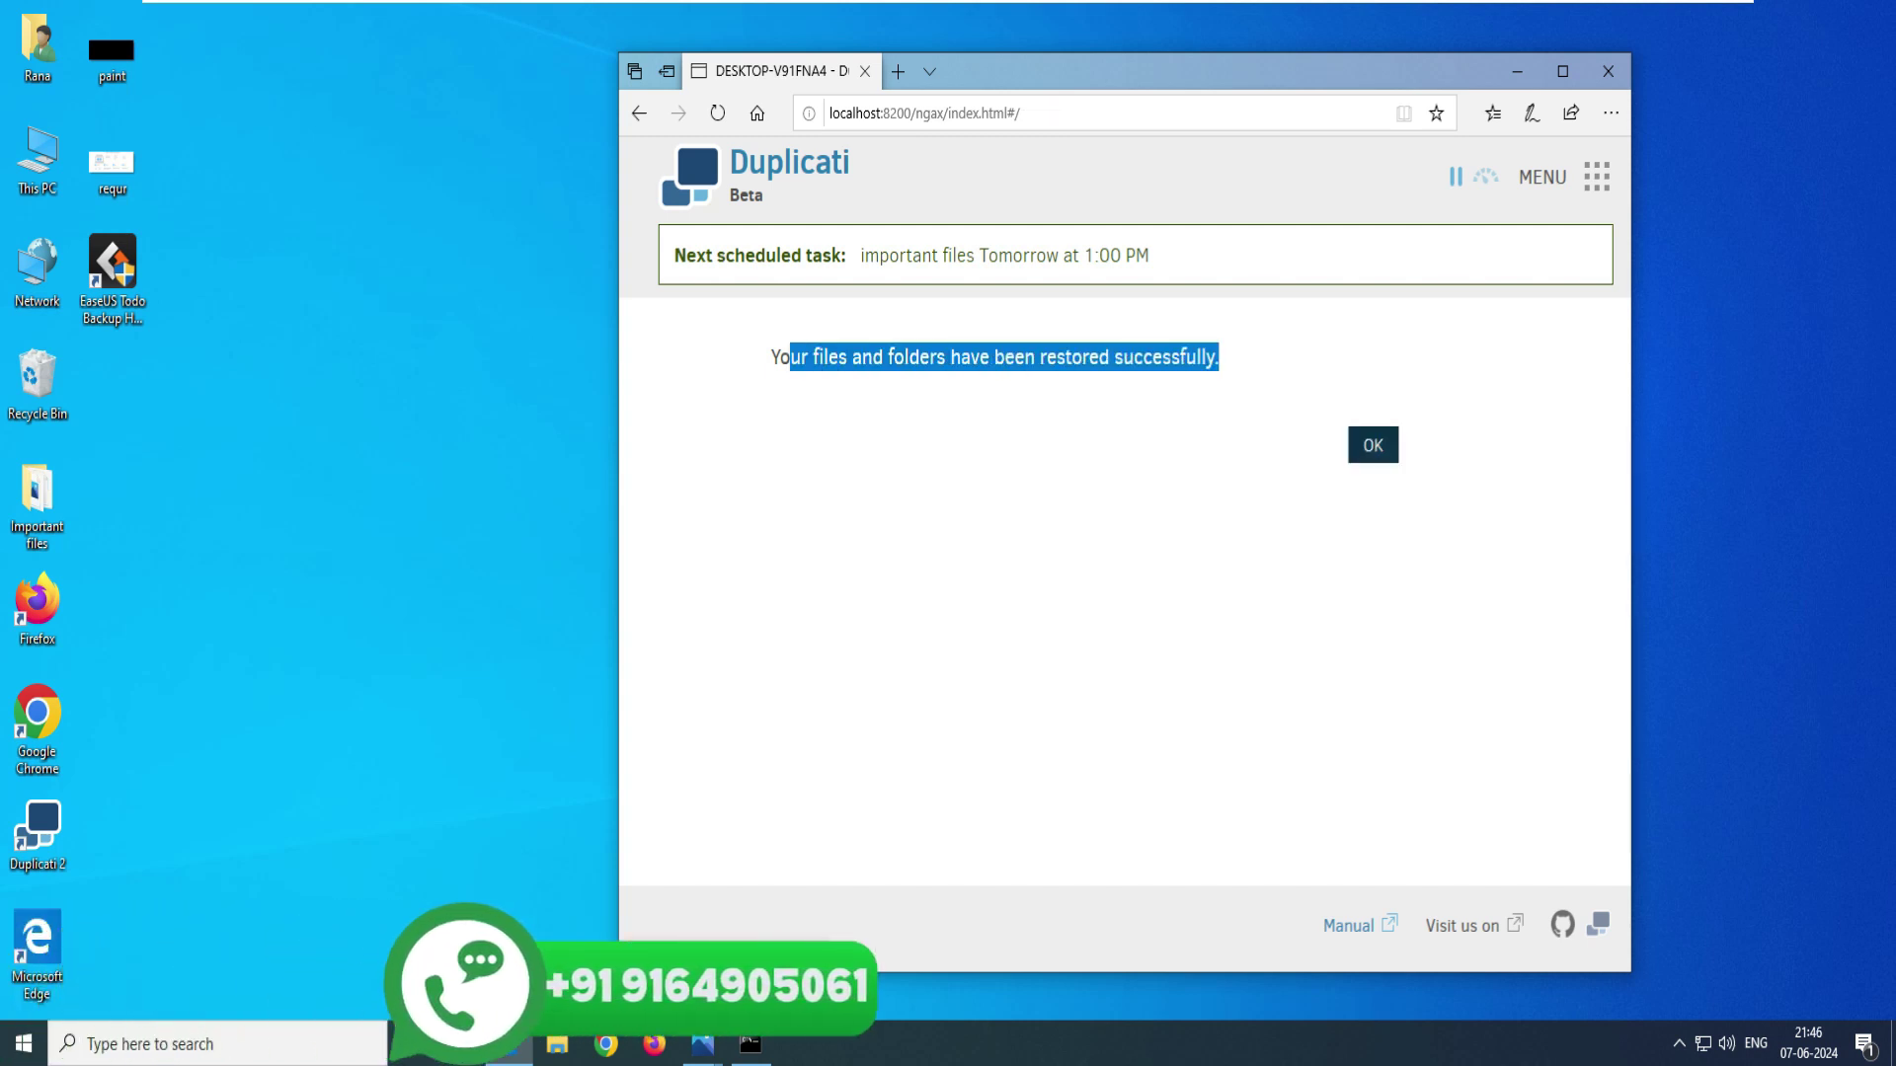
key("Return")
- Open the restored Important files folder and check its seven items, including the Photos folder contents
left_click(37, 503)
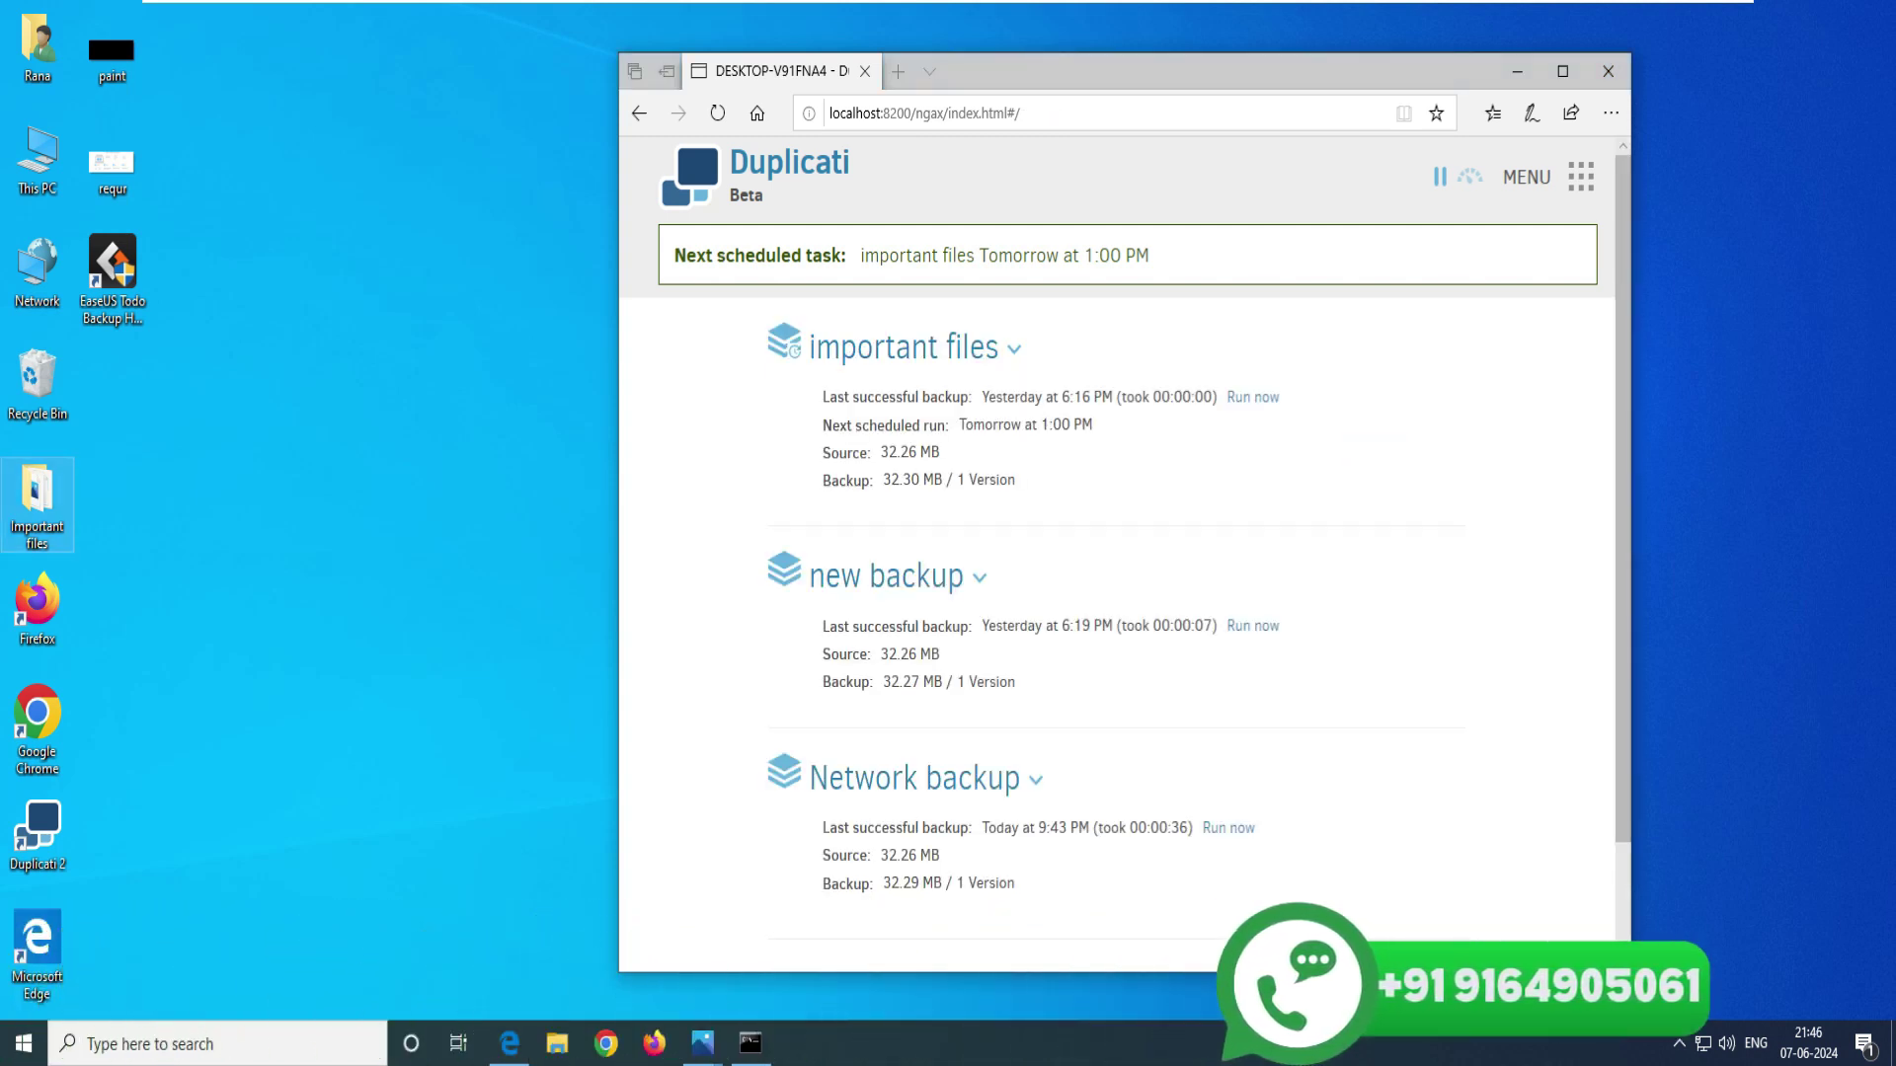
double_click(37, 504)
left_click_drag(771, 495, 436, 172)
left_click(460, 183)
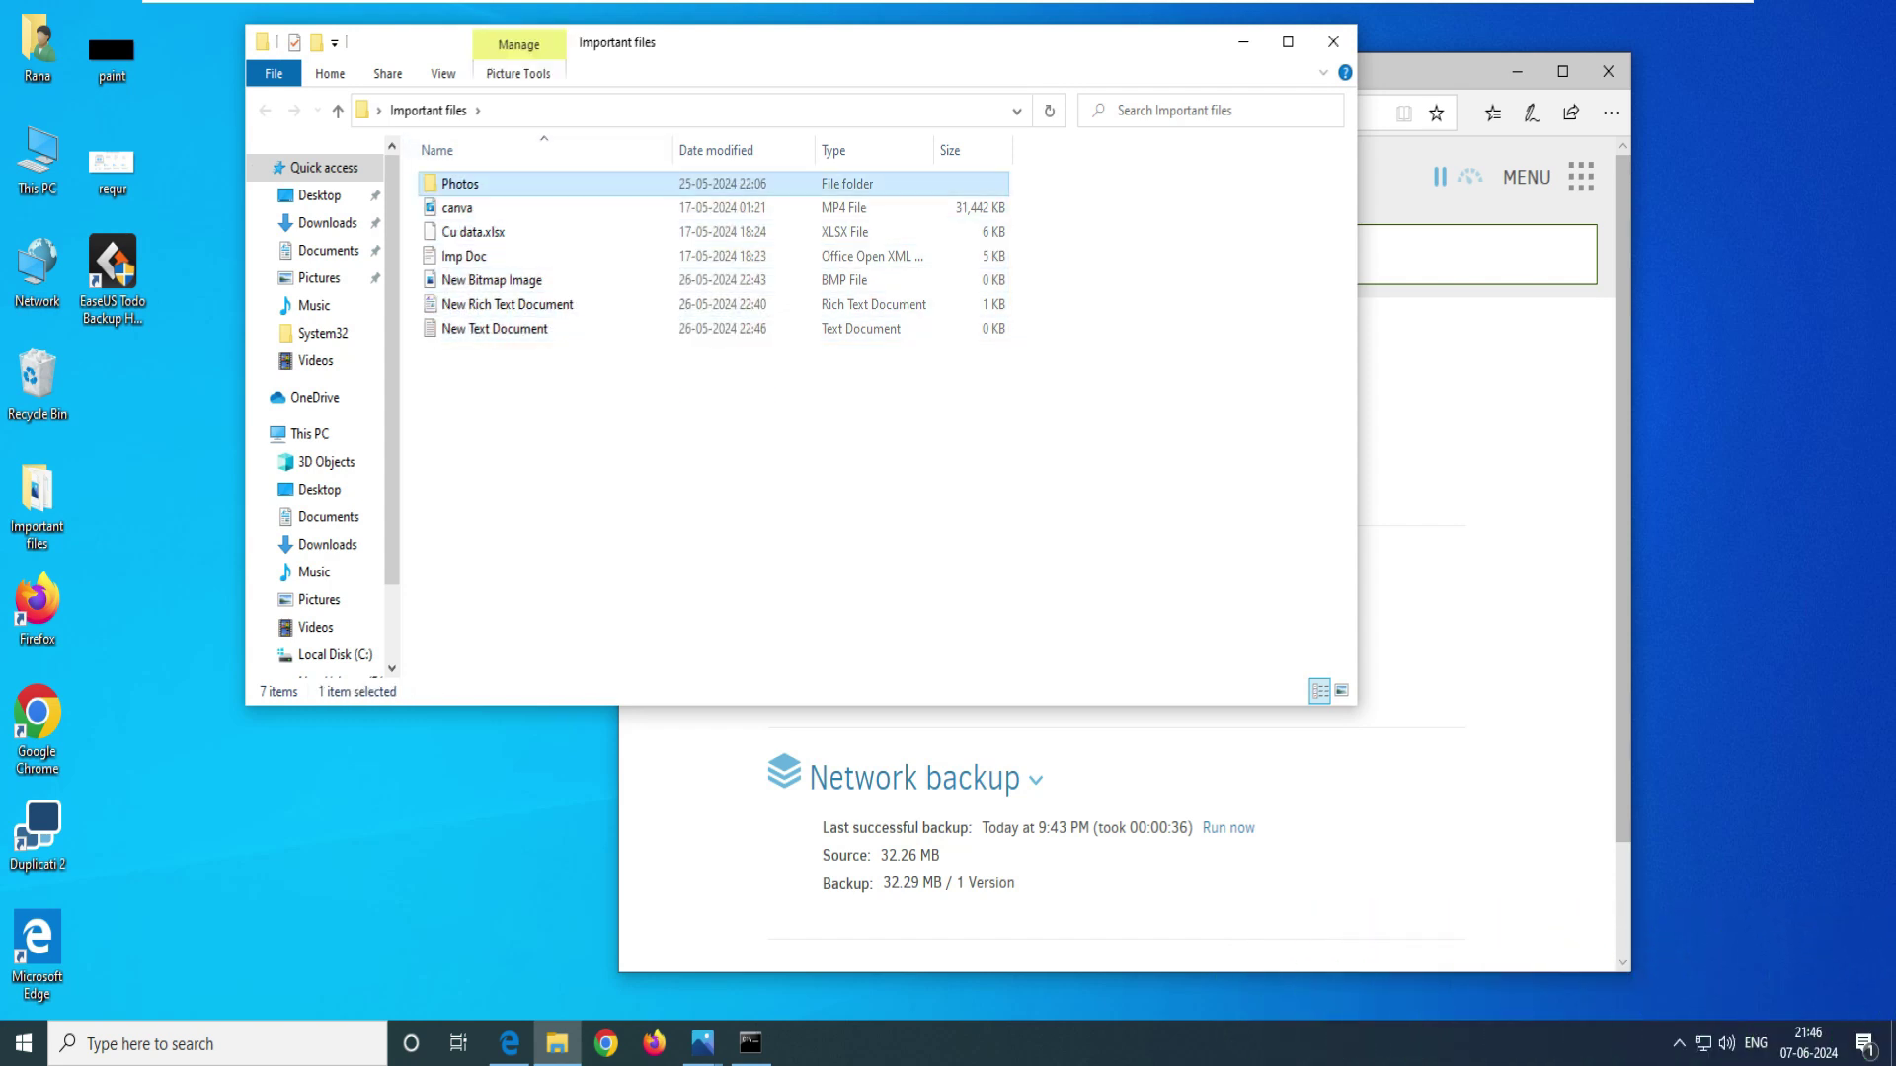
key("Return")
key("alt+Left")
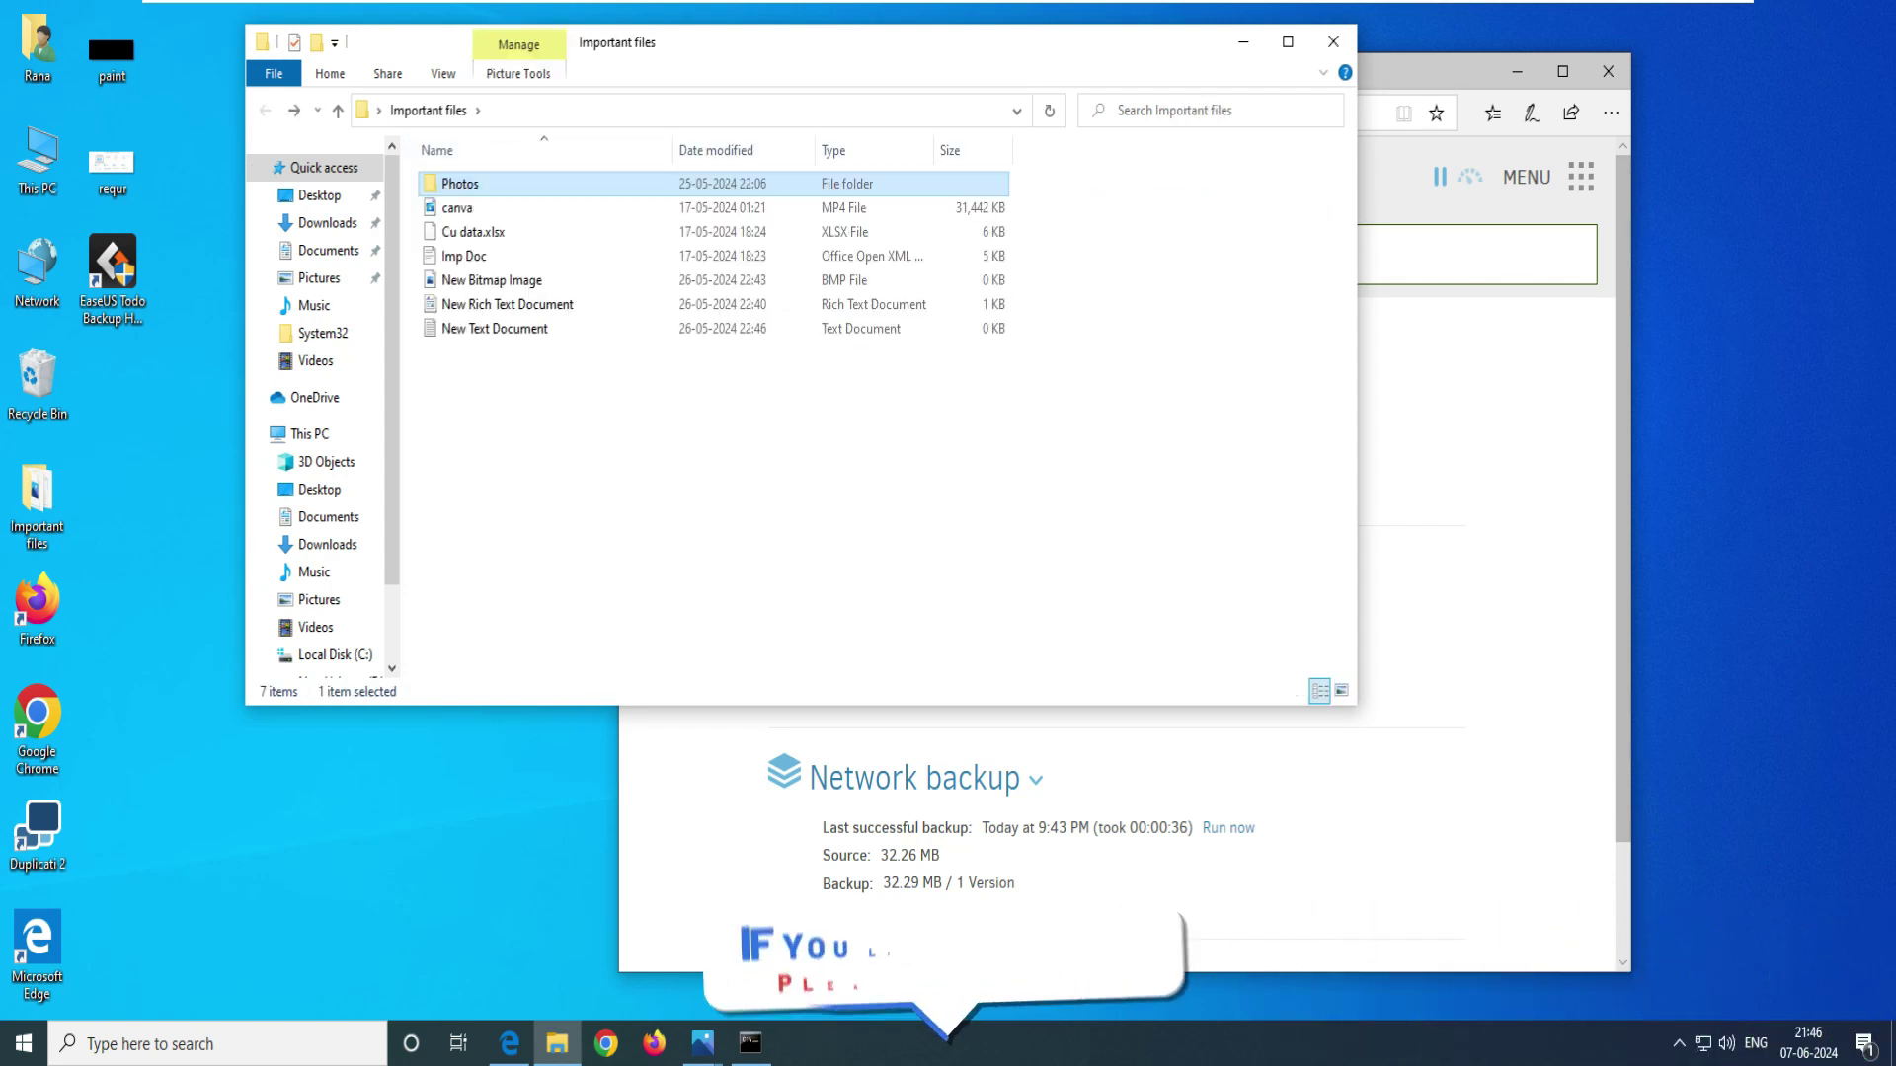